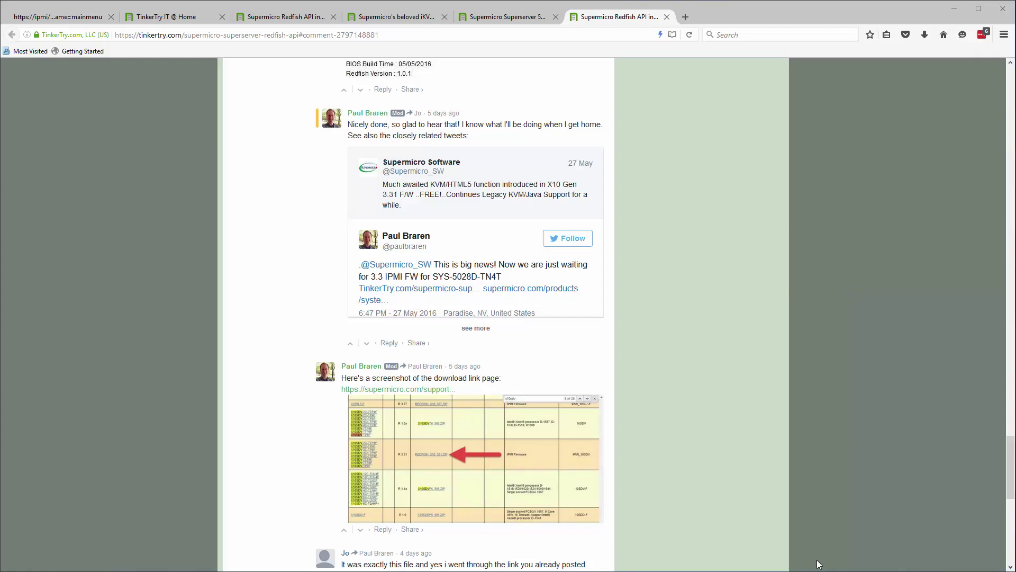
- Check Java's security level and exception site list in the Java Control Panel, then close it
key(super)
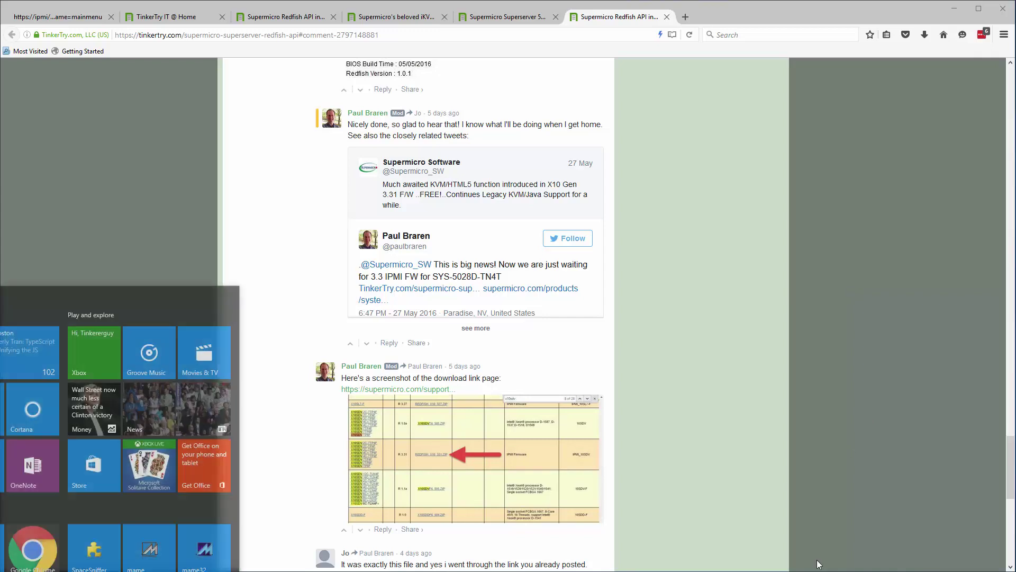
key(super)
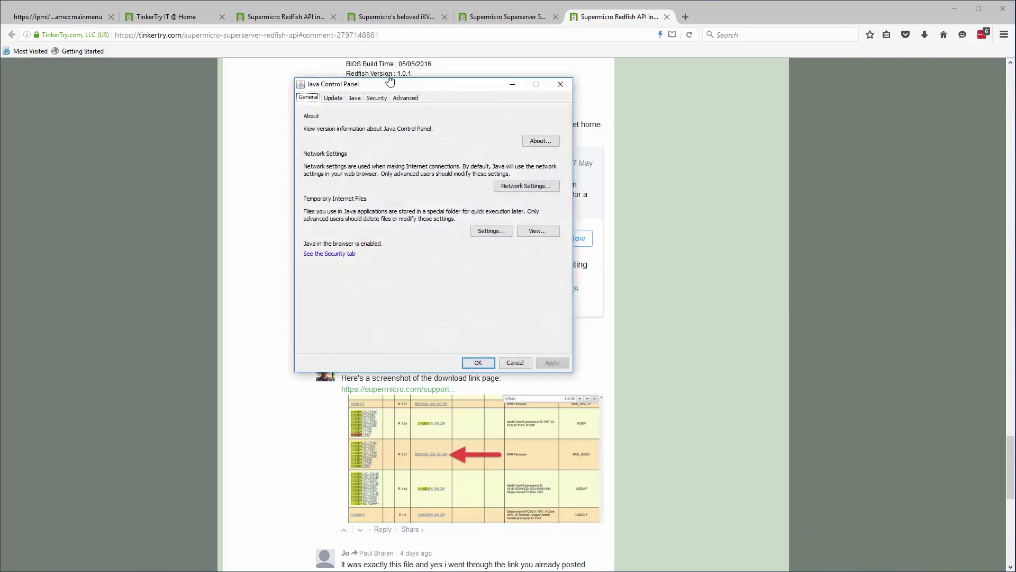
click(377, 98)
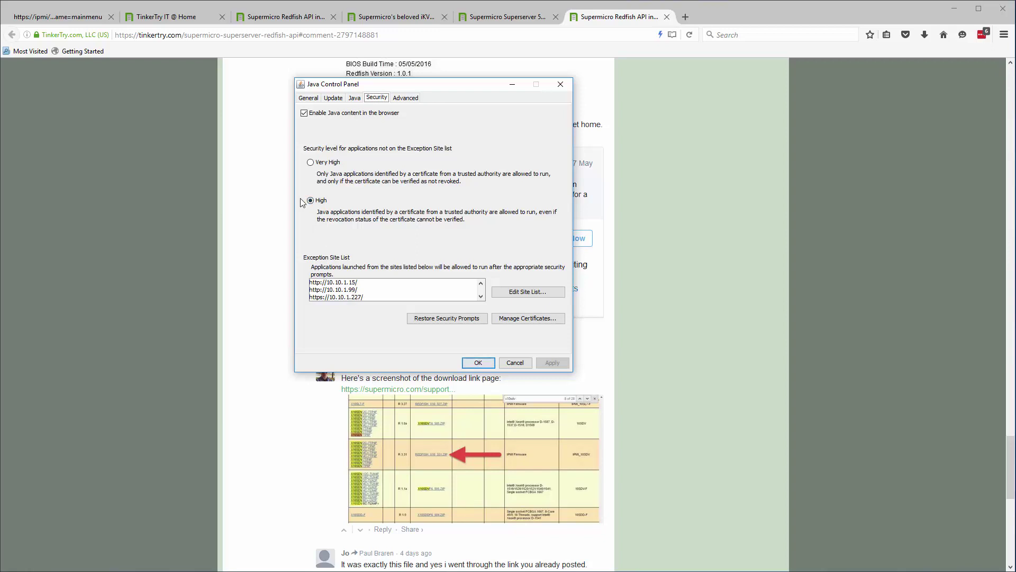
click(561, 84)
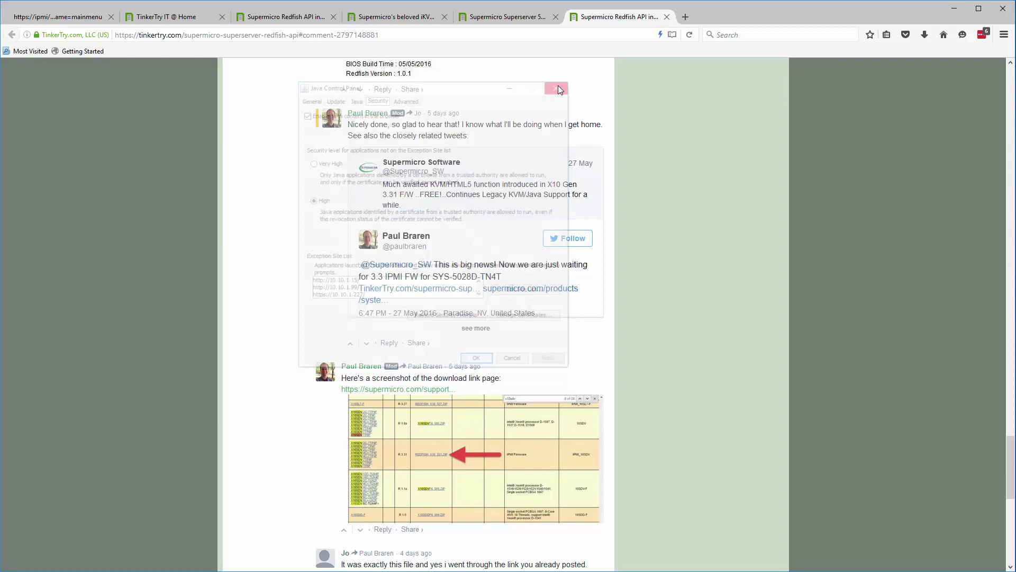
- Review the Redfish API, iKVM HTML5 and 5028D-TN4T BIOS articles across the open tabs
click(284, 20)
click(397, 16)
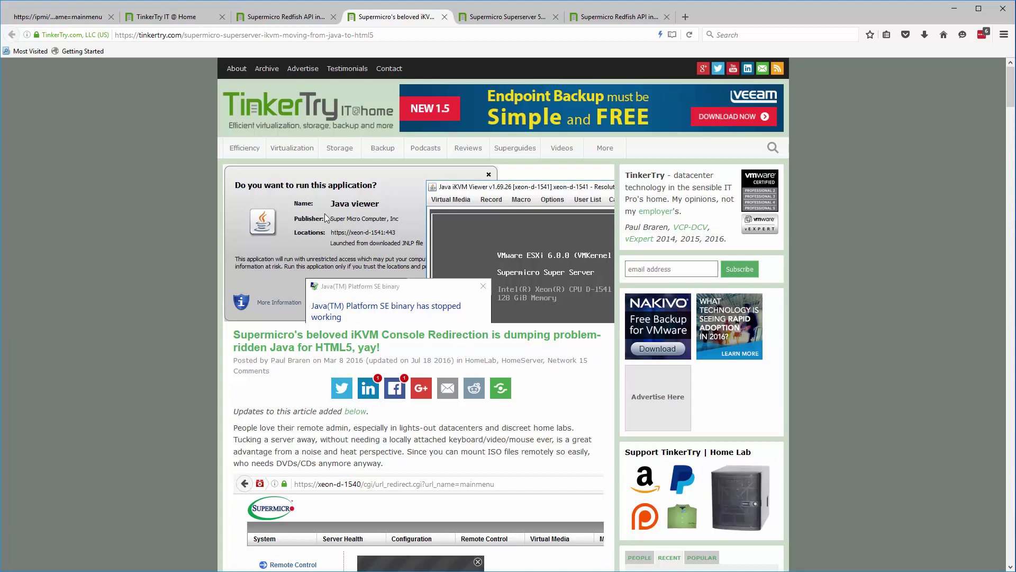
click(285, 19)
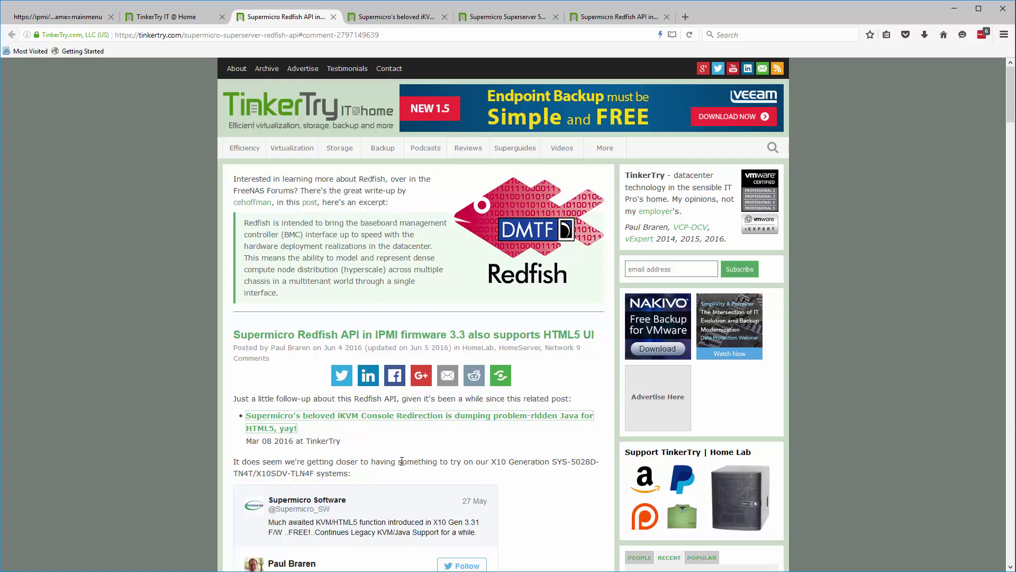
scroll(404, 456, down, 4)
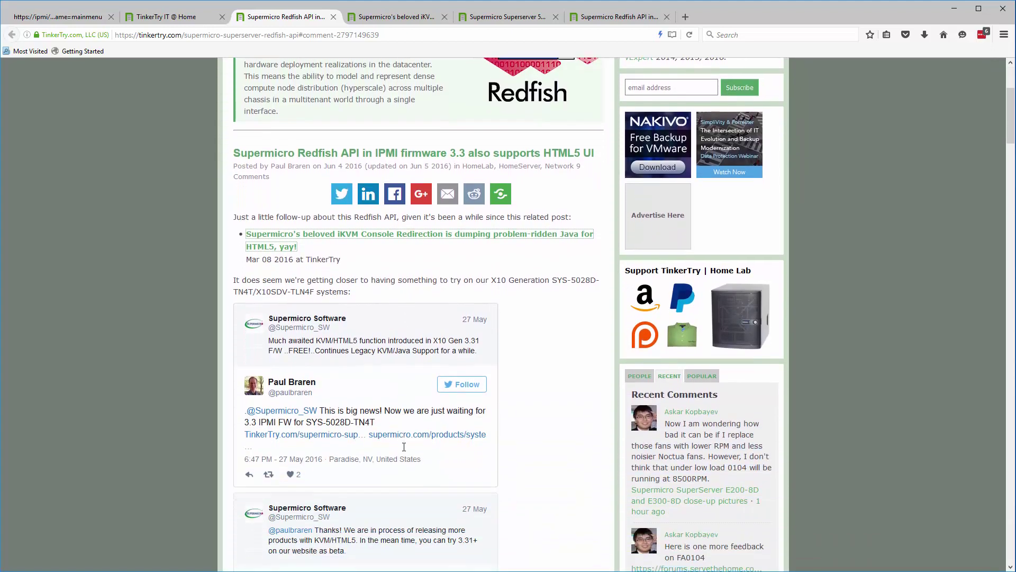
scroll(406, 446, up, 5)
click(511, 19)
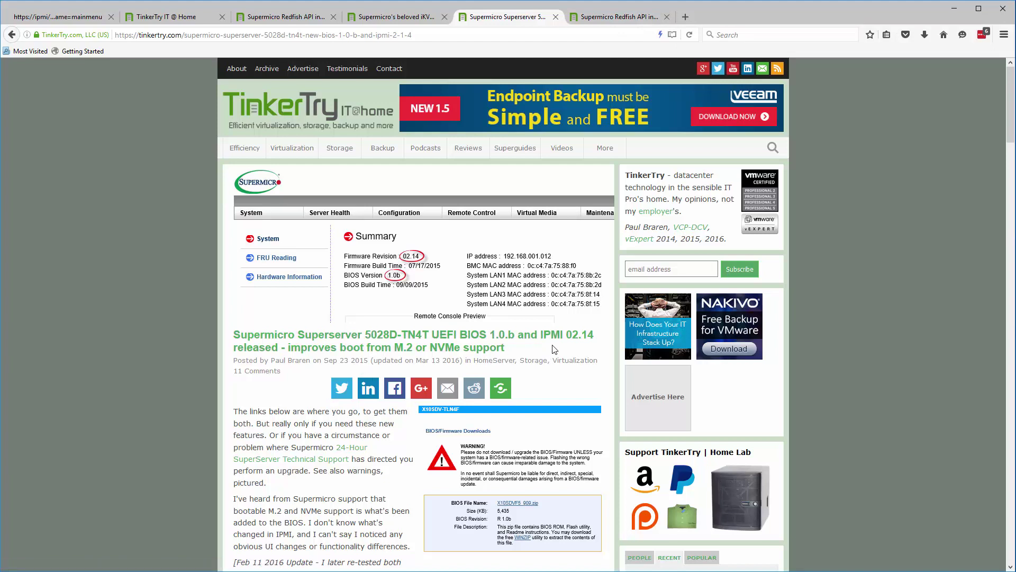
click(616, 17)
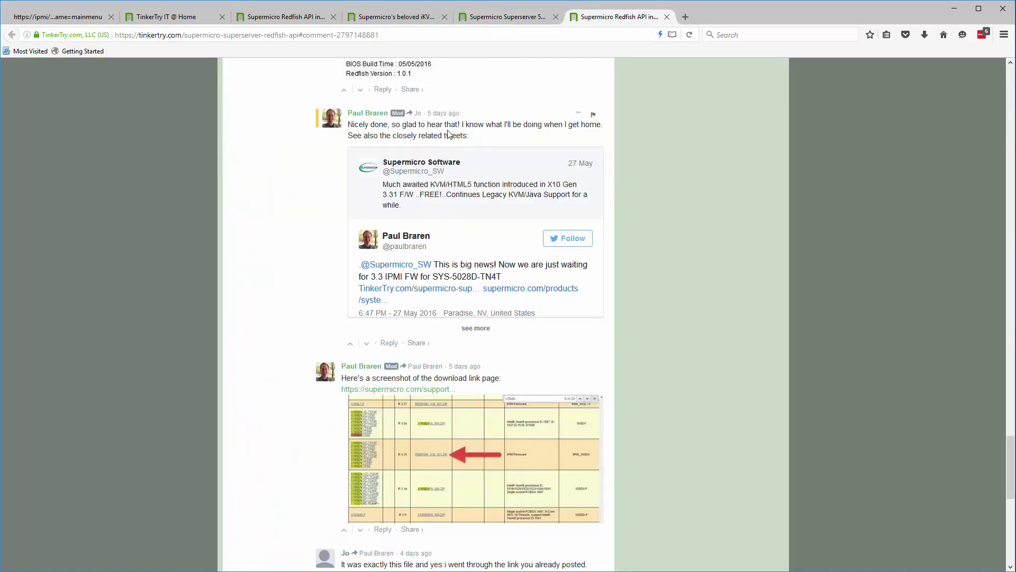
- Find the supermicro.com link above REDFISH_X10_331.zip in the Redfish comments and bring up its link menu
scroll(533, 266, up, 10)
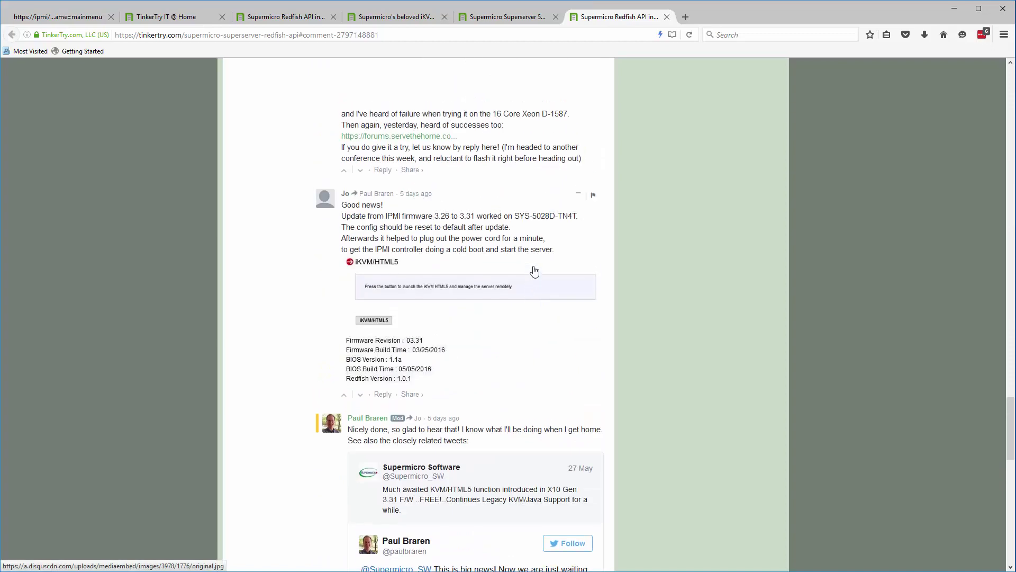
scroll(338, 224, up, 5)
scroll(384, 165, up, 1)
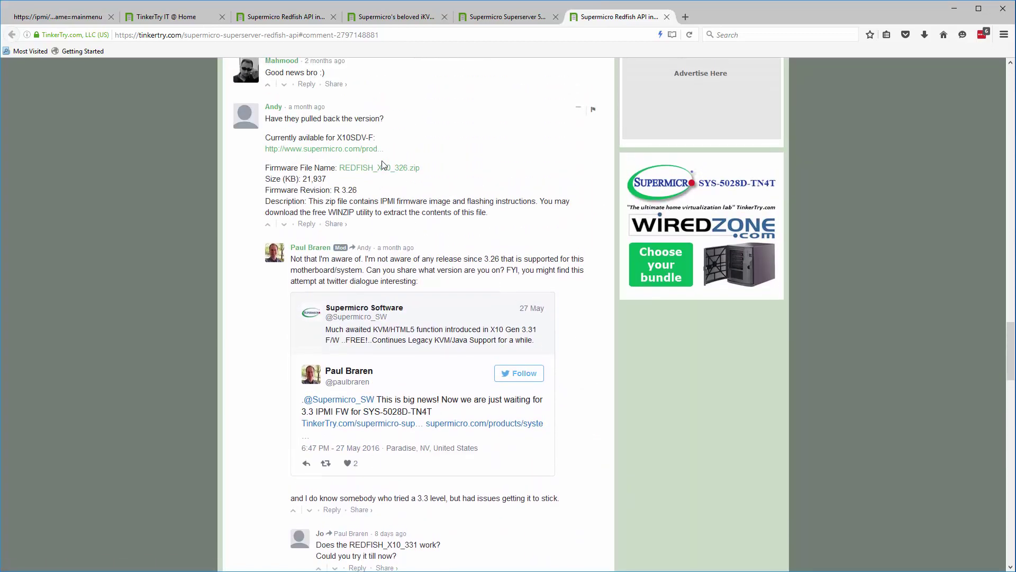
scroll(375, 205, down, 6)
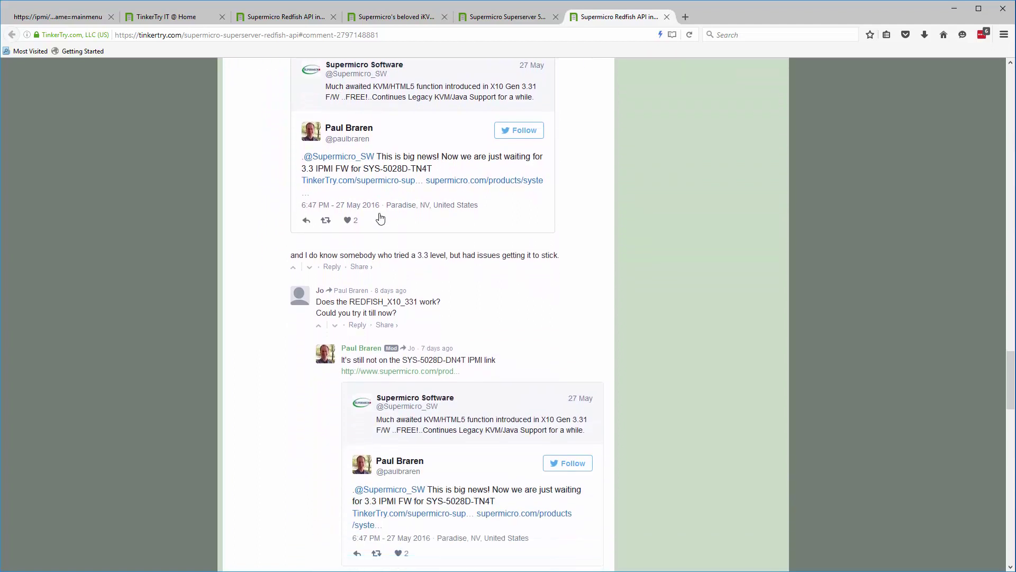
scroll(408, 247, down, 3)
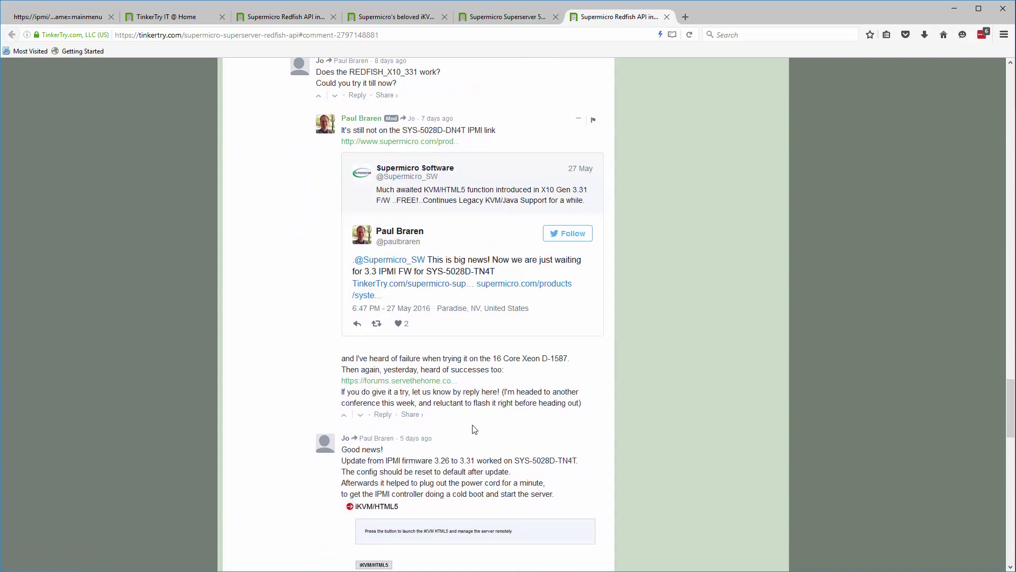
scroll(476, 428, down, 1)
scroll(486, 427, down, 6)
scroll(487, 431, down, 5)
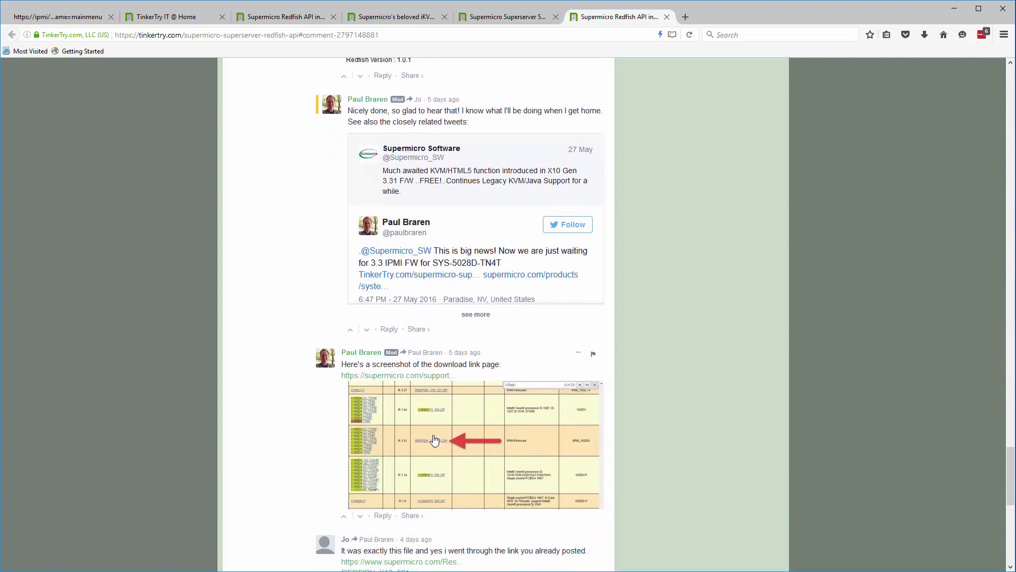
scroll(431, 442, down, 2)
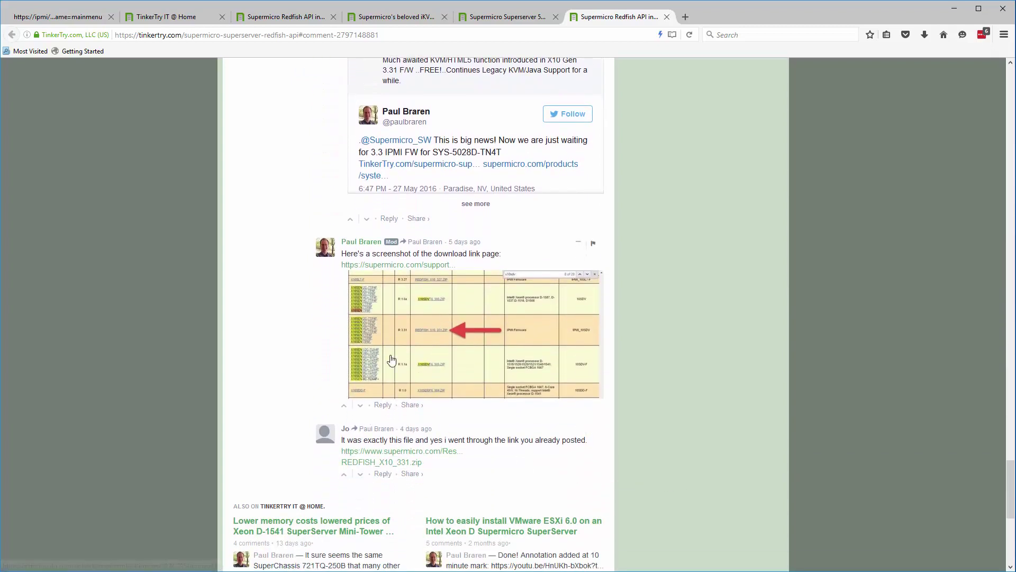
right_click(430, 270)
- Open the REDFISH_X10_331.zip link in a new tab and save the file to Downloads
click(455, 273)
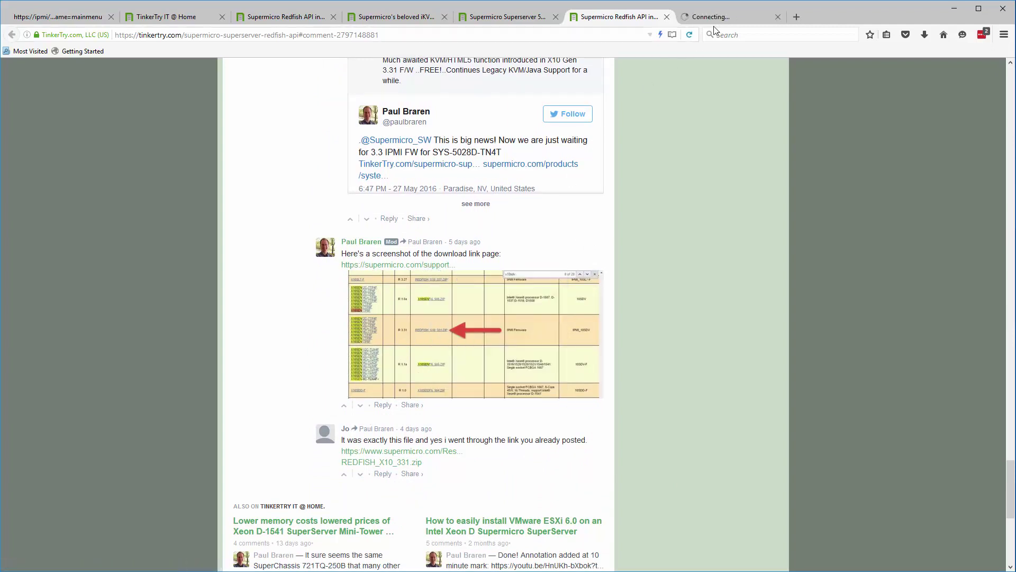
click(753, 24)
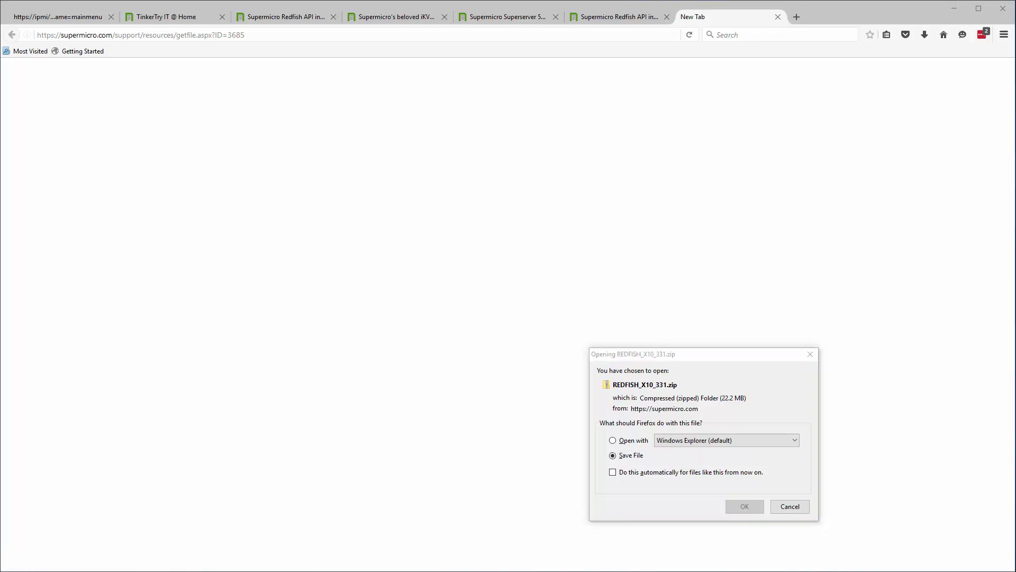
click(746, 507)
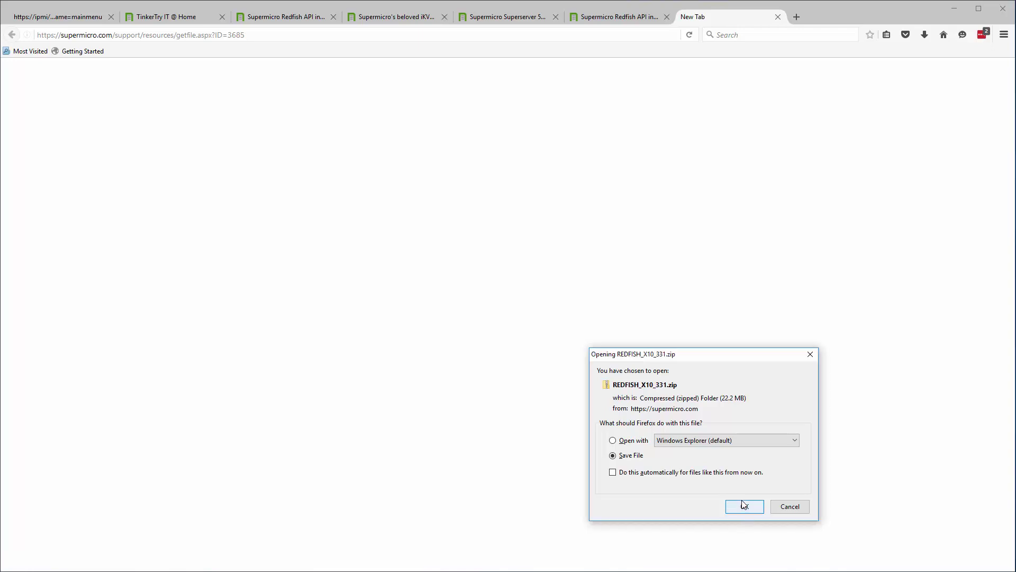
click(744, 505)
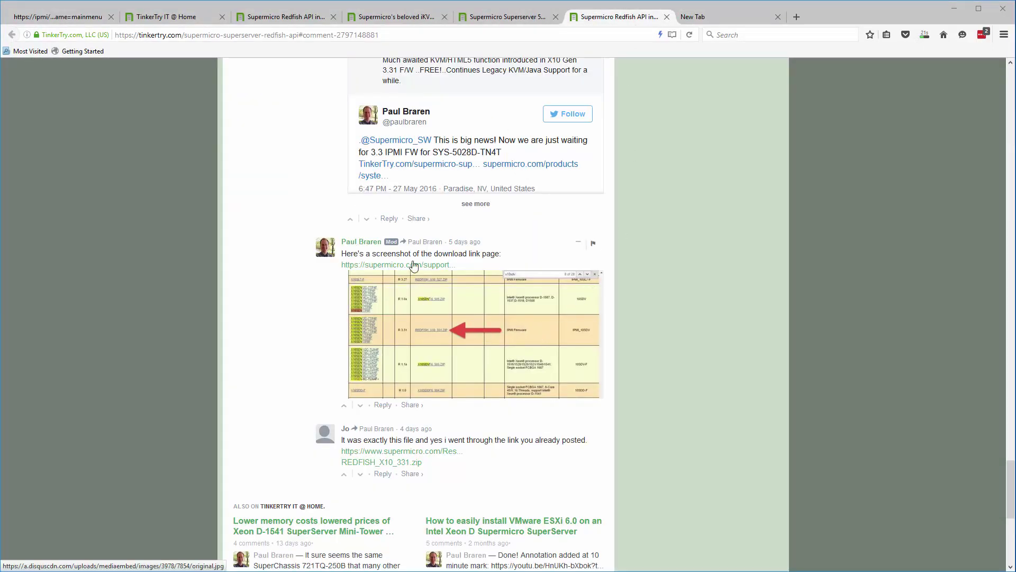
- Search for sys-5028d-tn4t and go to the product page's BIOS downloads for the 5028D-TN4T
click(506, 331)
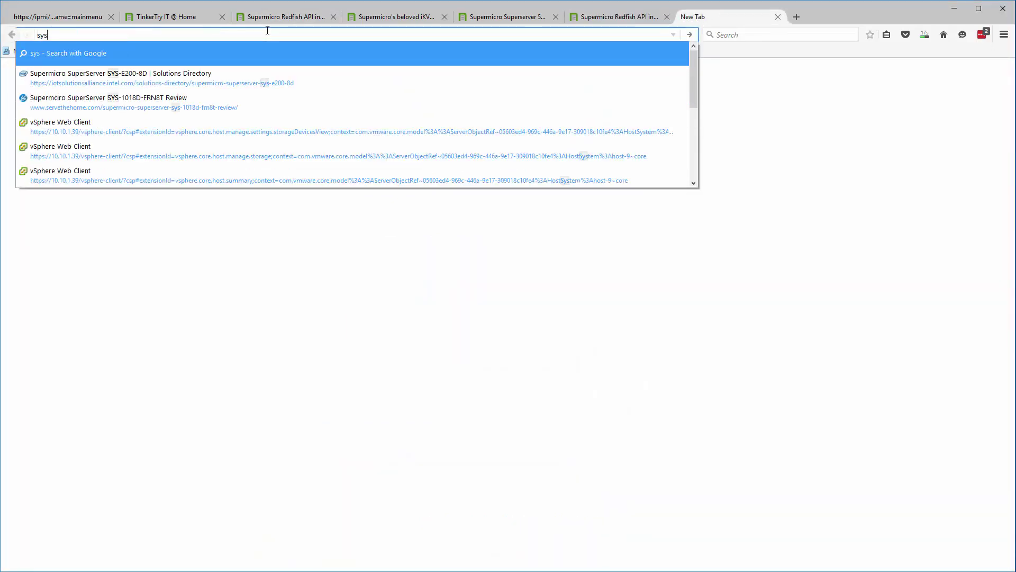
text(-5028d-tn)
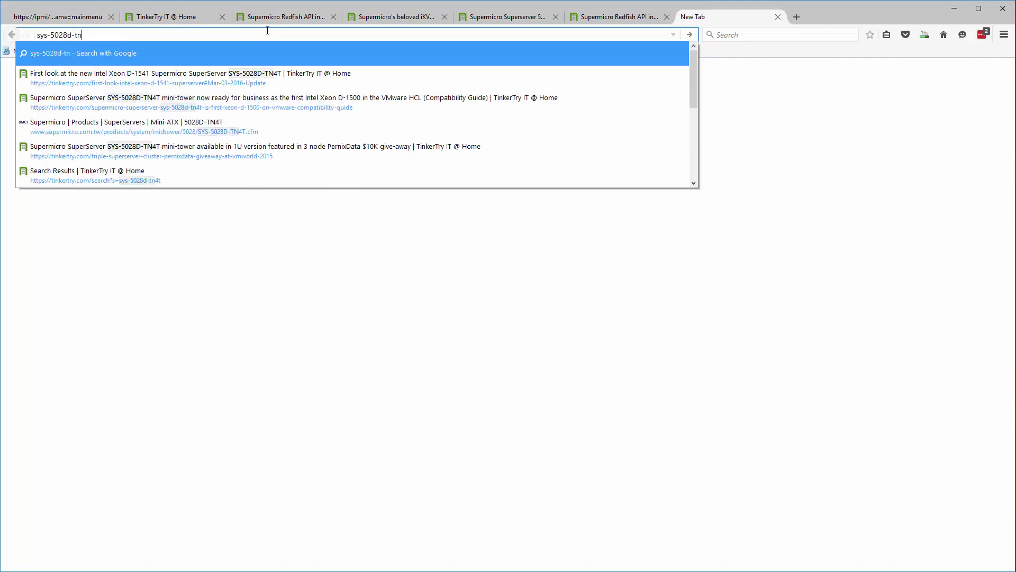
text(4t)
key(Return)
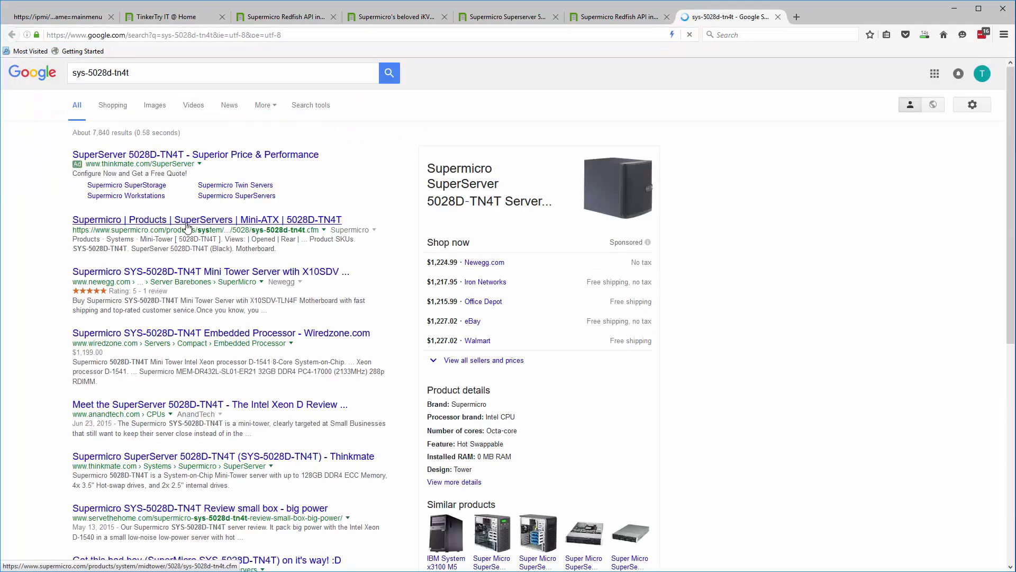
click(187, 225)
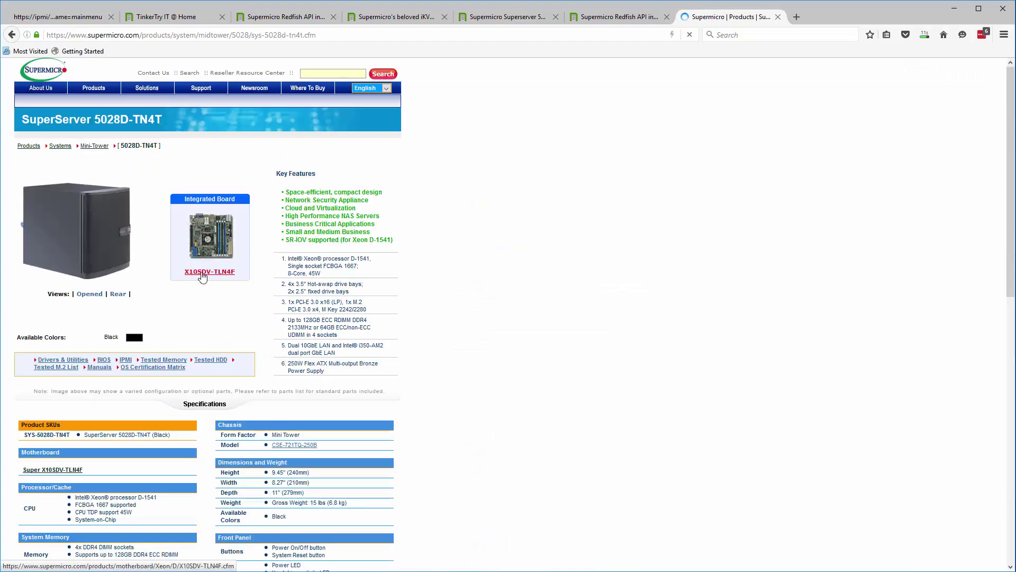
click(104, 361)
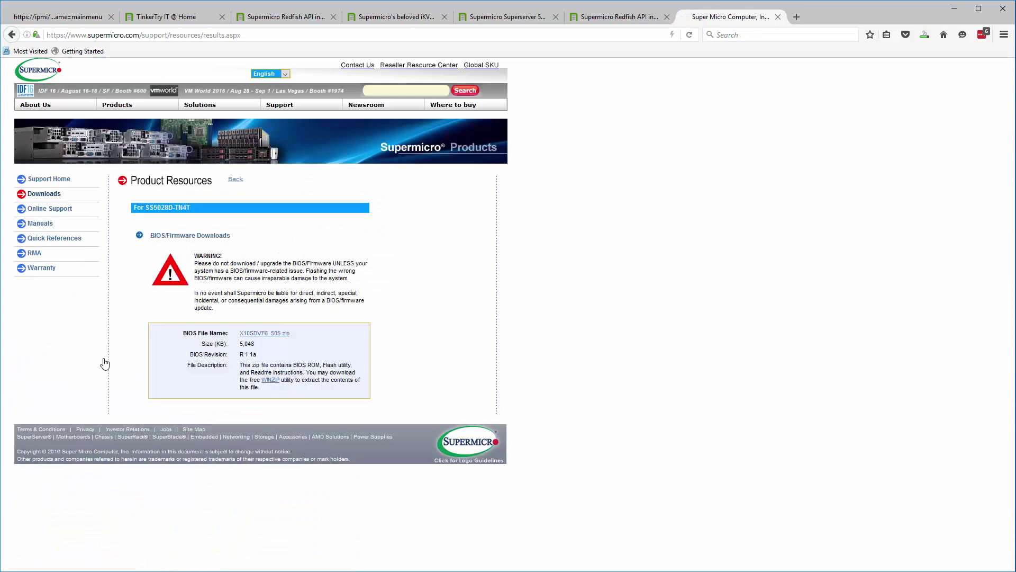
- Accept the EULA and save X10SDVF6_505.zip over the existing copy, then close the EULA tab
click(264, 333)
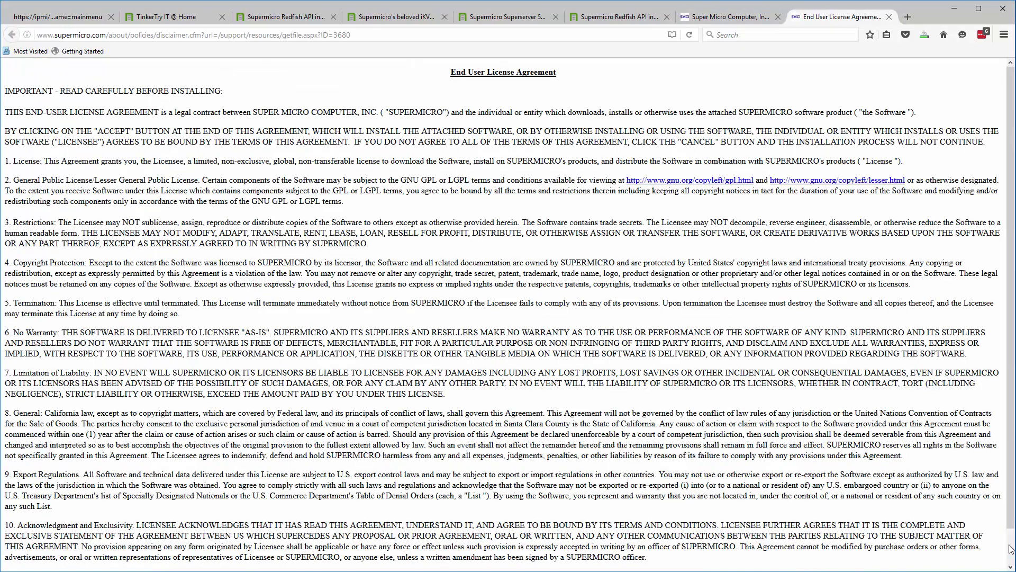
scroll(1010, 548, down, 1)
click(23, 561)
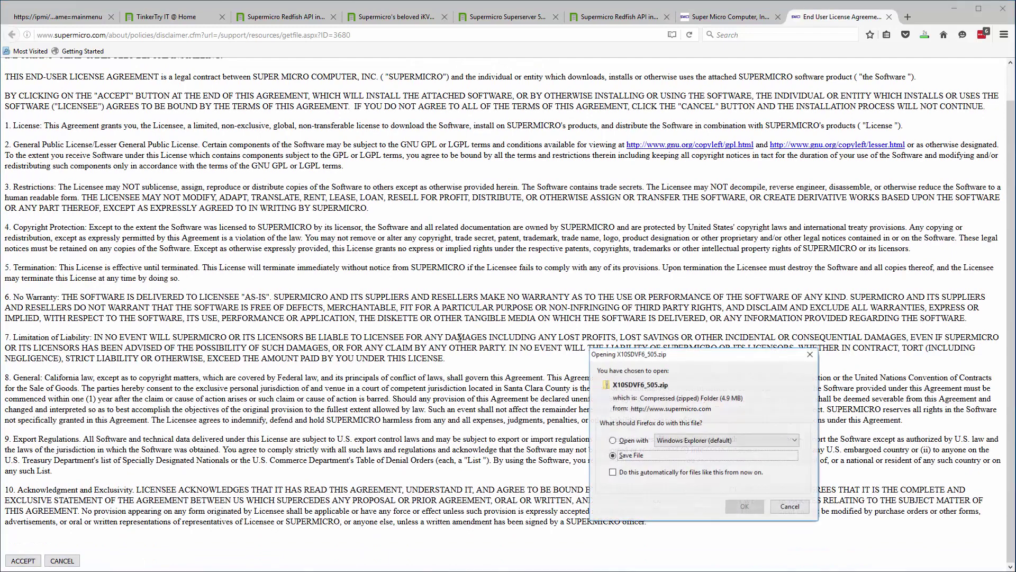
click(755, 507)
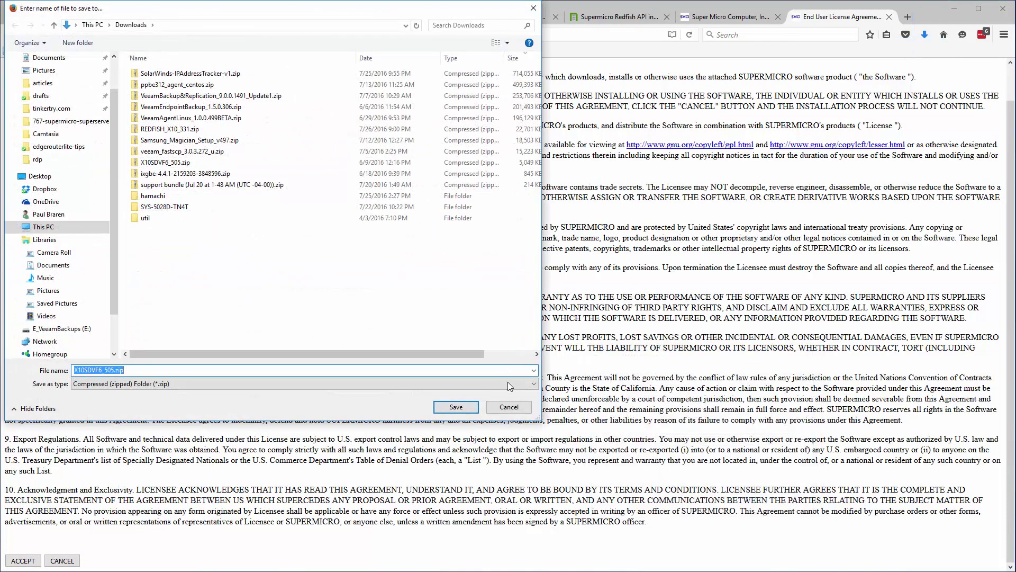
click(456, 407)
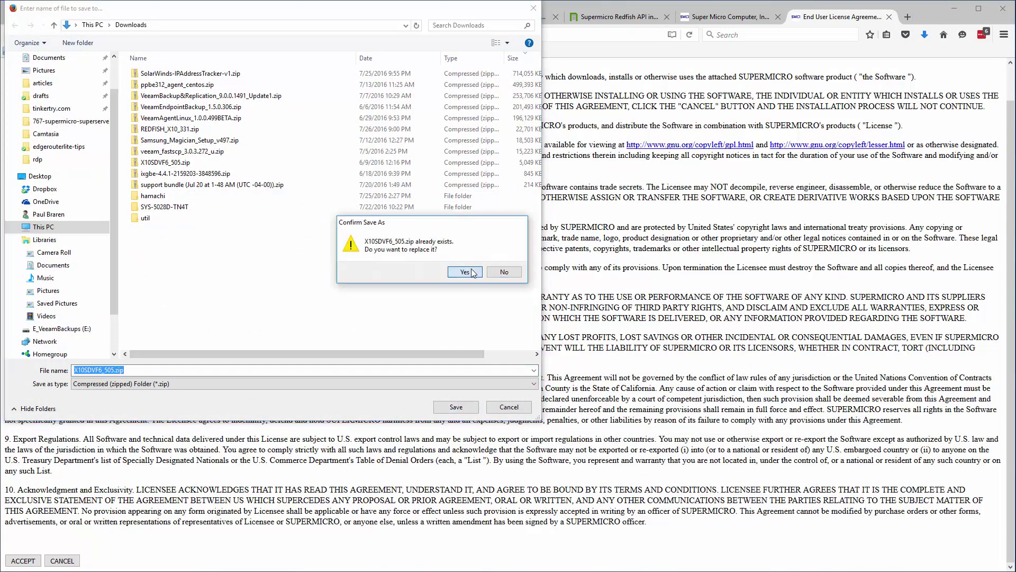
click(472, 272)
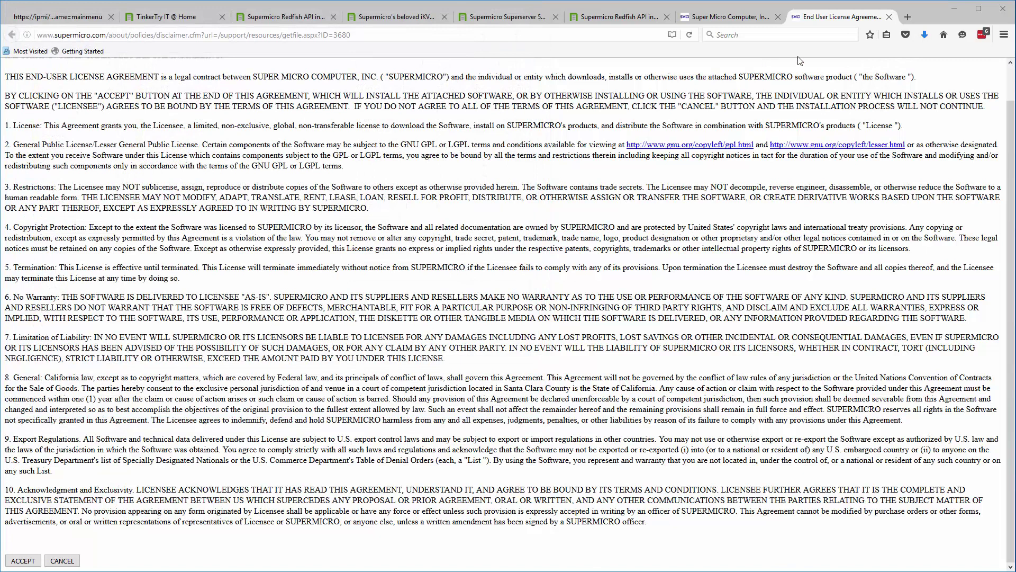
click(889, 17)
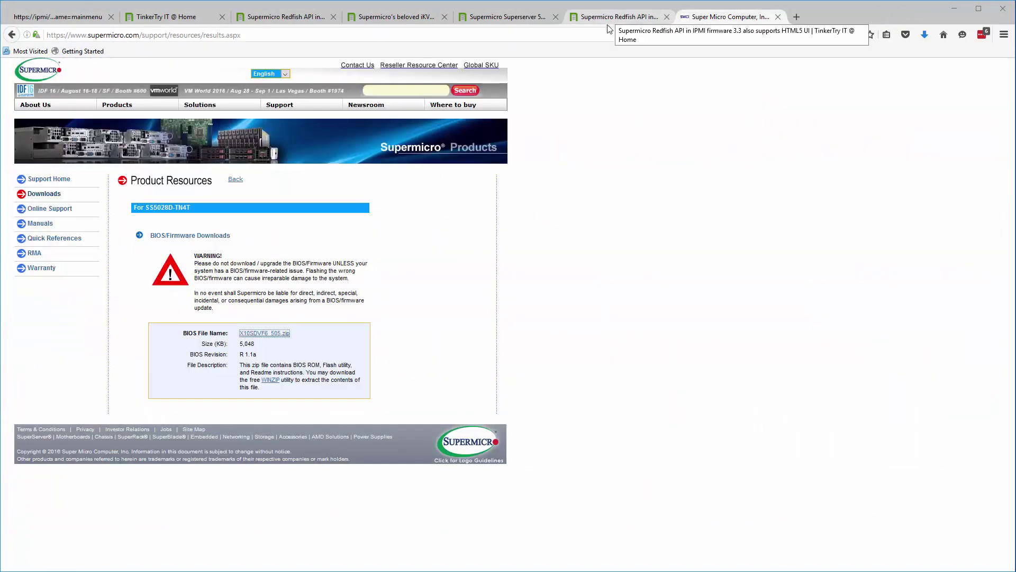
- View the 5028D-TN4T's IPMI firmware downloads, then go back to the sys-5028d-tn4t Google results
click(11, 35)
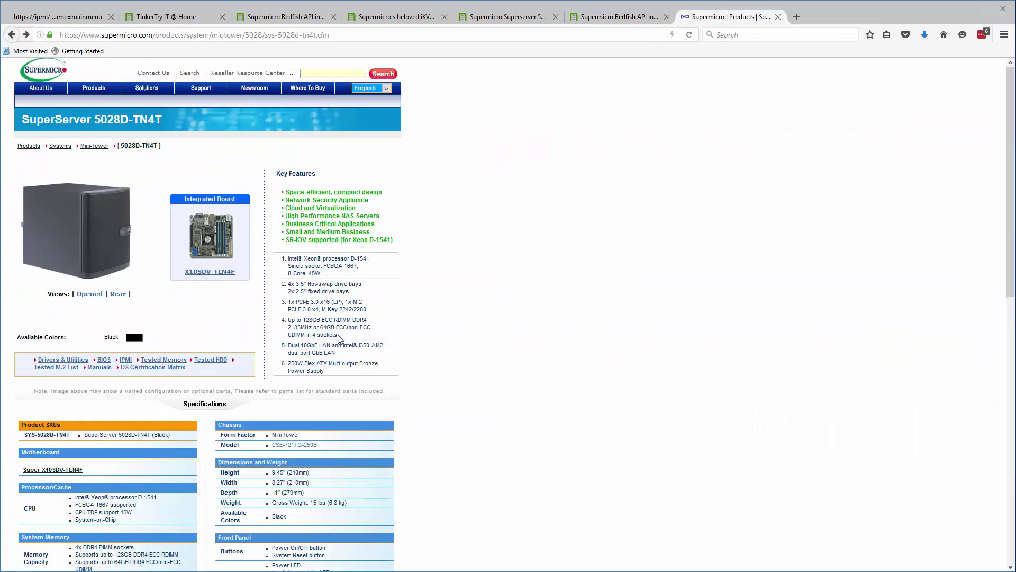
click(126, 360)
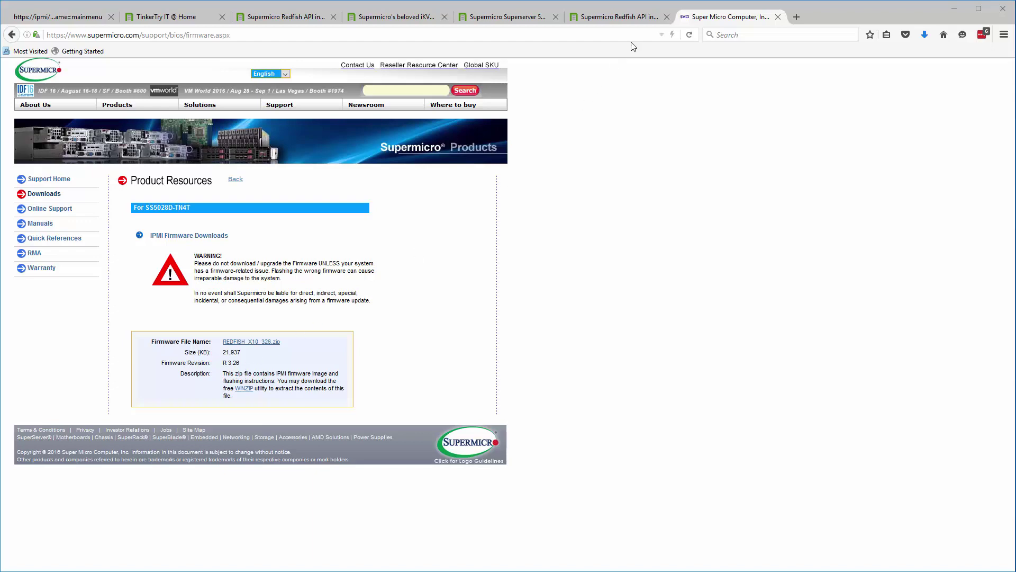
click(12, 35)
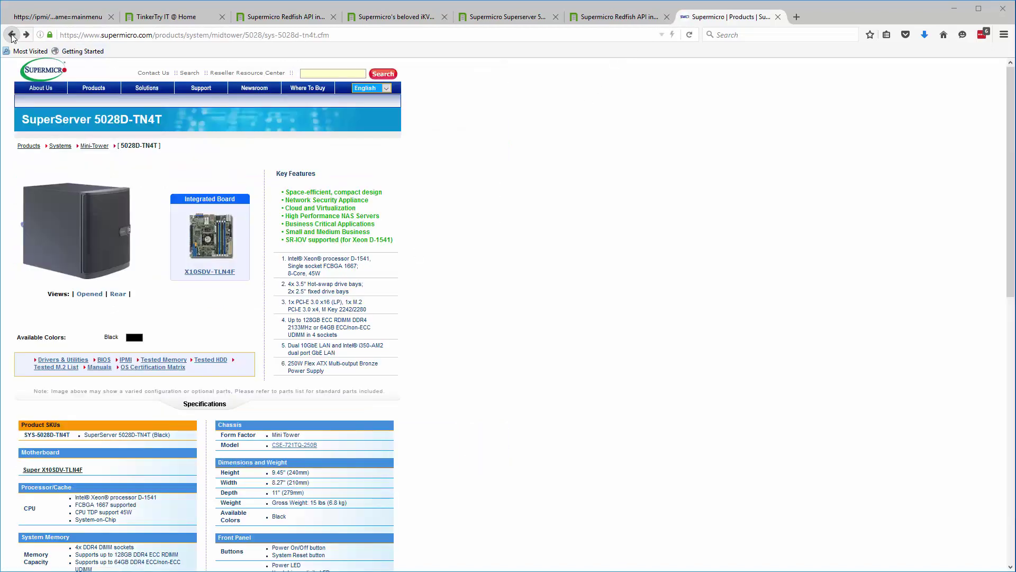
click(11, 35)
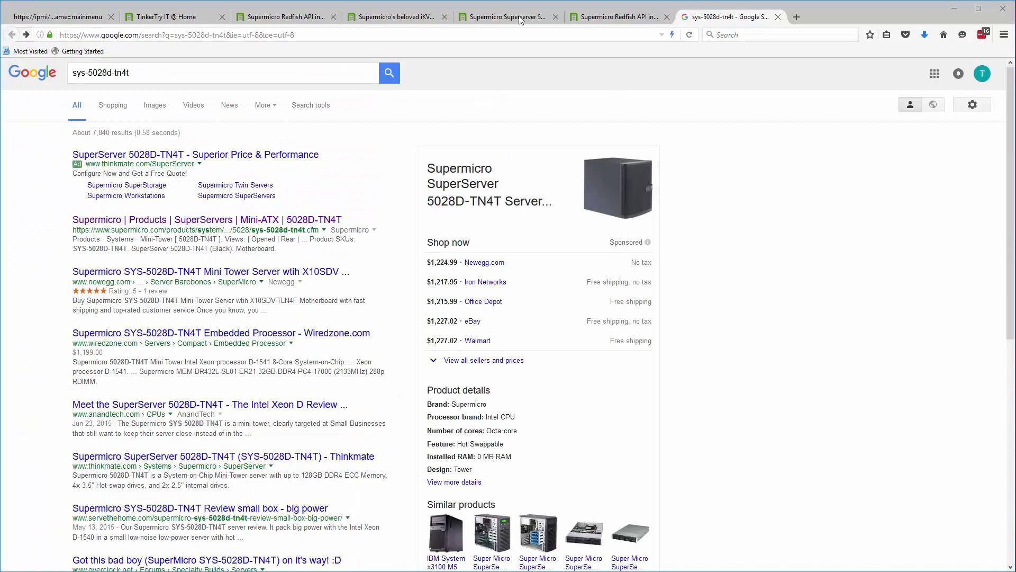
- Read the Redfish comment on updating IPMI from 3.26 to 3.31, then go to the TinkerTry home page
click(622, 20)
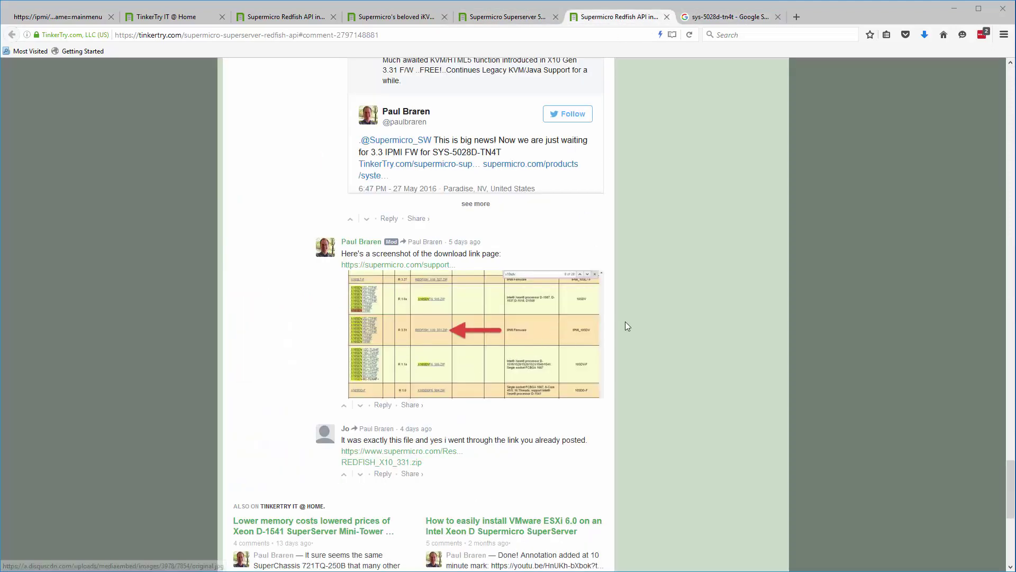
scroll(461, 283, up, 6)
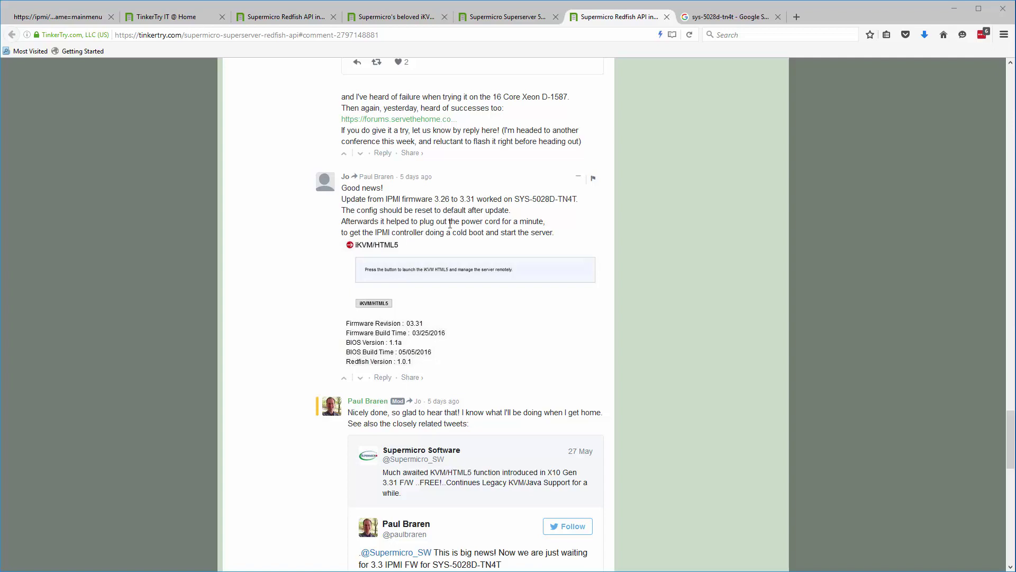
click(168, 19)
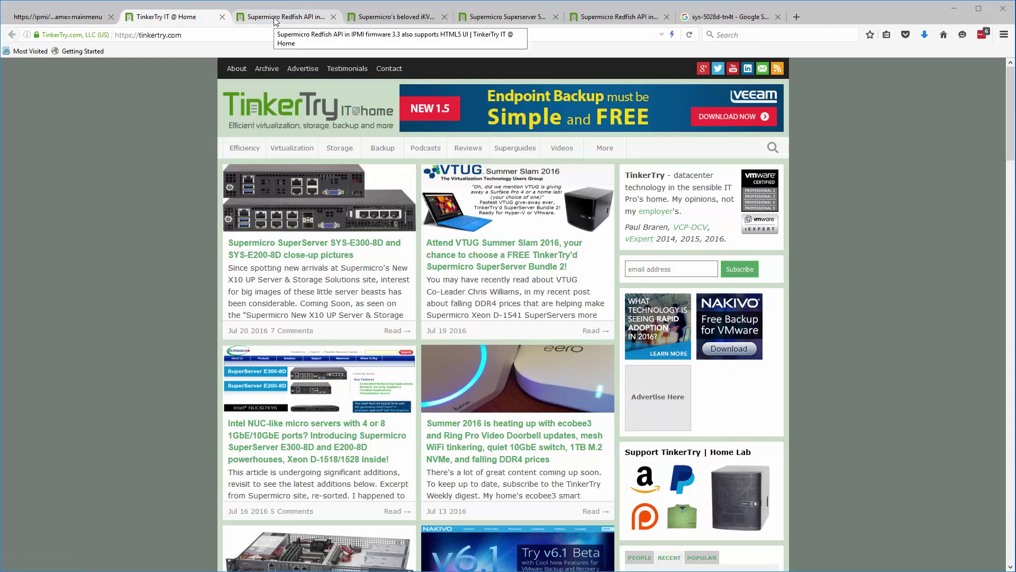
- Scroll the 5028D-TN4T upgrade article to 'One (of many) ways to actually do the BIOS upgrade'
click(511, 18)
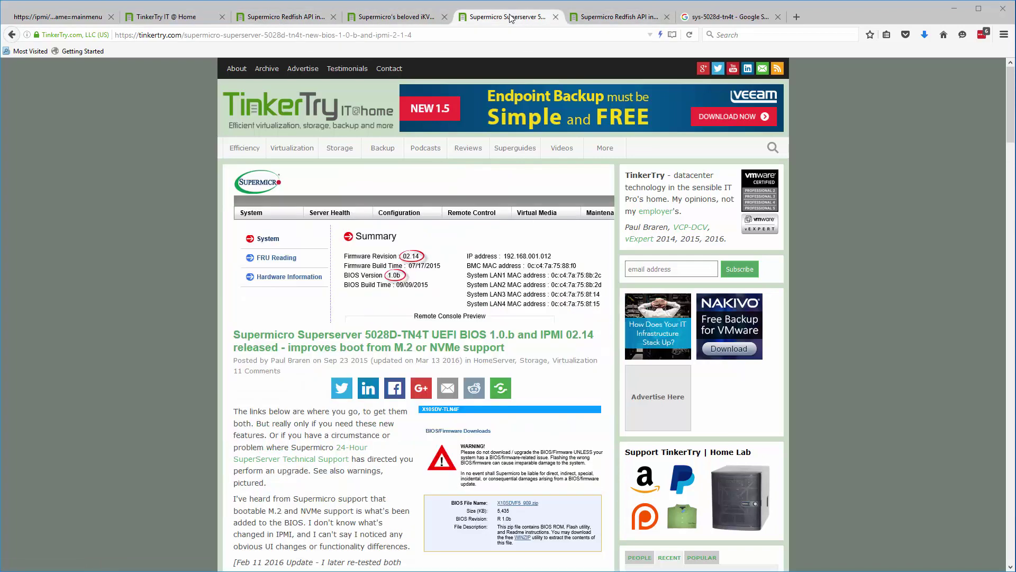
scroll(182, 325, down, 8)
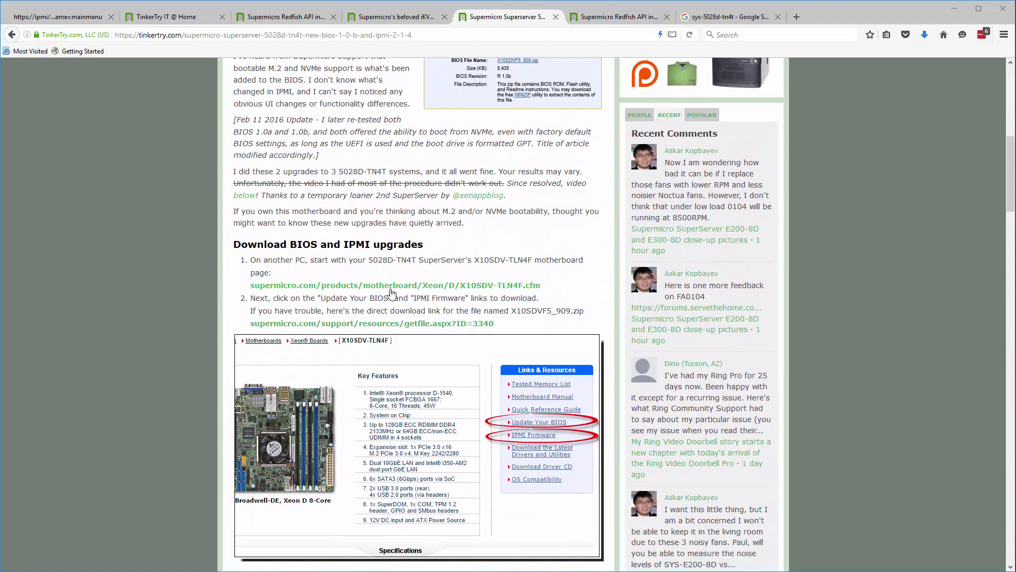
scroll(391, 292, down, 3)
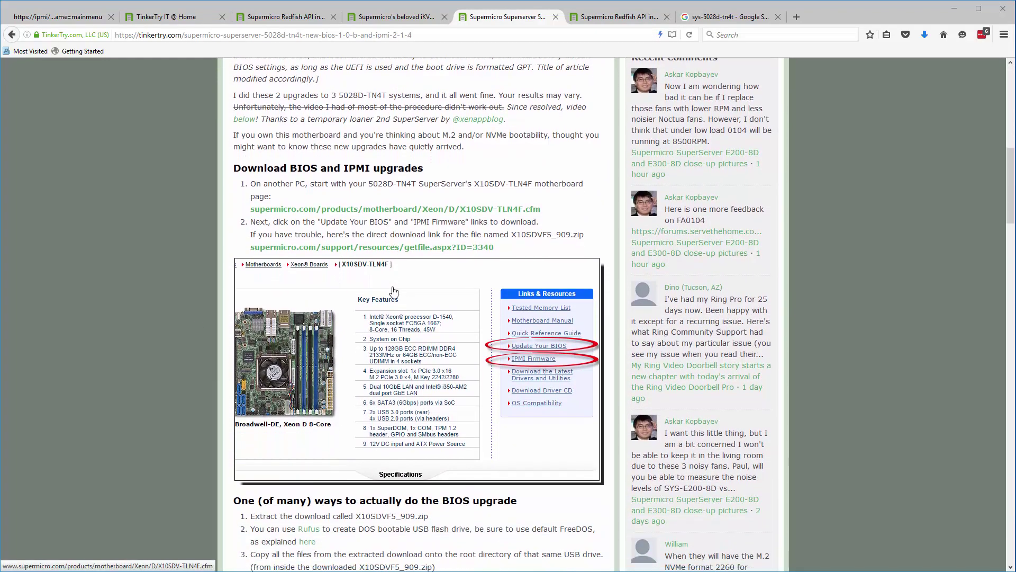
scroll(393, 290, down, 10)
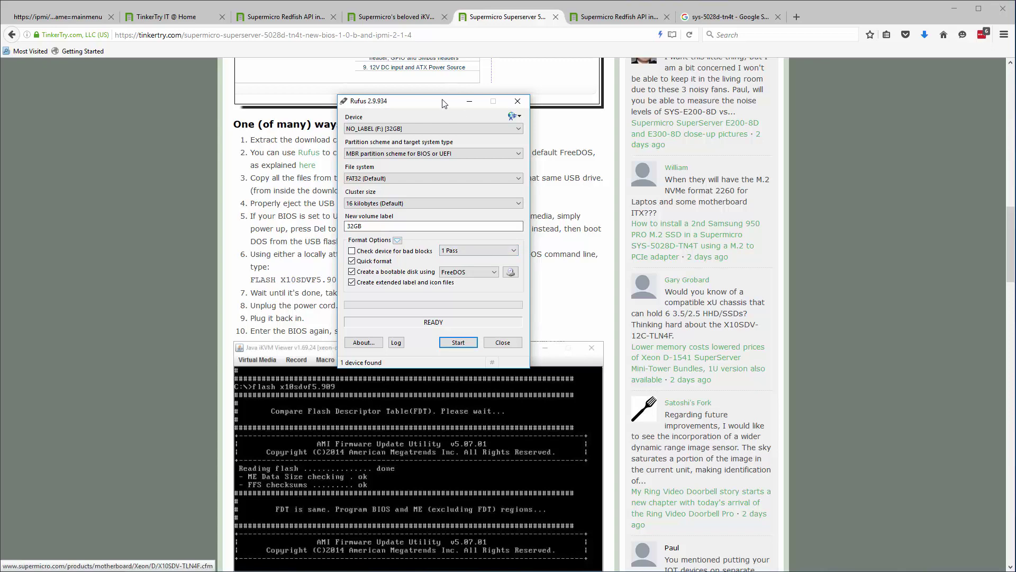
- Move the Rufus window to the right edge, clear of the BIOS upgrade article text
drag(448, 103, 829, 193)
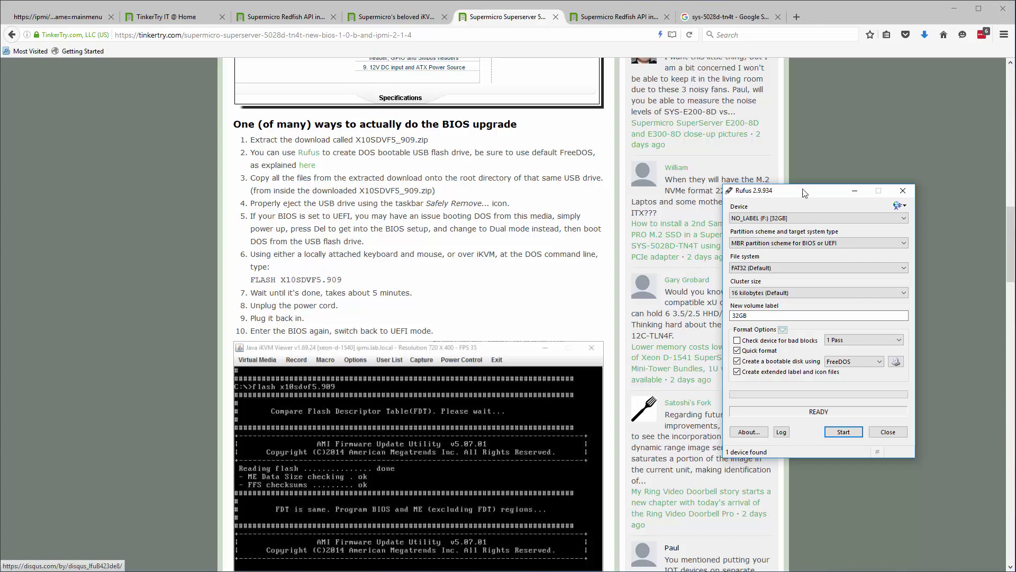
drag(818, 193, 957, 206)
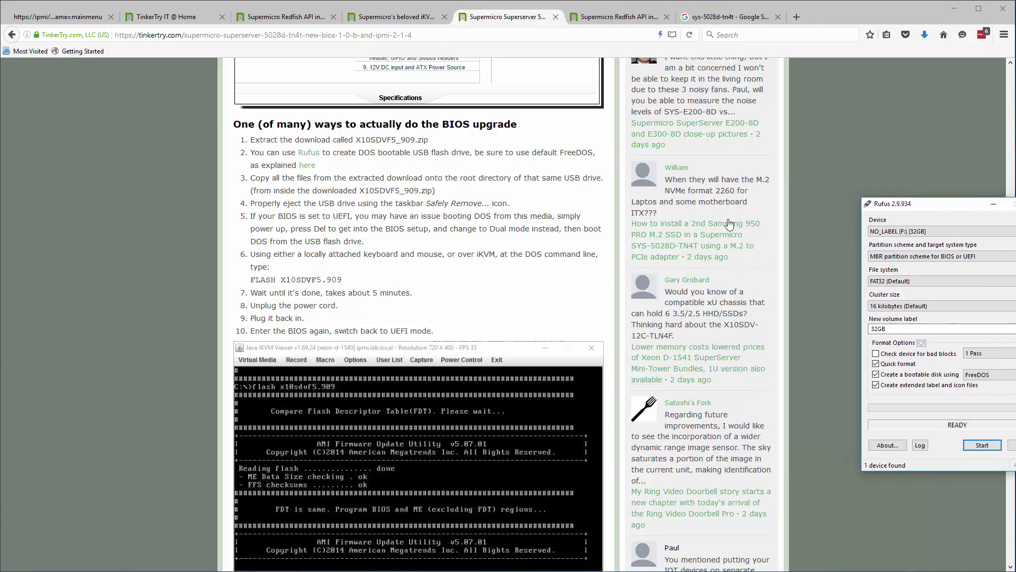
click(309, 168)
- Open TinkerTry's Rufus USB reformatting guide from the 'here' link in a new tab and scroll through it
right_click(320, 171)
click(347, 177)
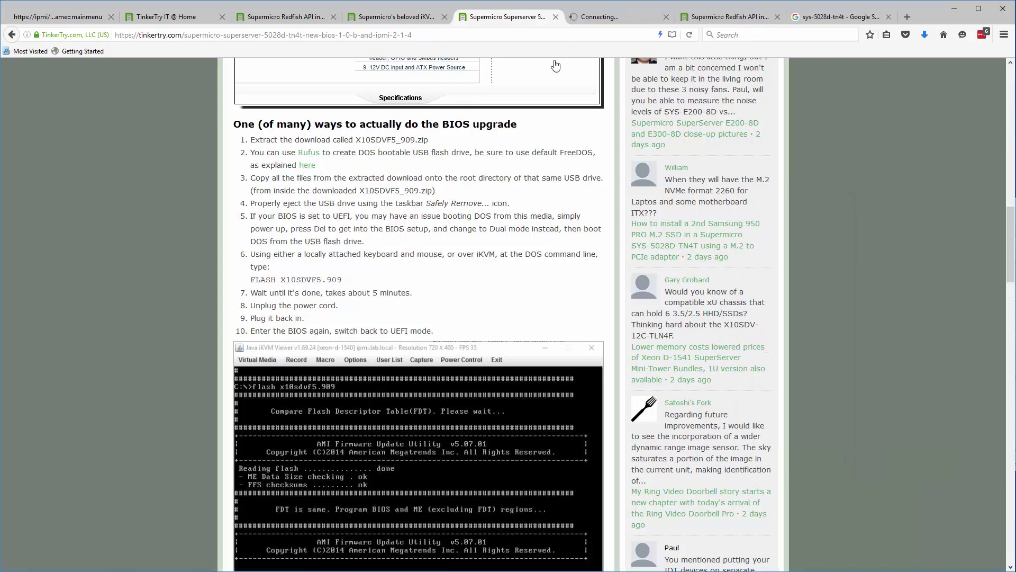
click(598, 19)
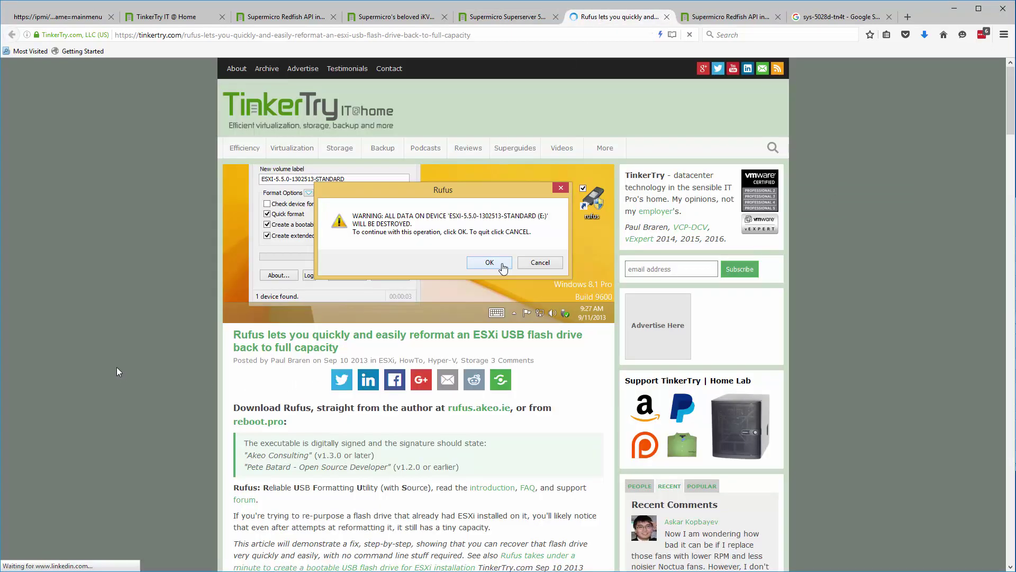
scroll(119, 363, down, 3)
scroll(119, 364, down, 10)
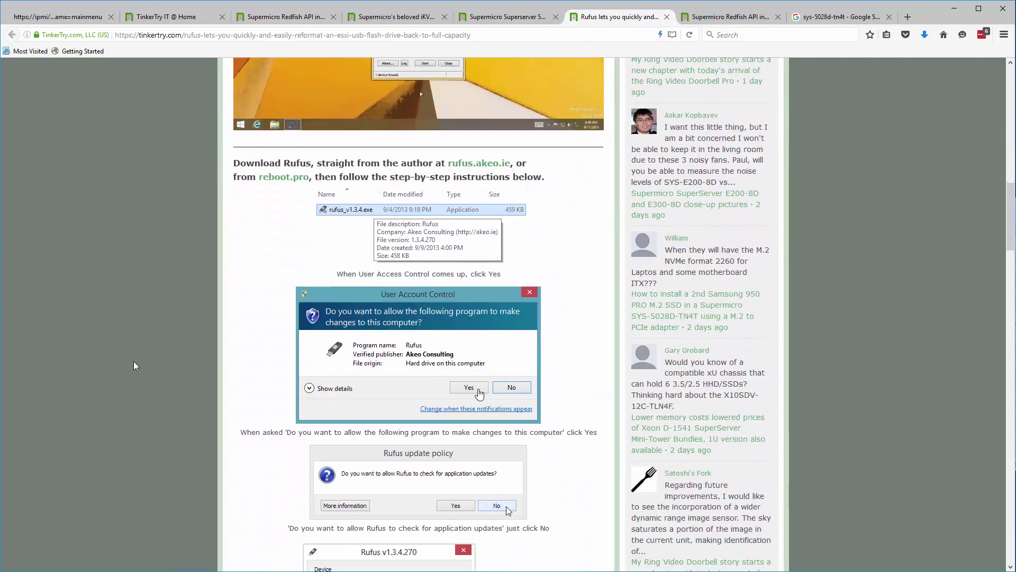
- Format the 32GB USB drive as FreeDOS with FAT32 and 16 KB clusters, then close Rufus
scroll(144, 364, down, 7)
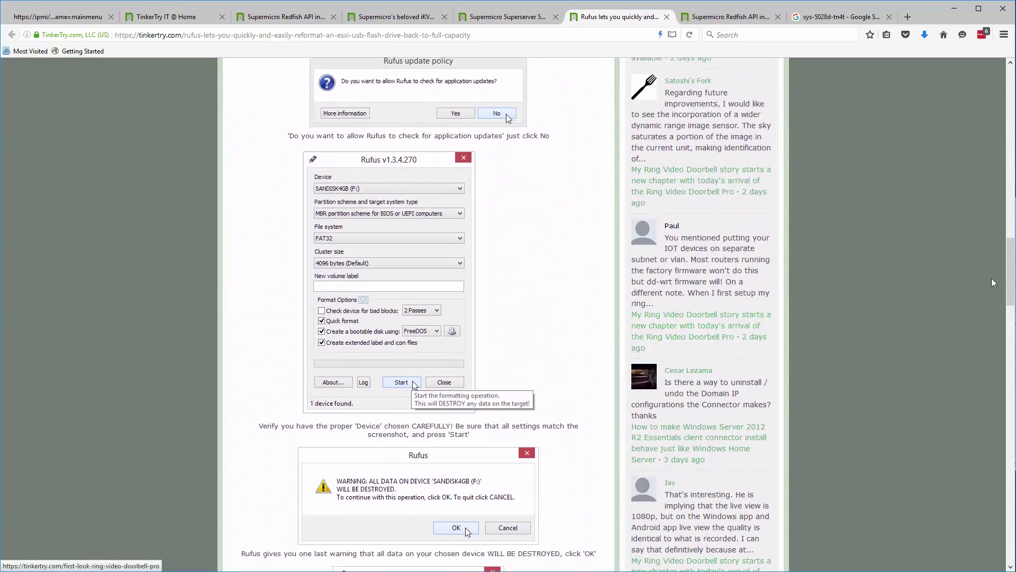
drag(969, 204, 589, 157)
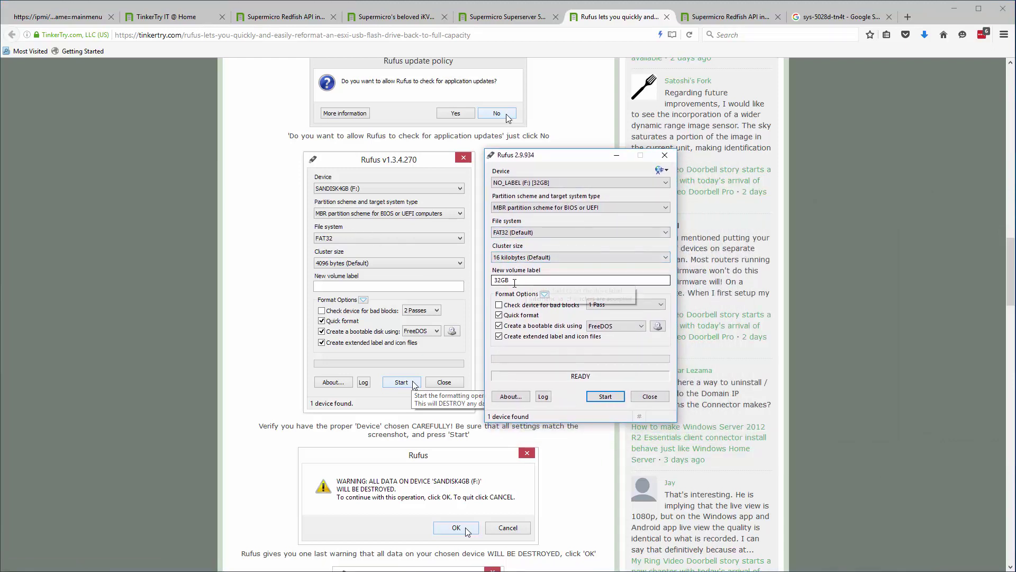
click(544, 258)
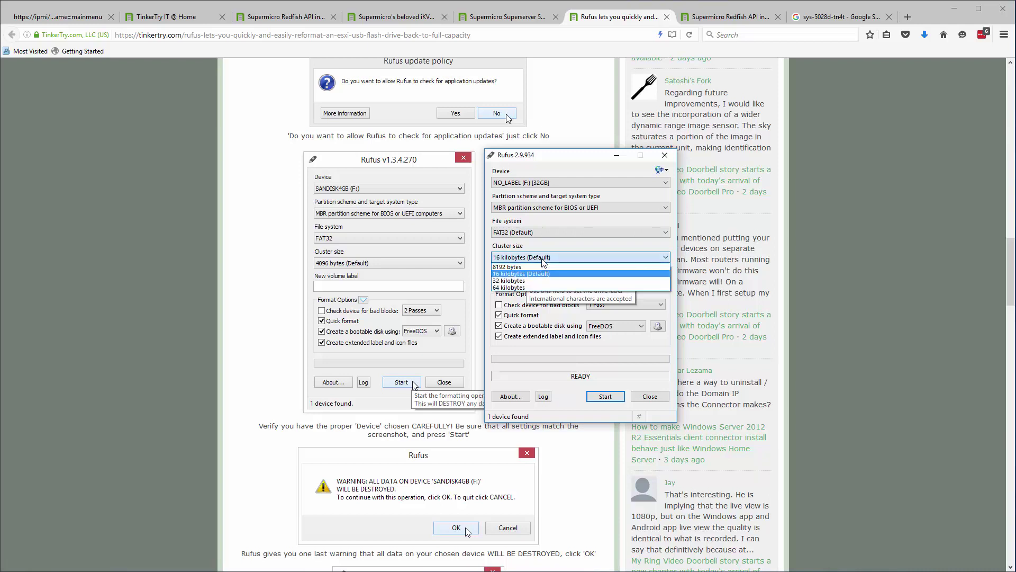
click(543, 260)
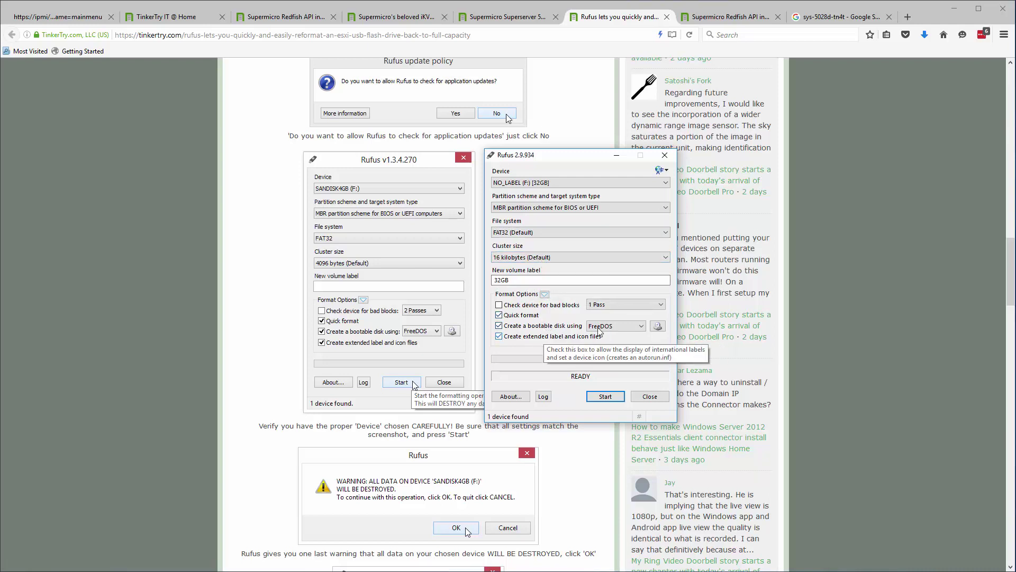
click(602, 397)
click(460, 305)
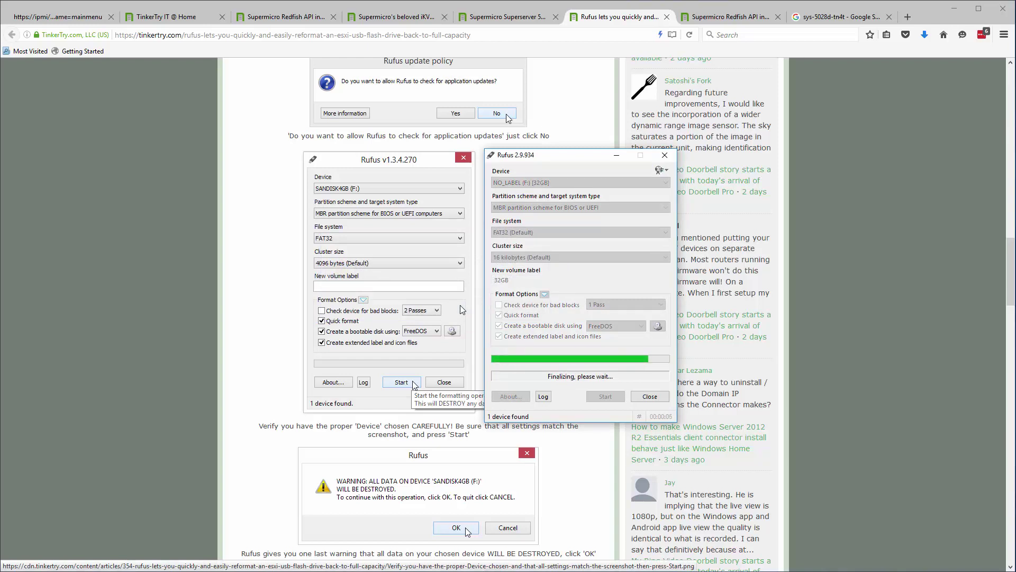
click(652, 396)
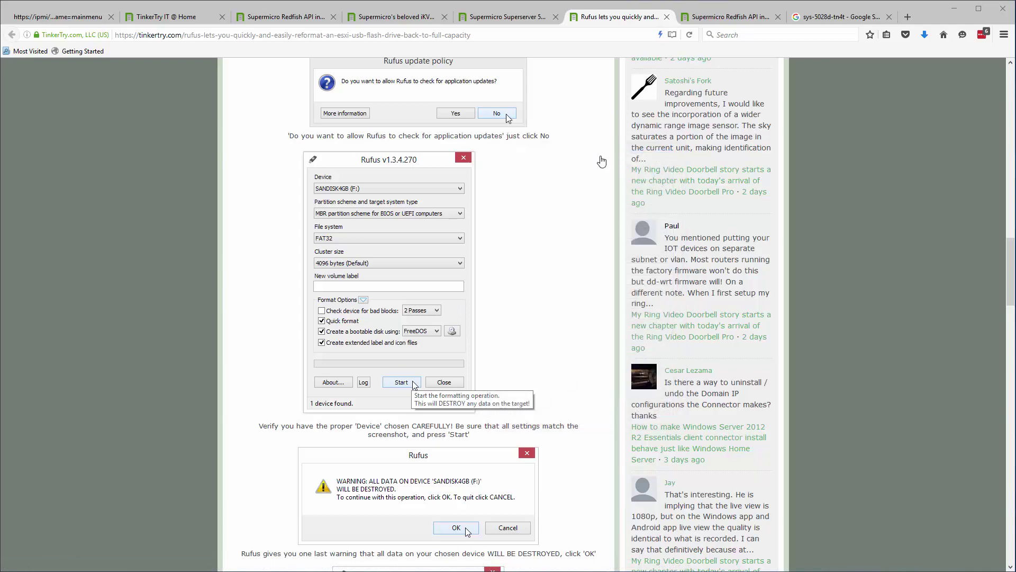
- Extract X10SDVF6_505.zip in Downloads into a new X10SDVF6_505 folder
click(521, 22)
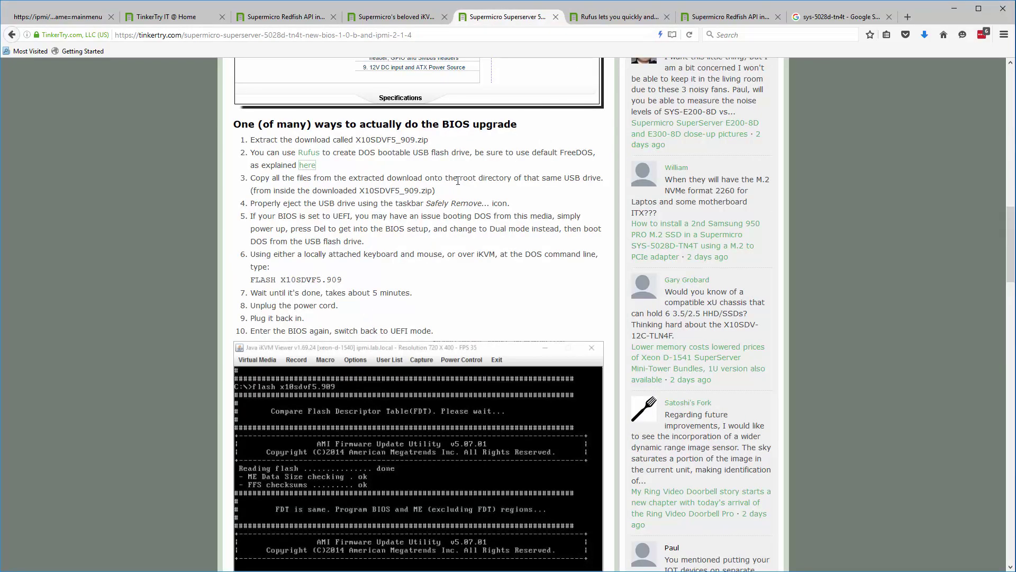
click(69, 278)
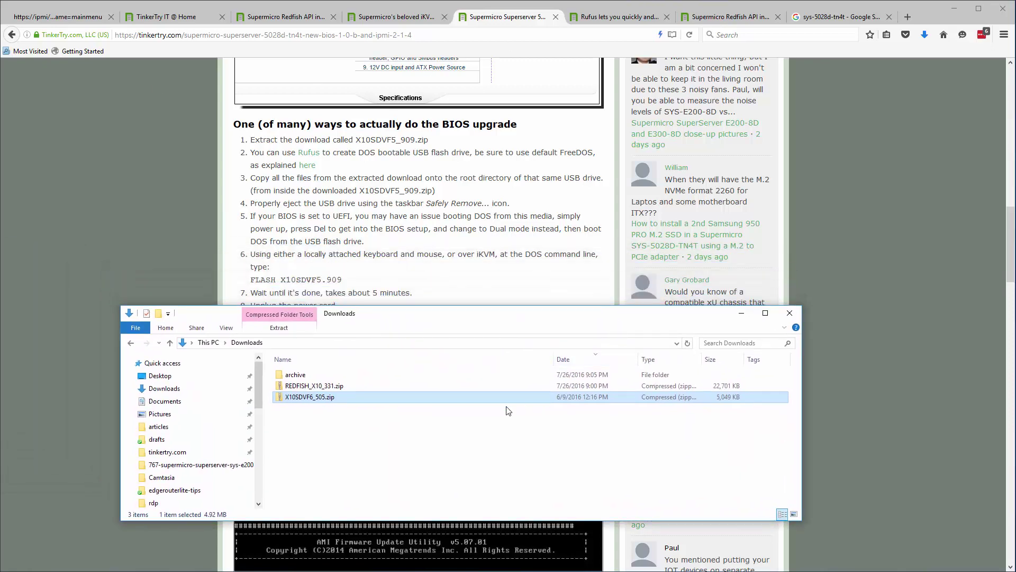
right_click(431, 399)
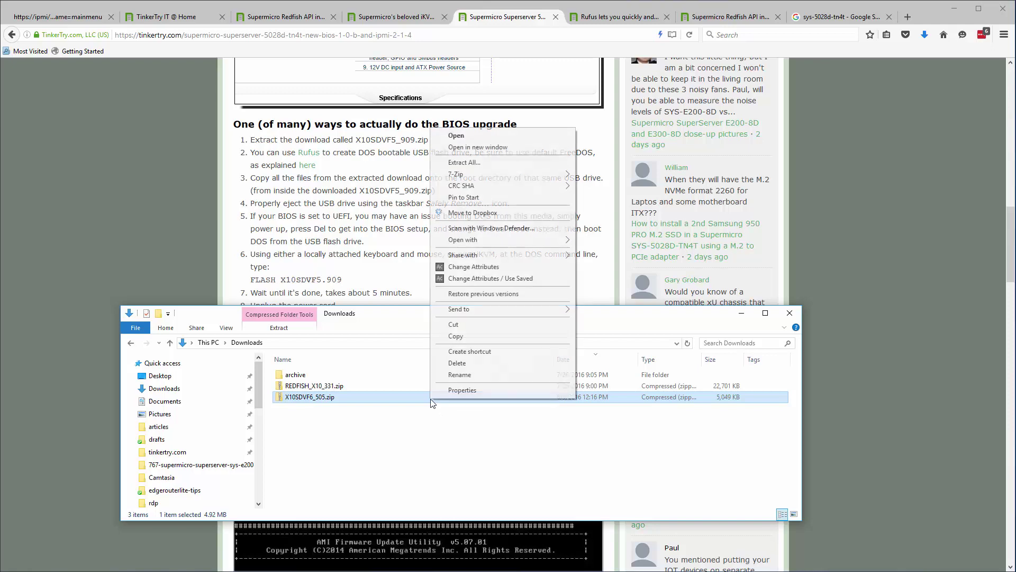
click(479, 166)
click(535, 375)
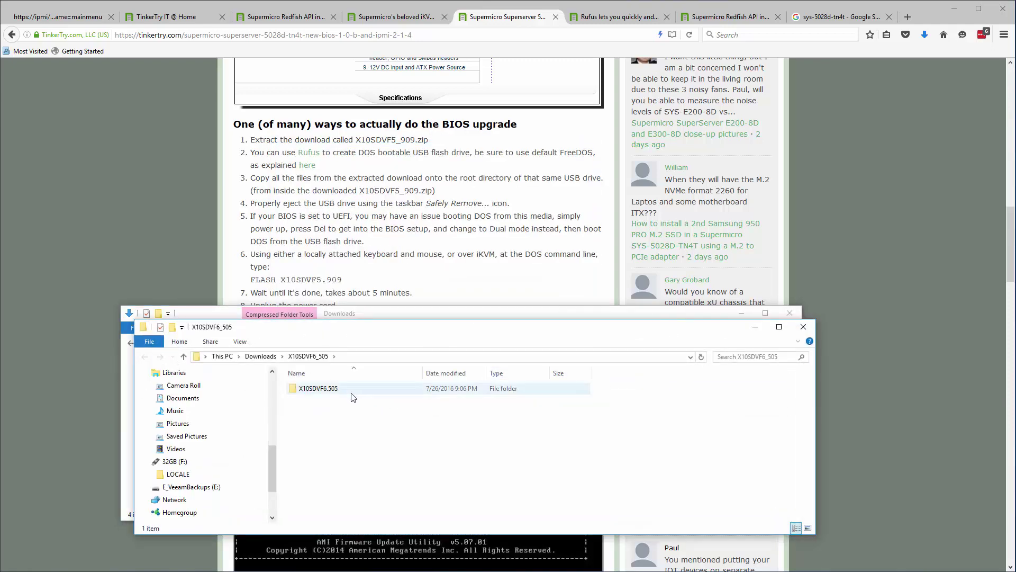
- Open the extracted X10SDVF6.505 folder and select all six BIOS files
double_click(351, 392)
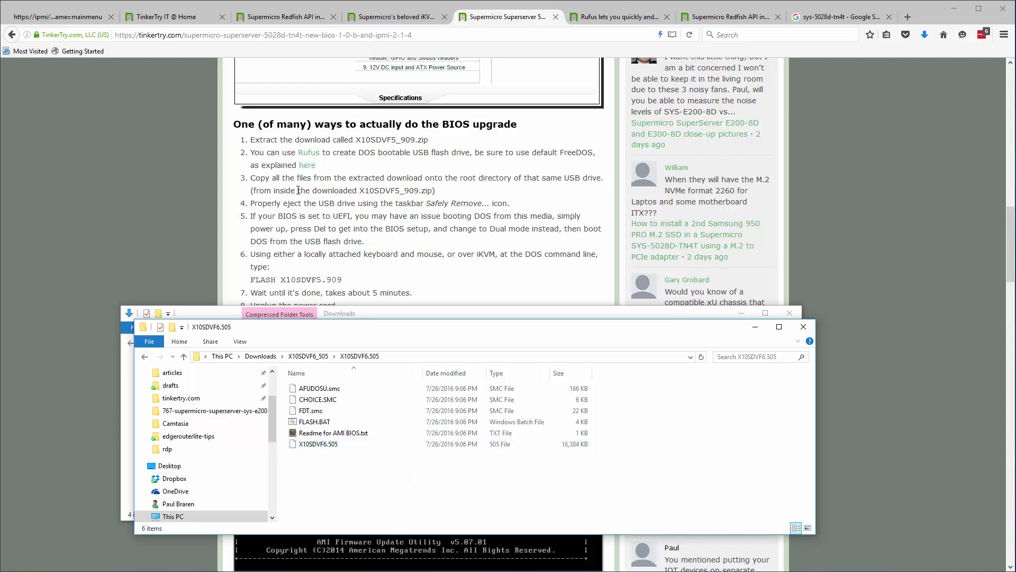
click(339, 390)
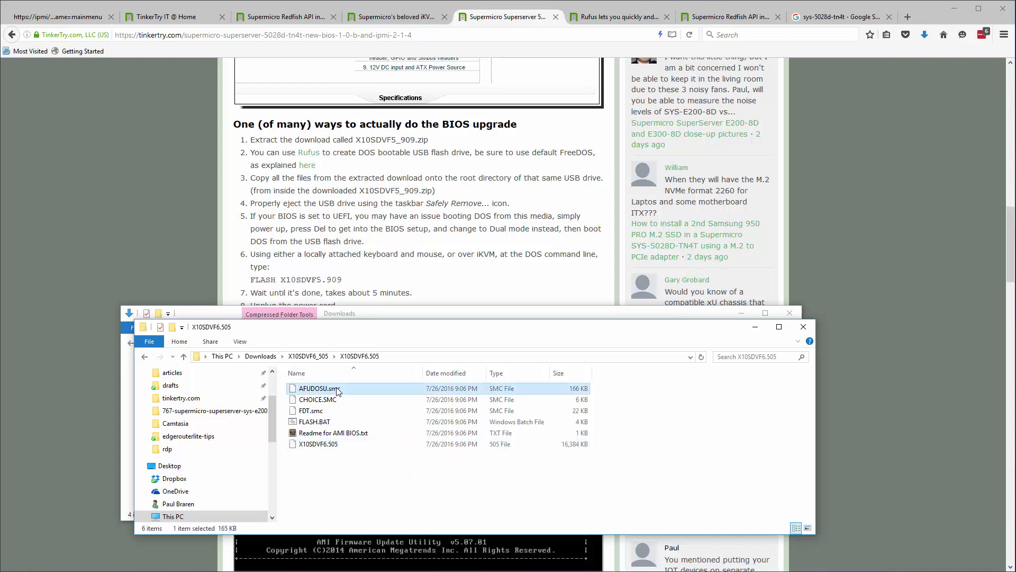
key(ctrl+a)
right_click(339, 390)
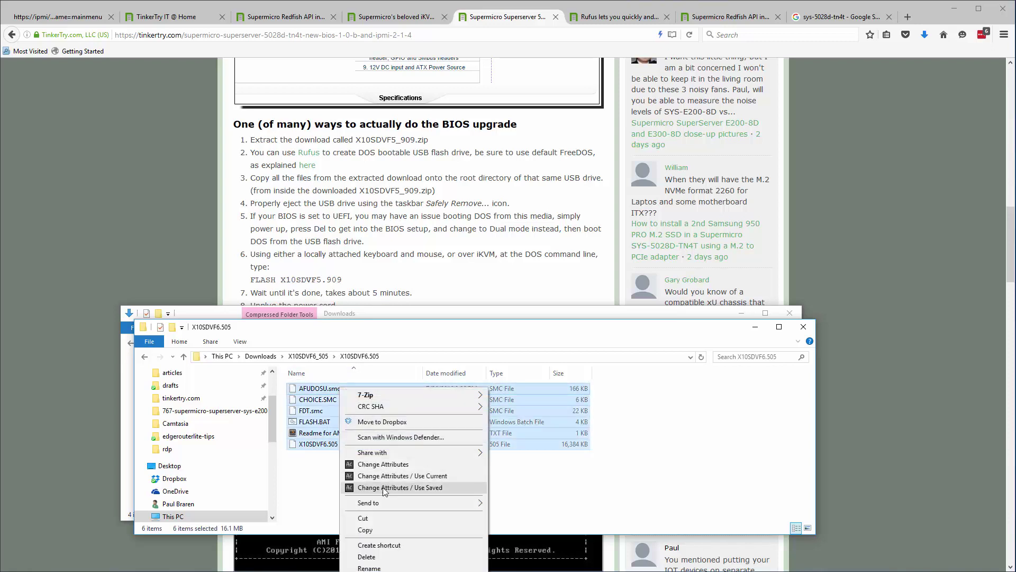
mouse_move(387, 503)
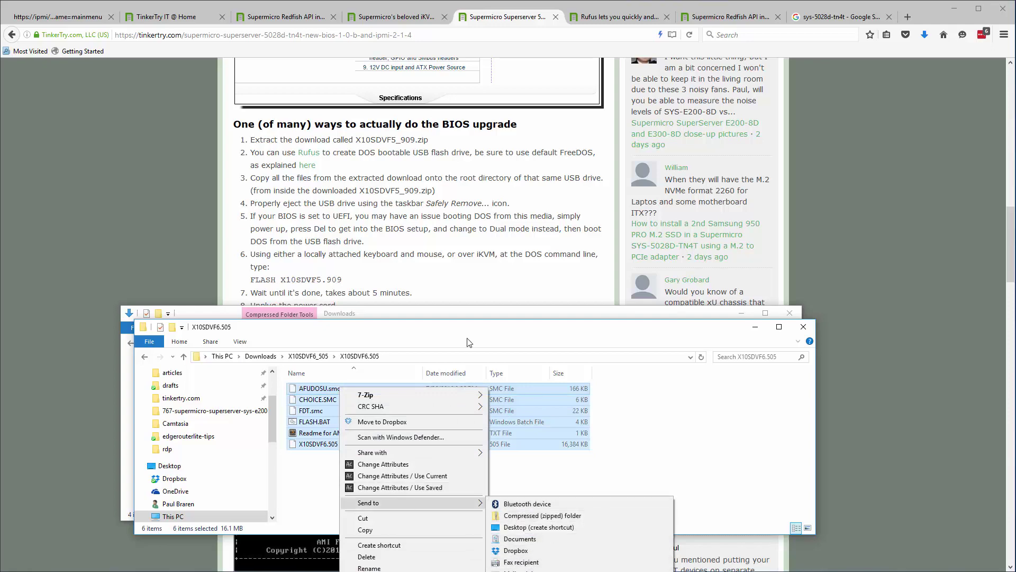
click(429, 342)
- Send the six BIOS files to the 32GB (F:) USB drive and view them there
drag(429, 342, 464, 87)
right_click(386, 170)
mouse_move(423, 285)
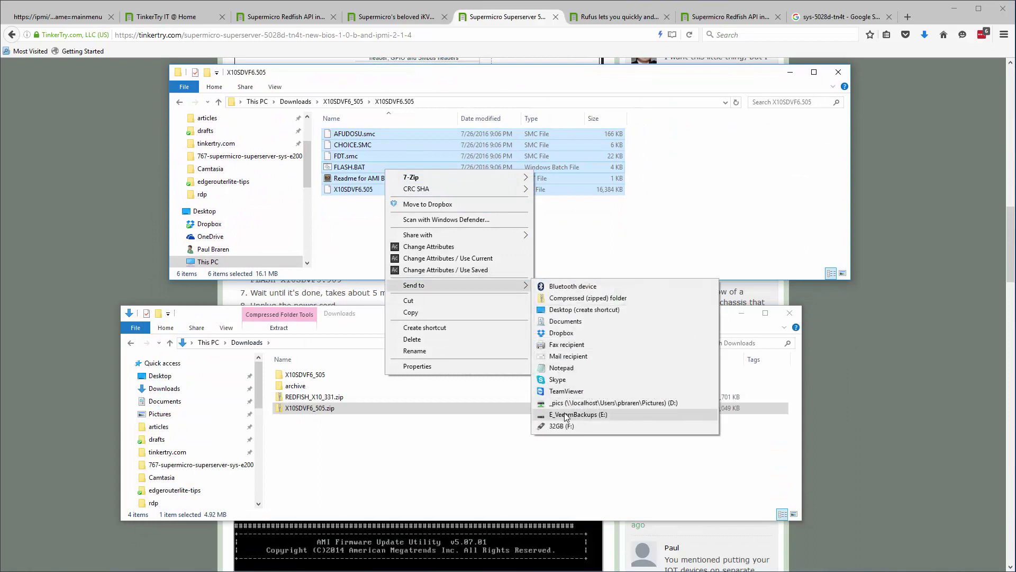
click(562, 426)
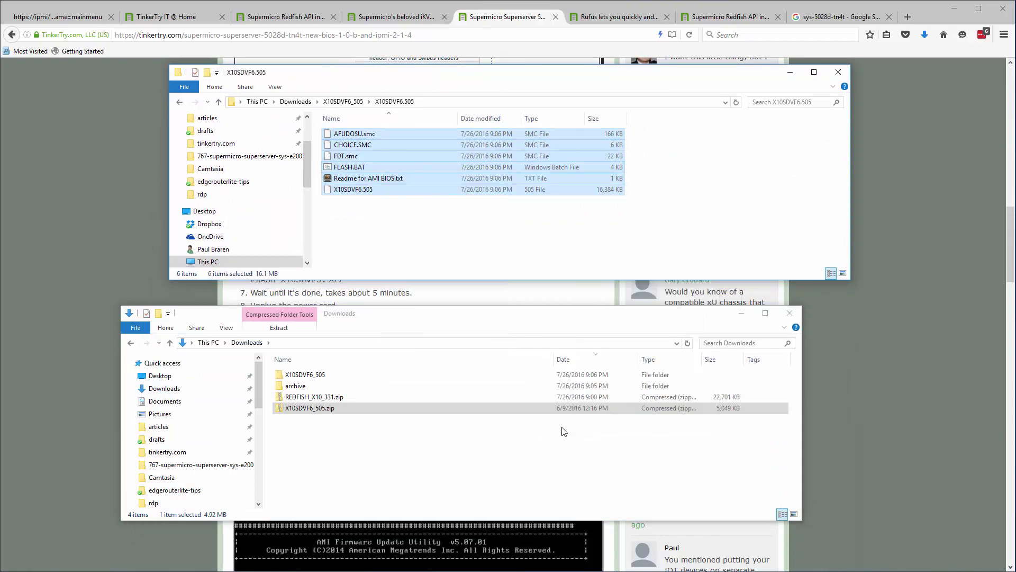
drag(259, 384, 259, 471)
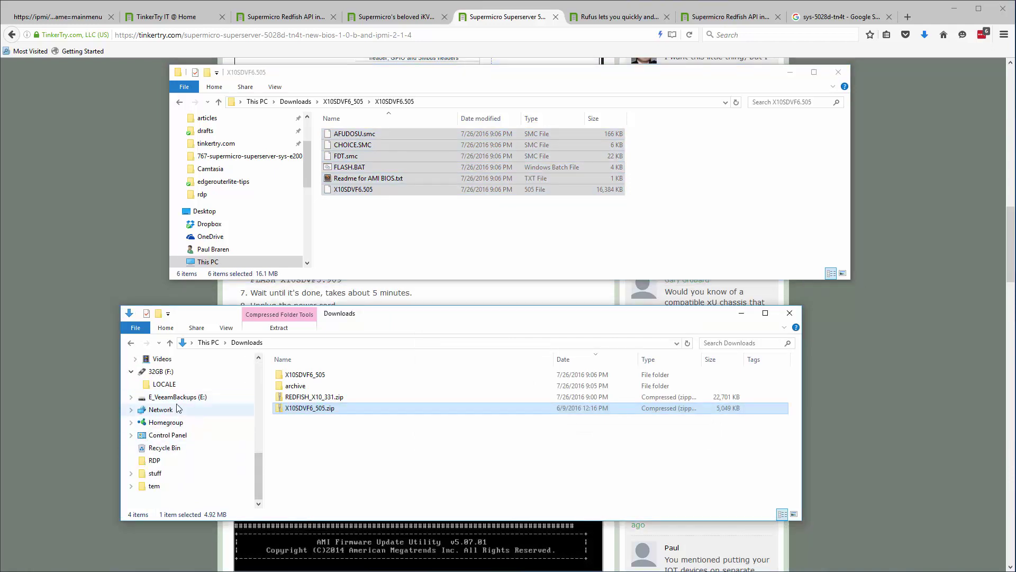
click(156, 371)
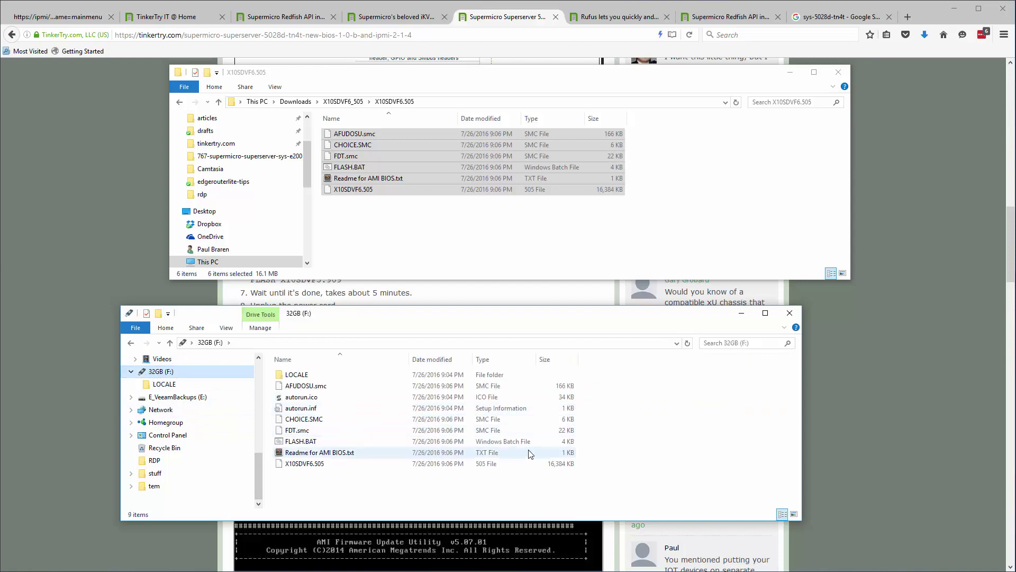
- Close both Explorer windows and return to the Supermicro IPMI summary tab in Firefox
key(alt+F4)
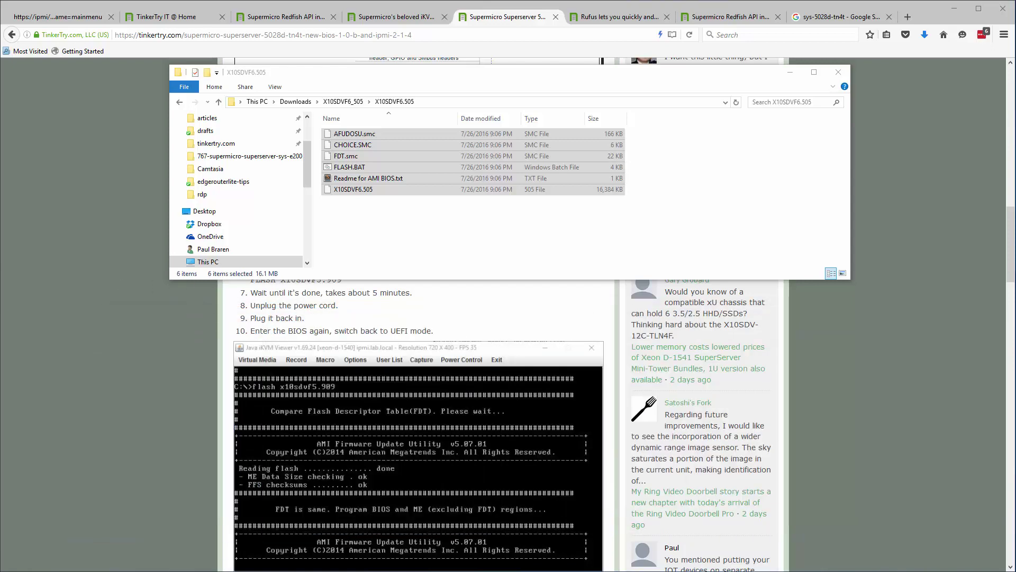
click(44, 332)
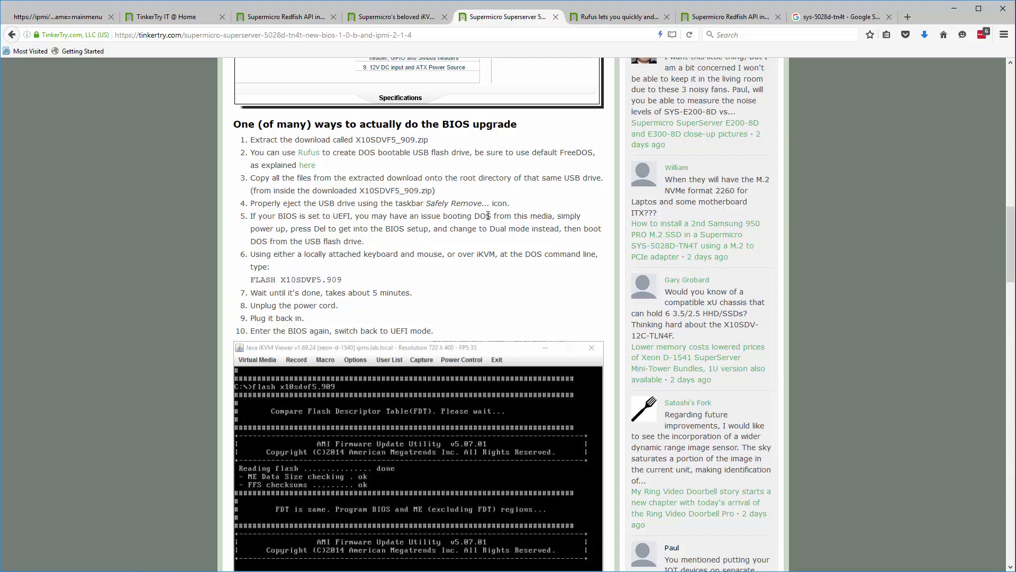
click(954, 9)
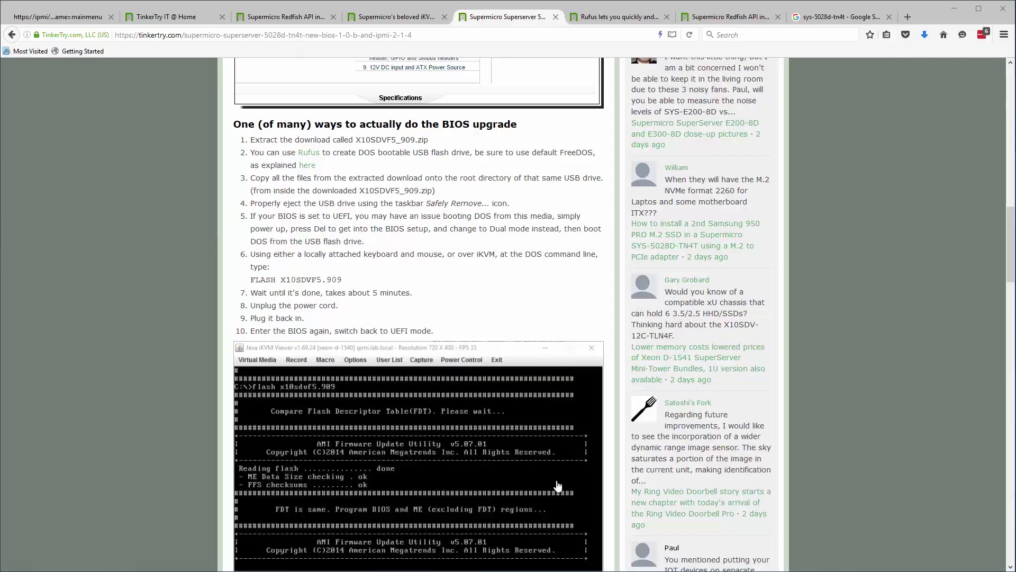
click(57, 17)
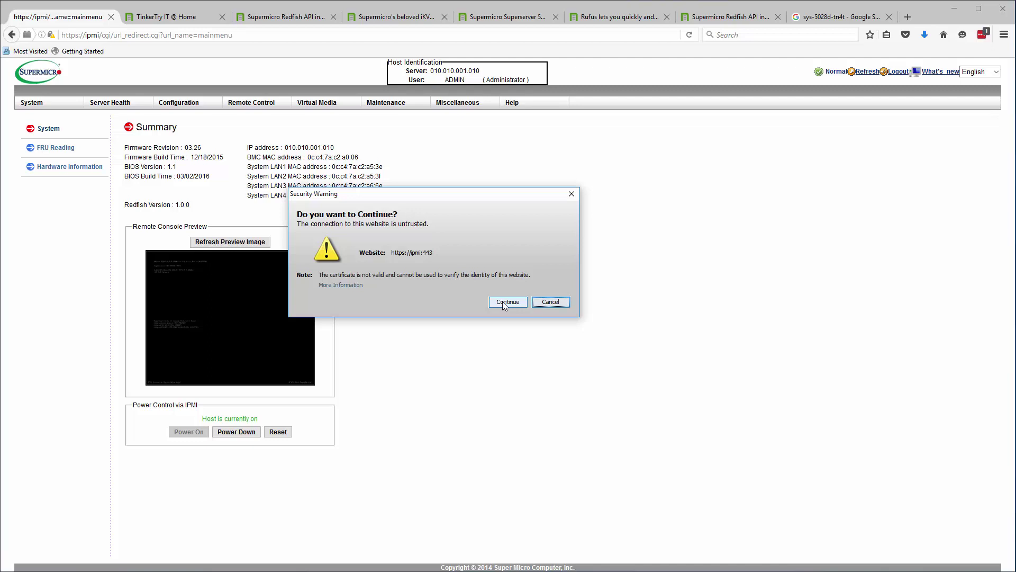
- Accept the certificate warning, run the Java iKVM viewer, and move it to the screen's right
click(503, 302)
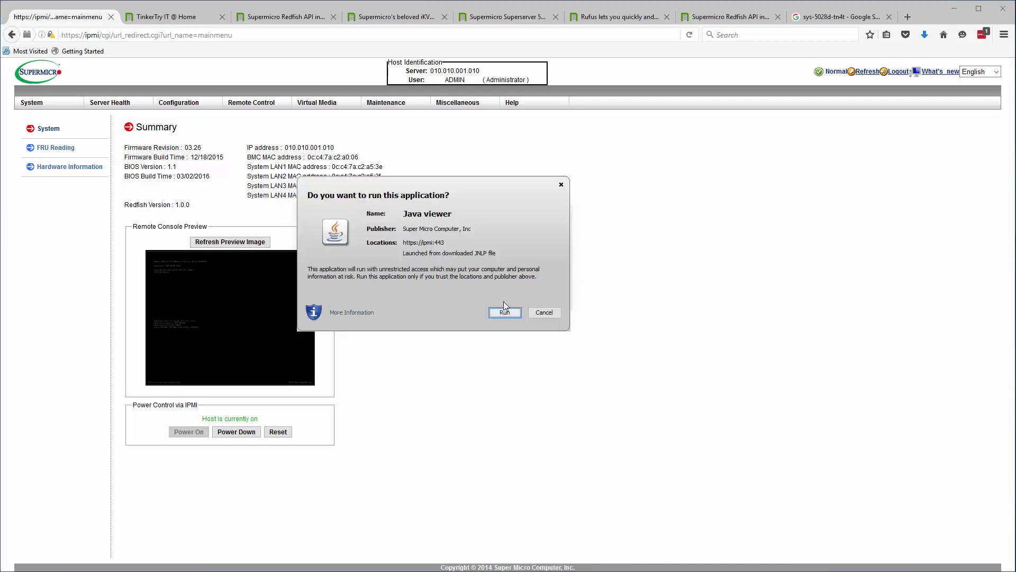
click(505, 311)
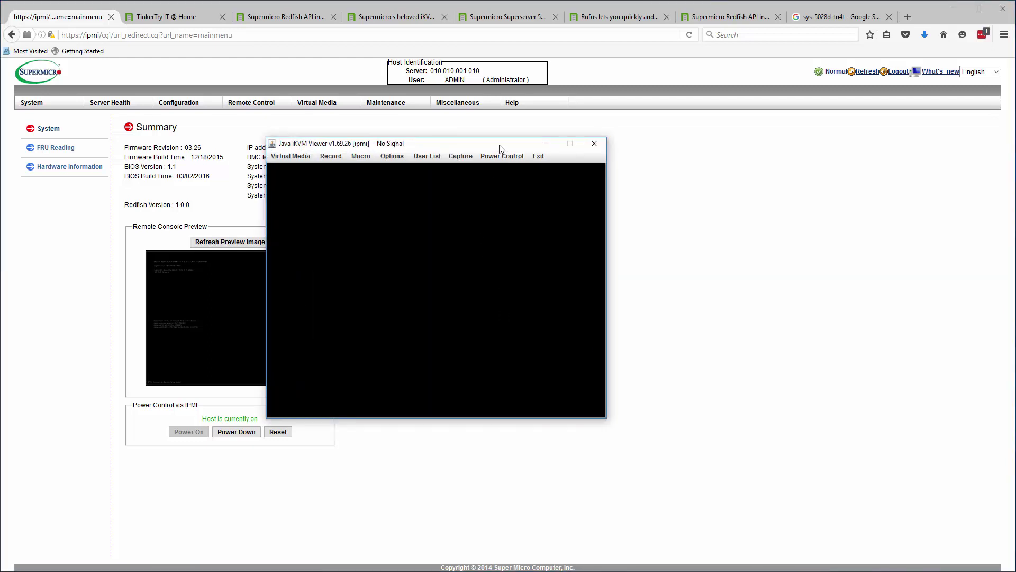
click(498, 157)
click(497, 170)
drag(456, 143, 836, 175)
- Set iKVM display preferences to Enhanced Text Mode compression and High image quality
click(767, 197)
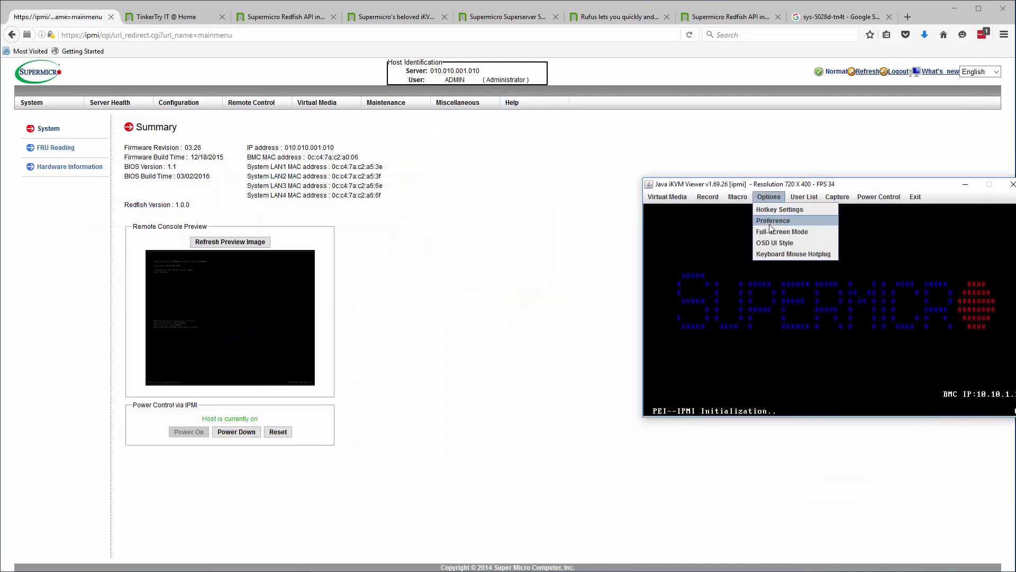
click(770, 223)
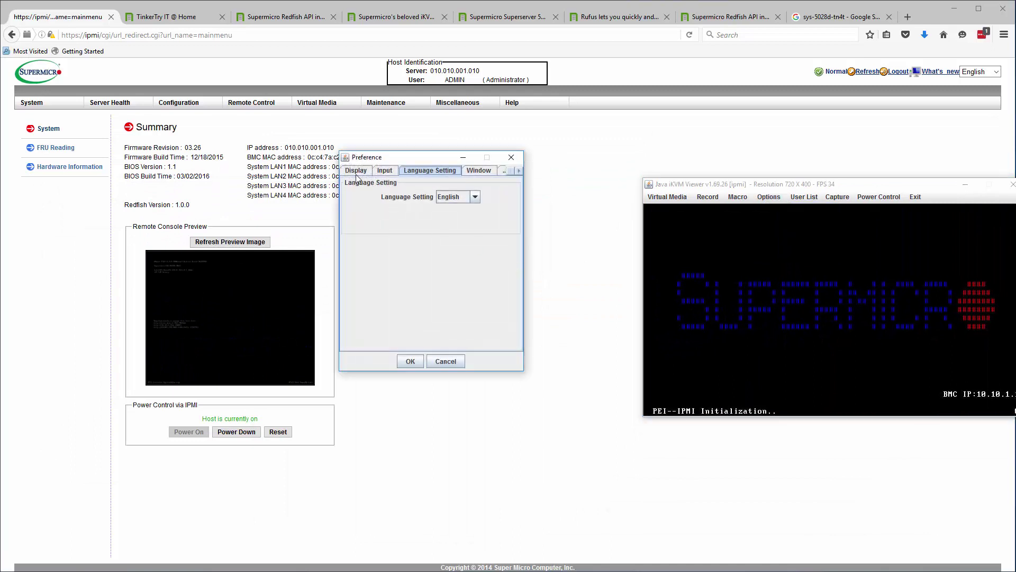
click(356, 173)
click(381, 297)
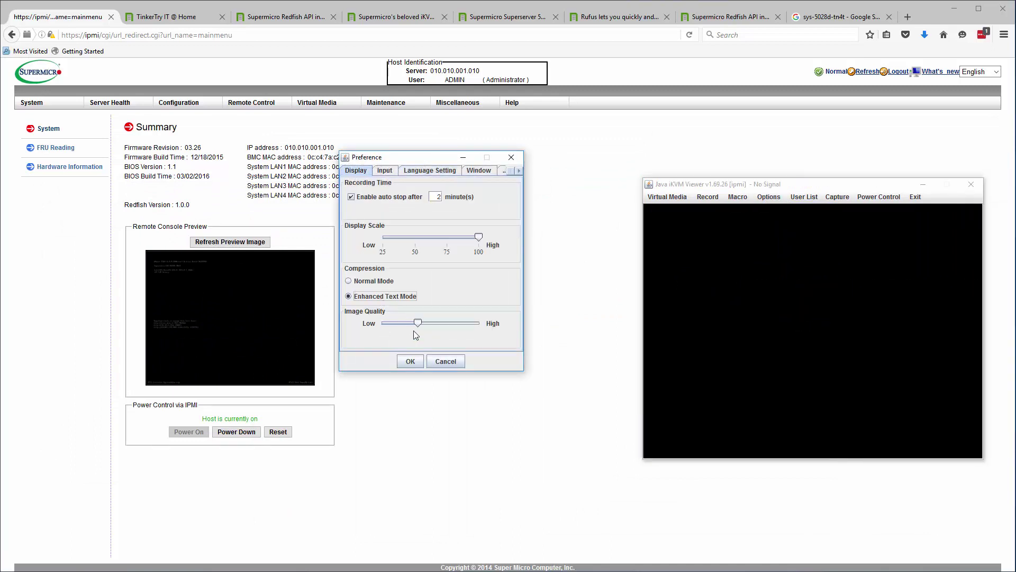
drag(418, 323, 493, 323)
click(410, 361)
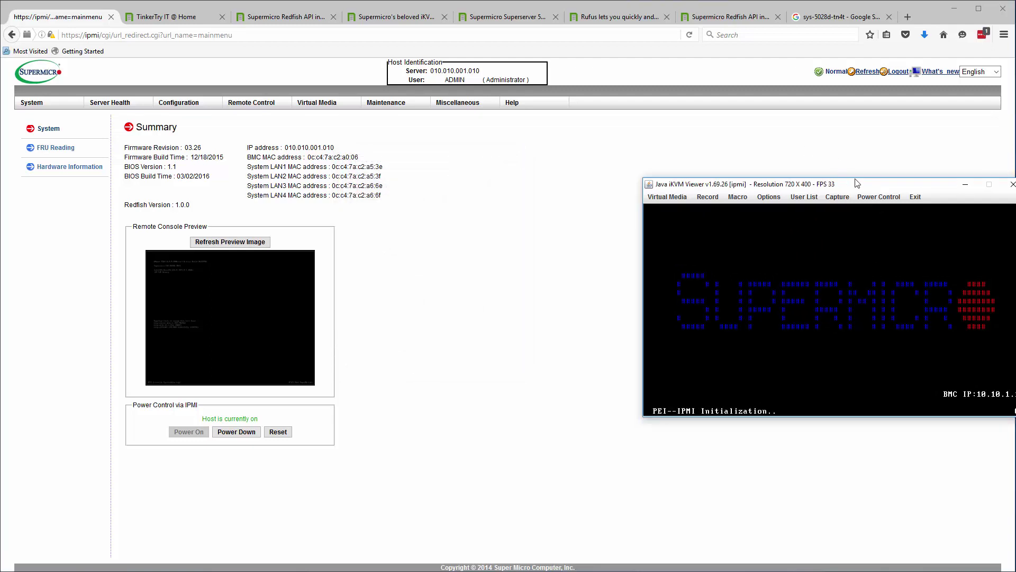
- Close the Rufus tab and arrange the BIOS upgrade article and iKVM console side by side
click(608, 20)
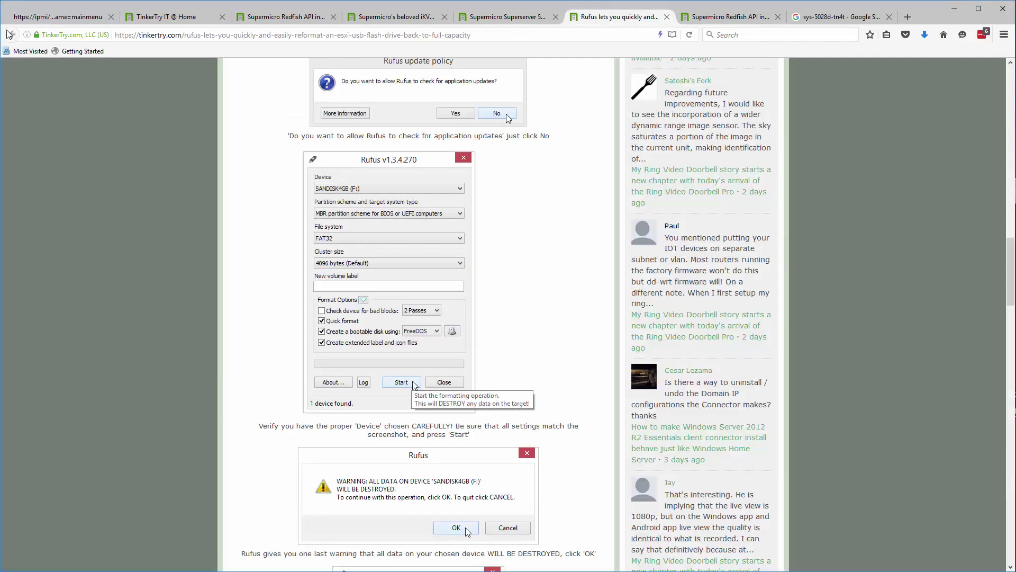
click(667, 16)
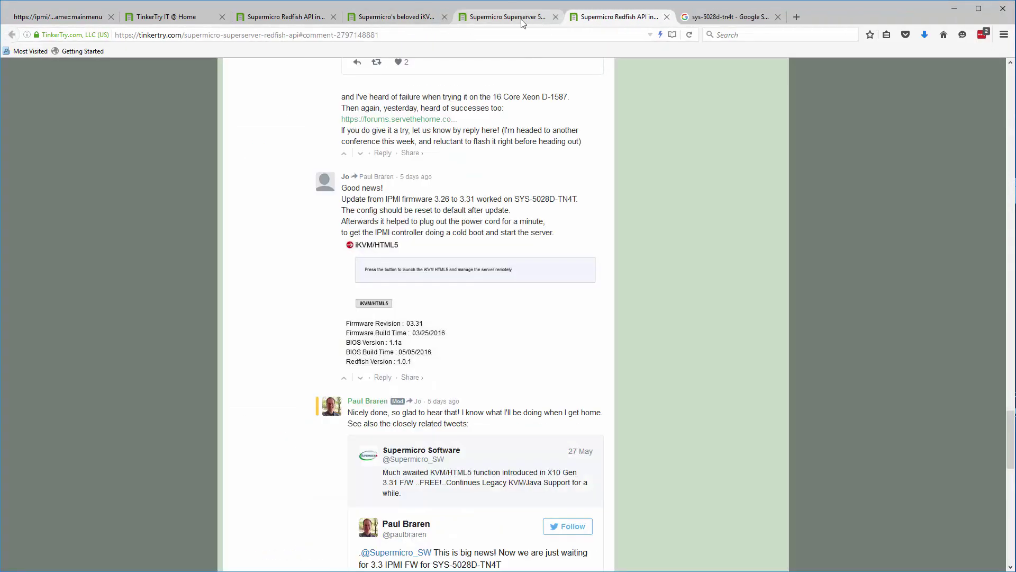
click(521, 20)
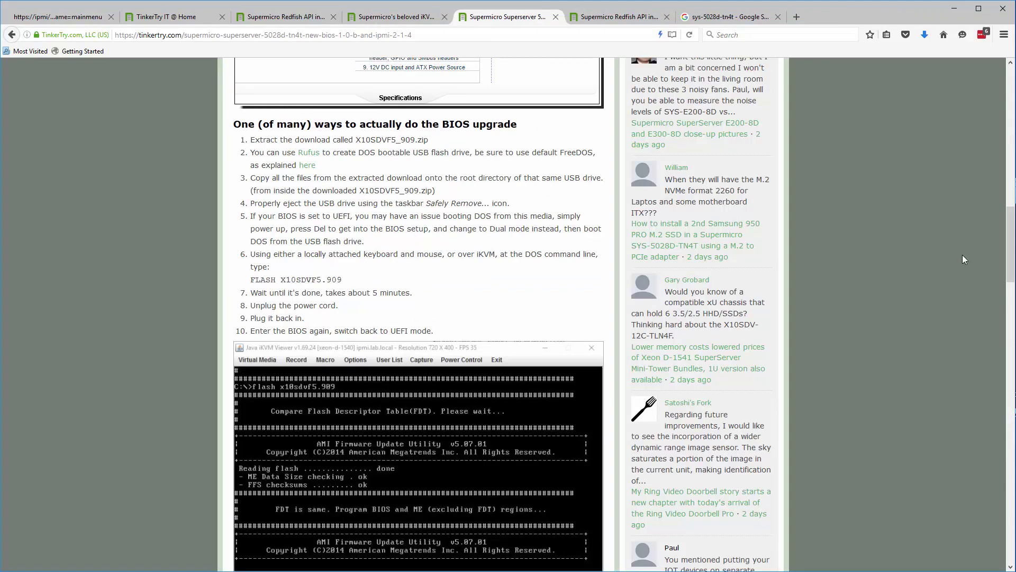
key(alt+Tab)
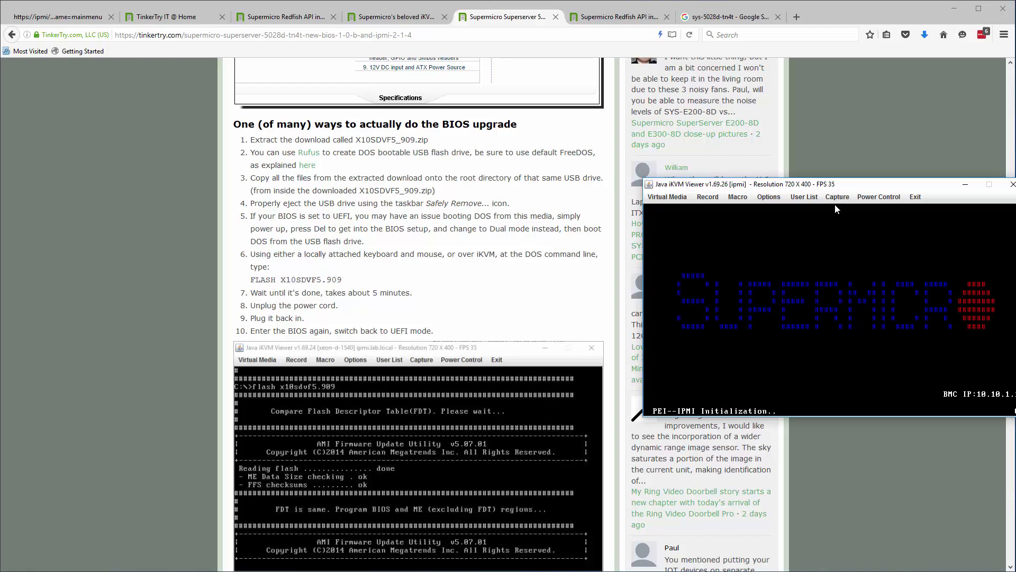
drag(848, 189, 876, 317)
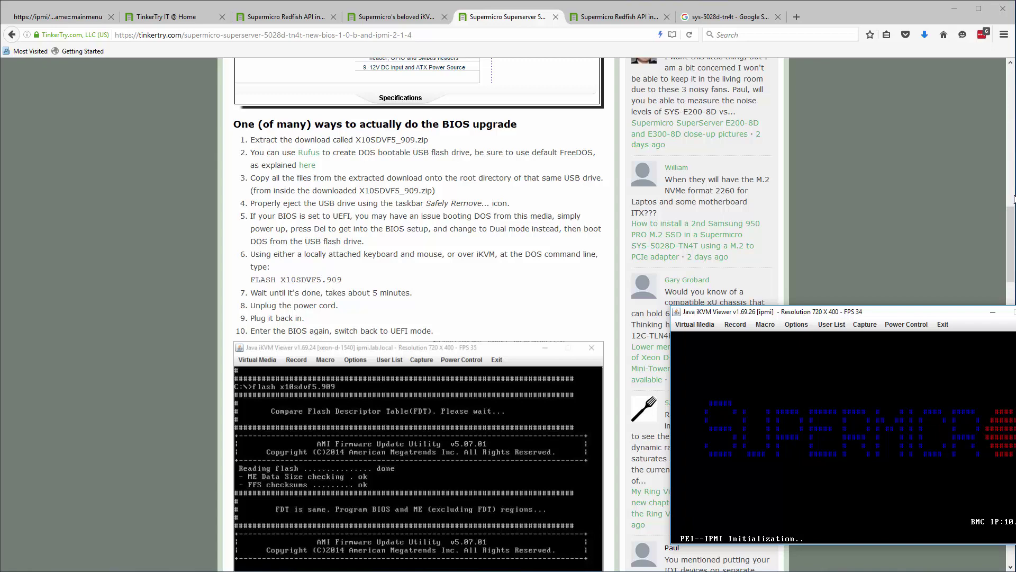
drag(1015, 228, 604, 228)
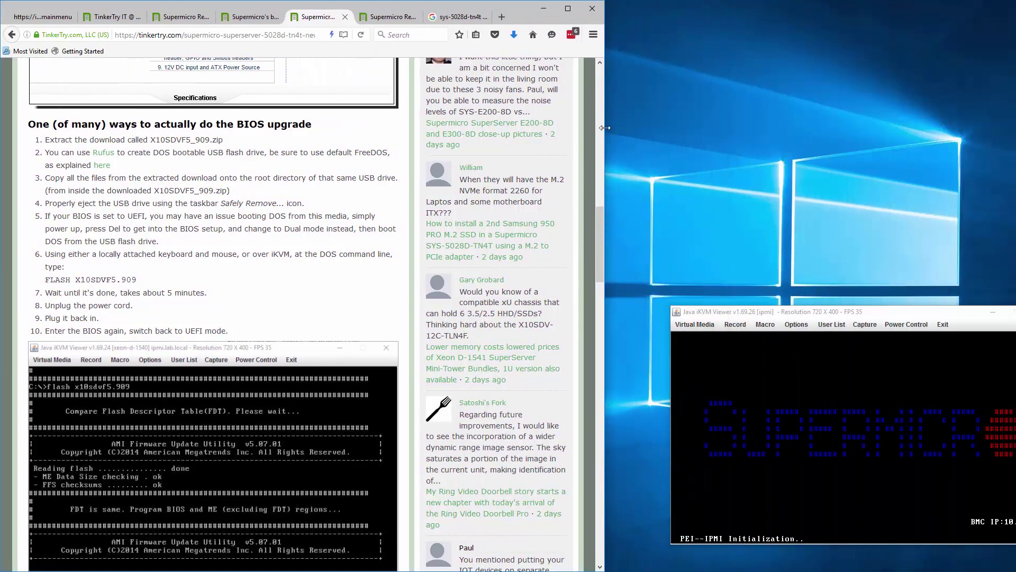
- Search 'csm off boot site:tinkertry.com' in a new tab, then close the iKVM console
click(501, 17)
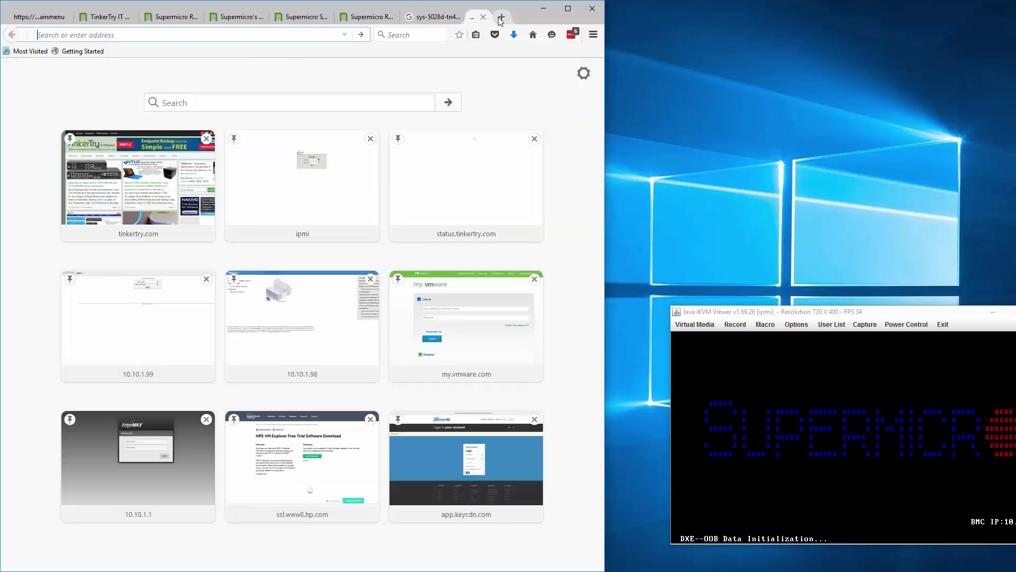
text(cs0)
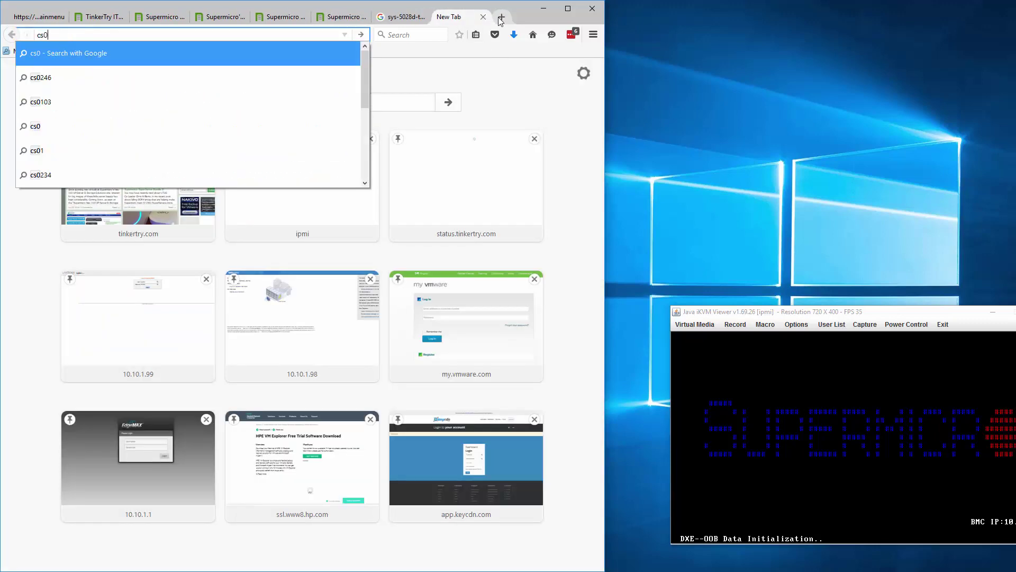
key(BackSpace)
text(m off boot site:tinkertry.com)
key(Return)
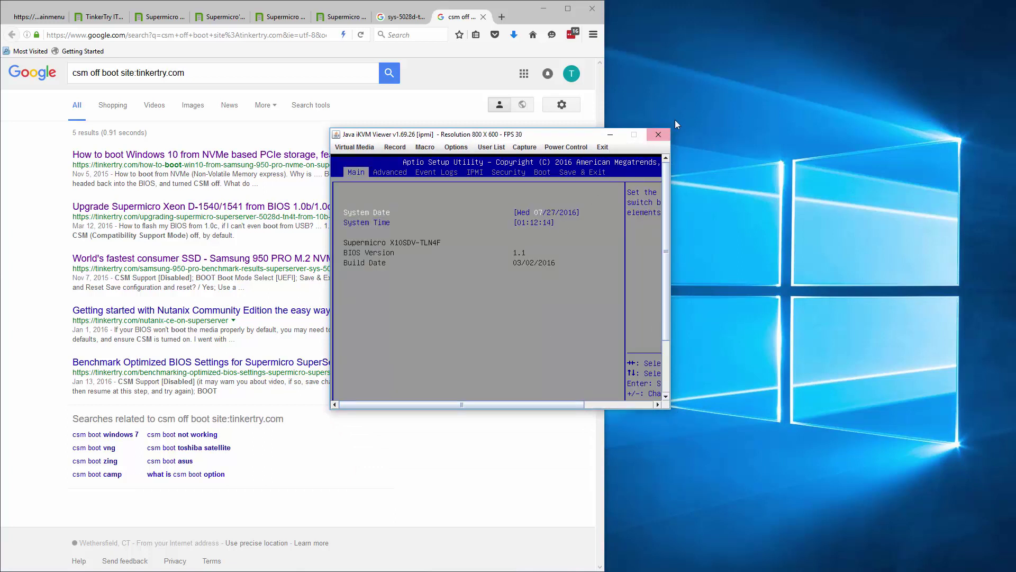
click(657, 135)
- Relaunch the Java iKVM console from the IPMI page and place it top-right beside the search results
click(32, 17)
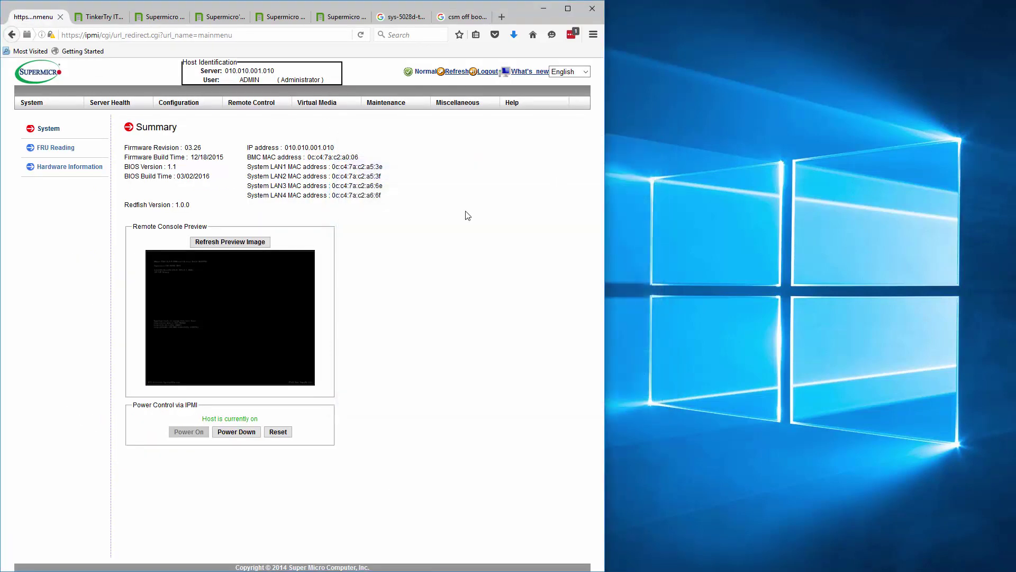
click(269, 316)
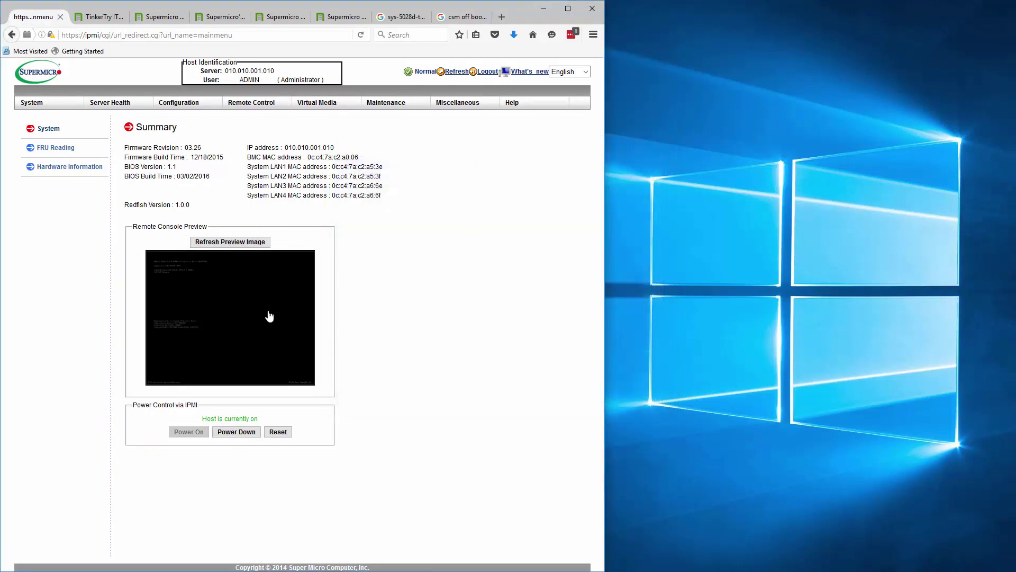
click(237, 245)
click(508, 302)
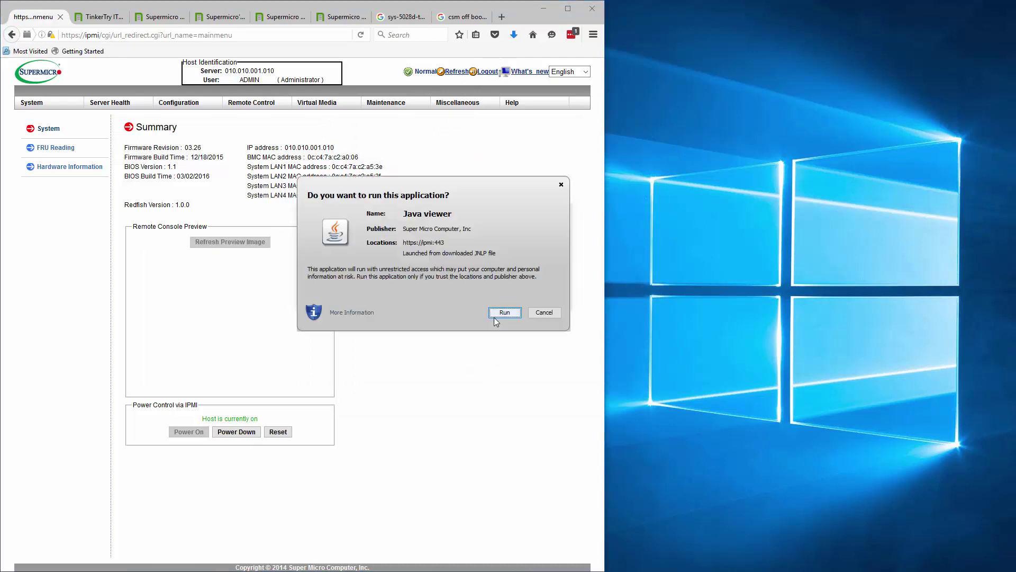
click(501, 312)
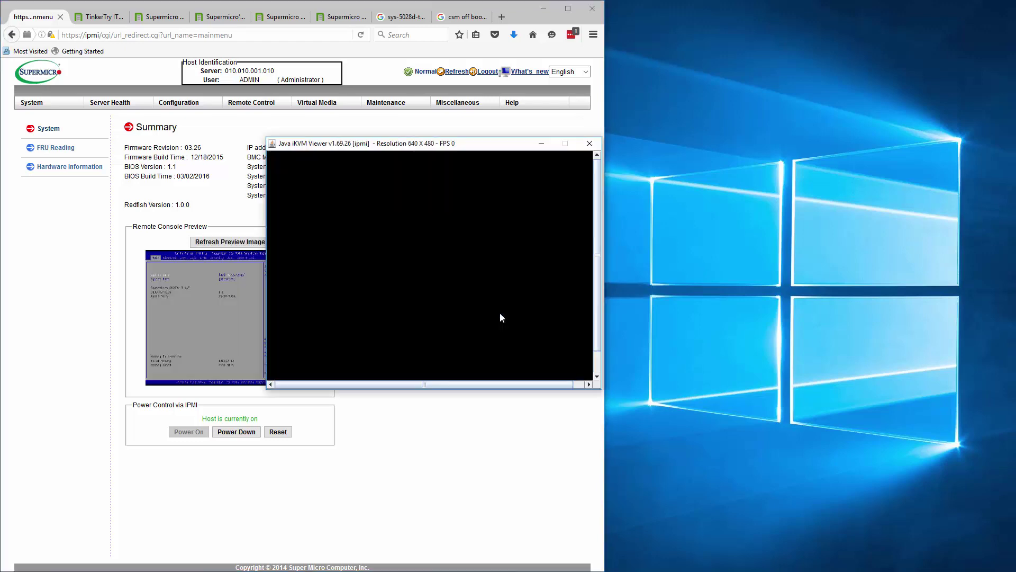
drag(551, 148, 873, 18)
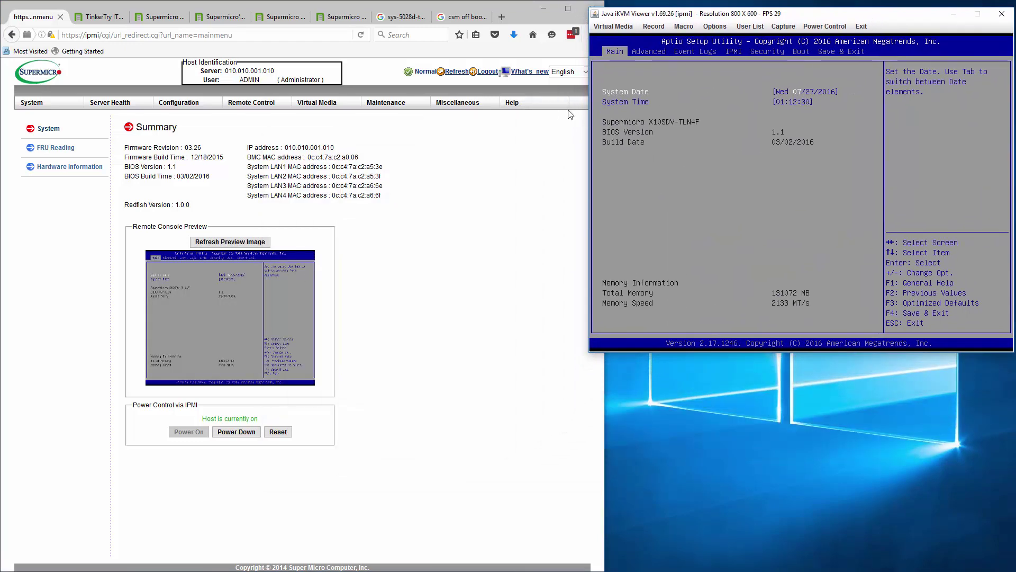
click(460, 16)
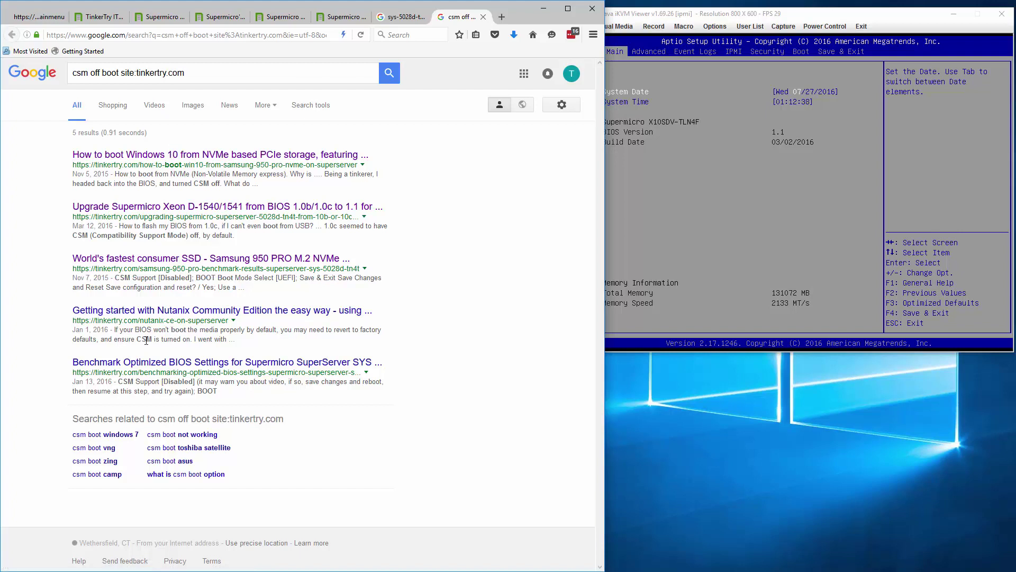
drag(823, 19, 824, 14)
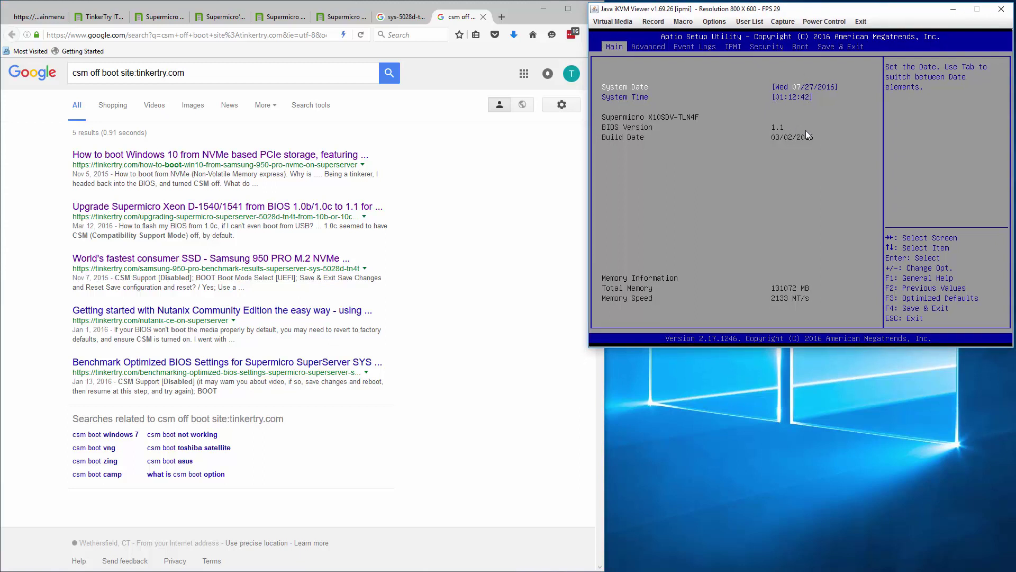
- Change the BIOS Boot Mode Select setting to DUAL
key(Left)
key(Left)
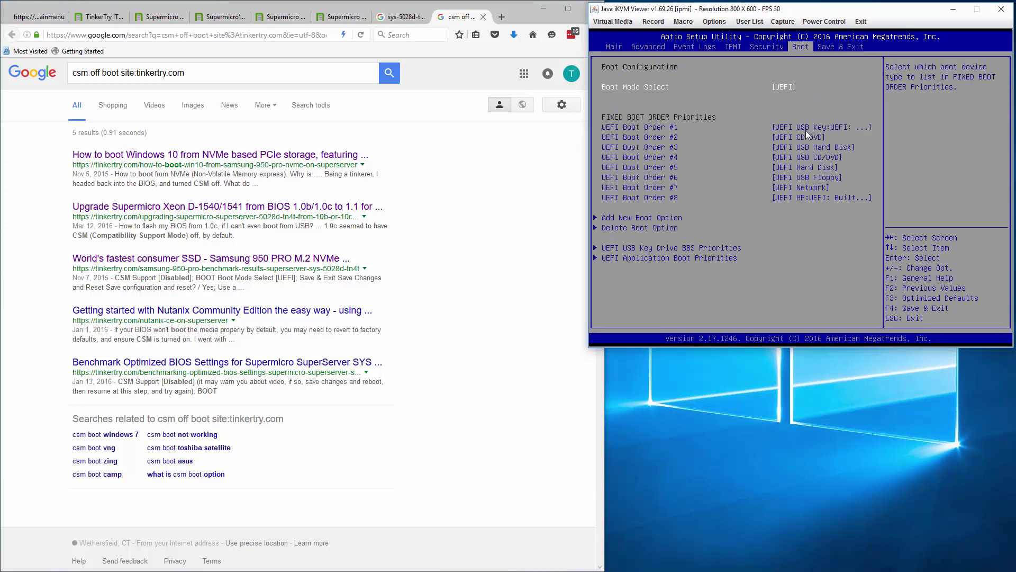
key(Down)
key(Up)
key(Return)
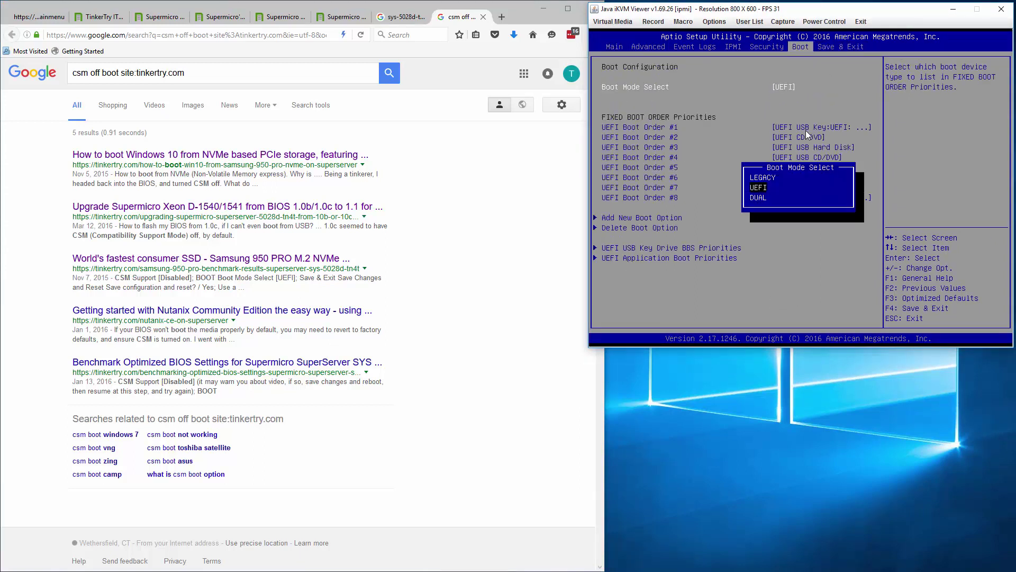
key(Down)
key(Return)
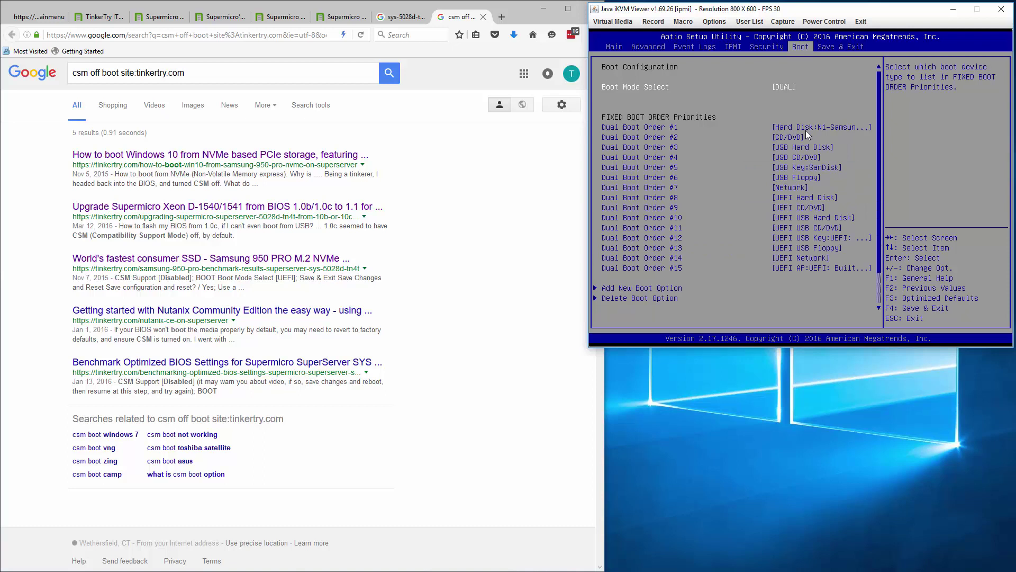
- Choose Save Changes and Reset in Save & Exit and confirm Yes
key(Right)
key(Down)
key(Return)
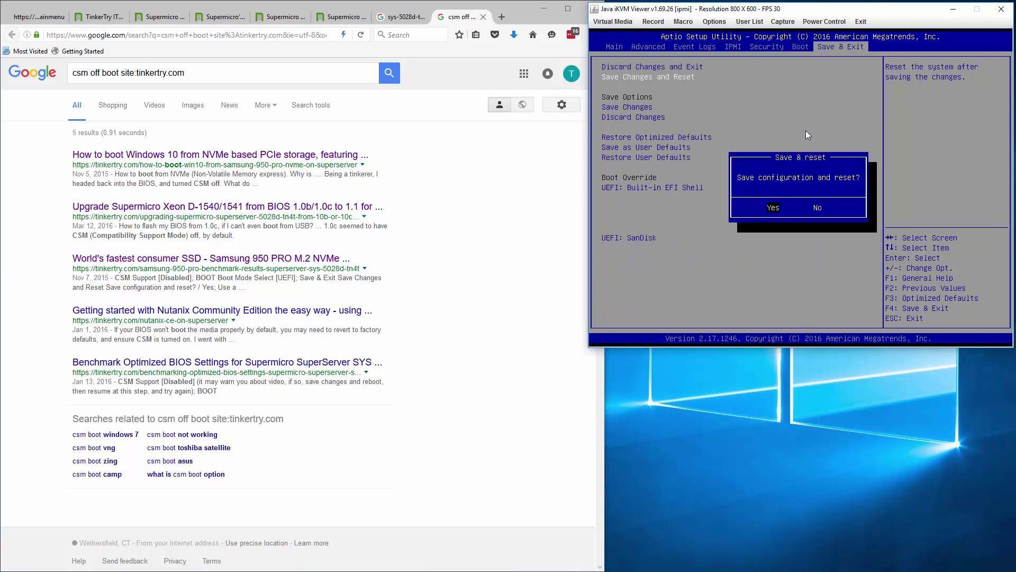
key(Return)
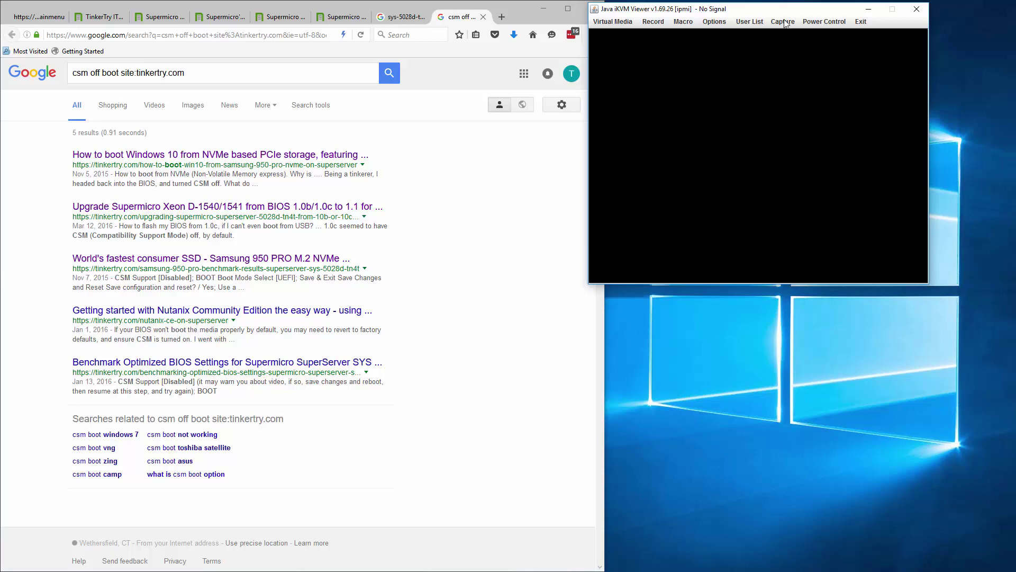
- Place the console top-left and narrow the browser beside it on the right
drag(419, 3, 756, 47)
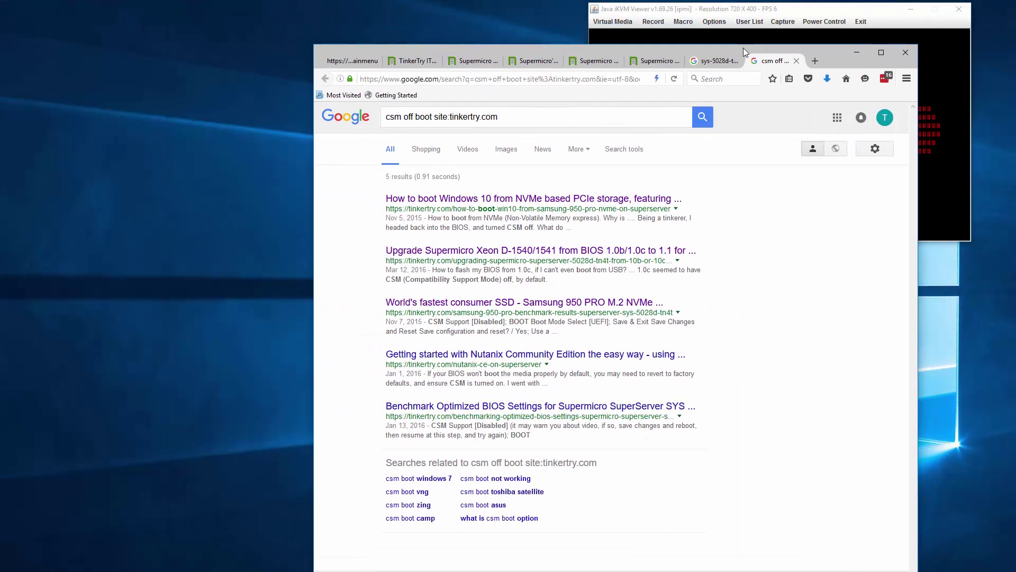
click(824, 6)
drag(776, 11, 233, 5)
drag(598, 45, 671, 2)
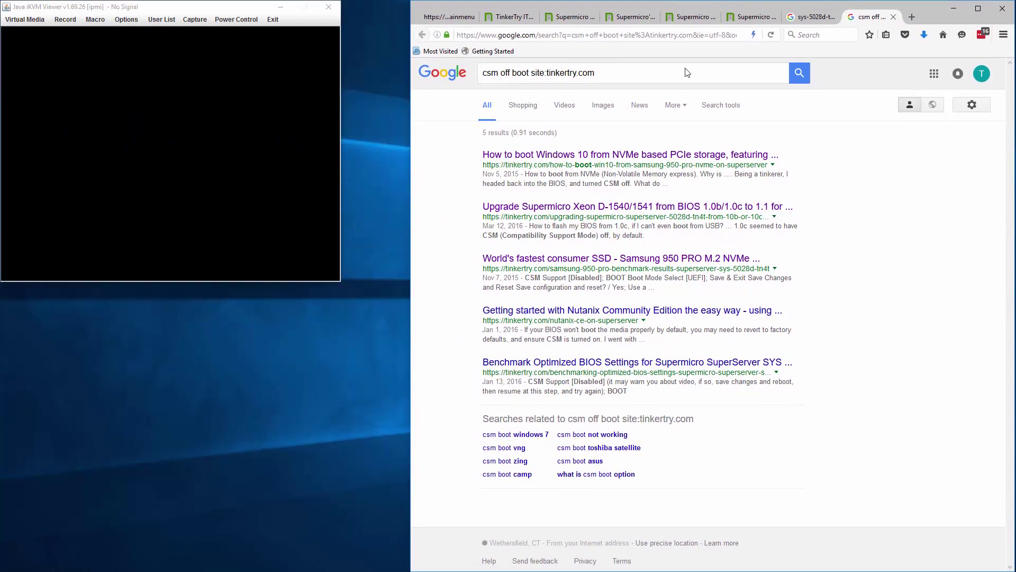
drag(411, 449, 445, 440)
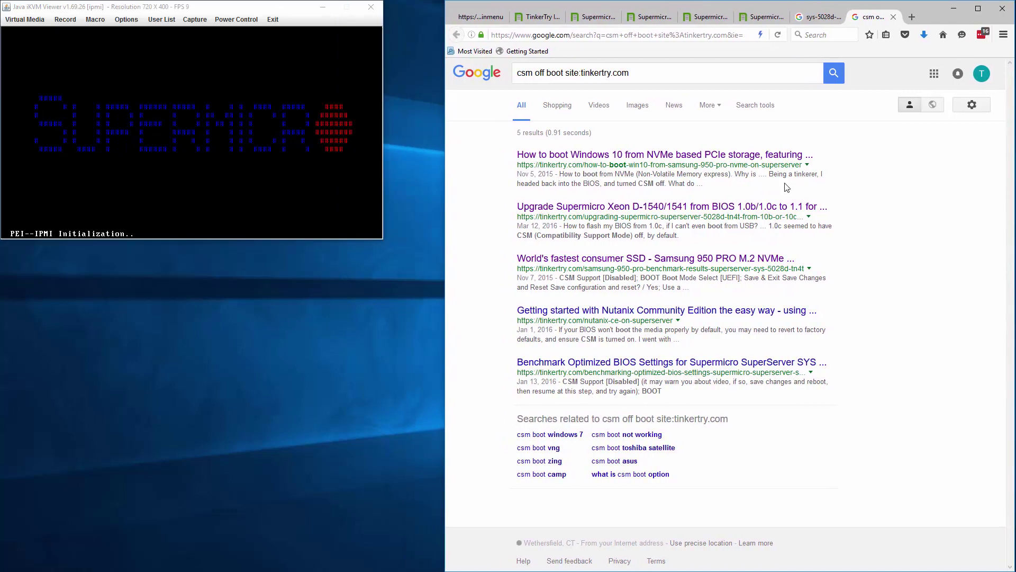
- Open TinkerTry's SYS-E300-8D and SYS-E200-8D close-up pictures article
click(750, 17)
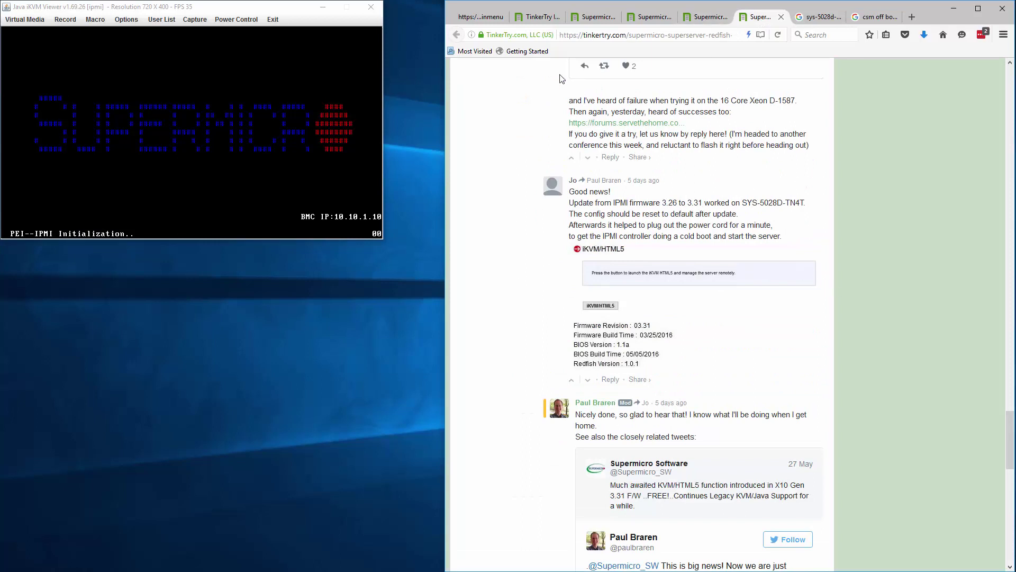
click(488, 17)
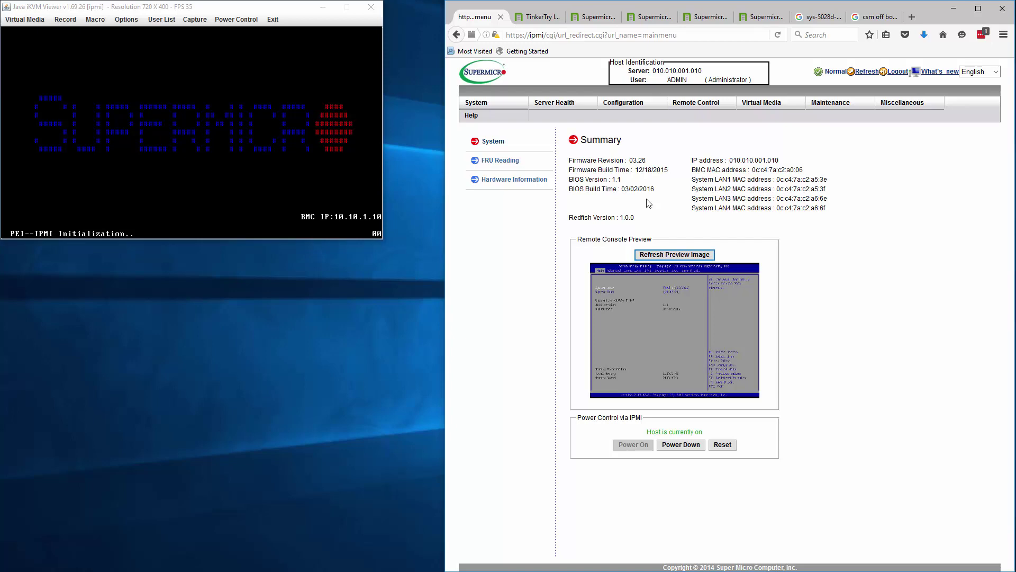
click(541, 19)
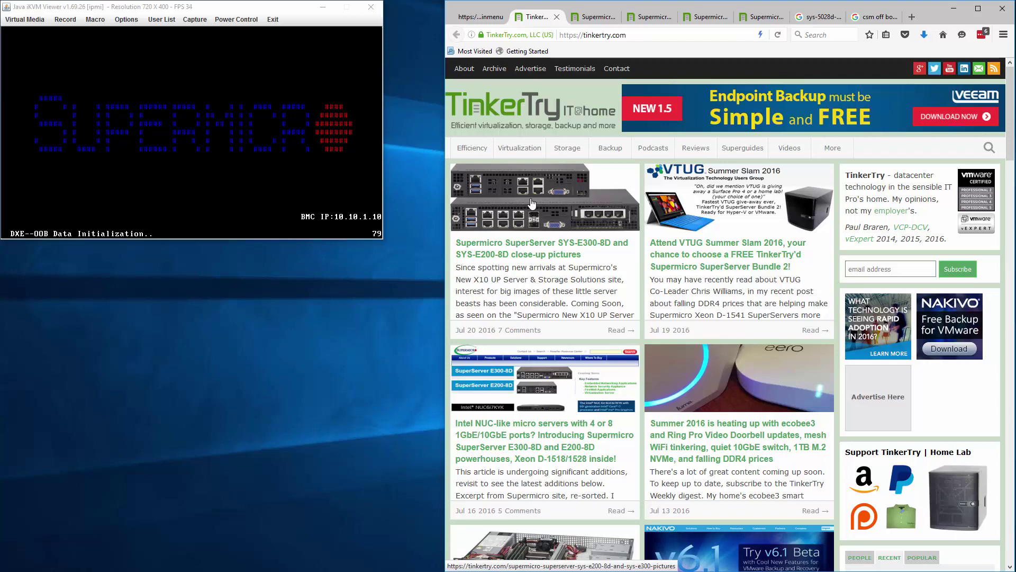
click(486, 210)
click(257, 253)
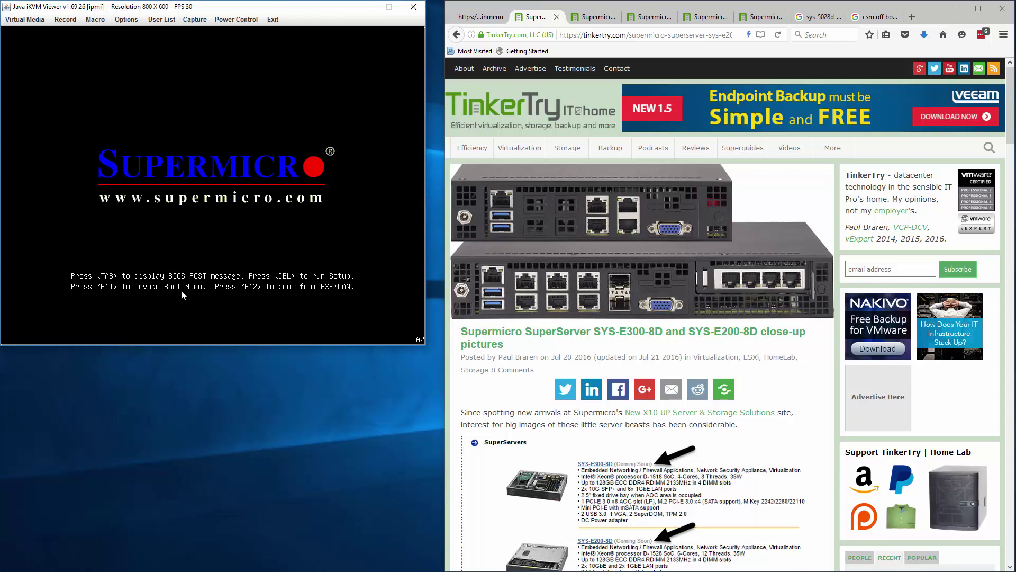
- Enter setup with Del and pick SanDisk under Boot Override to boot into FreeDOS
key(Delete)
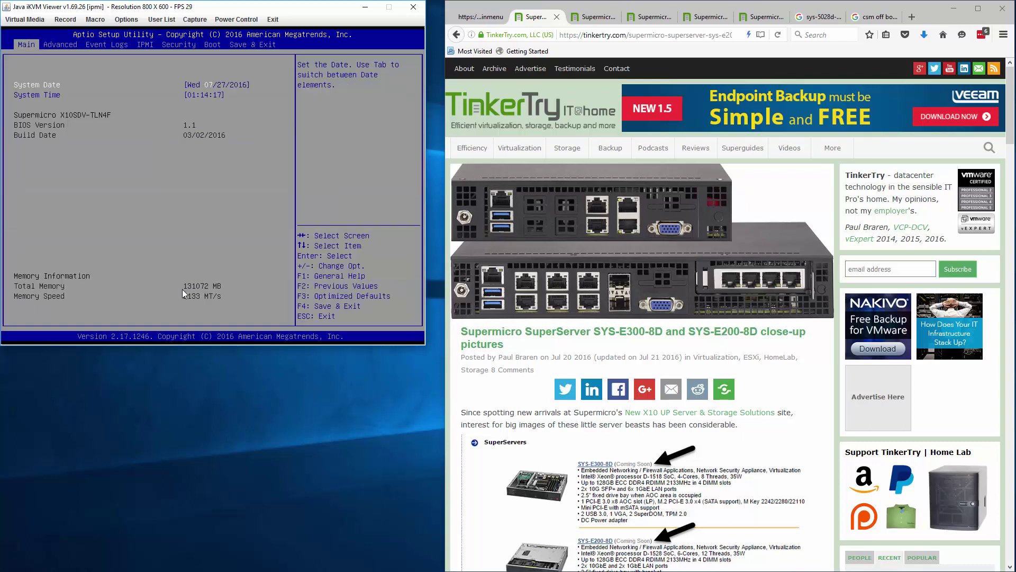
key(Left)
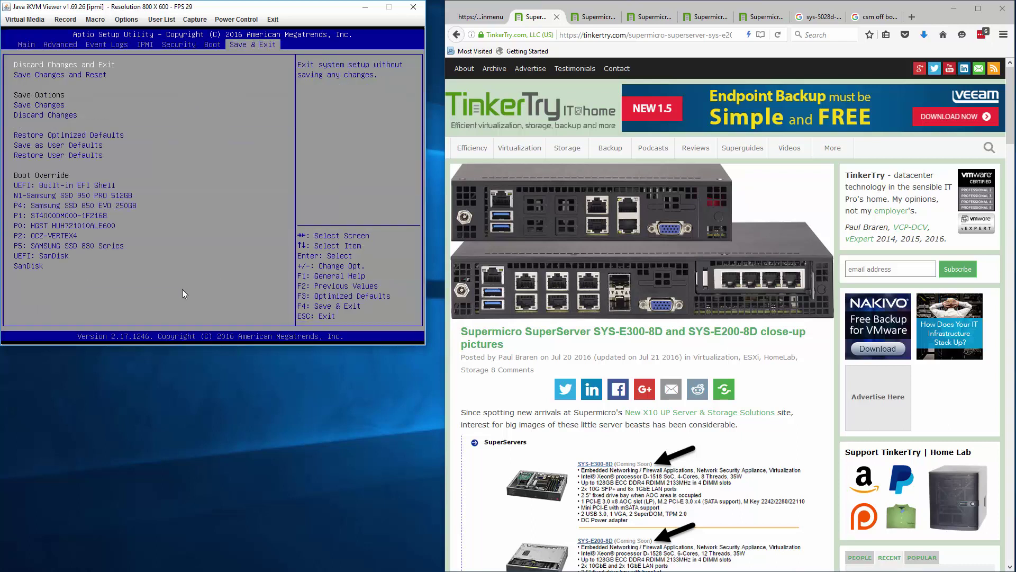
key(Down)
key(Down)
key(Down)
key(Down)
key(Down)
key(Down)
key(Down)
key(Down)
key(Down)
key(Down)
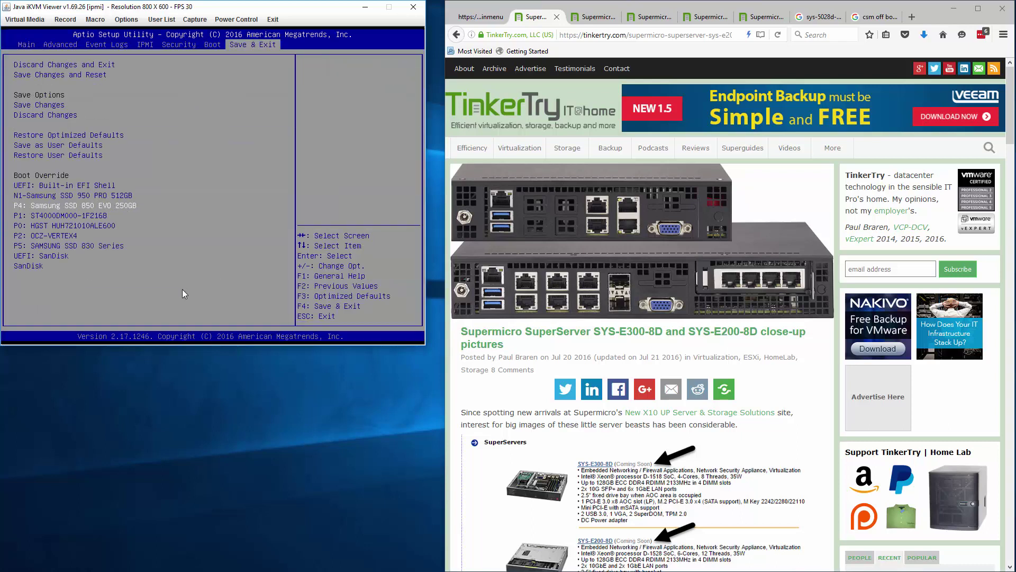
key(Down)
key(Down)
key(Down)
key(Down)
key(Down)
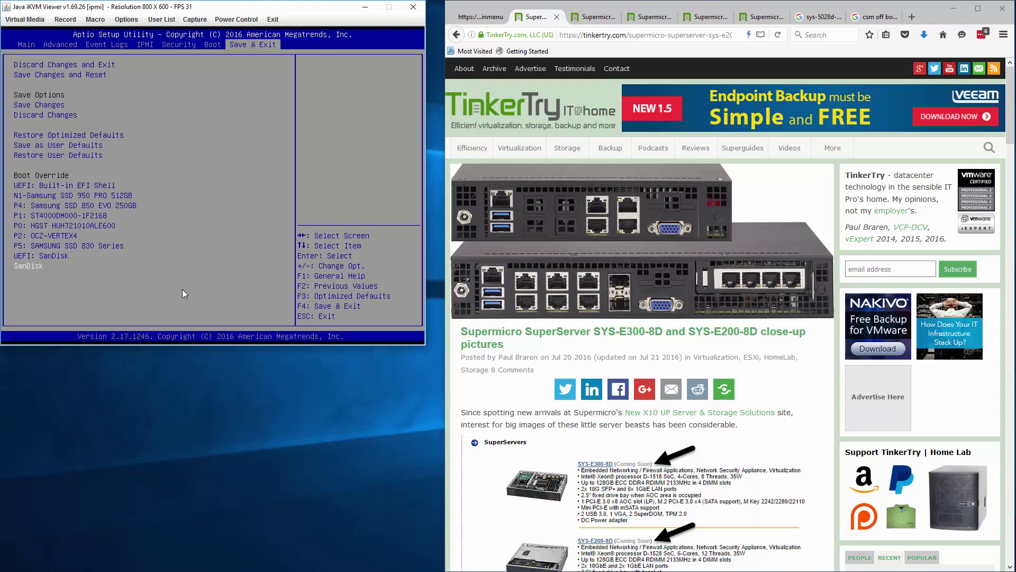
key(Return)
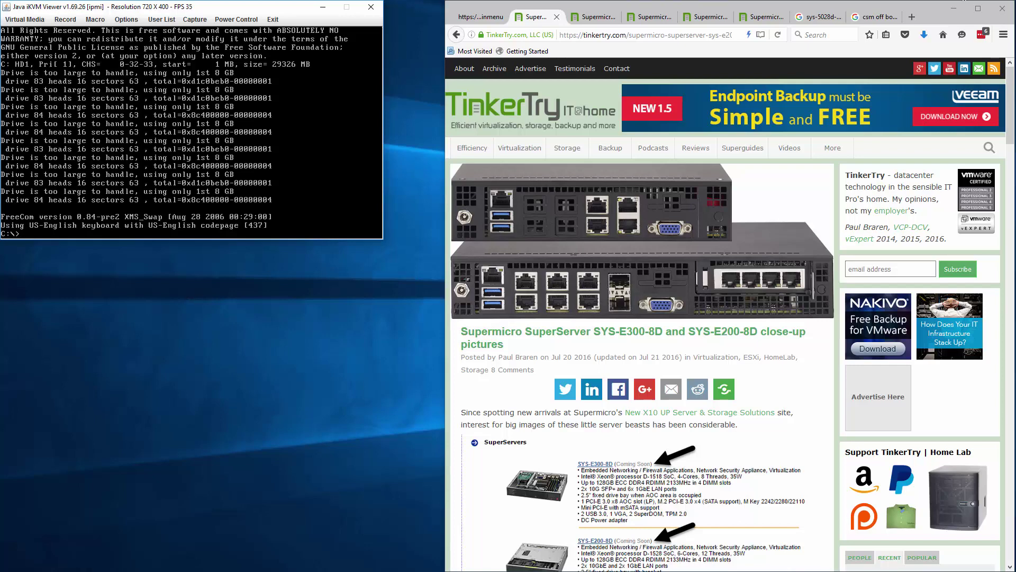
- Bring up the BIOS upgrade instructions page and list the DOS drive with dir
click(758, 19)
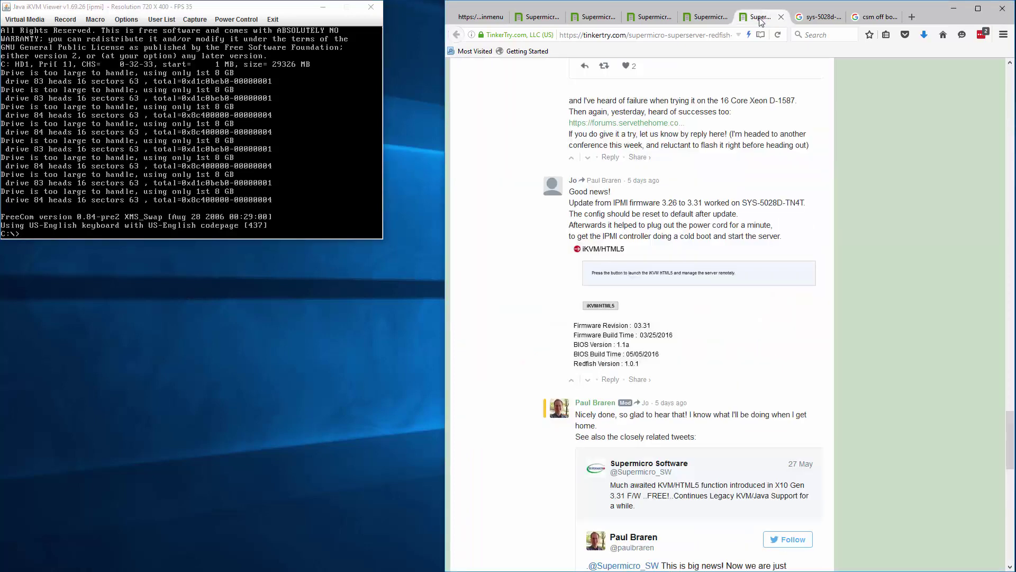
click(705, 17)
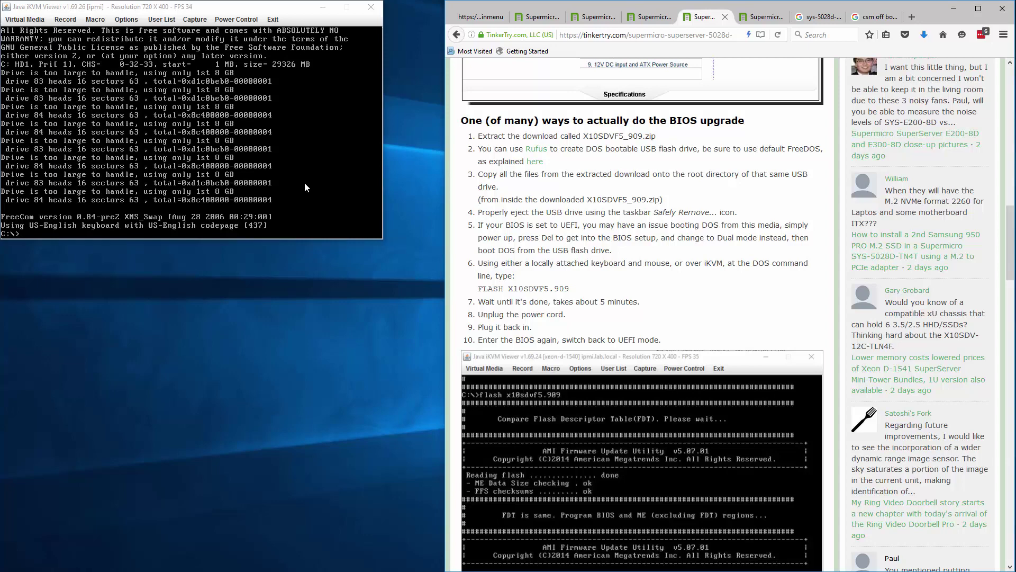
click(289, 173)
text(dir)
key(Return)
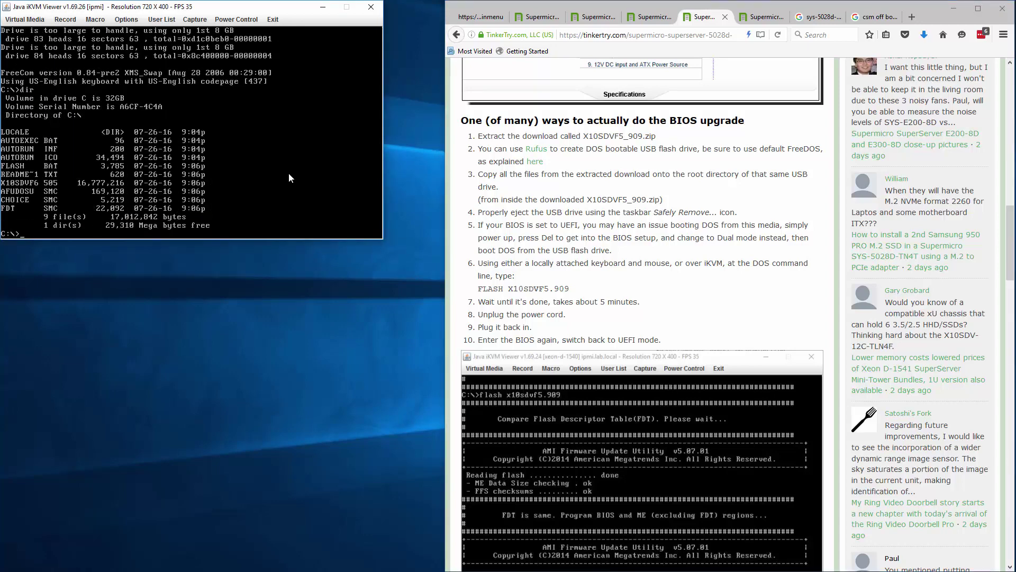
- Run FLASH X10SDVF6.505 and wait for the AMI utility to report a successful BIOS and ME flash
text(FLASH X10SDVF6.505)
key(Return)
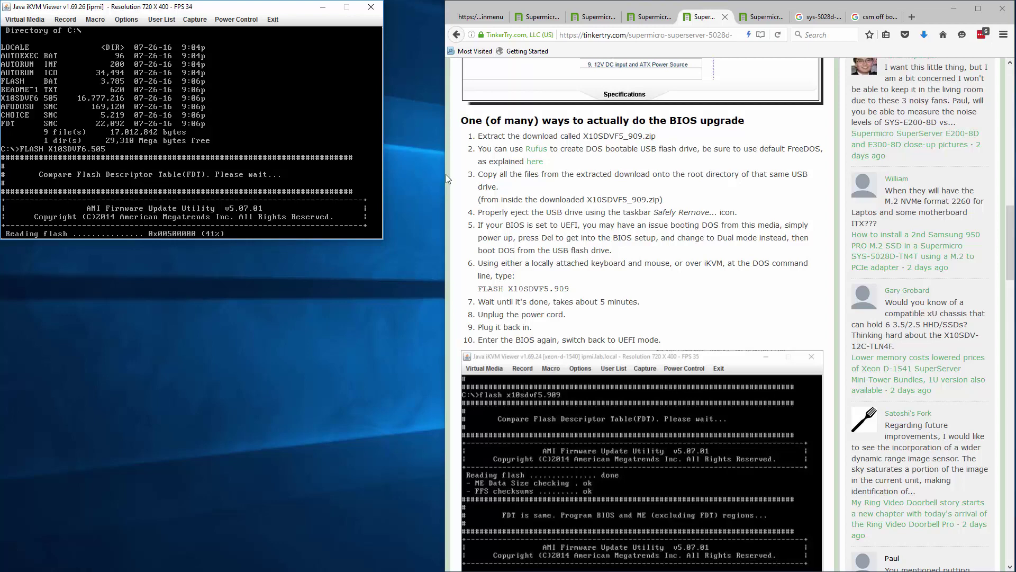
drag(446, 174, 388, 172)
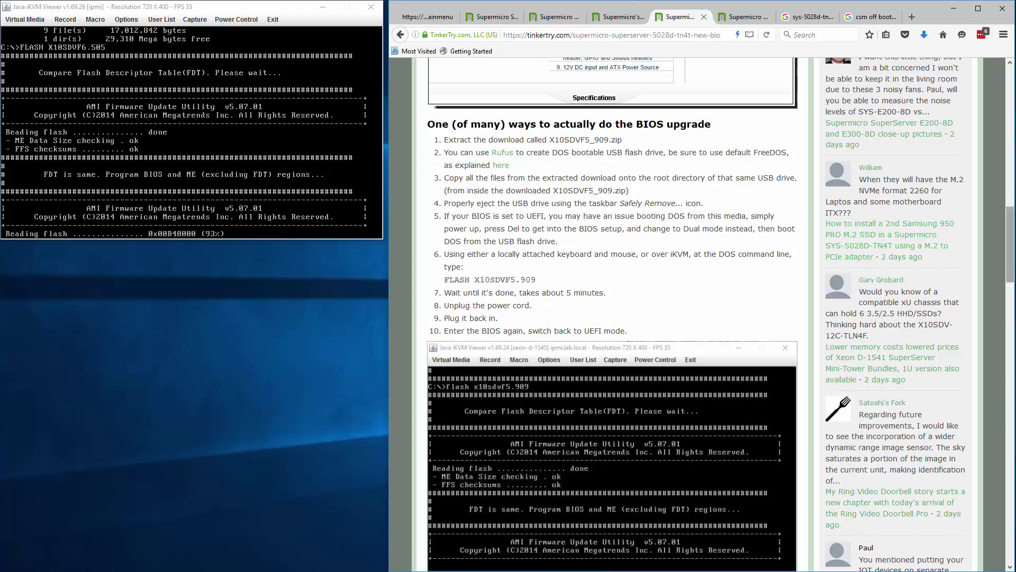
mouse_move(1012, 230)
mouse_down()
mouse_move(1009, 322)
mouse_move(1009, 214)
mouse_up()
click(1011, 63)
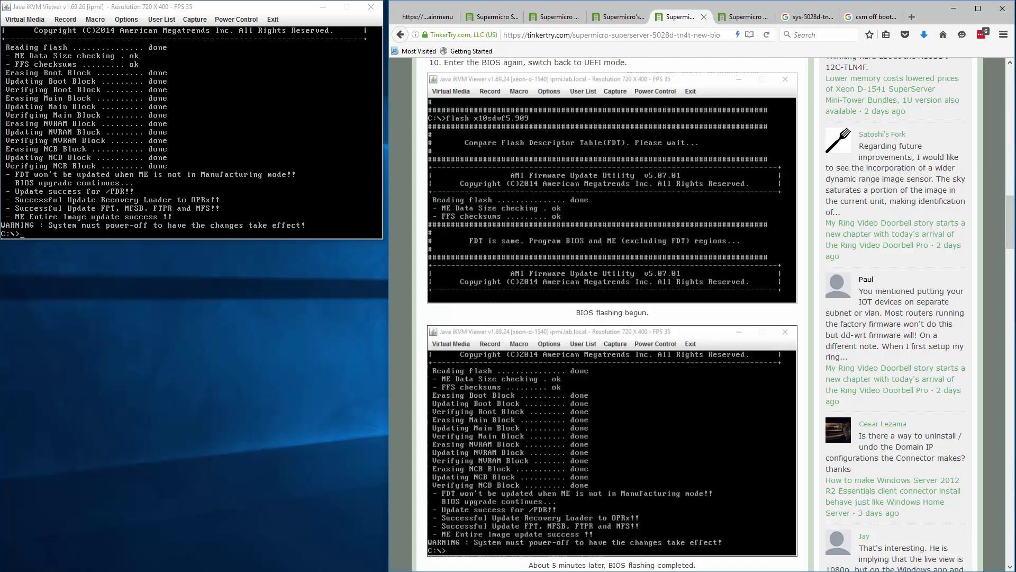
- Power off the server from the viewer's Power Control menu, then close the iKVM console
drag(1013, 221, 1013, 209)
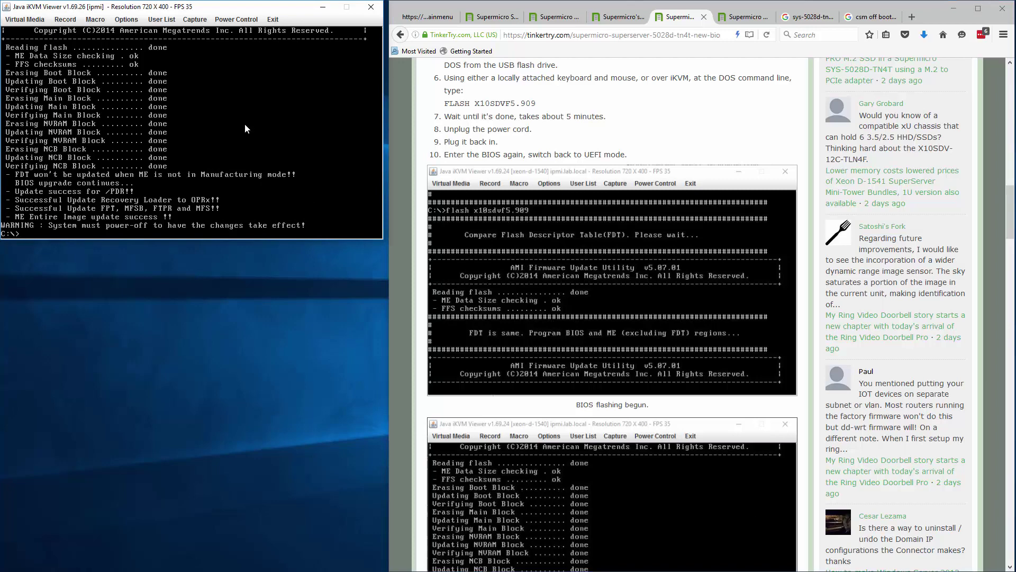
click(231, 20)
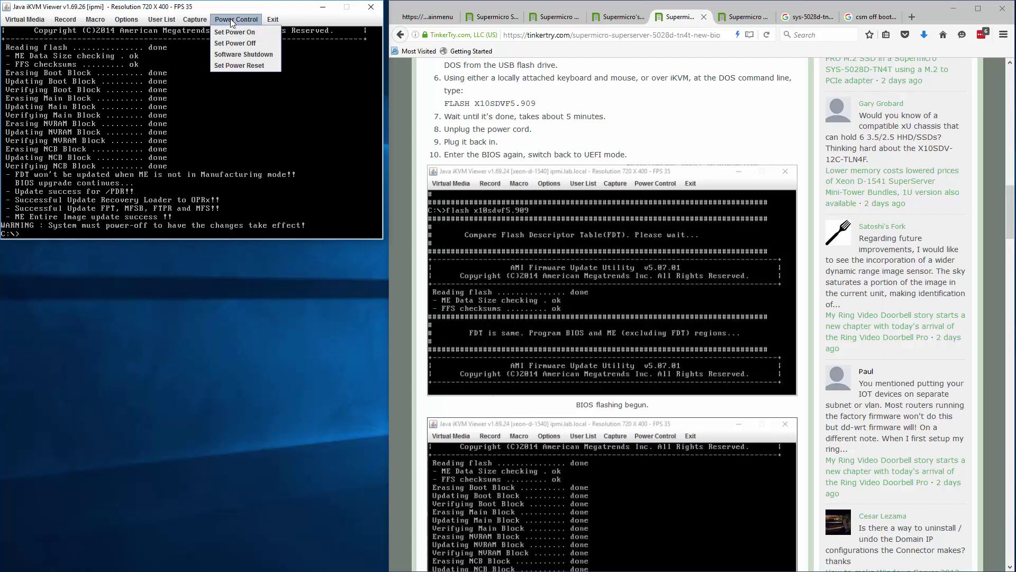
click(234, 45)
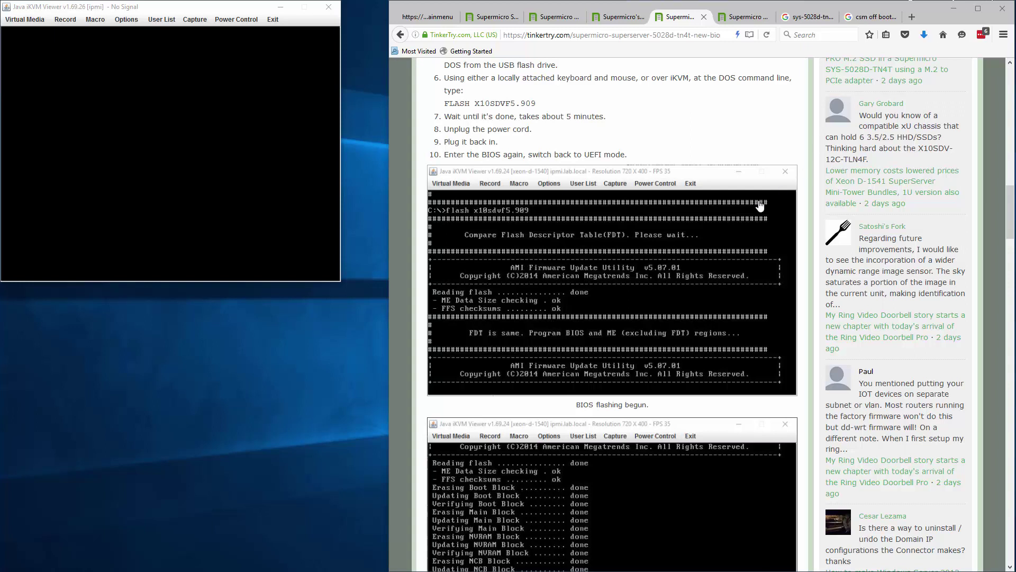
click(241, 21)
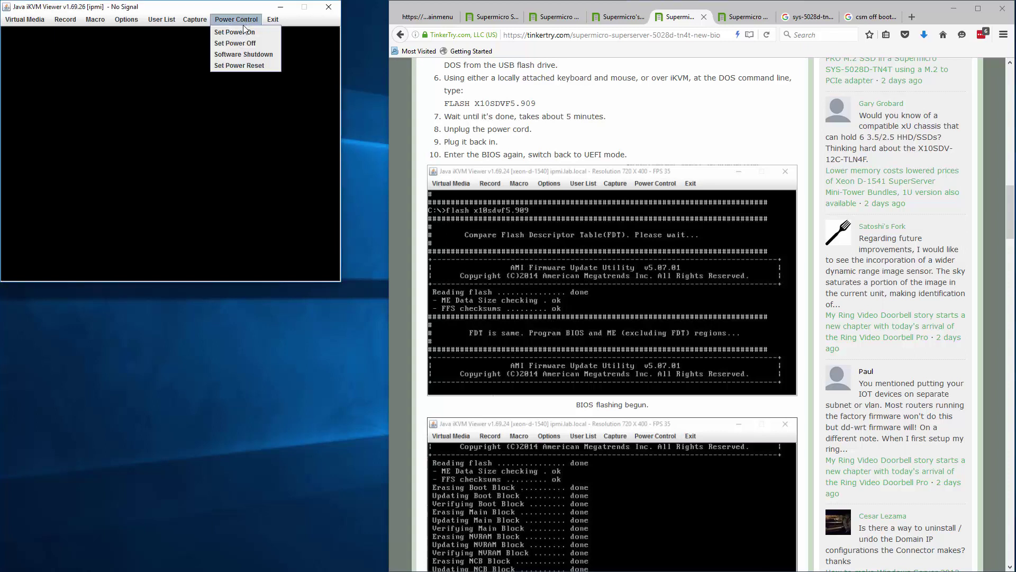
click(242, 33)
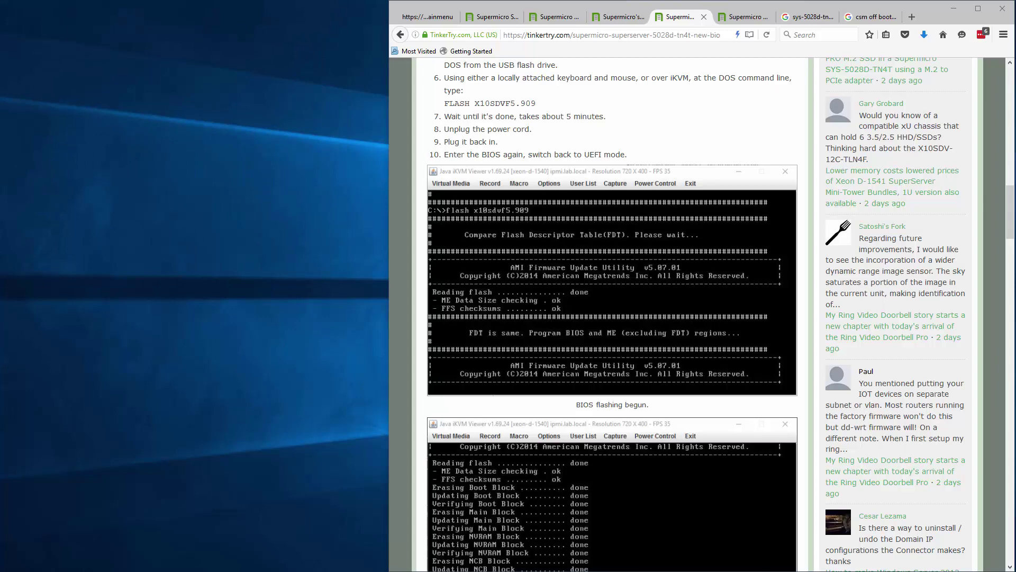
- Switch to the IPMI summary tab and reload it until the session-timeout notice appears
click(426, 16)
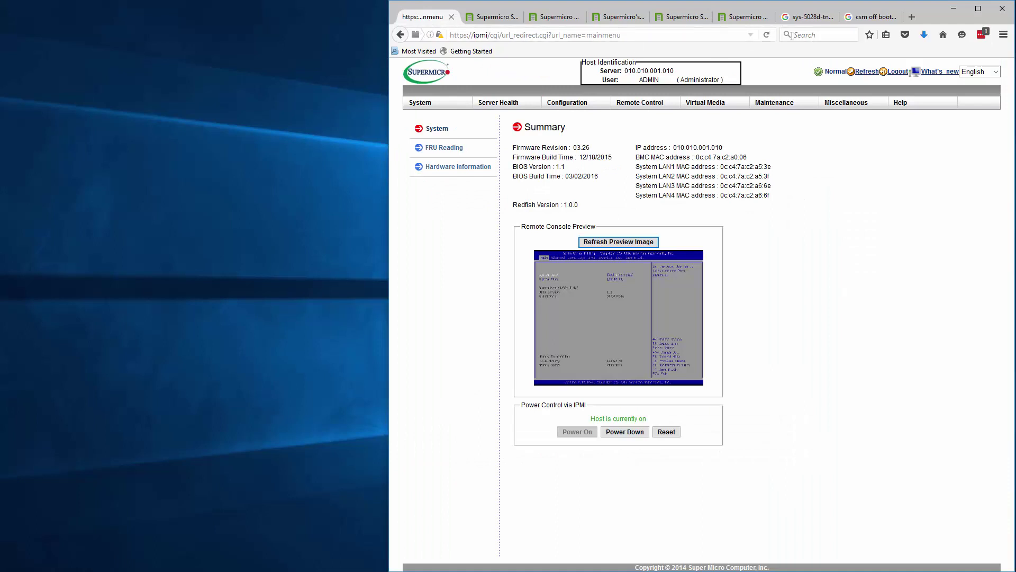
click(767, 35)
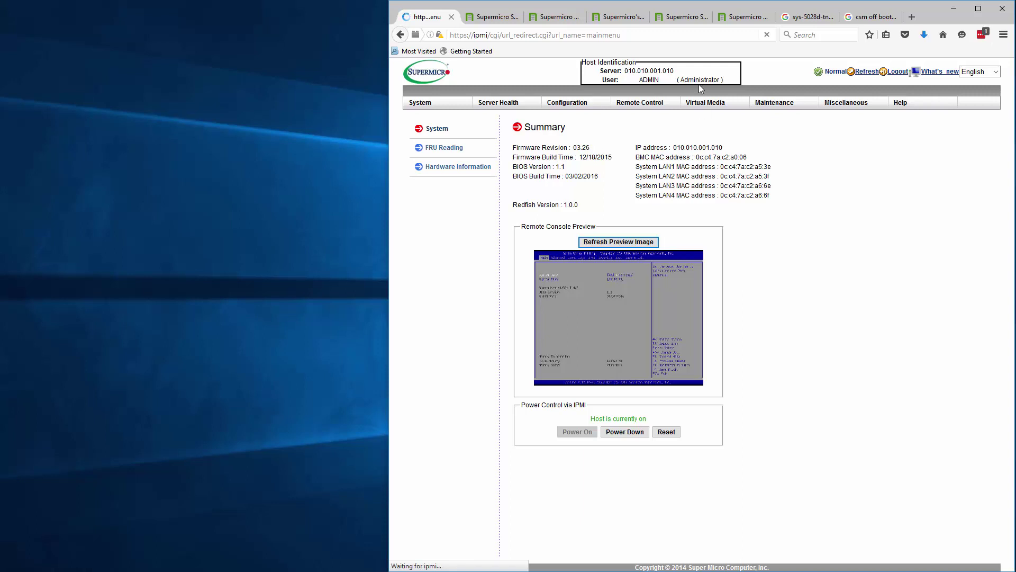
click(767, 35)
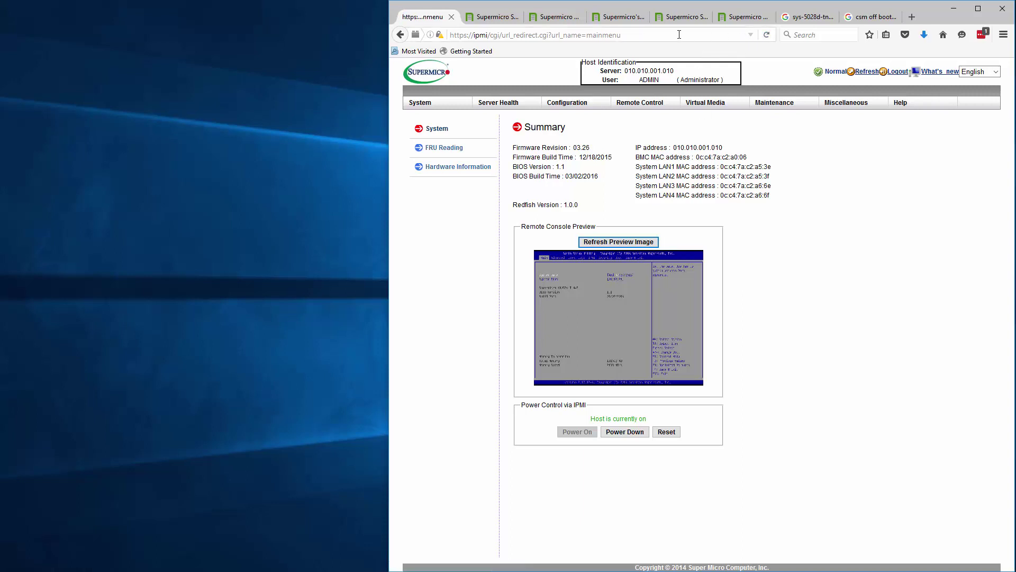
click(715, 35)
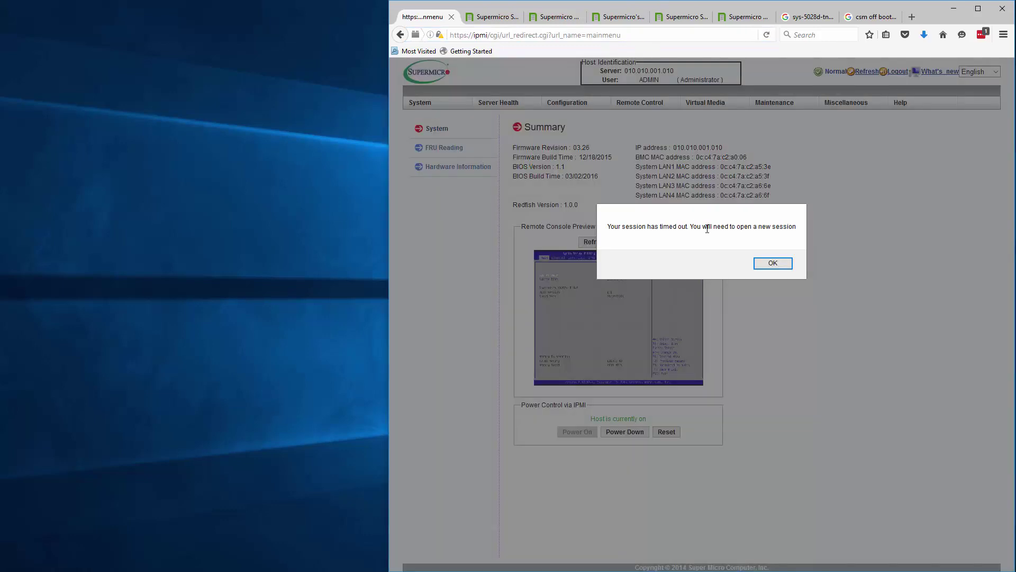
- Dismiss the timeout notice, log back into IPMI, power the server on, and accept the certificate warning
click(771, 263)
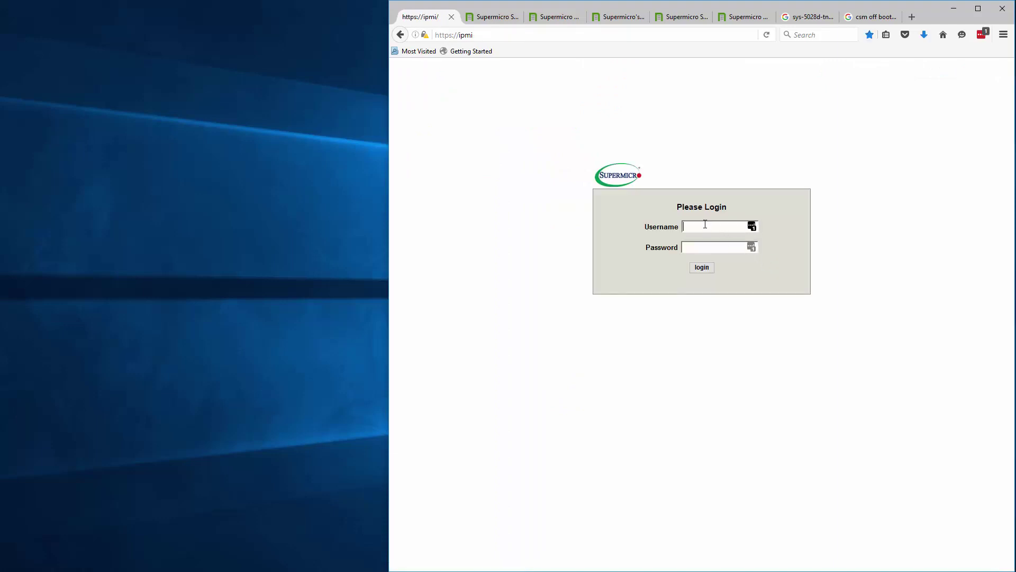
text(ADM)
text(ADMIN)
key(Return)
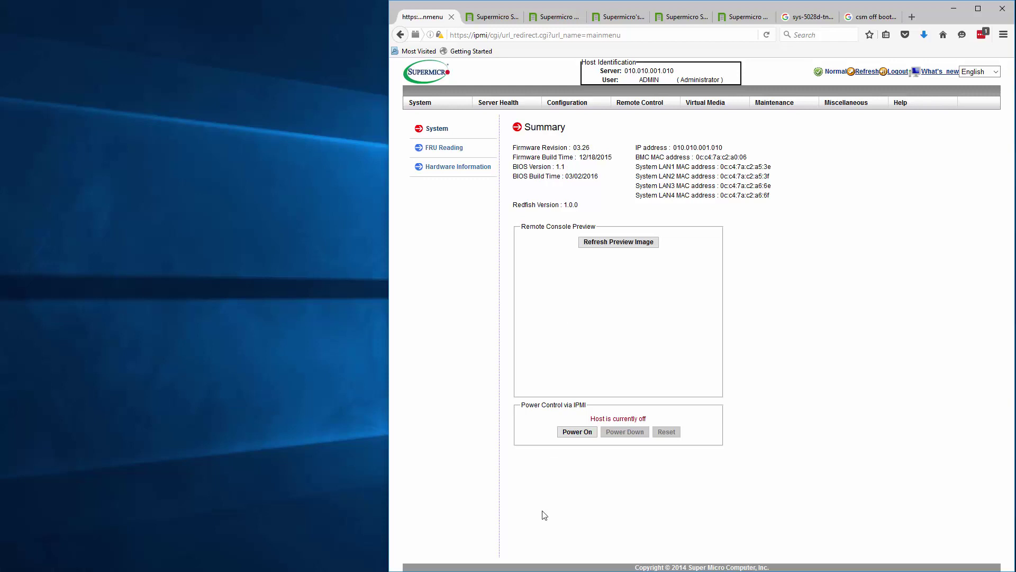
click(575, 435)
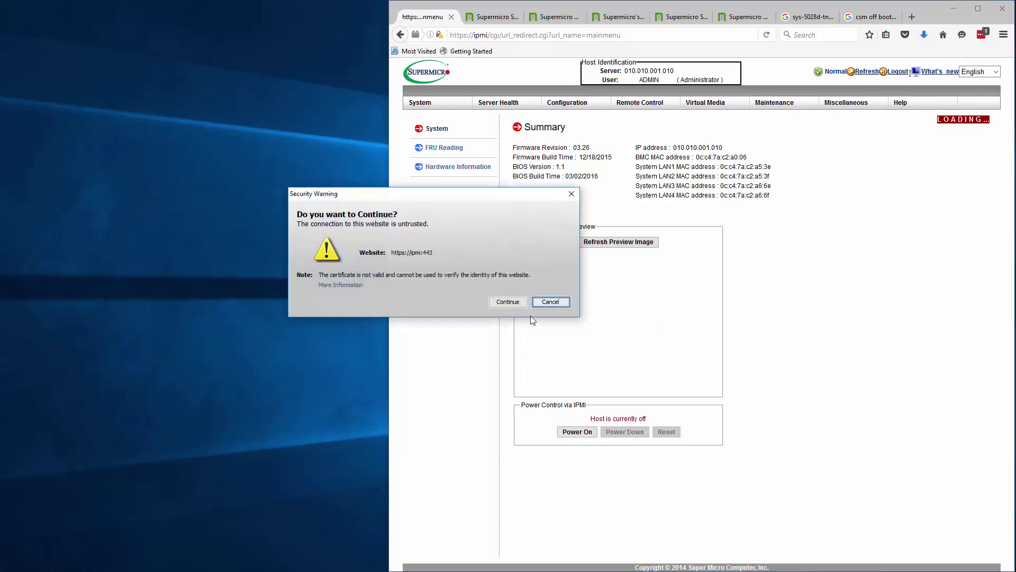
click(512, 305)
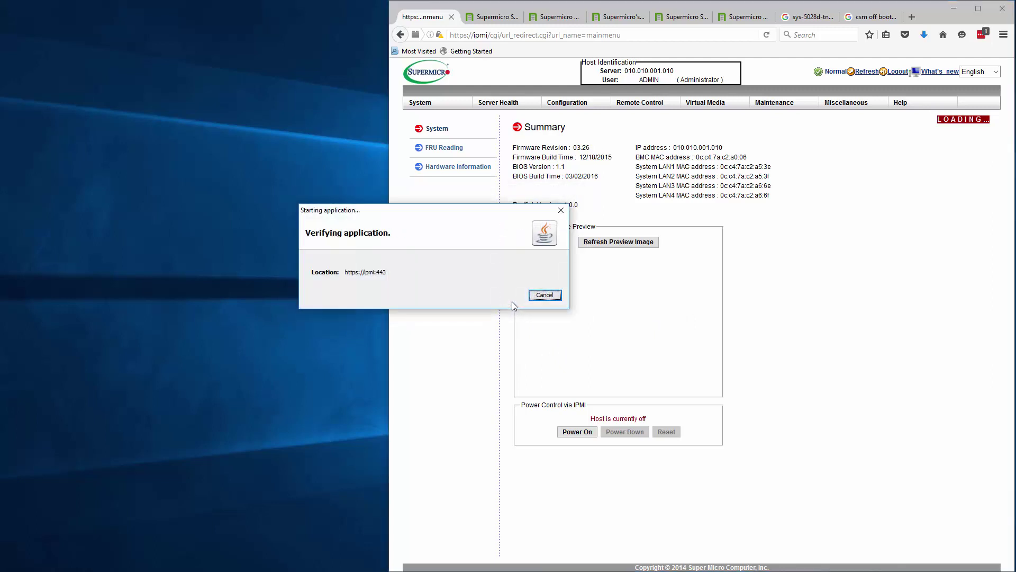
- Let the iKVM viewer run, park it top-left, refresh the IPMI summary, then close the viewer
click(507, 309)
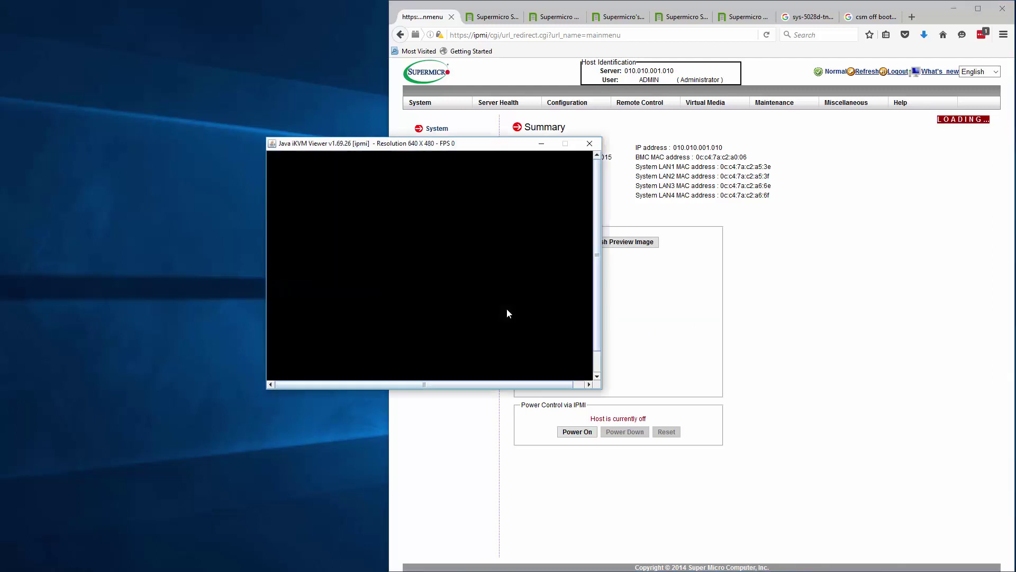
drag(498, 146, 235, 13)
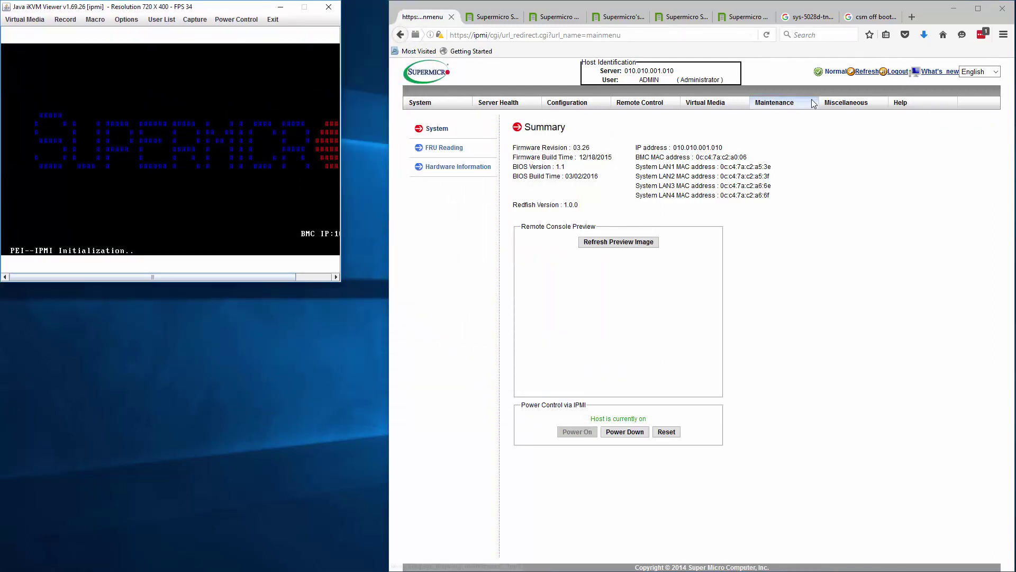
click(846, 102)
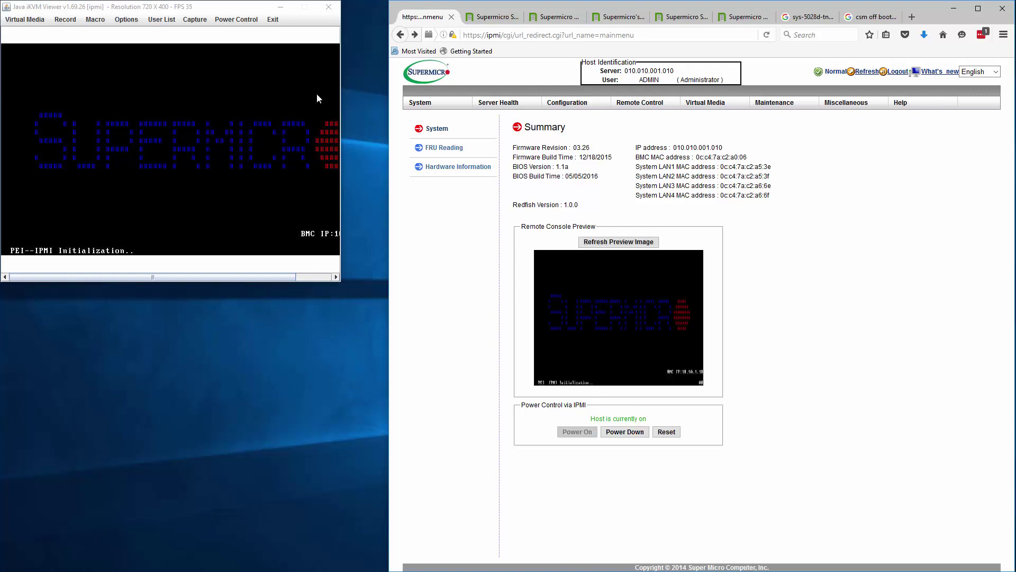
click(329, 6)
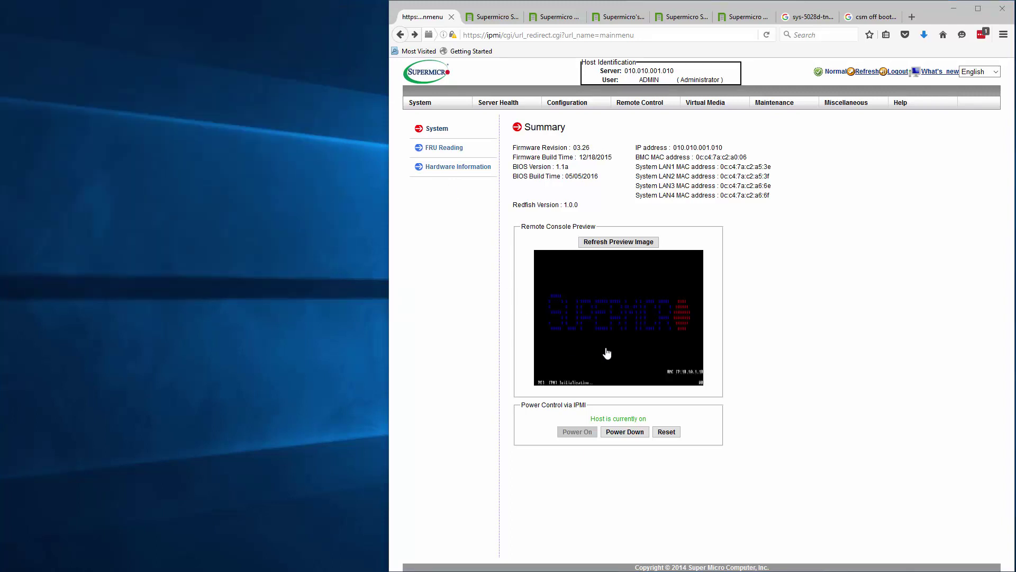
- Relaunch the remote console from its preview, accept both prompts, park it top-left, and show the TinkerTry Redfish tab
click(609, 353)
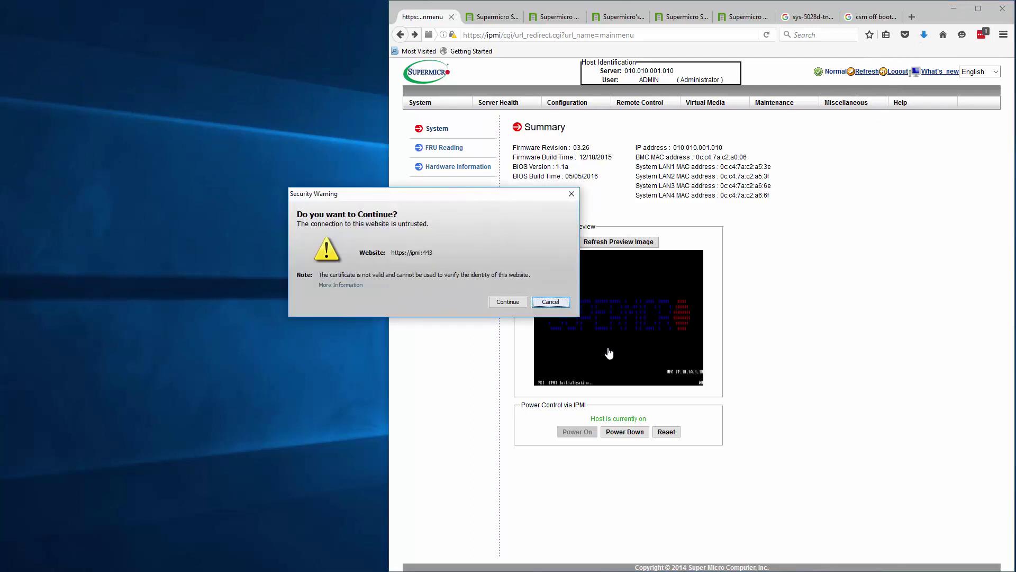
click(508, 302)
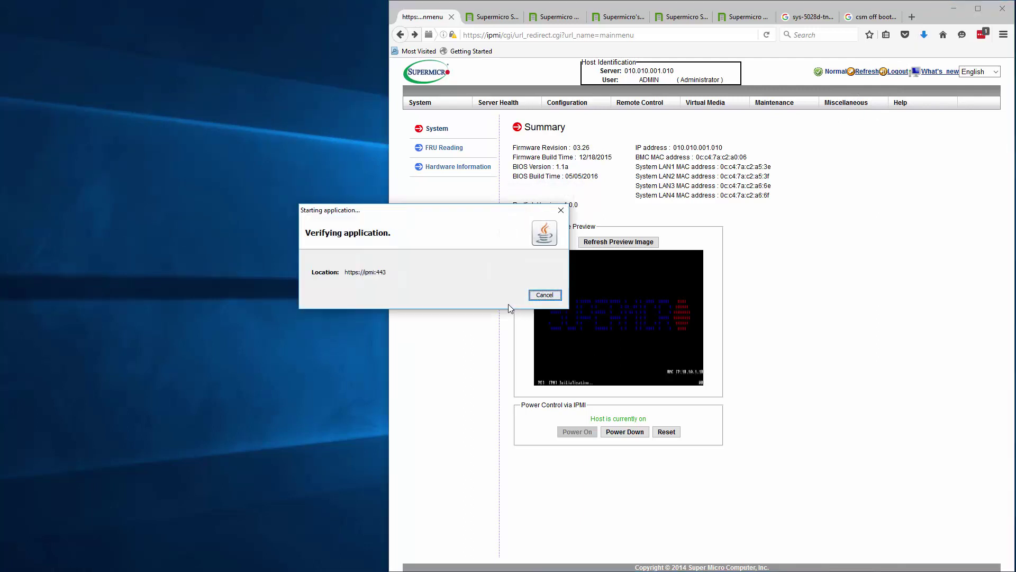
click(507, 311)
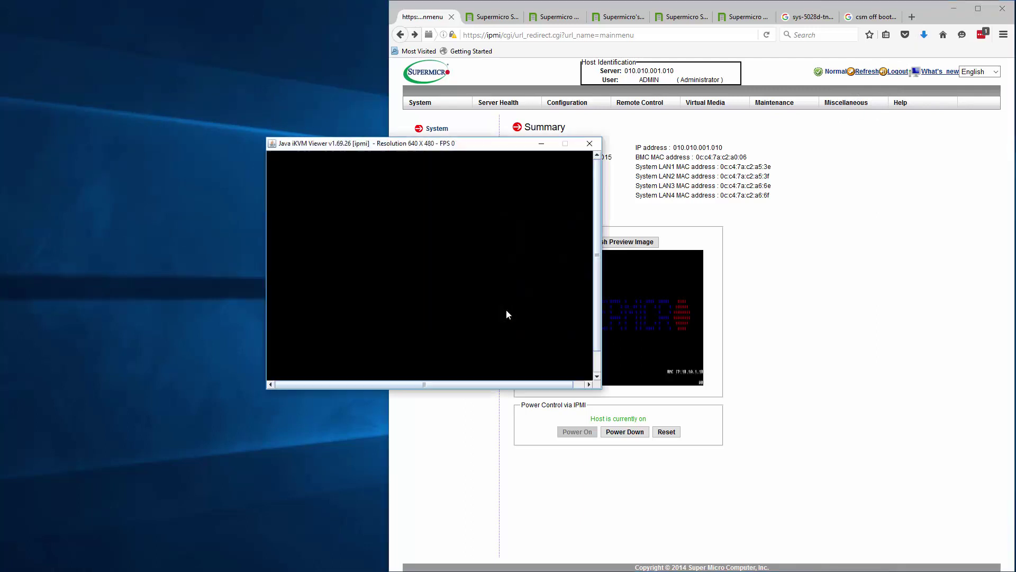
drag(538, 147, 272, 10)
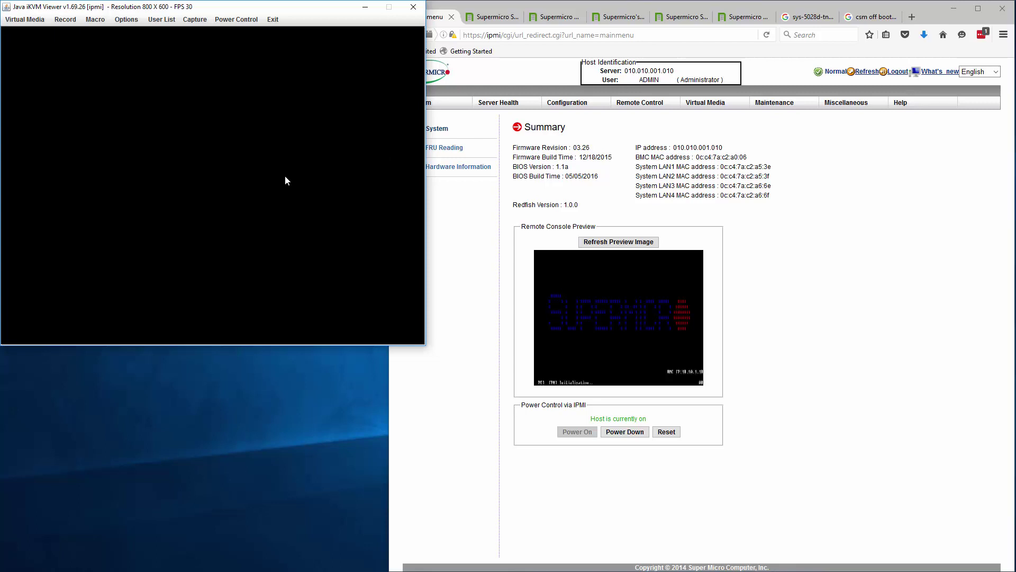
click(743, 16)
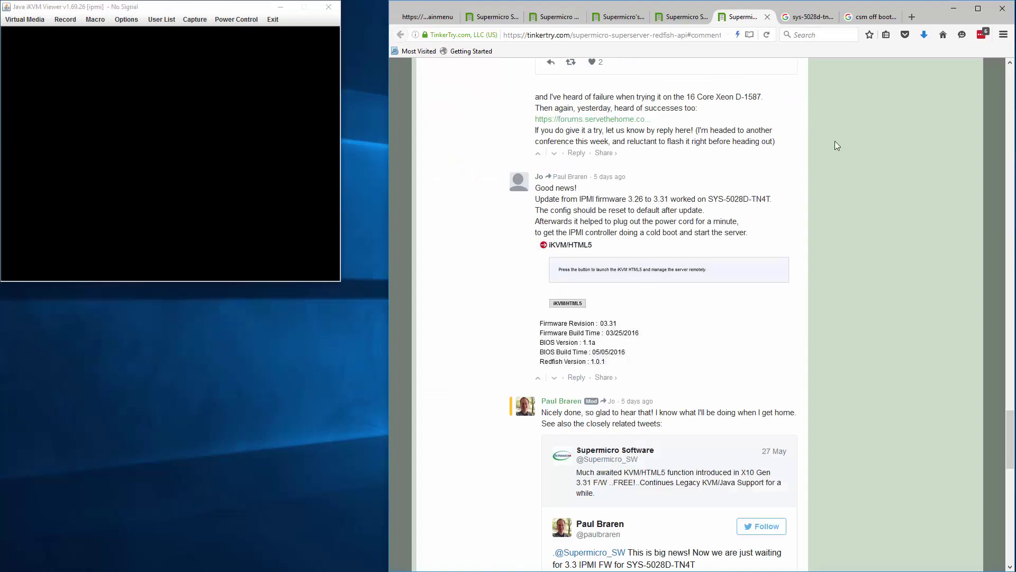
- Replace the sys-5028d-tn4t Google search with a search for tinkertry.com
scroll(868, 183, down, 20)
scroll(874, 215, down, 12)
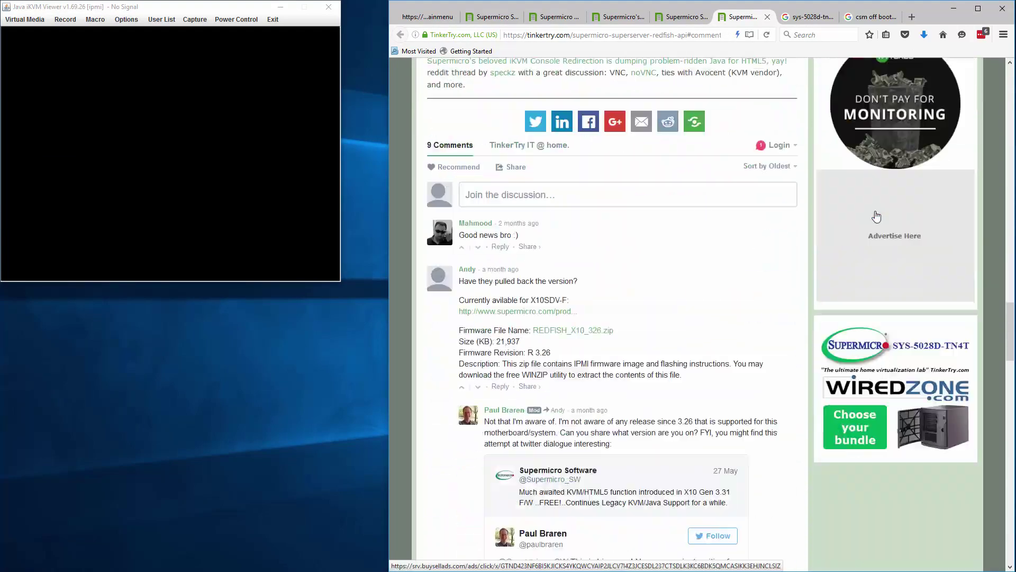
scroll(758, 346, down, 4)
scroll(760, 349, down, 10)
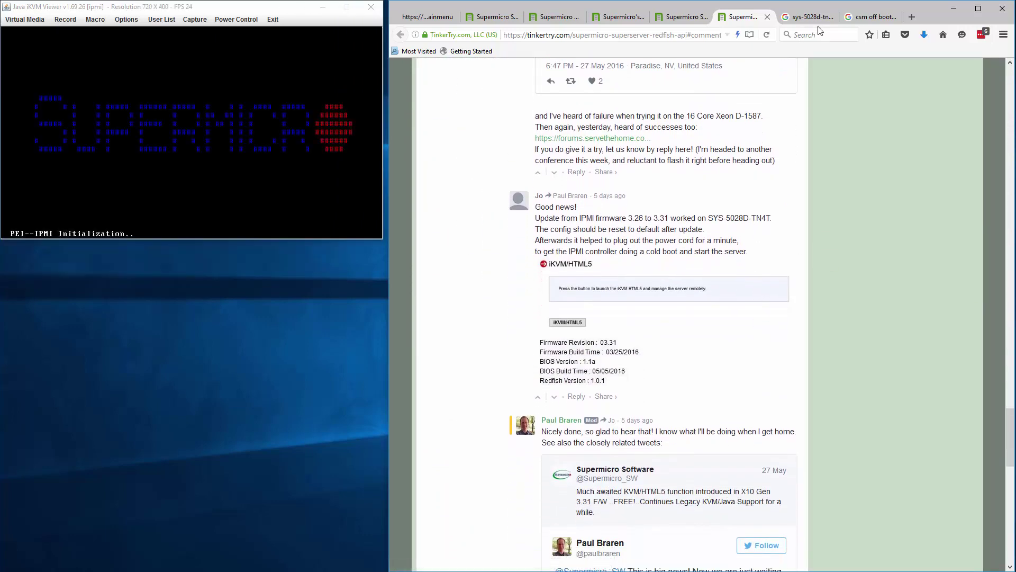
click(804, 15)
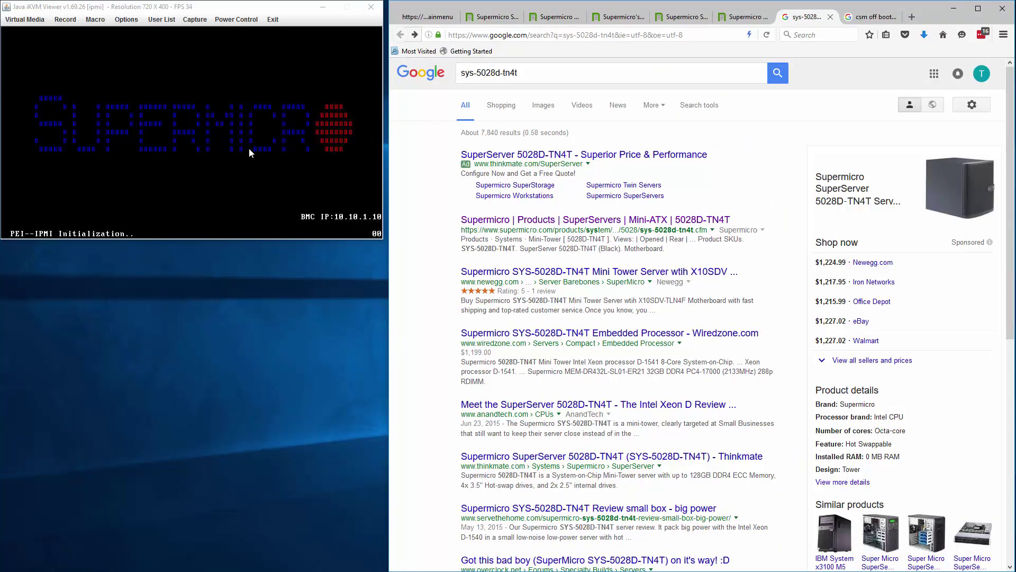
click(531, 72)
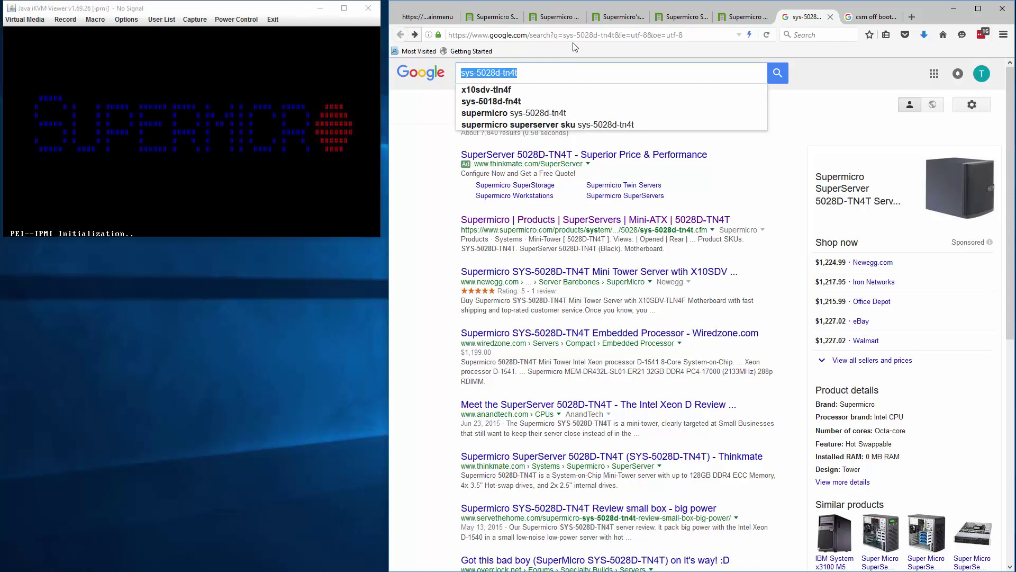
text(tnd)
key(BackSpace)
key(BackSpace)
key(BackSpace)
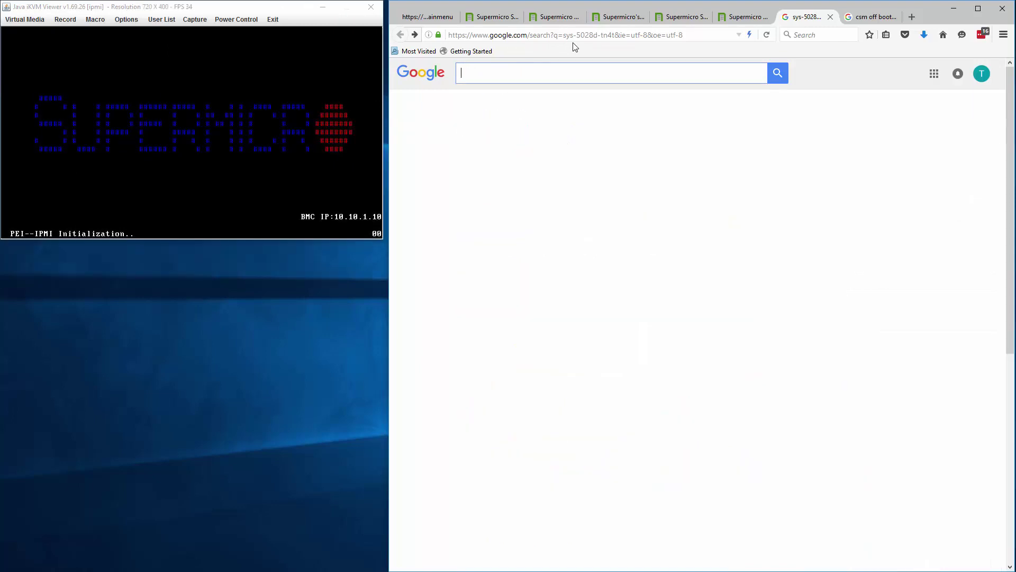
text(tink)
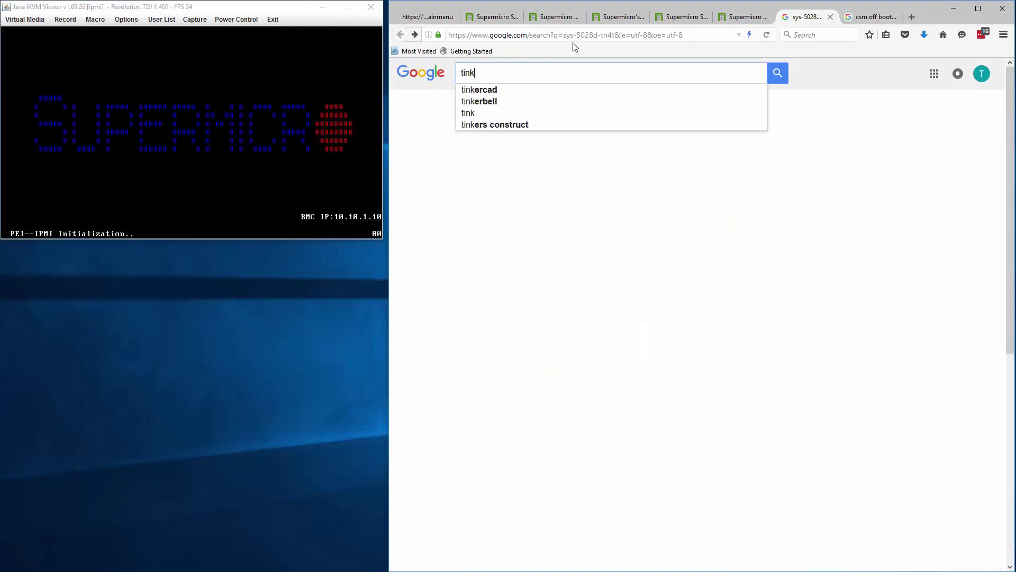
text(ertry.com)
key(Return)
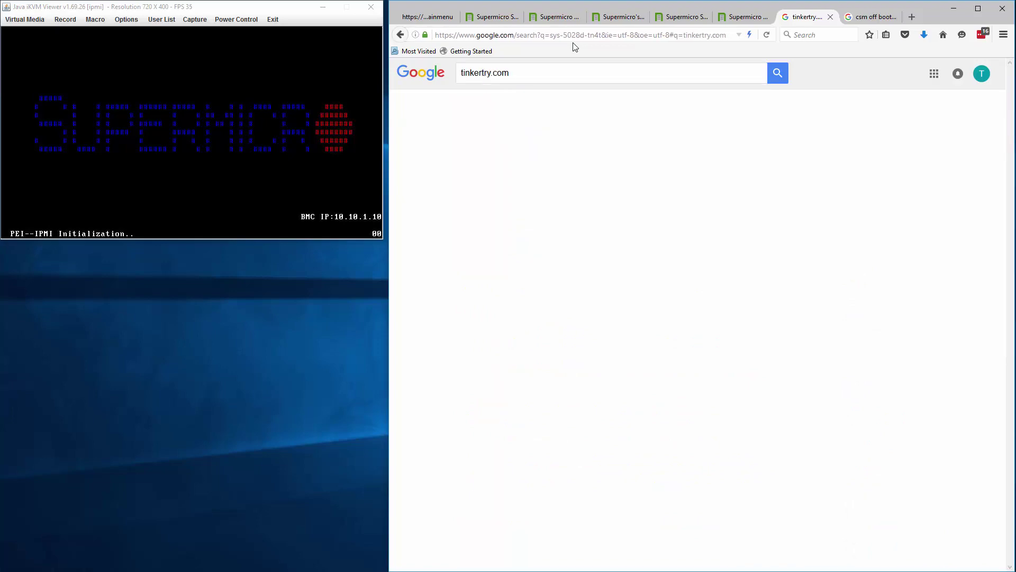
- Go to TinkerTry's superservers page, find 'recommend', and open the BIOS Recommended Settings article
click(506, 155)
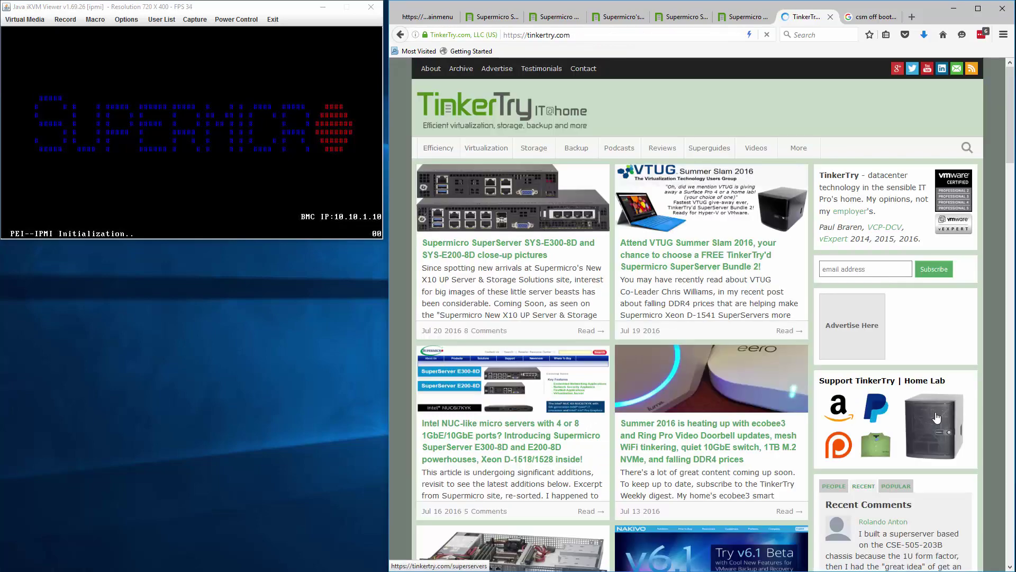
click(943, 475)
key(ctrl+f)
text(recommend)
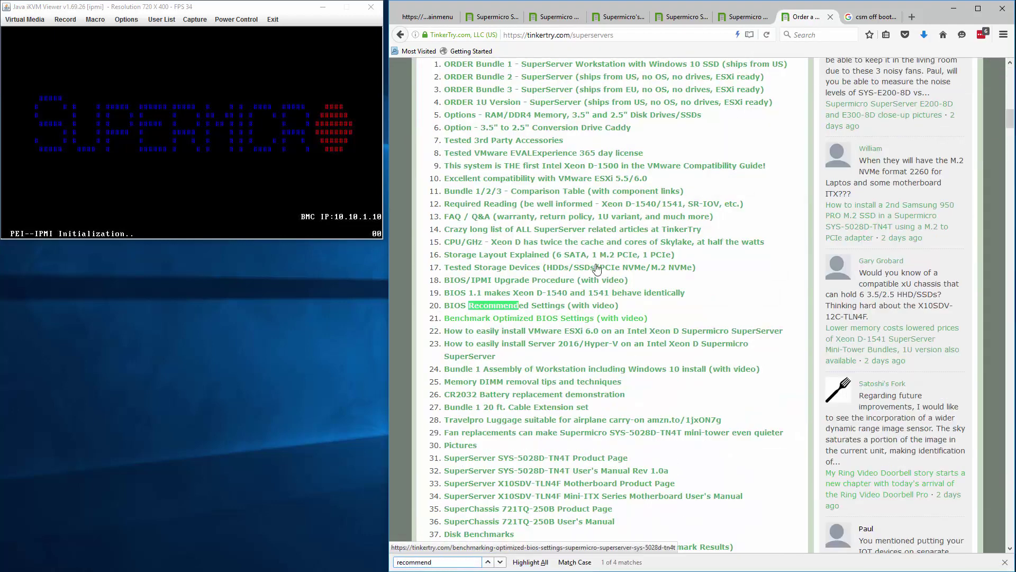
click(542, 308)
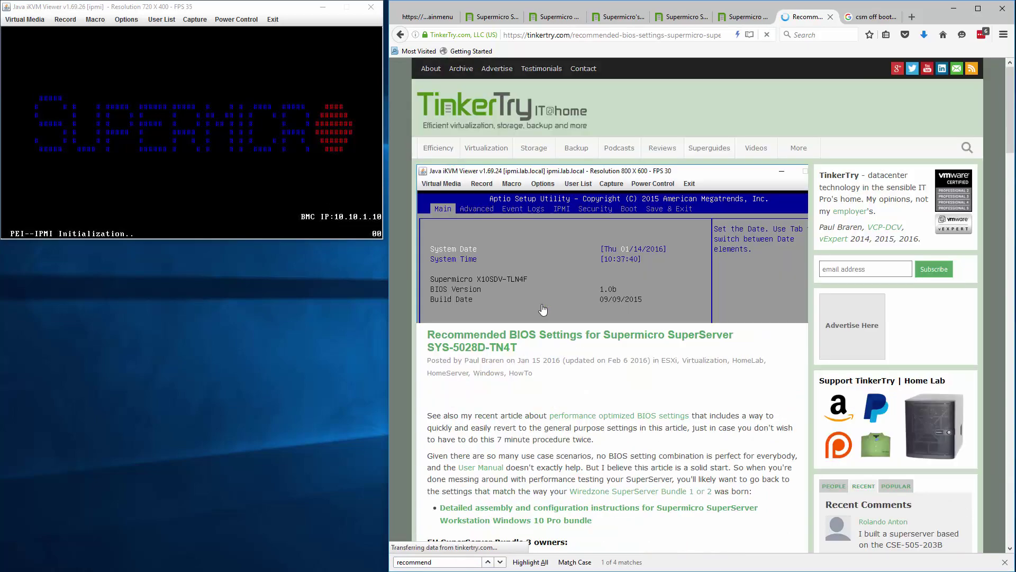
- Play the article's embedded BIOS configuration video, skip ahead to 0:46, and resize the browser window
scroll(611, 402, down, 3)
scroll(627, 404, down, 8)
scroll(631, 408, up, 6)
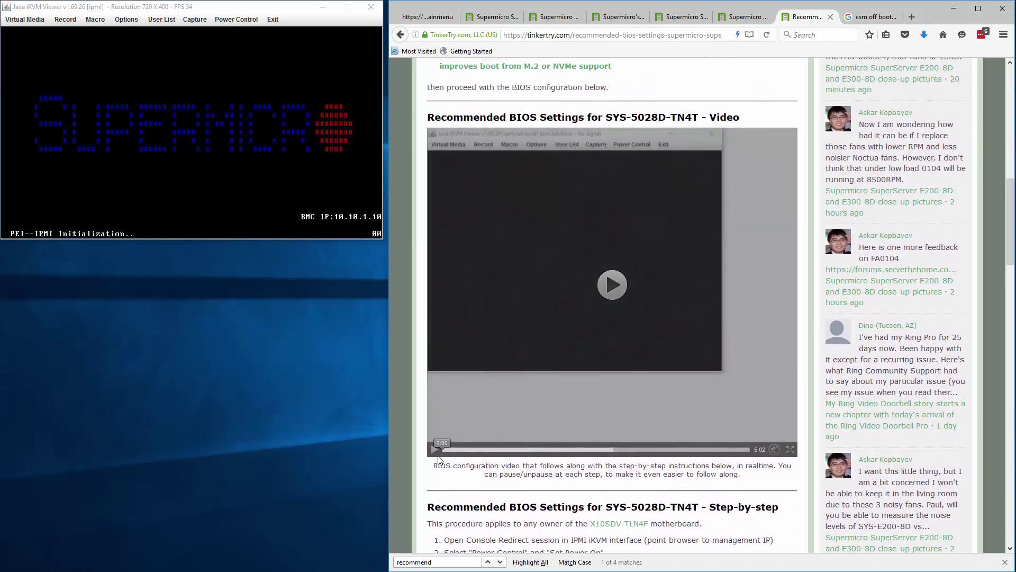
click(122, 154)
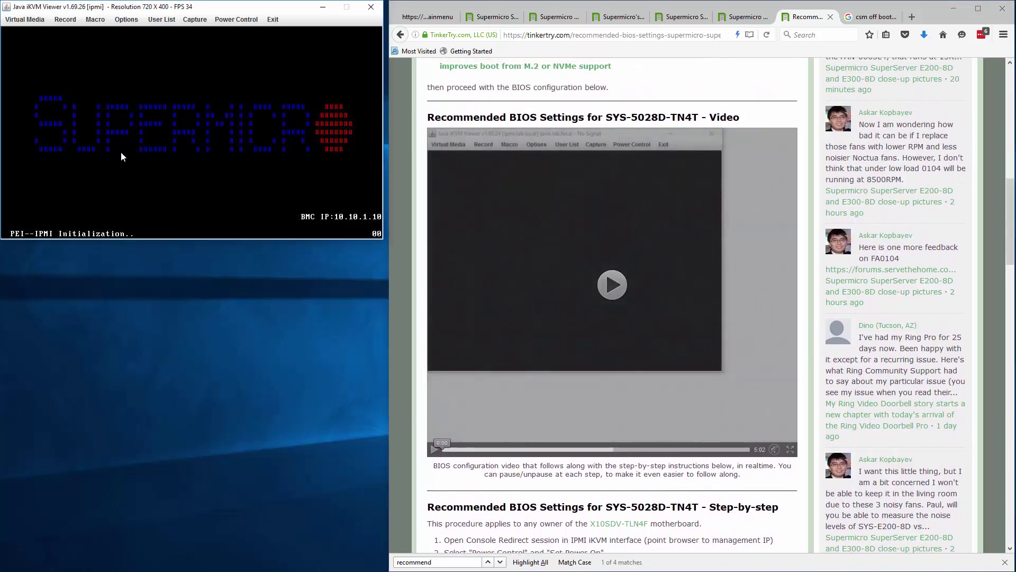
click(433, 449)
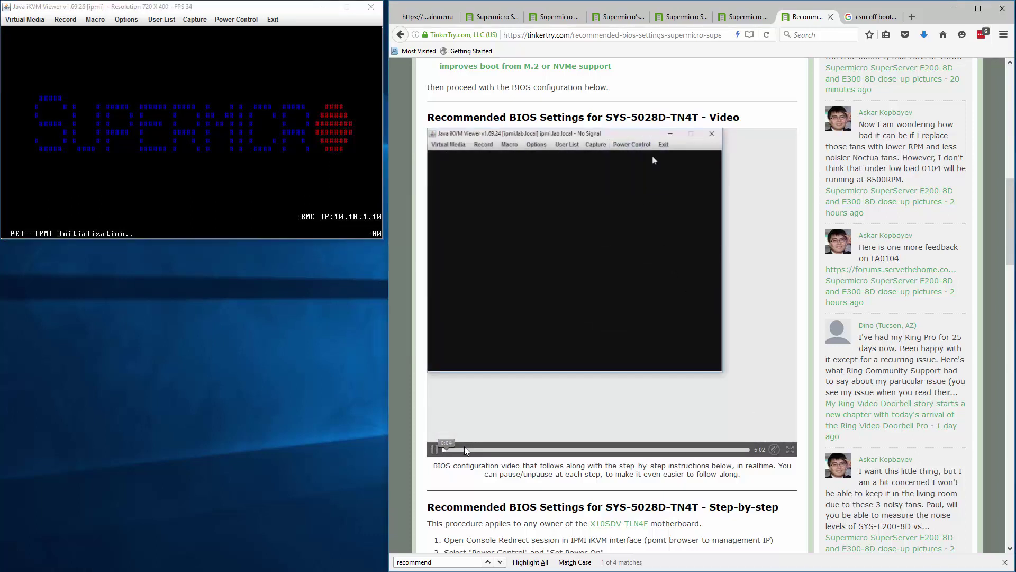
click(468, 446)
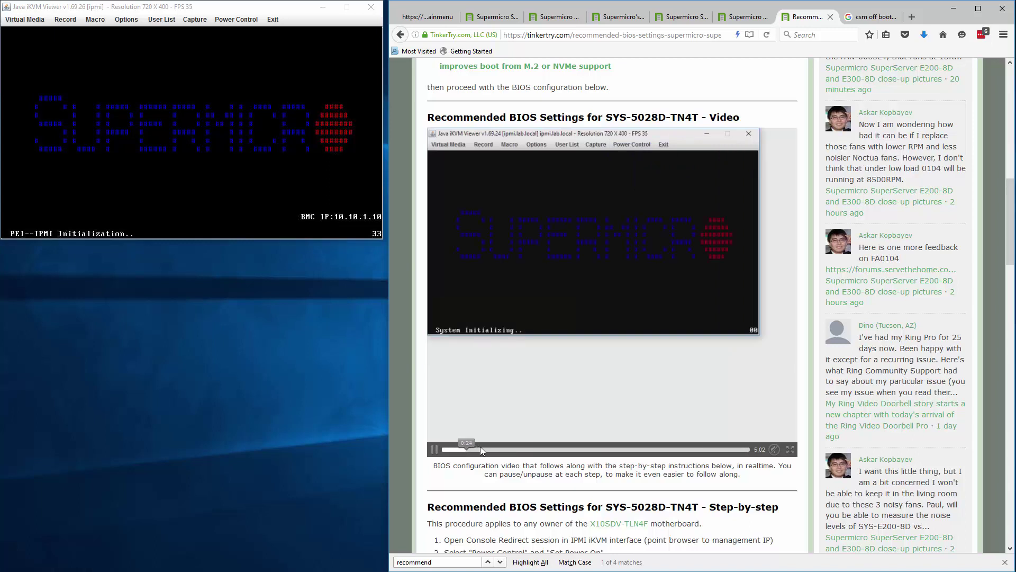
click(489, 447)
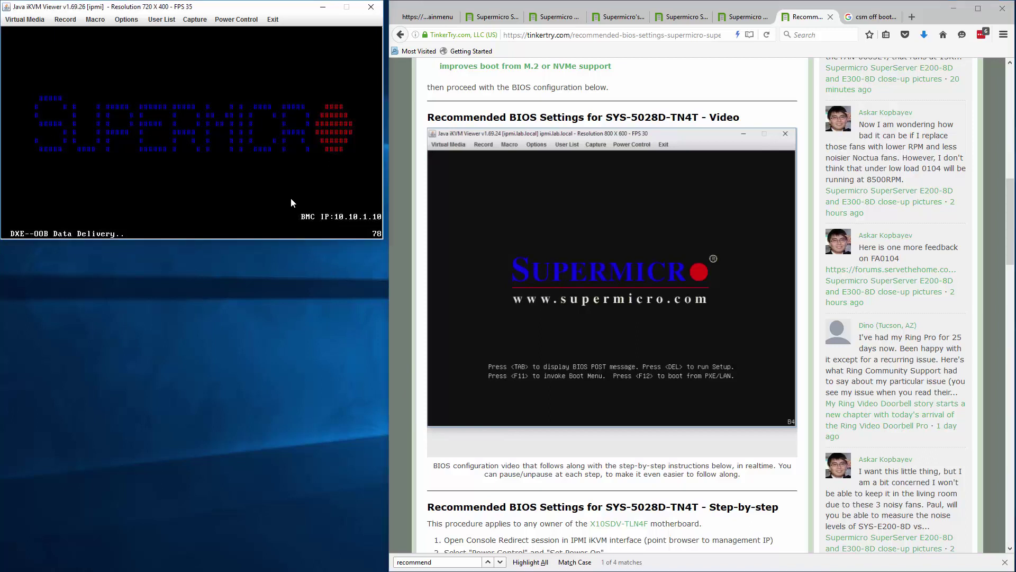
mouse_move(683, 345)
mouse_move(688, 403)
drag(388, 351, 365, 357)
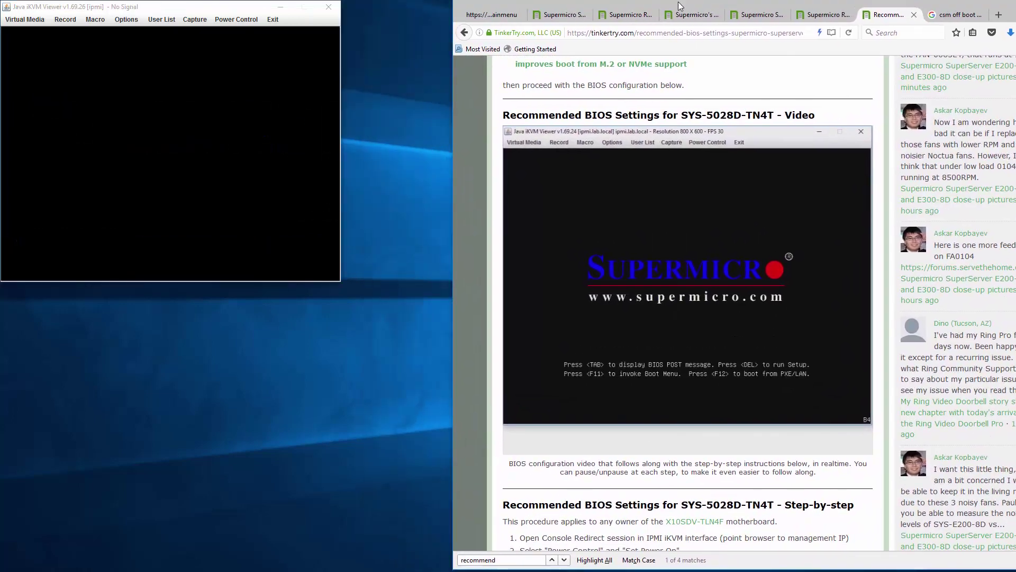
- Shift the browser window right and resume the embedded BIOS video
drag(681, 5, 786, 6)
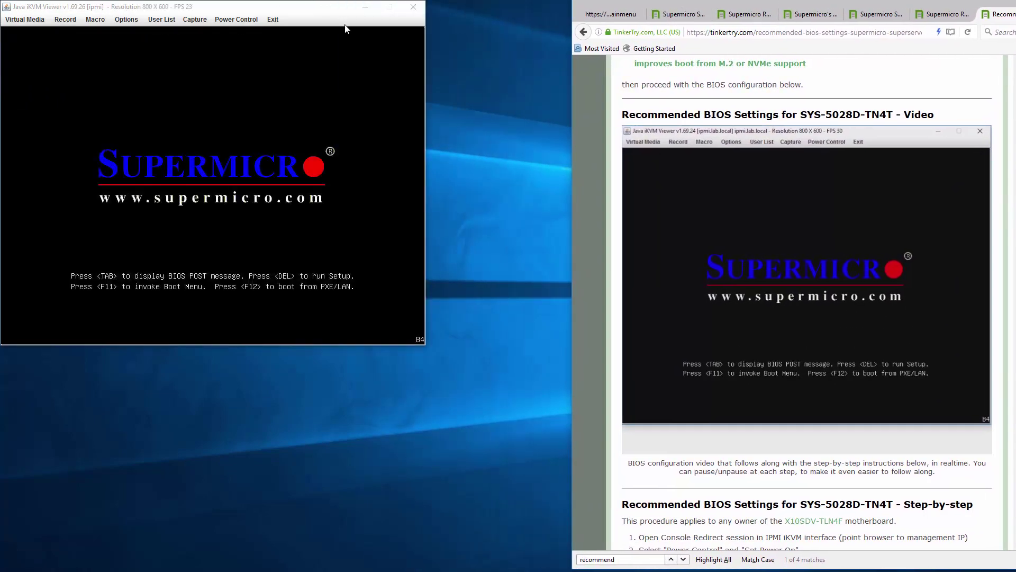
click(265, 122)
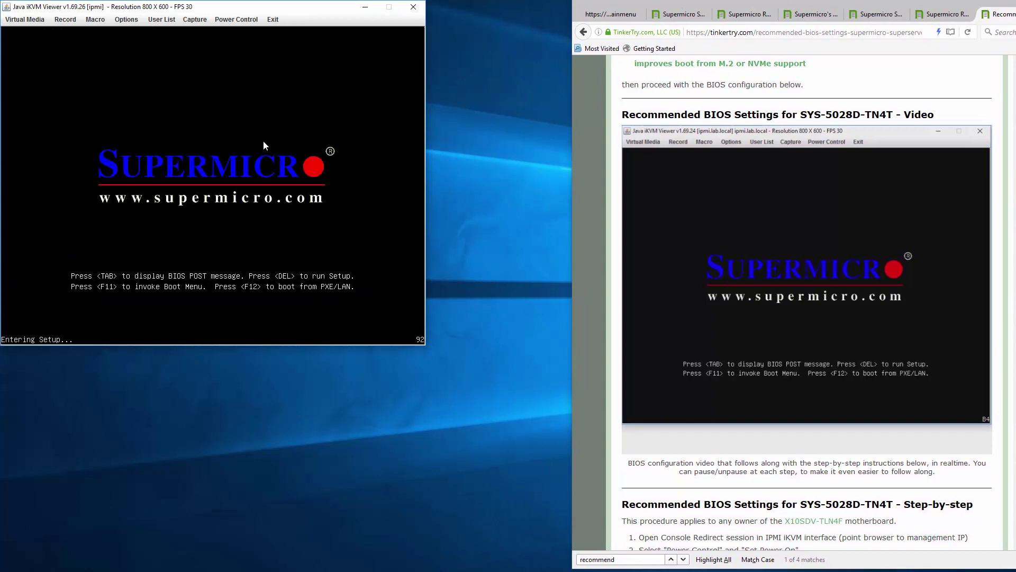
mouse_move(666, 194)
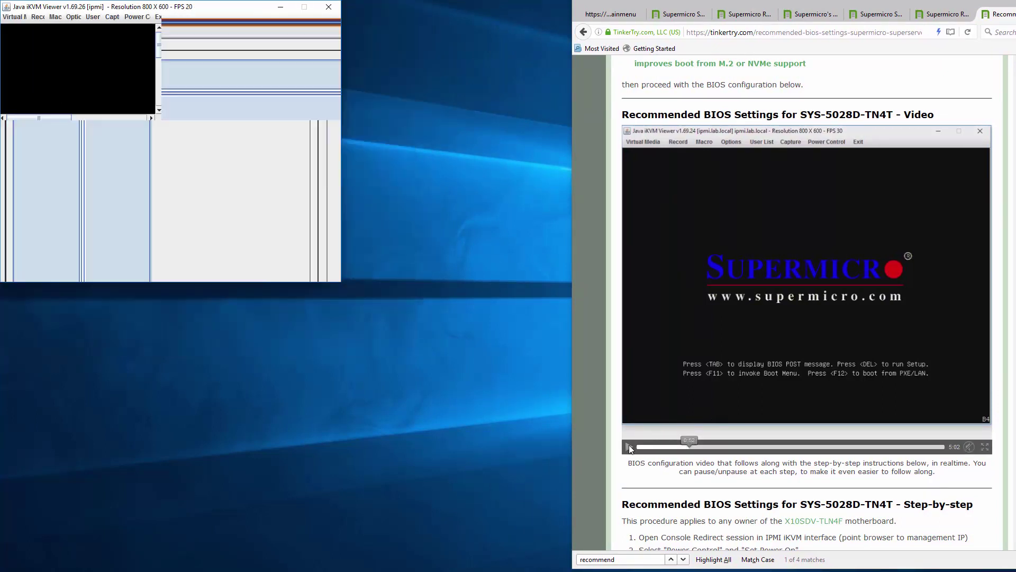
click(692, 442)
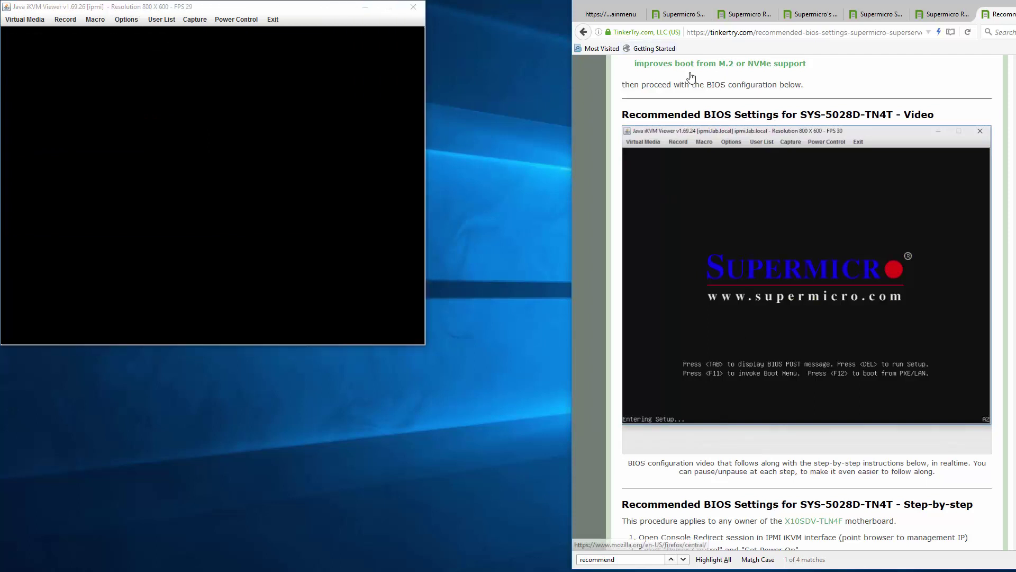
- Scroll the article, widen Firefox leftward, and place the iKVM viewer near the top-left
mouse_move(895, 180)
scroll(897, 185, down, 1)
scroll(896, 182, down, 2)
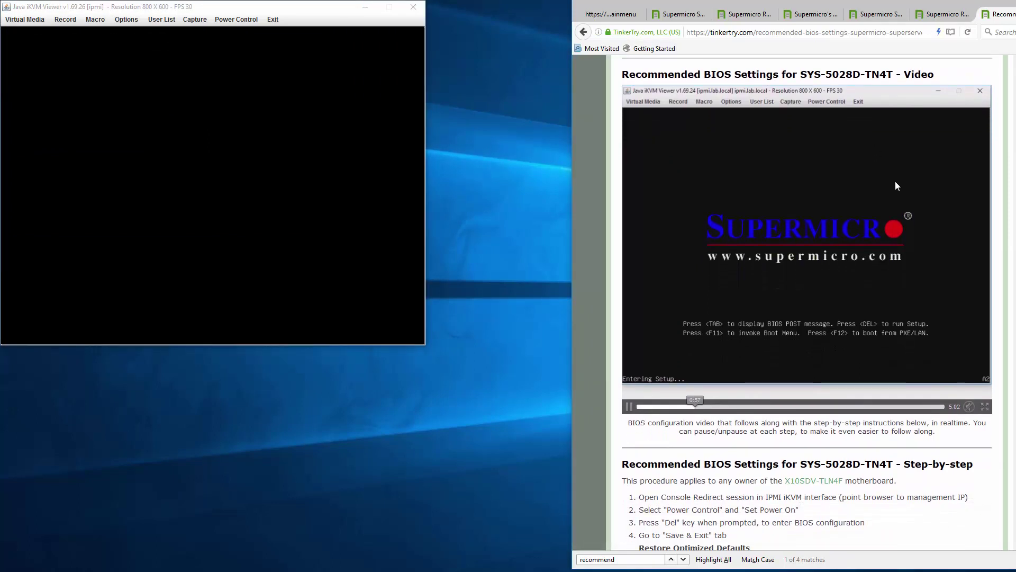
scroll(895, 183, down, 1)
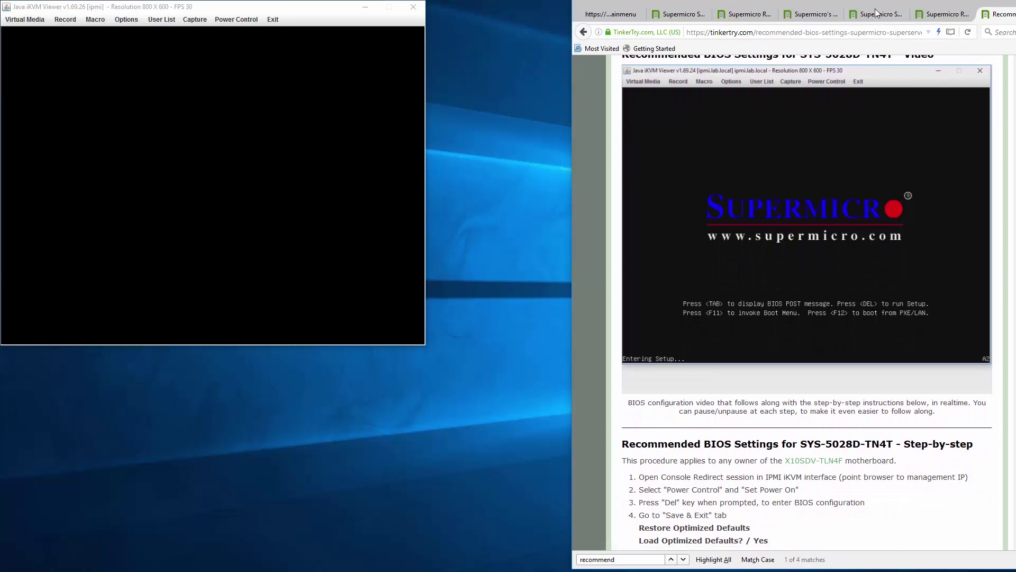
drag(874, 4, 737, 0)
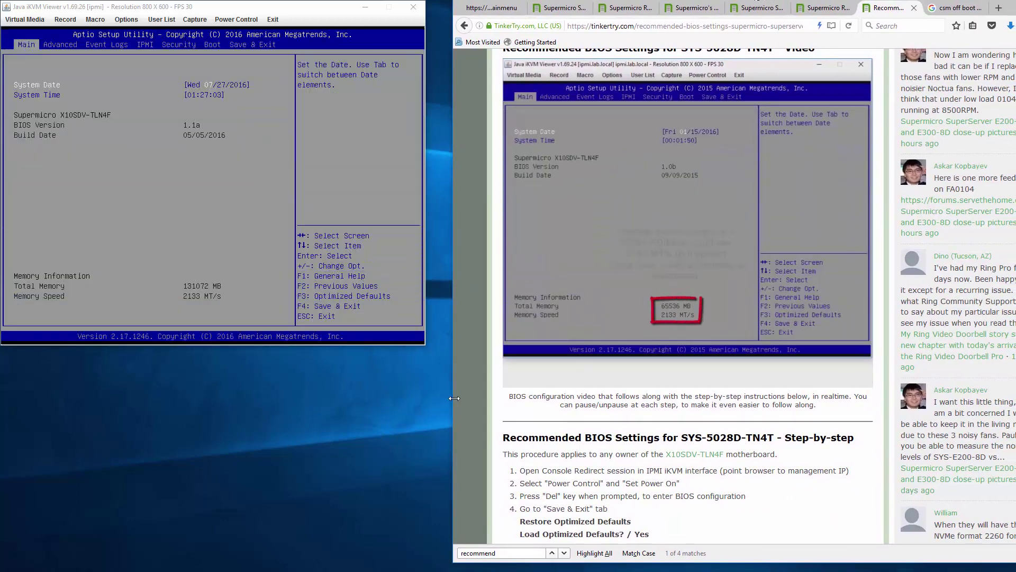
drag(453, 399, 487, 398)
drag(284, 10, 311, 36)
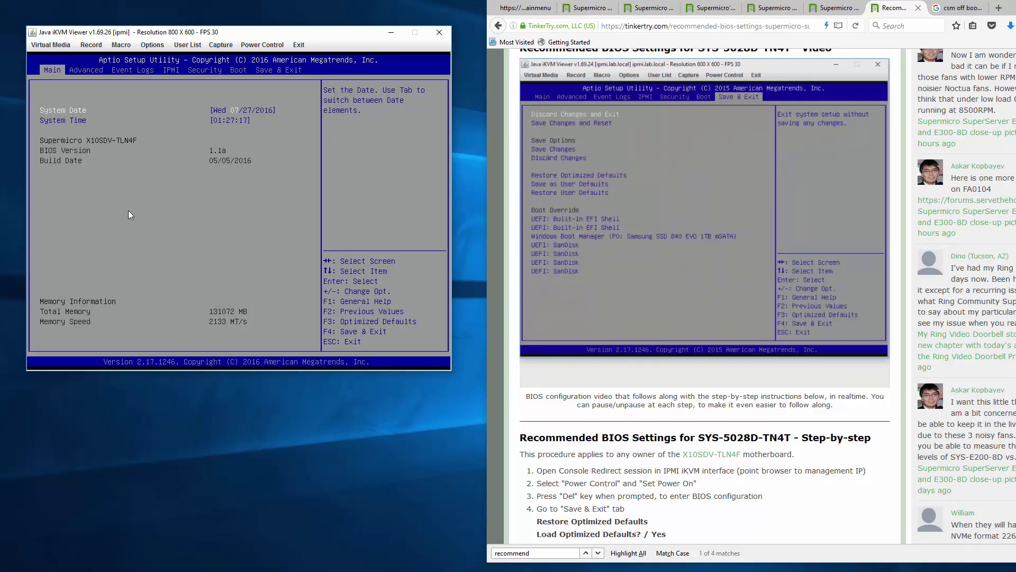
- Step through the BIOS setup pages down into the Save & Exit options
key(Right)
key(Right)
key(Right)
key(Right)
key(Right)
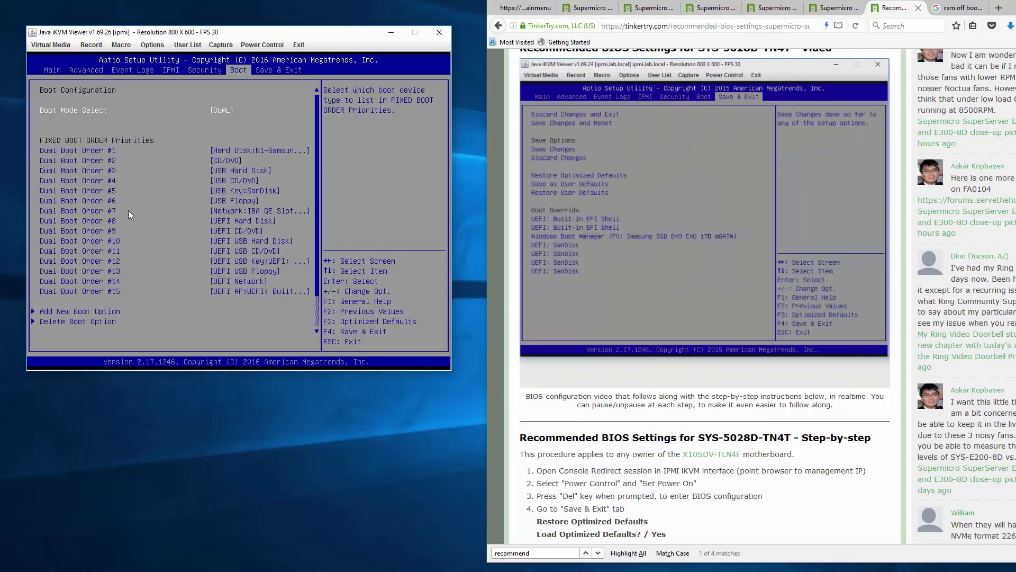
key(Up)
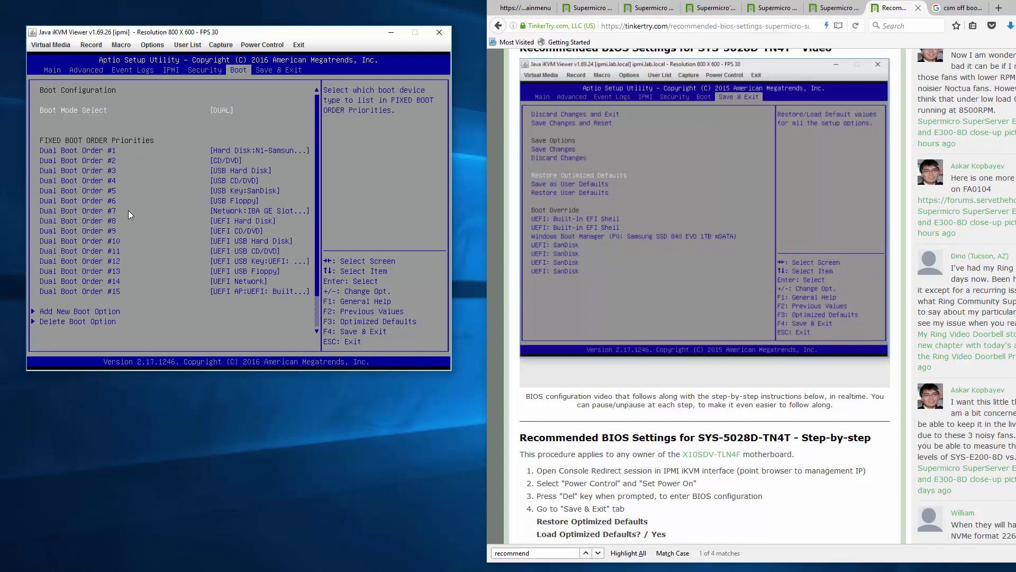
key(Right)
key(Down)
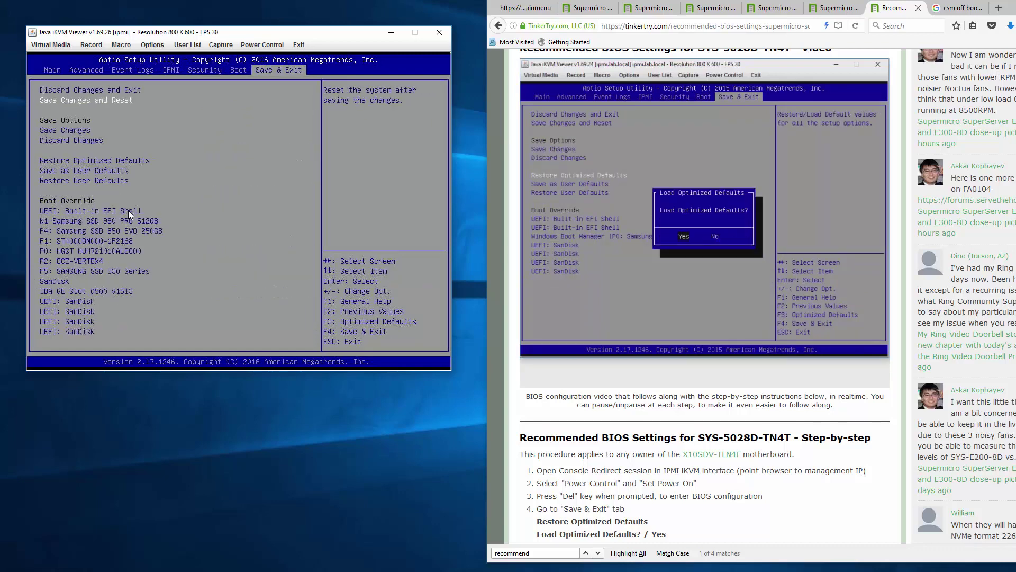
key(Down)
key(Down)
key(Down)
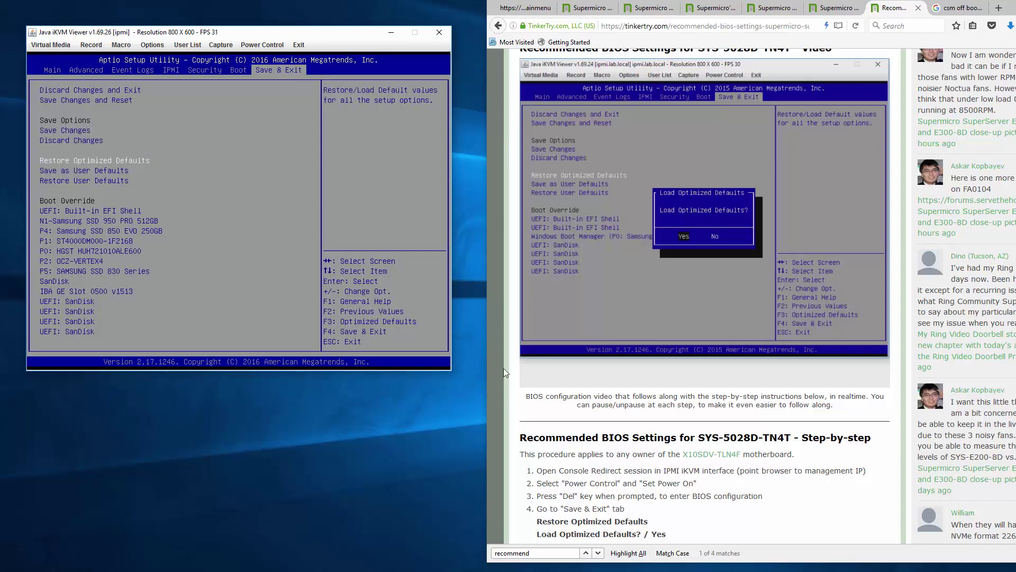
click(555, 325)
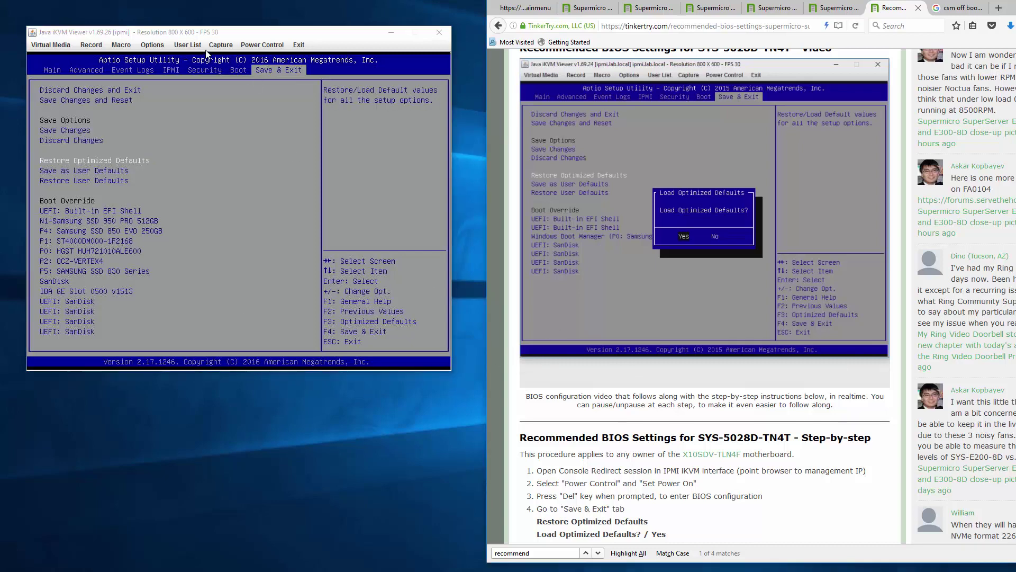
- In viewer Preferences, choose Enhanced Text Mode compression and High image quality, then go to Advanced
click(159, 46)
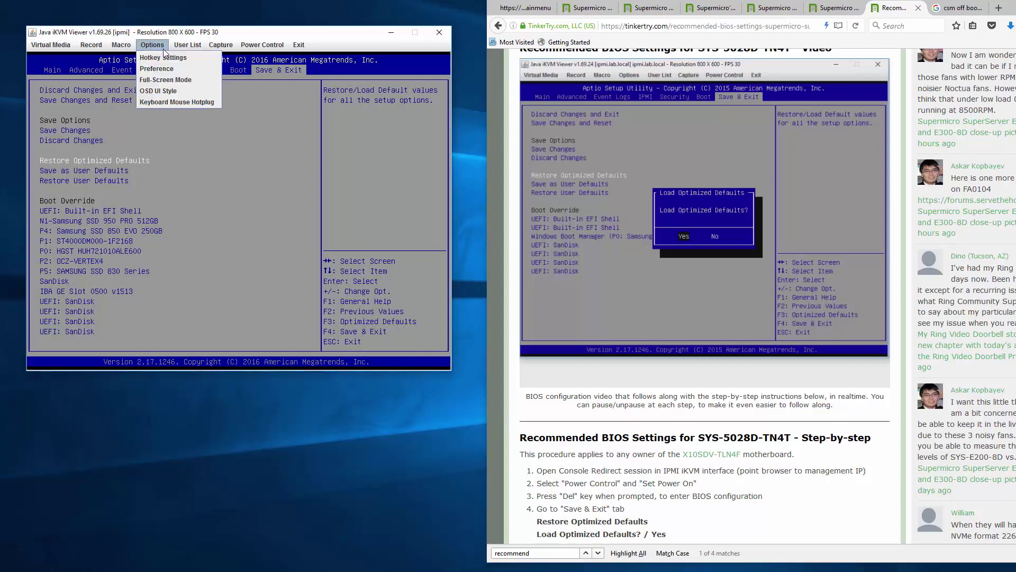
key(Return)
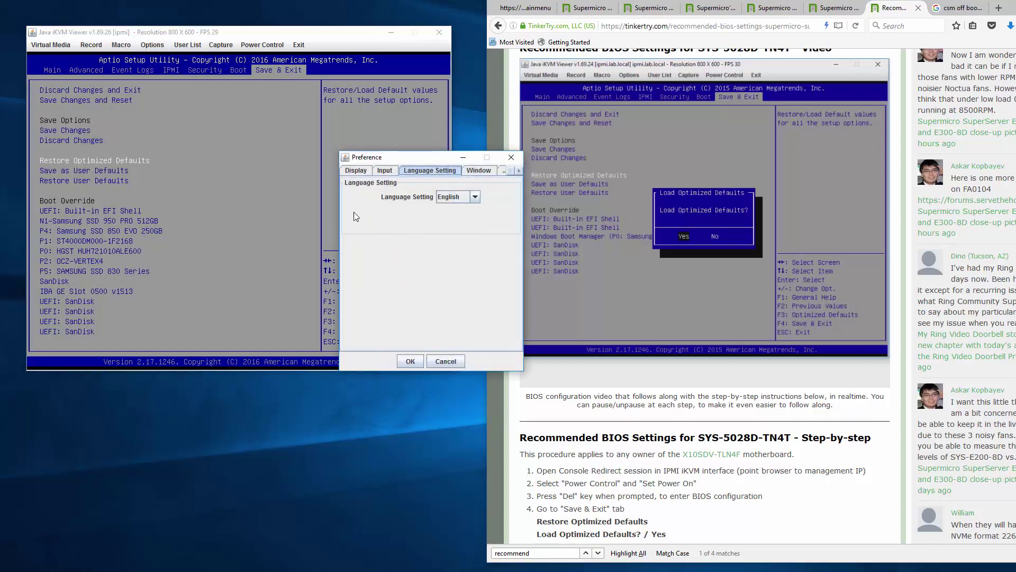
click(356, 171)
click(373, 296)
drag(418, 323, 496, 326)
click(409, 362)
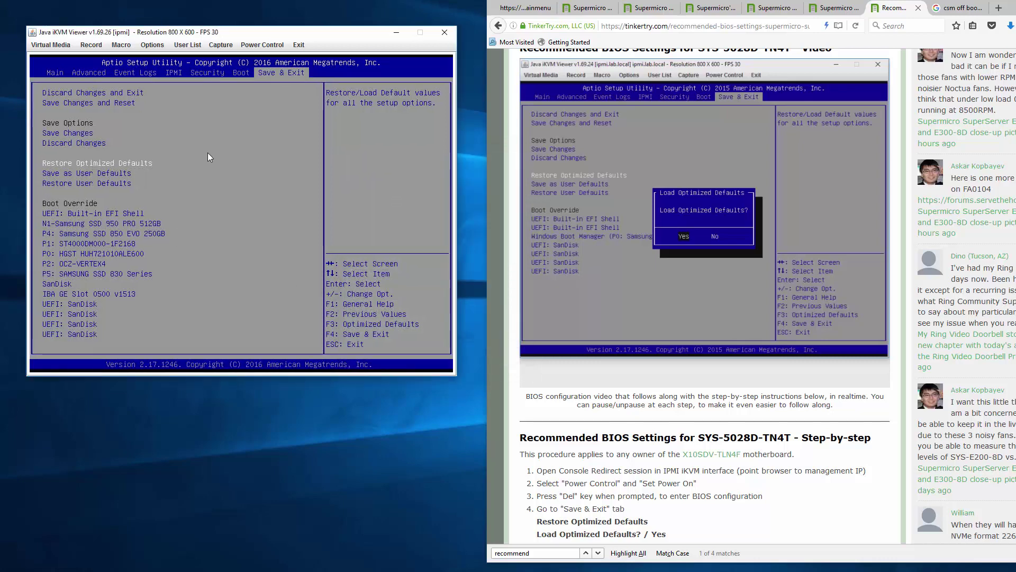
key(Right)
key(Right)
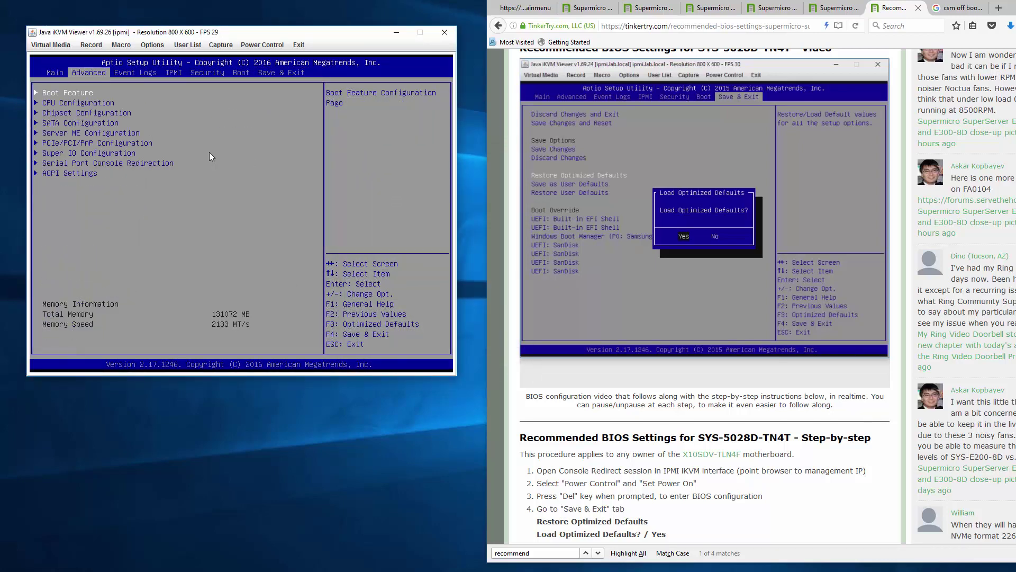
- Review the Boot Feature settings, from AddOn ROM Display Mode to Watch Dog Function
key(Return)
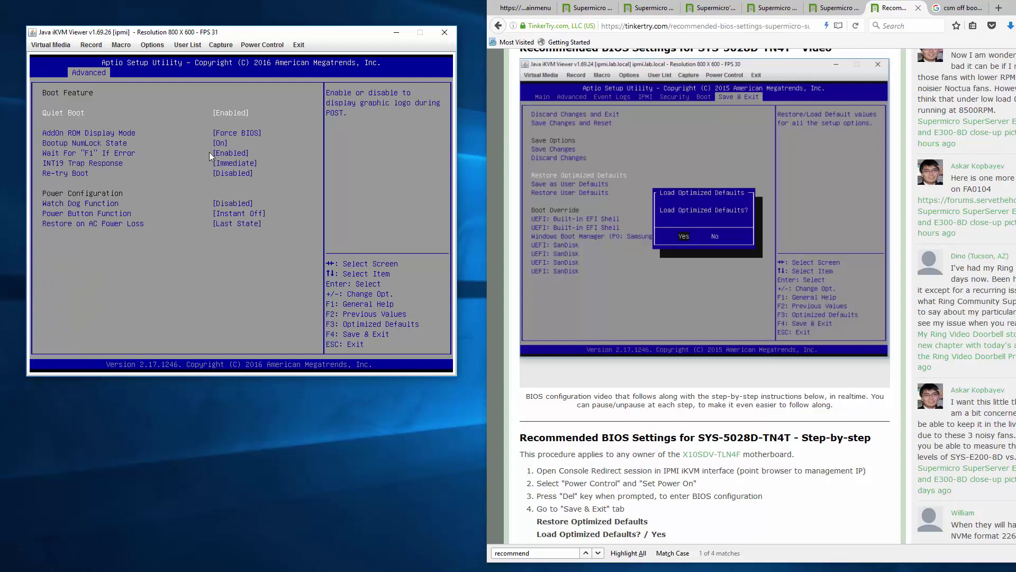
key(Down)
key(Down)
key(Down)
key(Down)
key(Down)
key(Up)
key(Up)
key(Up)
key(Up)
key(Down)
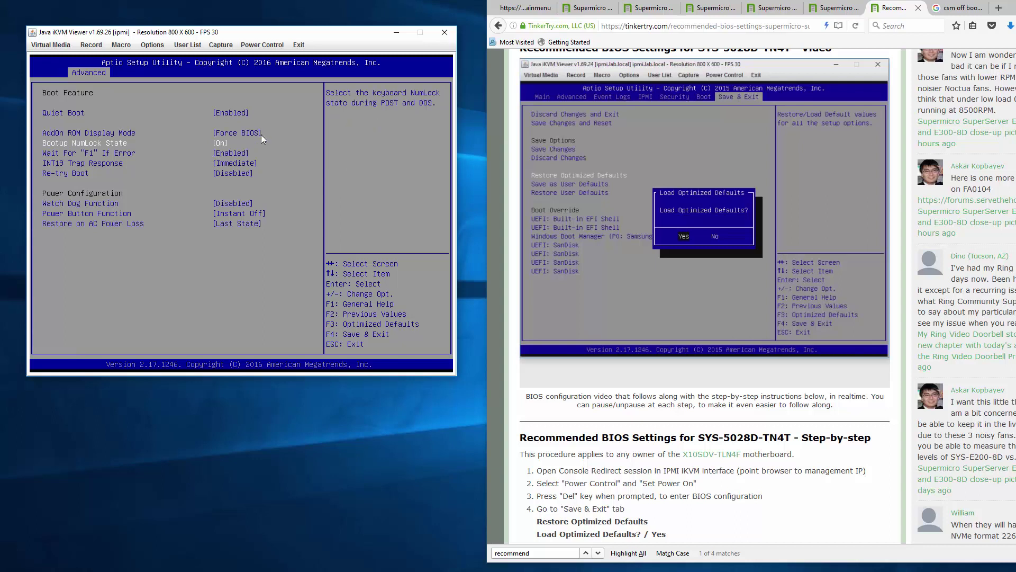
key(Down)
key(Down)
key(Down)
key(Down)
key(Down)
key(Down)
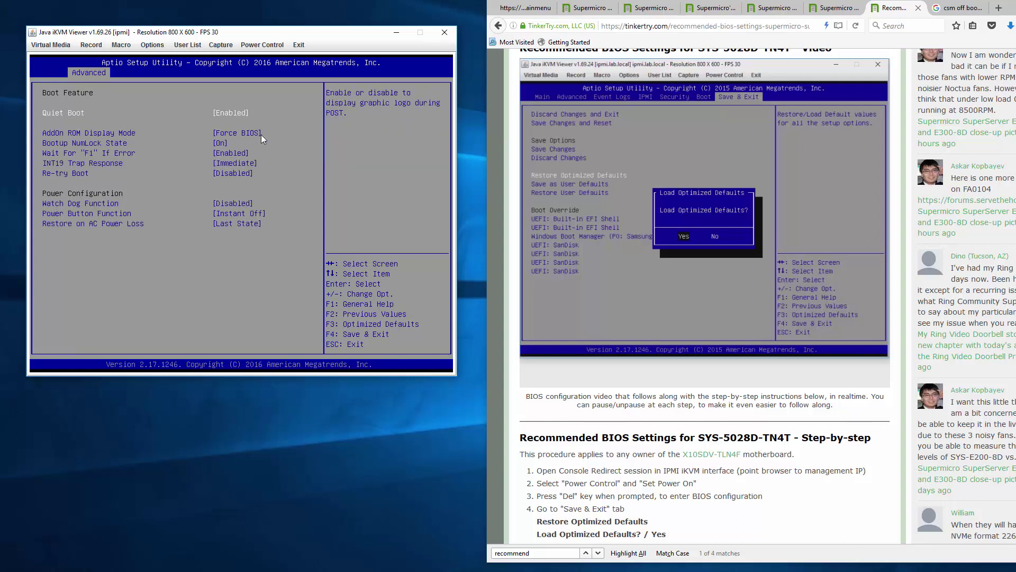
key(Up)
key(Up)
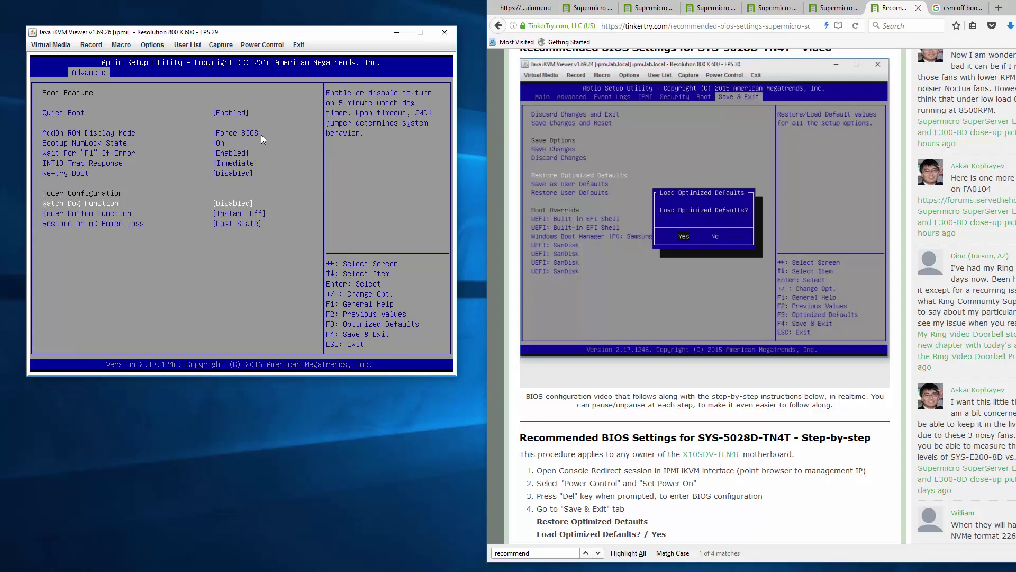
key(Escape)
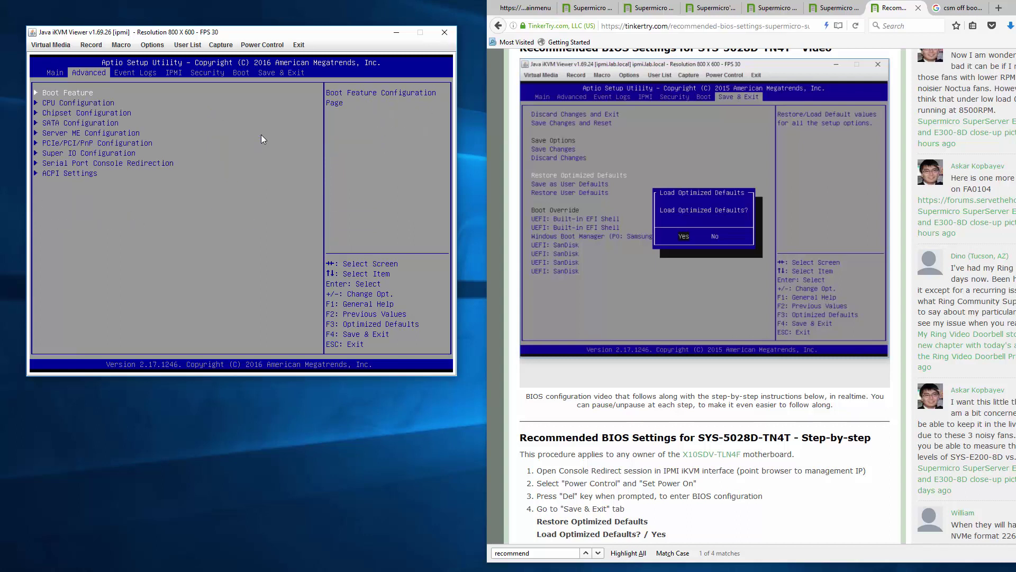
- Inspect SATA Configuration, then move across the BIOS tabs to the Save & Exit page
key(Down)
key(Down)
key(Down)
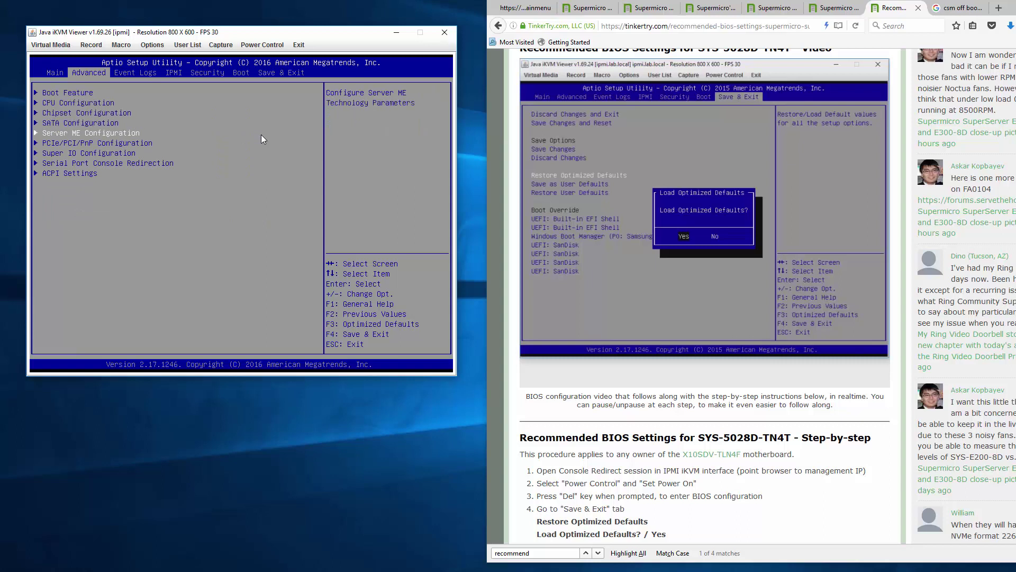
key(Return)
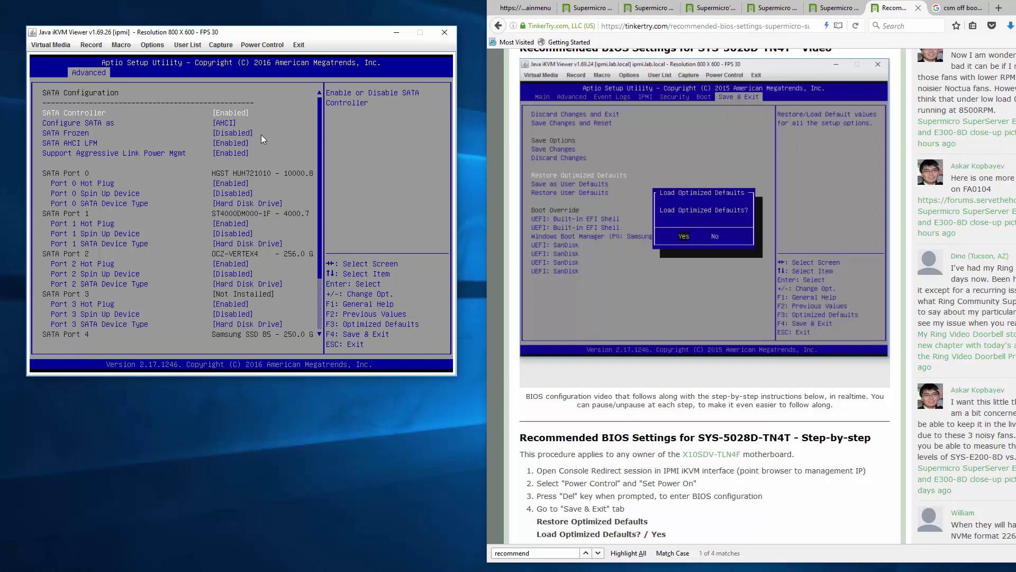
key(Escape)
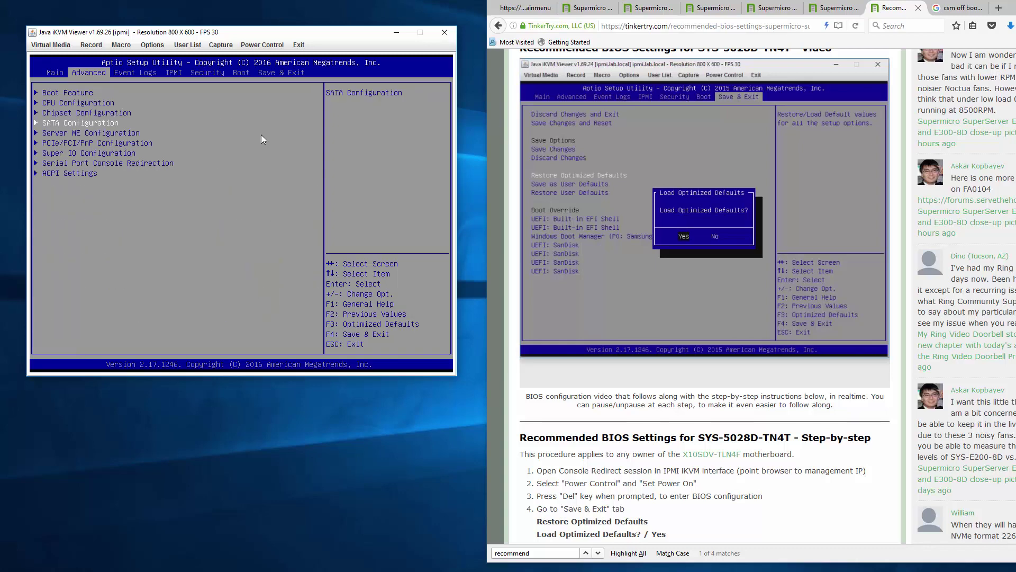
key(Right)
key(Right)
key(Right)
key(Right)
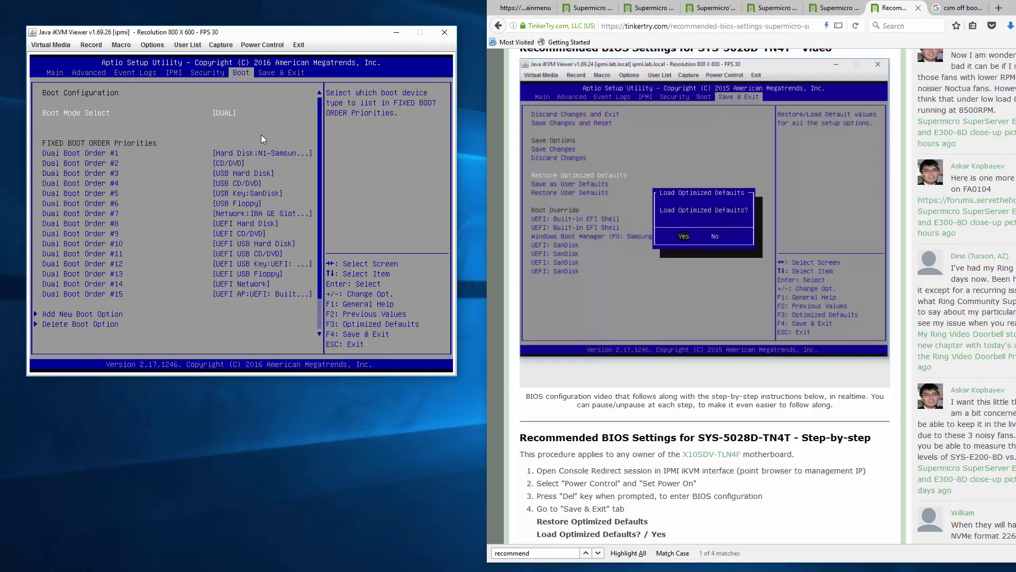
key(Right)
key(Up)
key(Up)
key(Up)
key(Up)
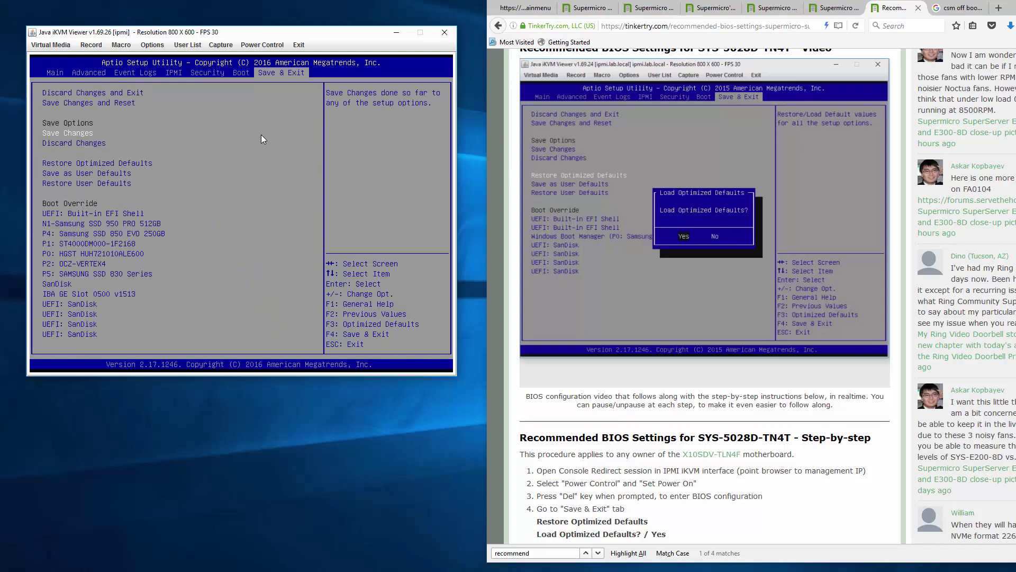
key(Down)
key(Down)
key(Down)
key(Down)
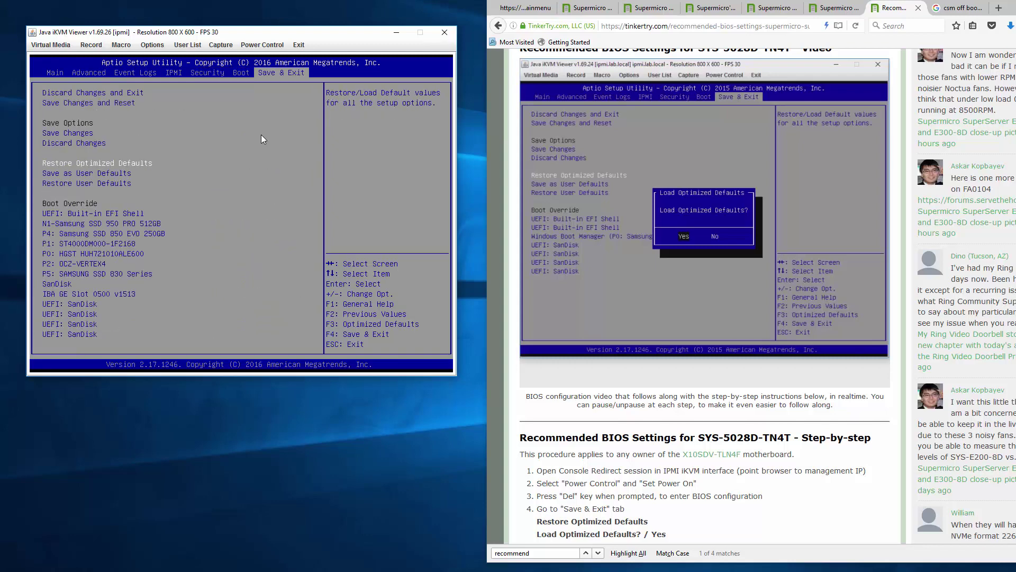
- Restore the optimized default BIOS settings
key(Return)
key(Return)
click(527, 380)
click(221, 196)
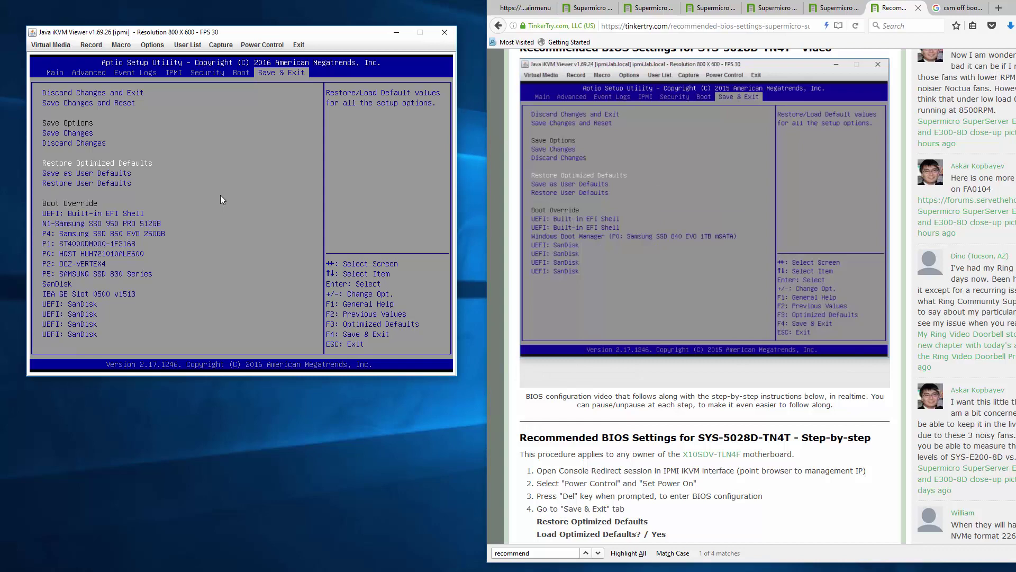
- Choose Save Changes and Reset and confirm Yes to restart the server
key(Up)
key(Up)
key(Up)
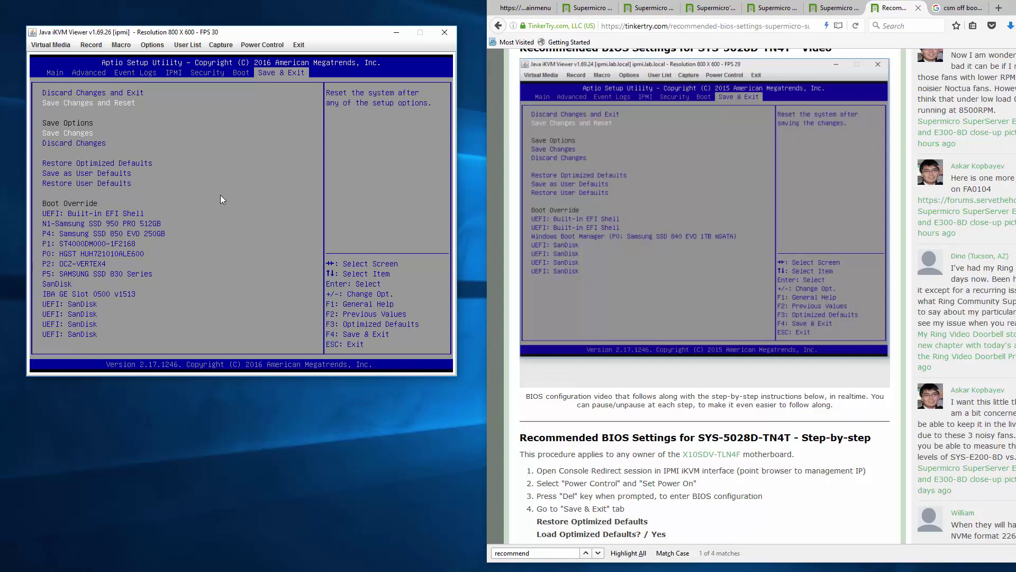
key(Return)
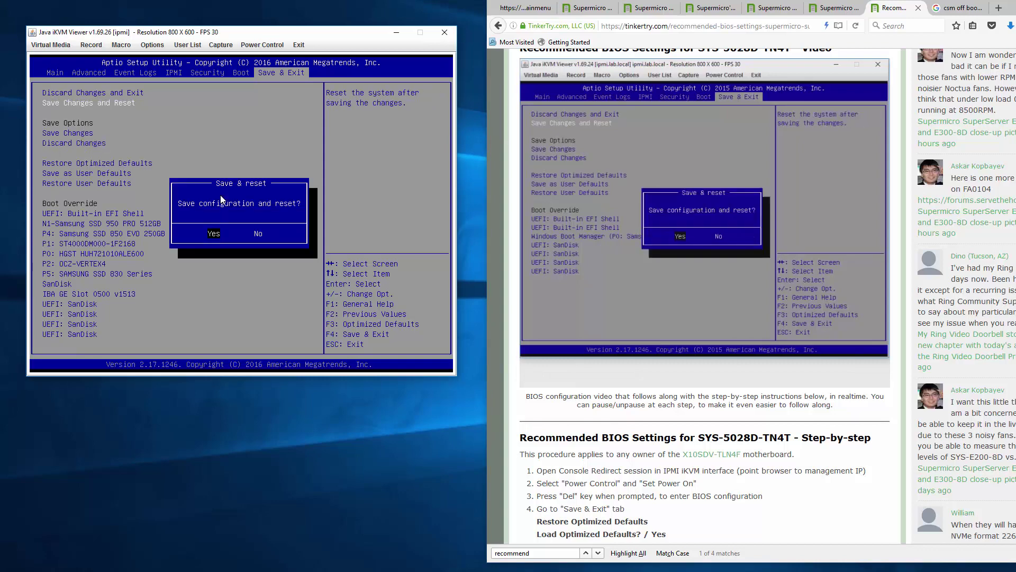
key(Return)
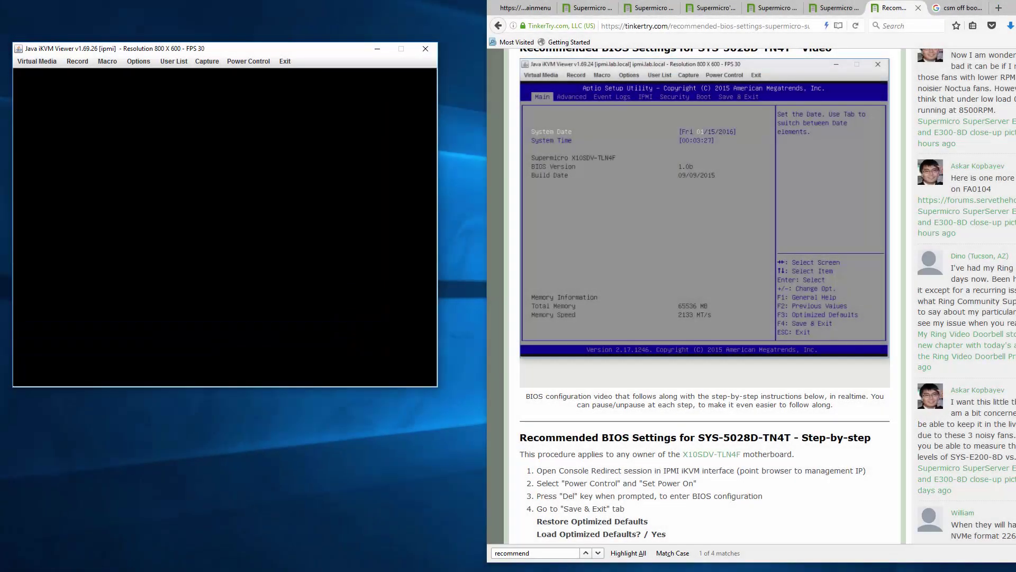
- Set Bootup NumLock State to Off under Advanced > Boot Feature
click(527, 380)
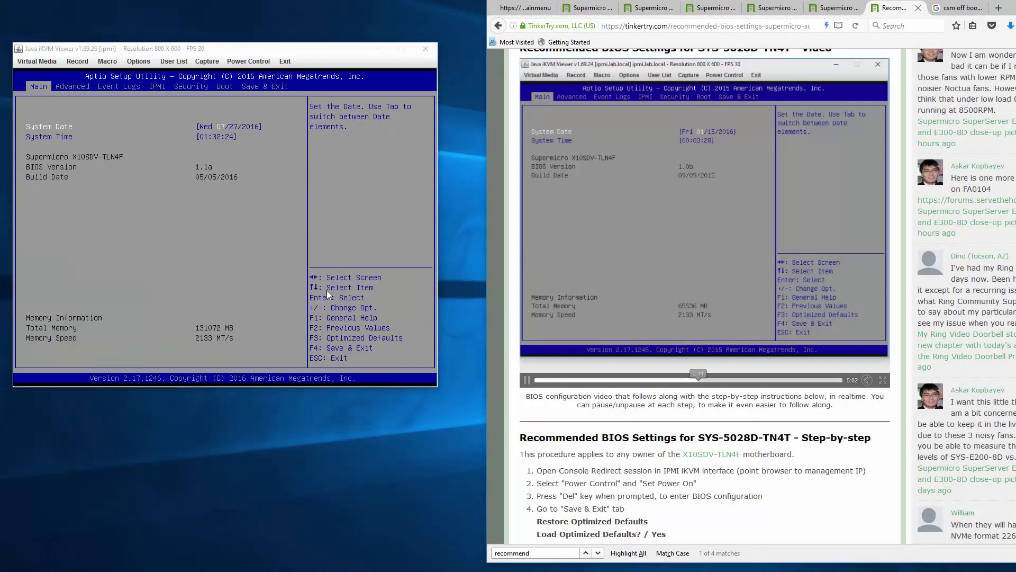
click(189, 205)
key(Right)
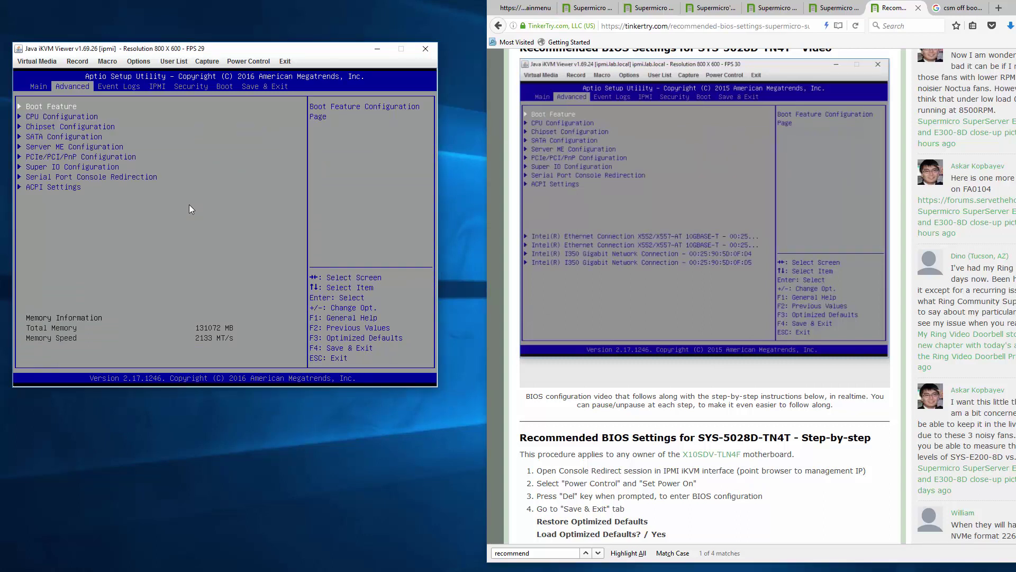
key(Return)
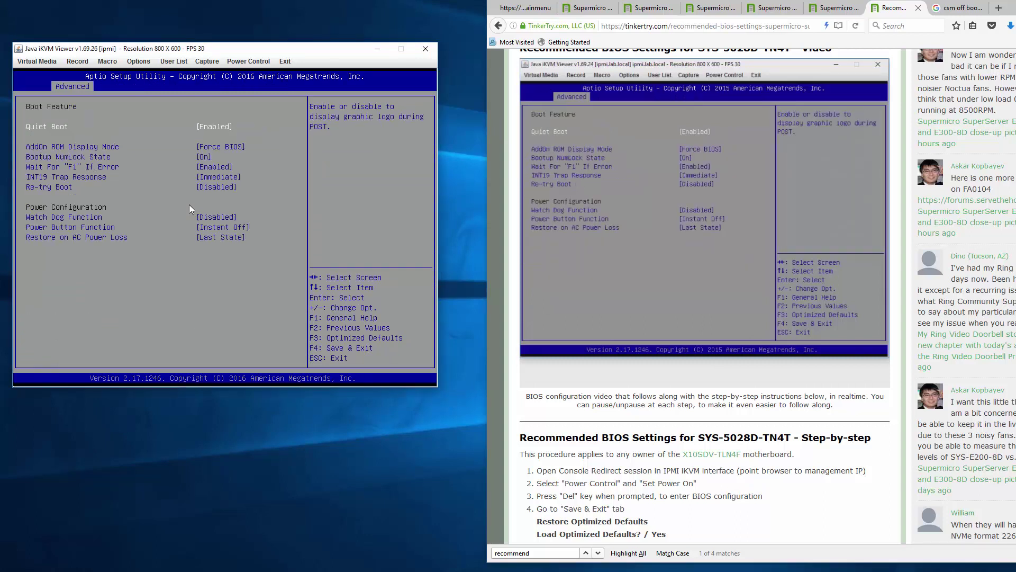
key(Down)
key(Down)
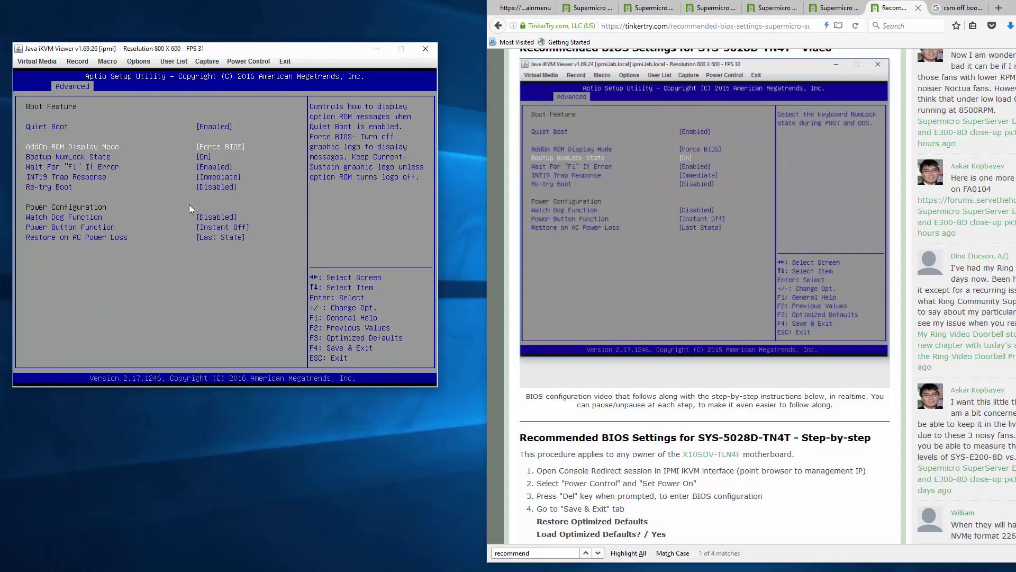
key(Return)
key(Down)
key(Return)
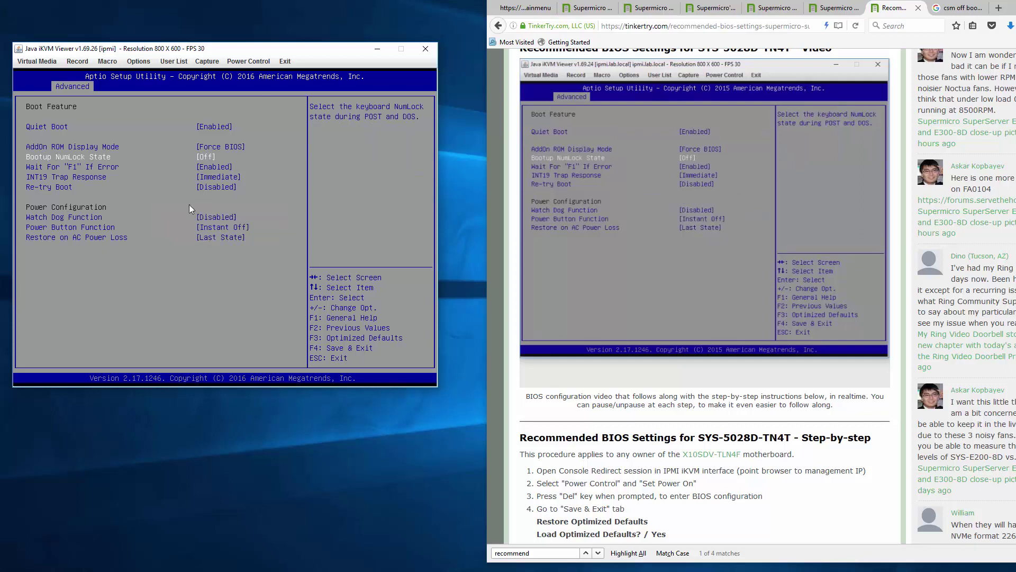
- Set Power Button Function to 4 Seconds Override
key(Down)
key(Down)
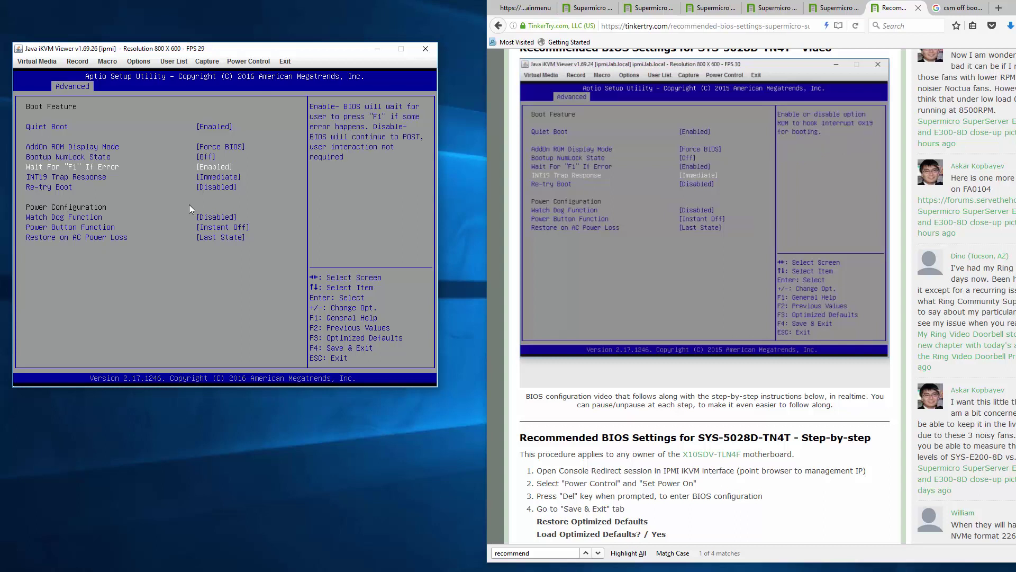
key(Down)
key(Down)
key(Down)
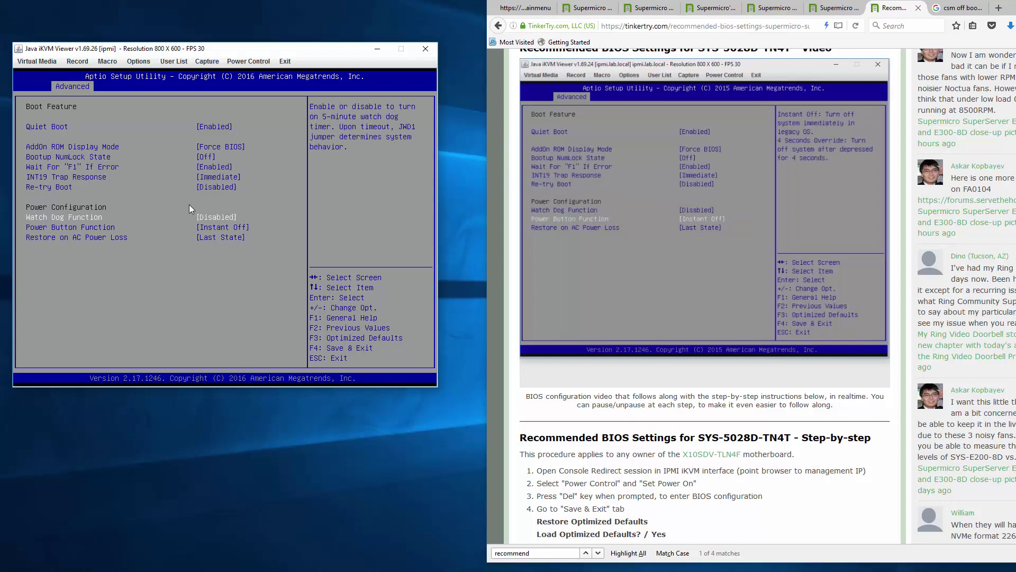
key(Return)
key(Down)
key(Return)
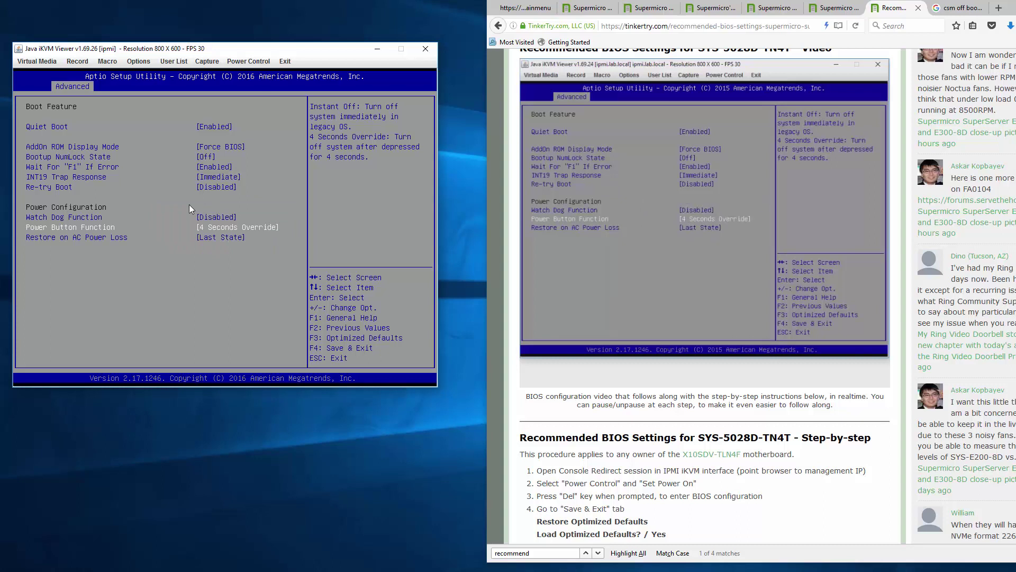
- Change Restore on AC Power Loss, picking Power On, then reopening it to choose Stay Off
key(Down)
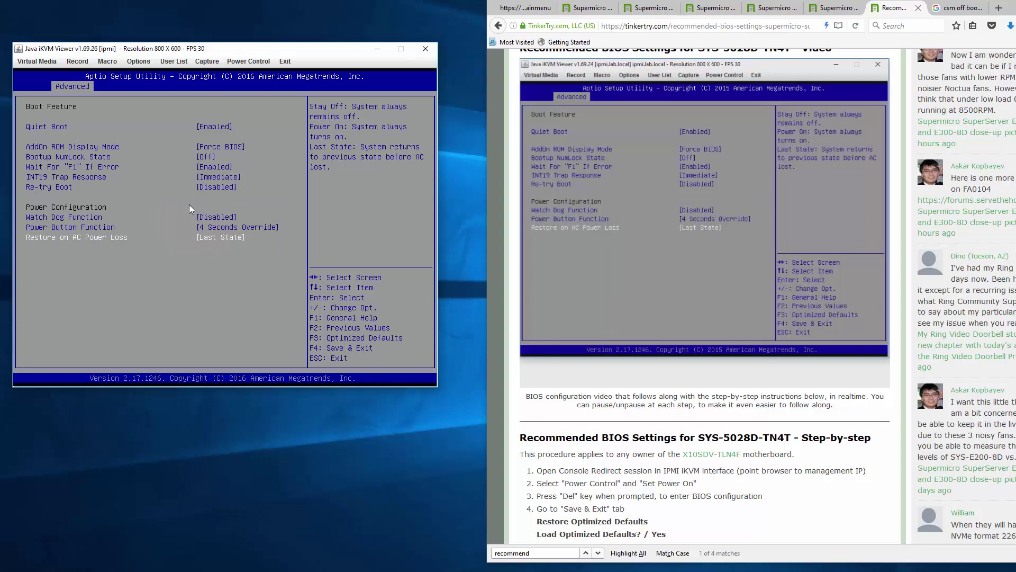
key(Return)
key(Up)
key(Return)
key(Return)
key(Up)
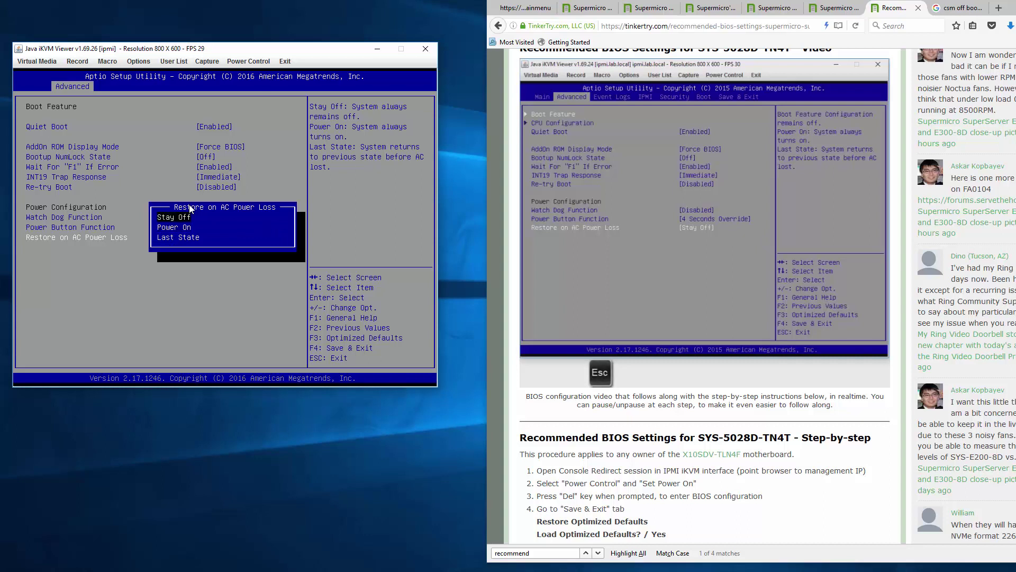
key(Return)
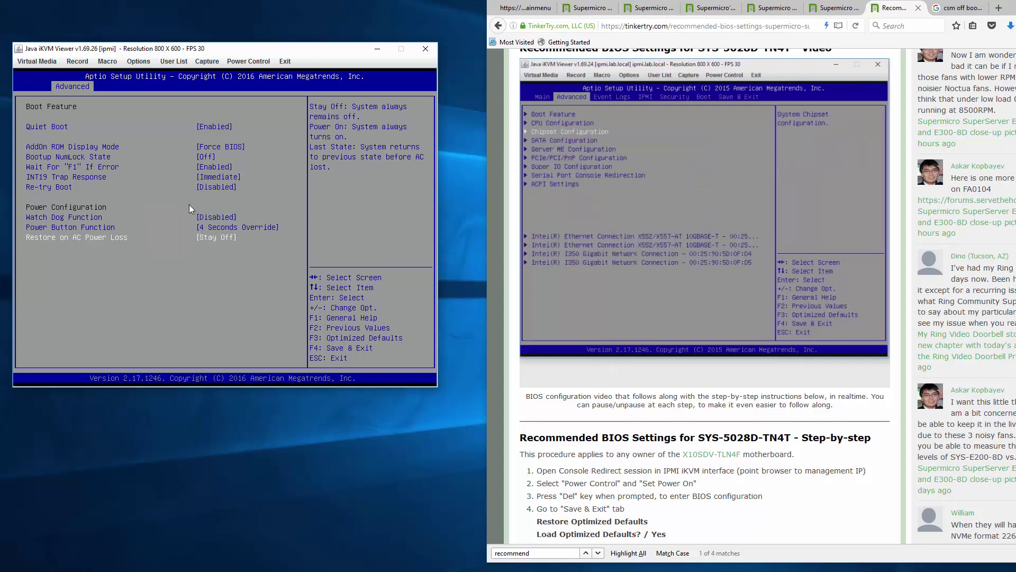
- In Advanced > SATA Configuration, set Port 2 SATA Device Type to Solid State Drive
key(Escape)
key(Down)
key(Down)
key(Down)
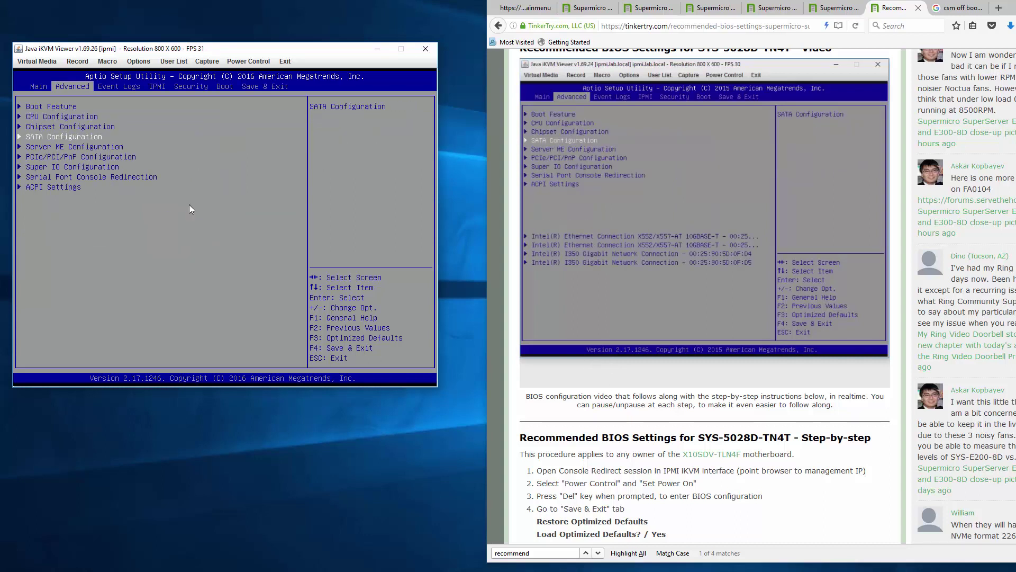
key(Return)
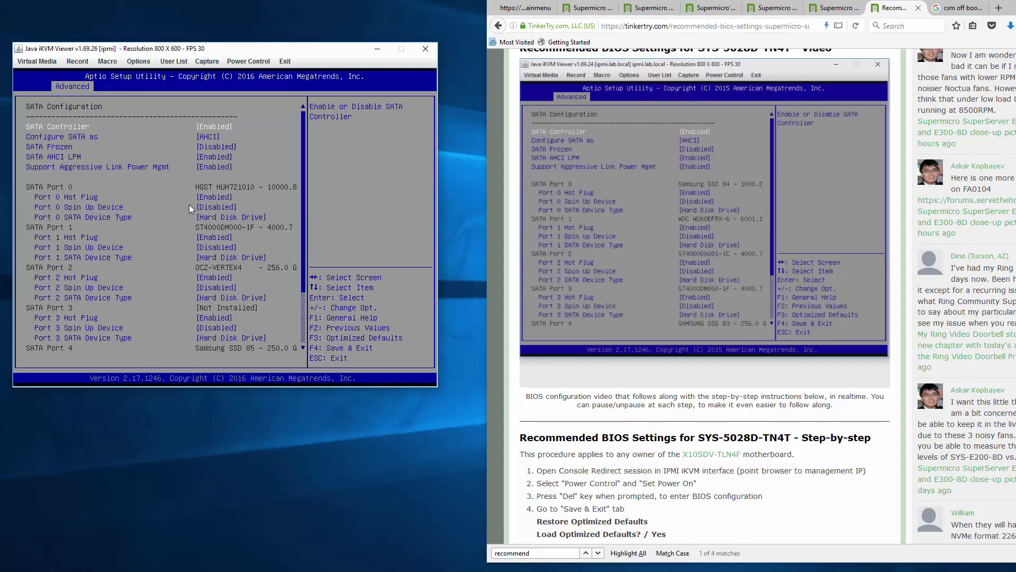
key(Down)
key(Down)
key(Down)
key(Down)
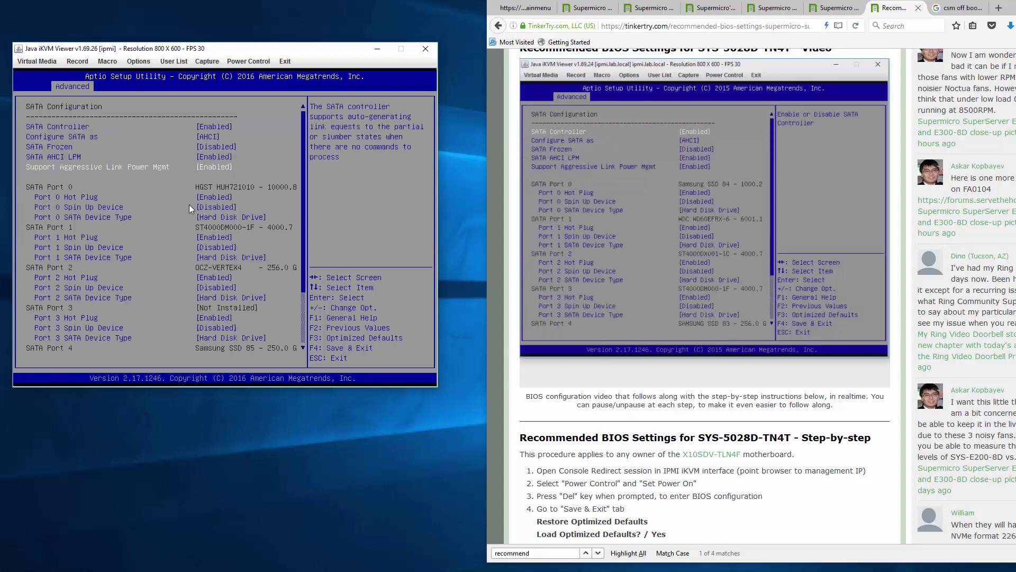
key(Down)
key(Down)
key(Down)
key(Down)
key(Down)
key(Down)
key(Down)
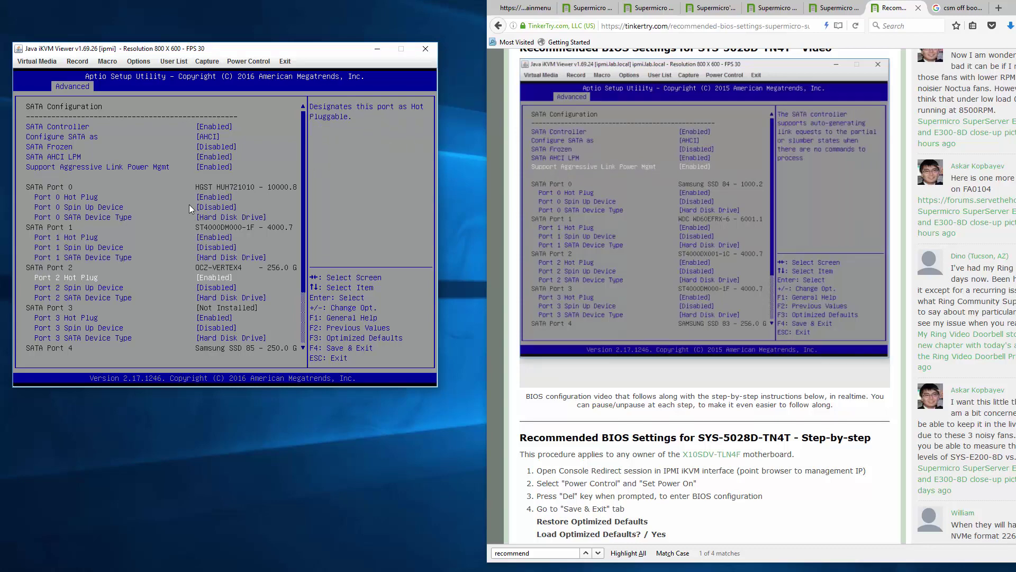
key(Down)
key(Down)
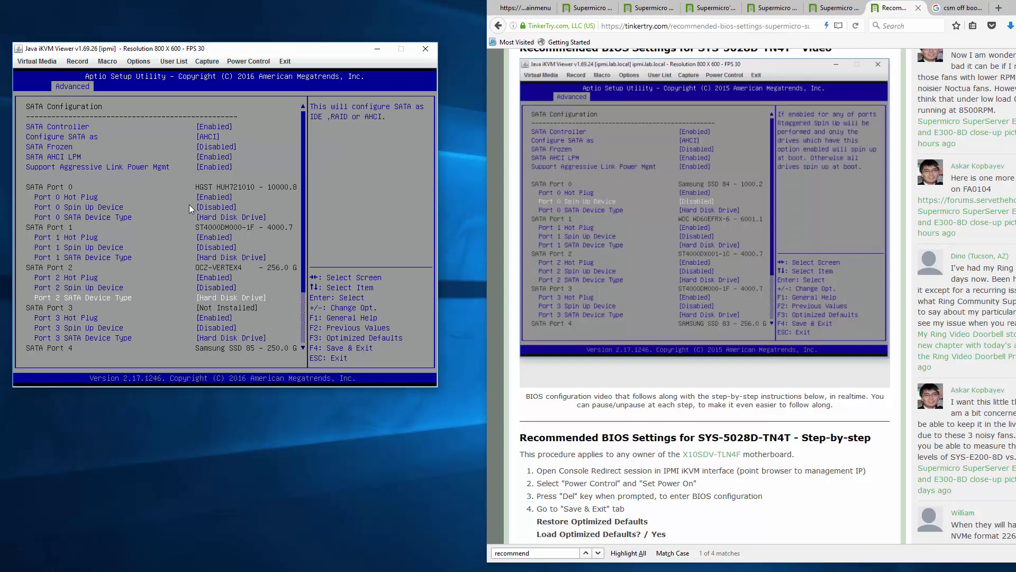
key(Return)
key(Down)
key(Return)
- Set Port 4 and Port 5 SATA Device Type to Solid State Drive
key(Down)
key(Down)
key(Down)
key(Down)
key(Down)
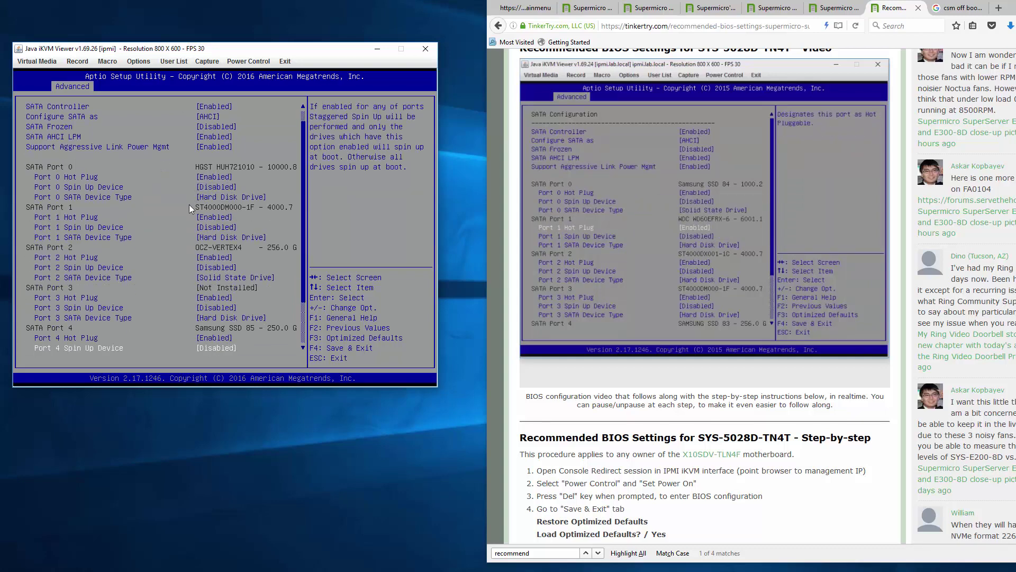
key(Up)
key(Up)
key(Down)
key(Down)
key(Down)
key(Down)
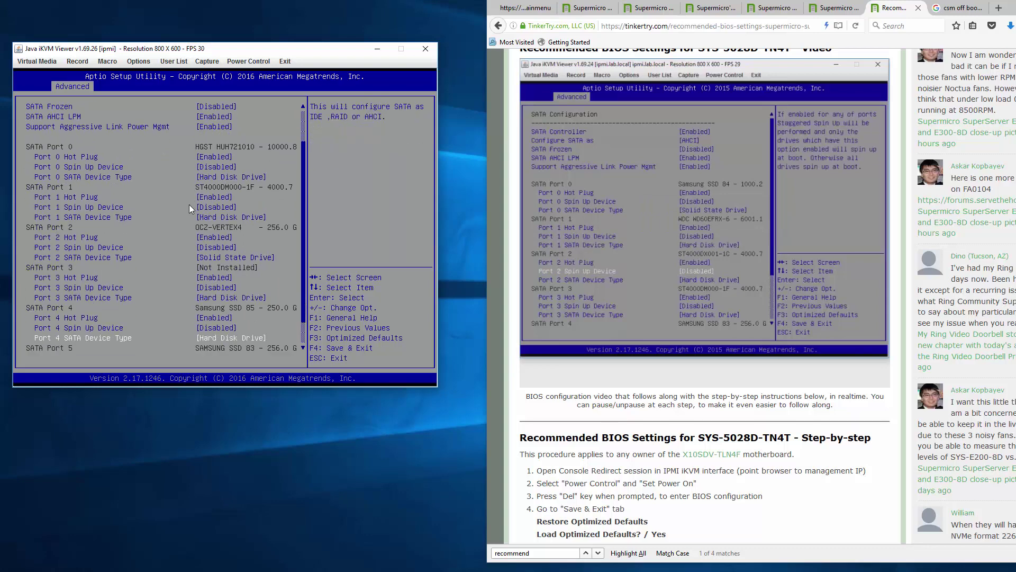
key(Up)
key(Return)
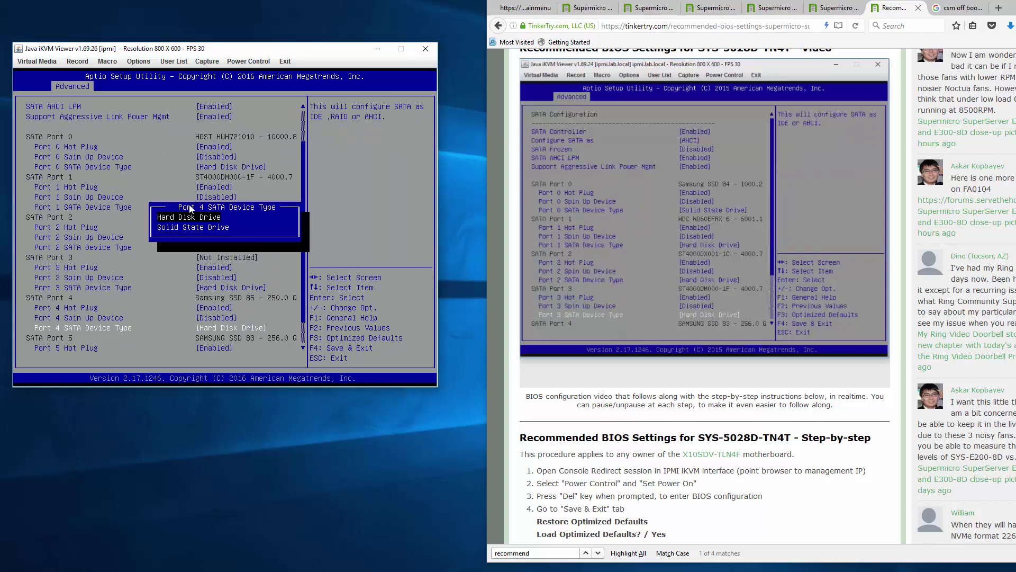
key(Down)
key(Return)
key(Down)
key(Down)
key(Down)
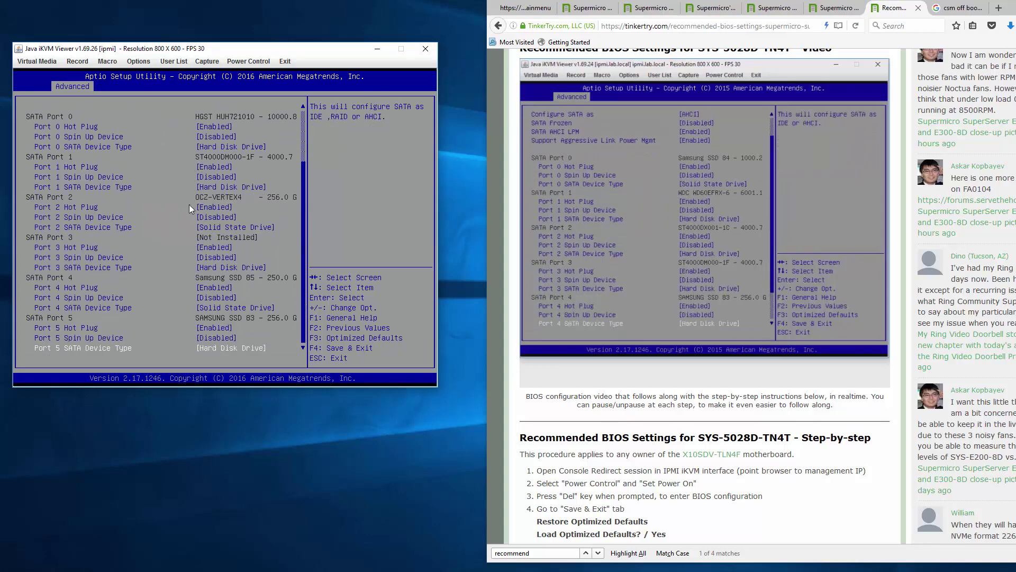
key(Return)
key(Down)
key(Return)
- Review the SATA Configuration list from top to bottom to check the port settings
key(Home)
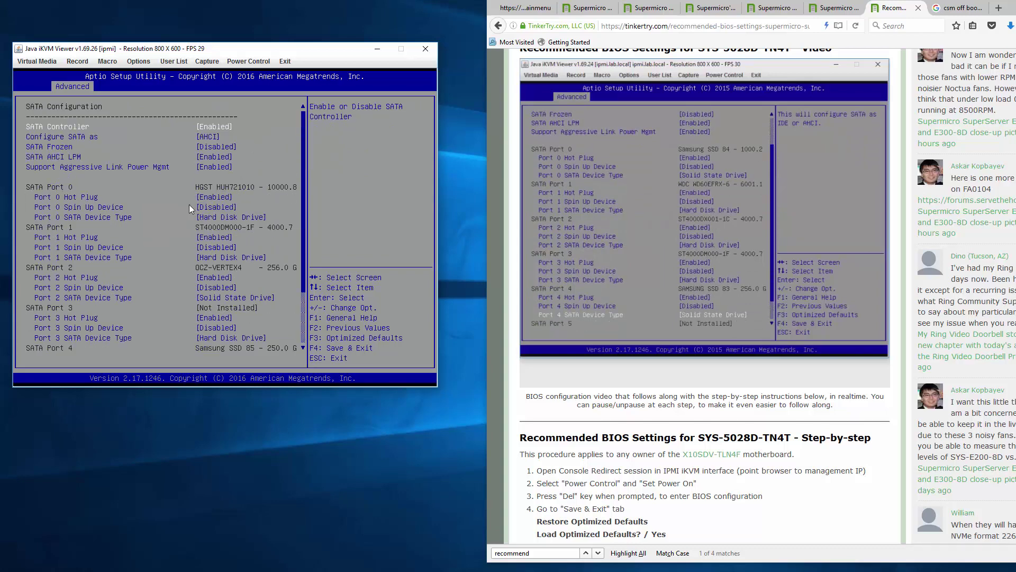
key(Down)
key(End)
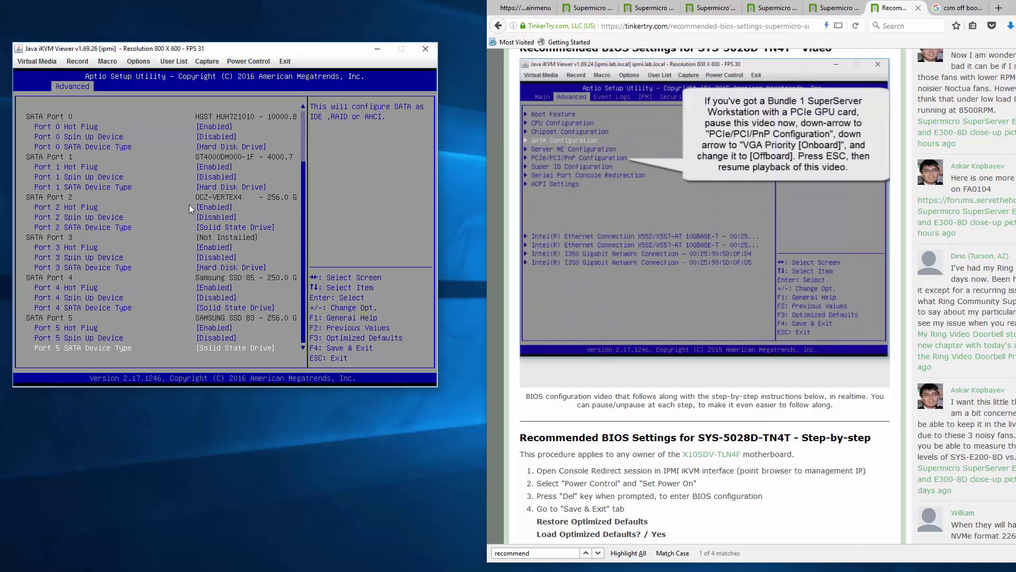
key(Up)
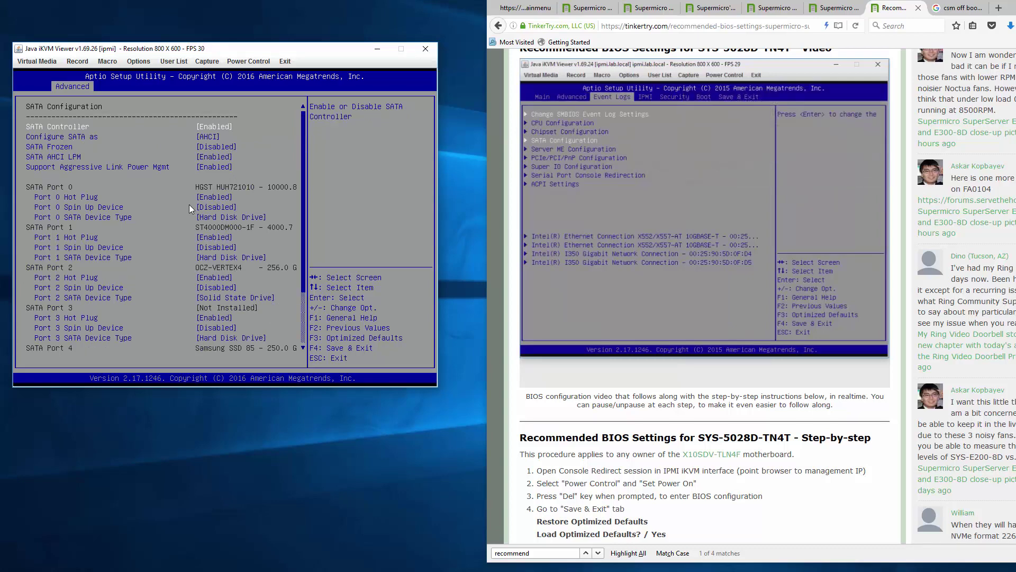
- On the Boot tab, change Boot Mode Select from DUAL to UEFI
key(Escape)
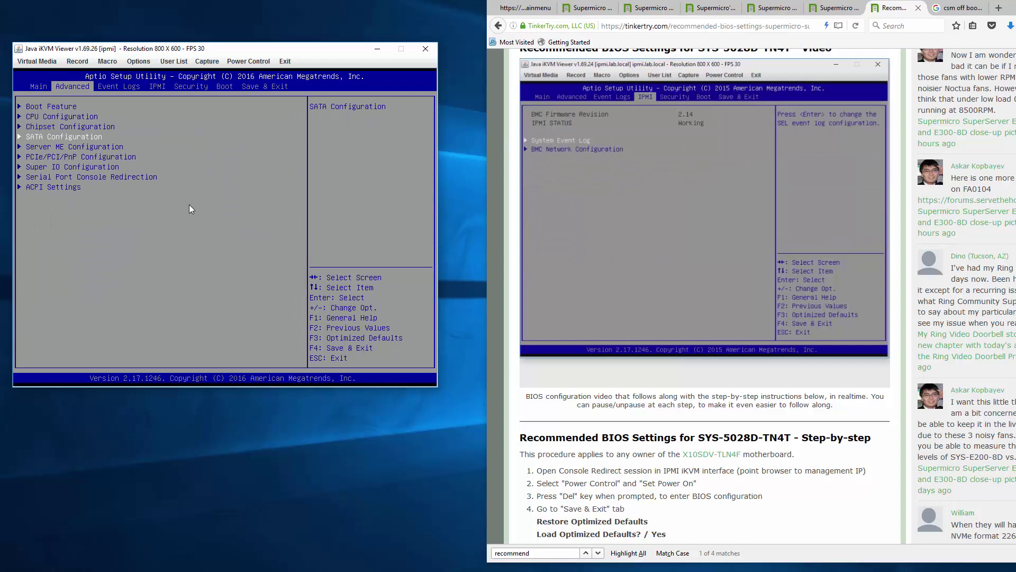
key(Right)
key(Right)
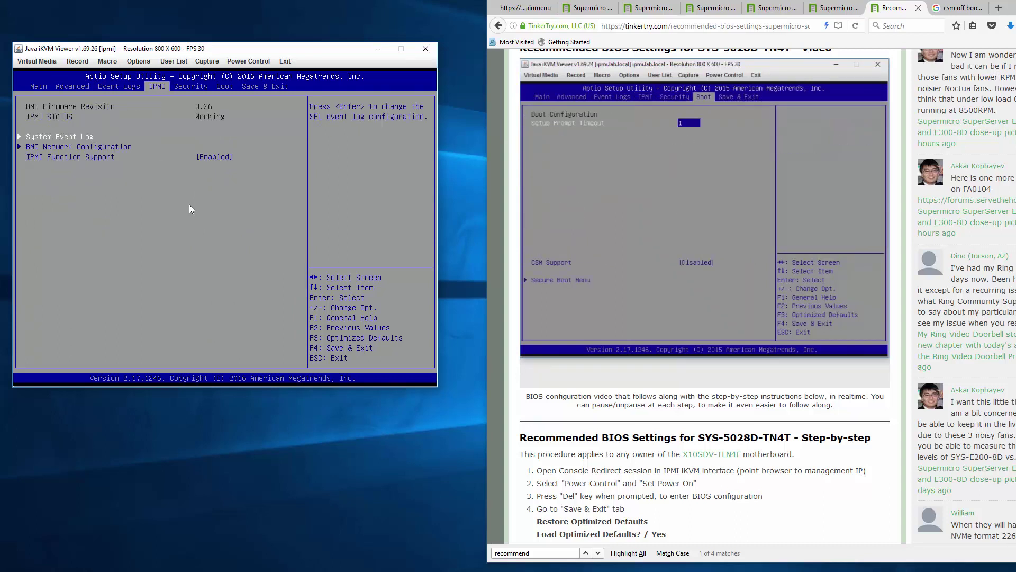
key(Right)
key(Right)
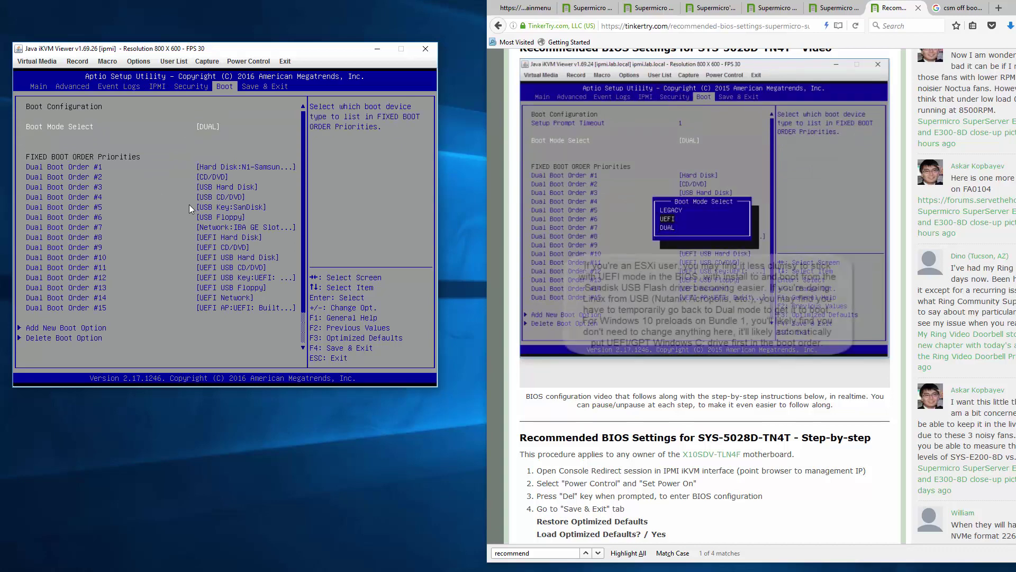
key(Up)
key(Down)
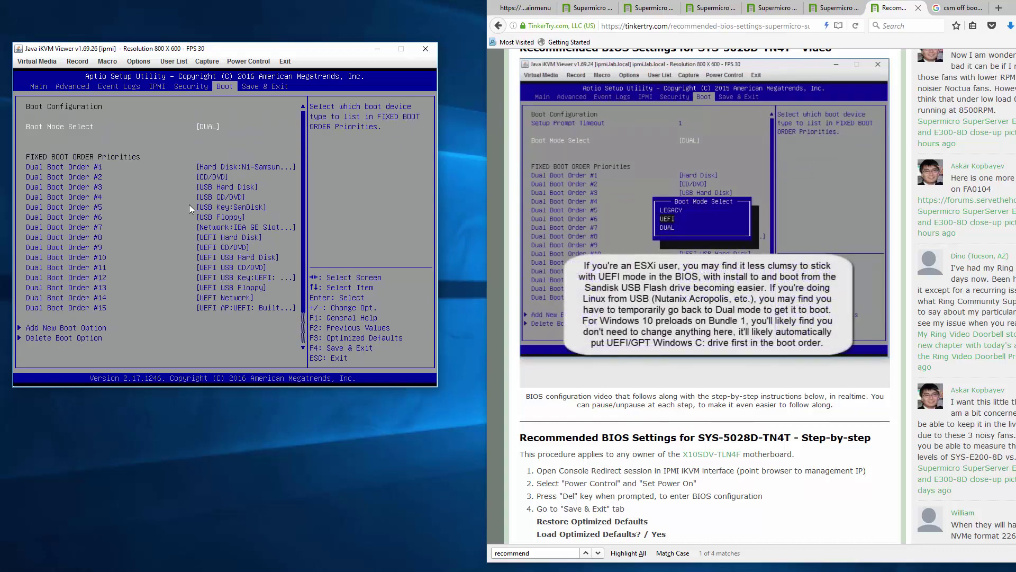
key(Return)
key(Up)
key(Return)
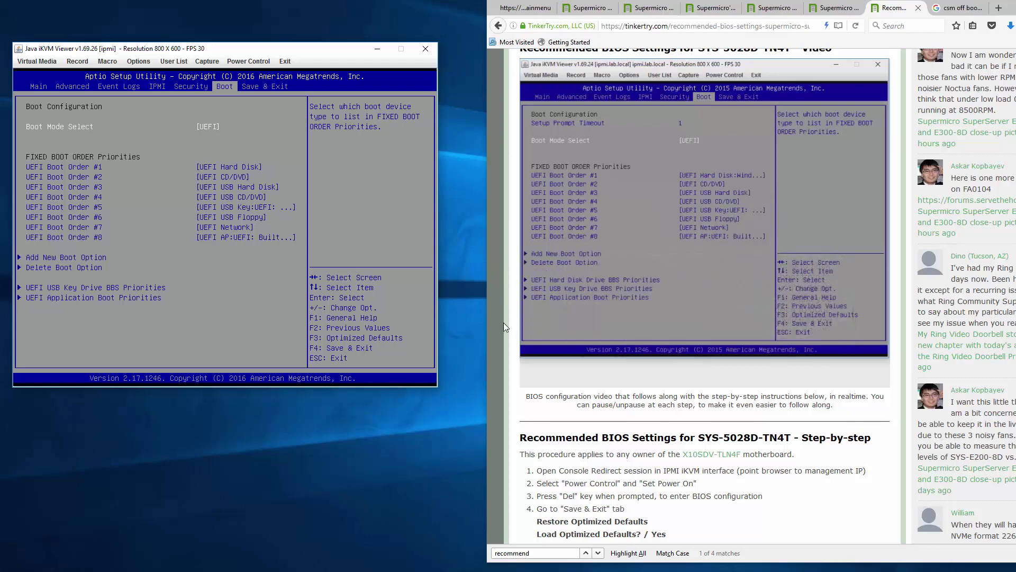
key(Right)
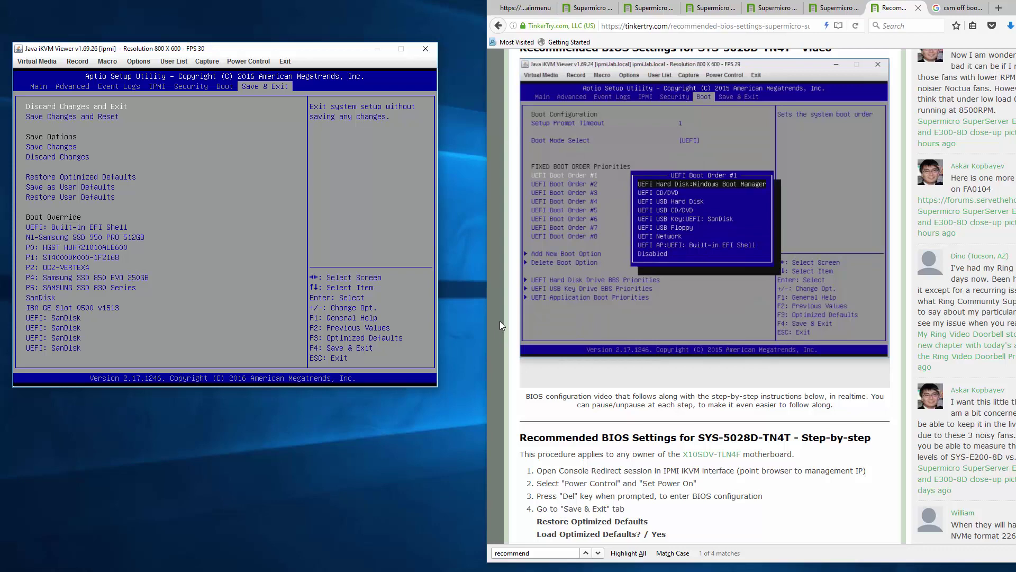
key(Left)
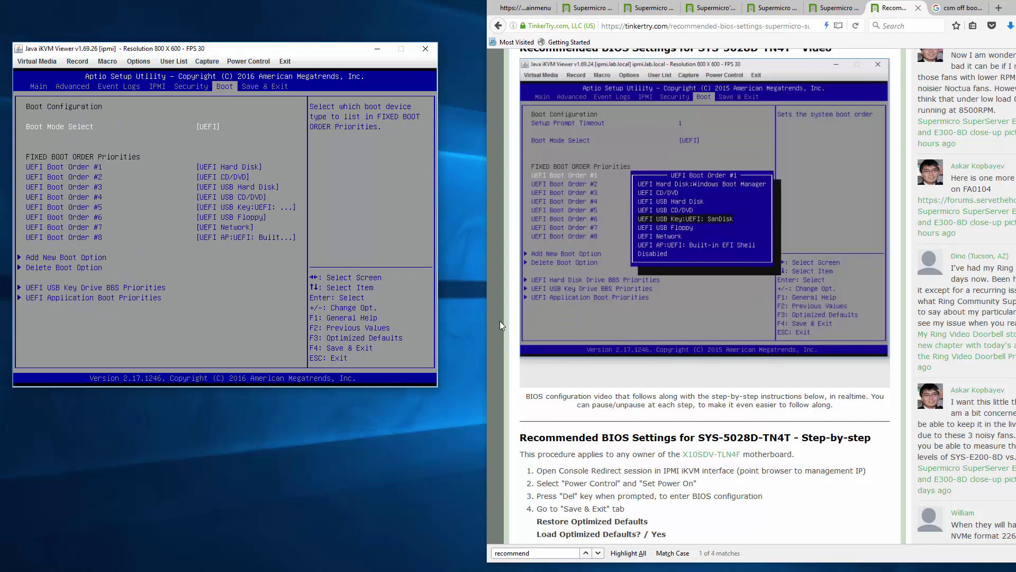
key(Down)
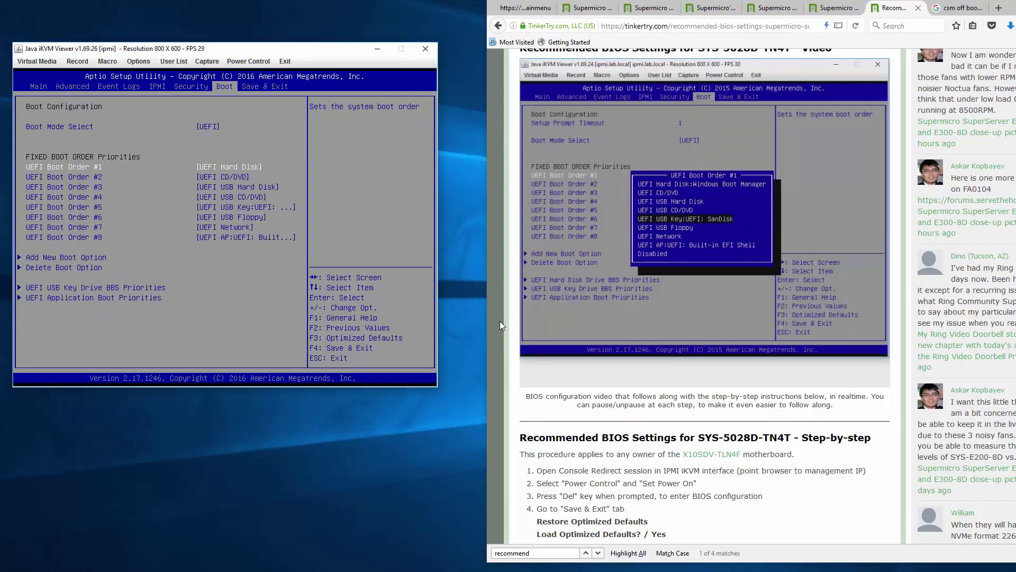
key(Return)
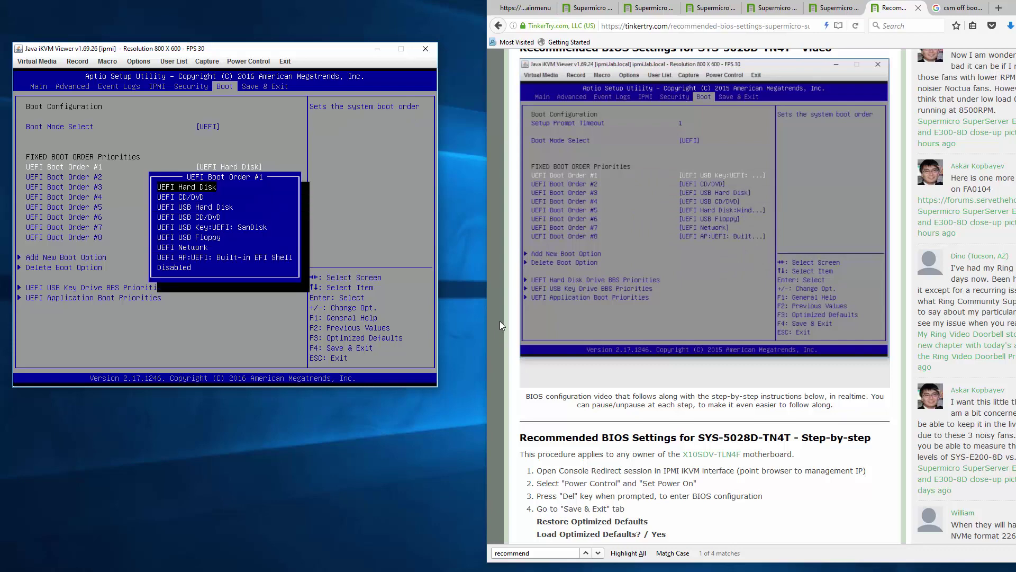
key(Down)
key(Down)
key(Down)
key(Down)
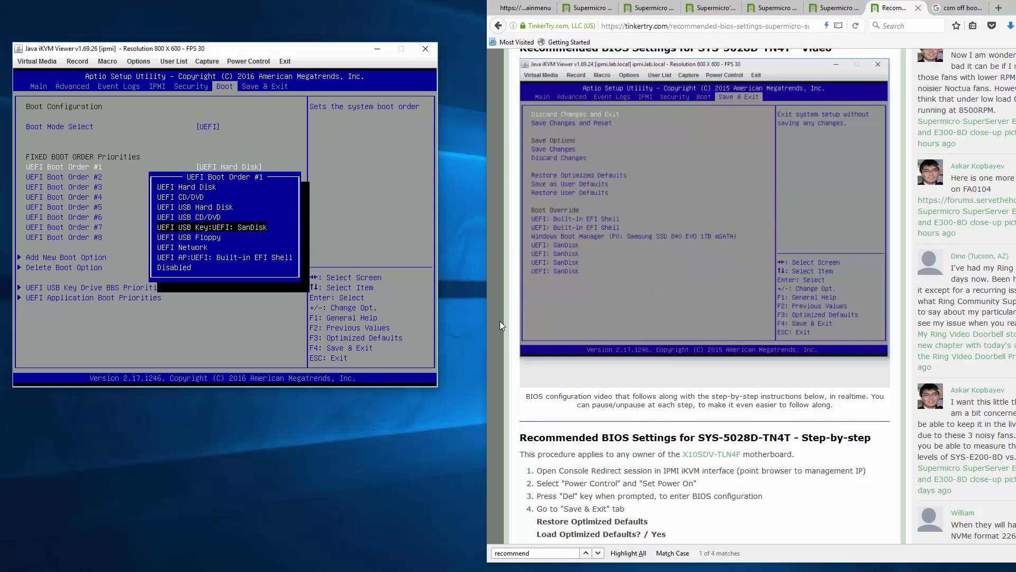
key(Return)
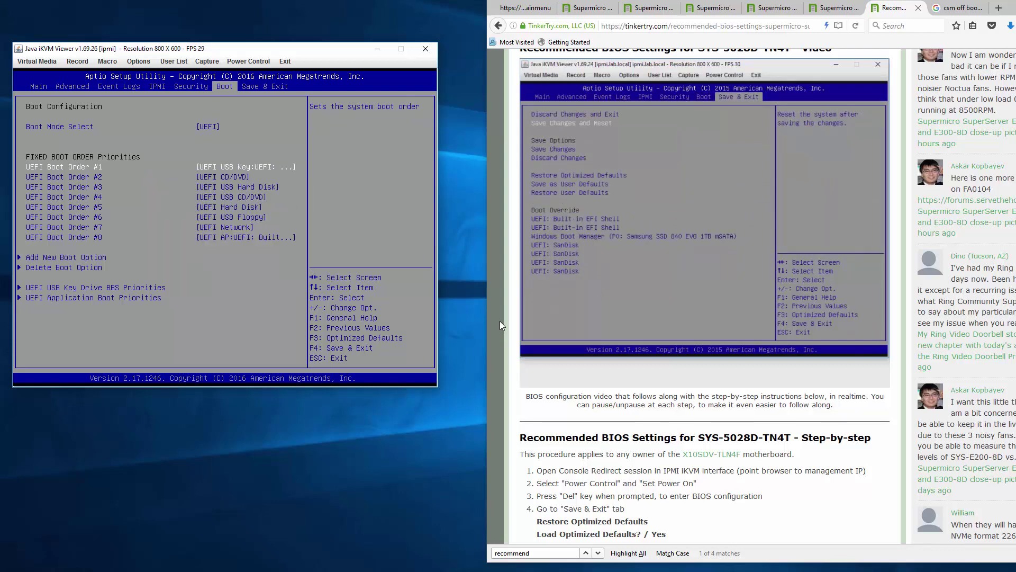
key(Right)
key(Down)
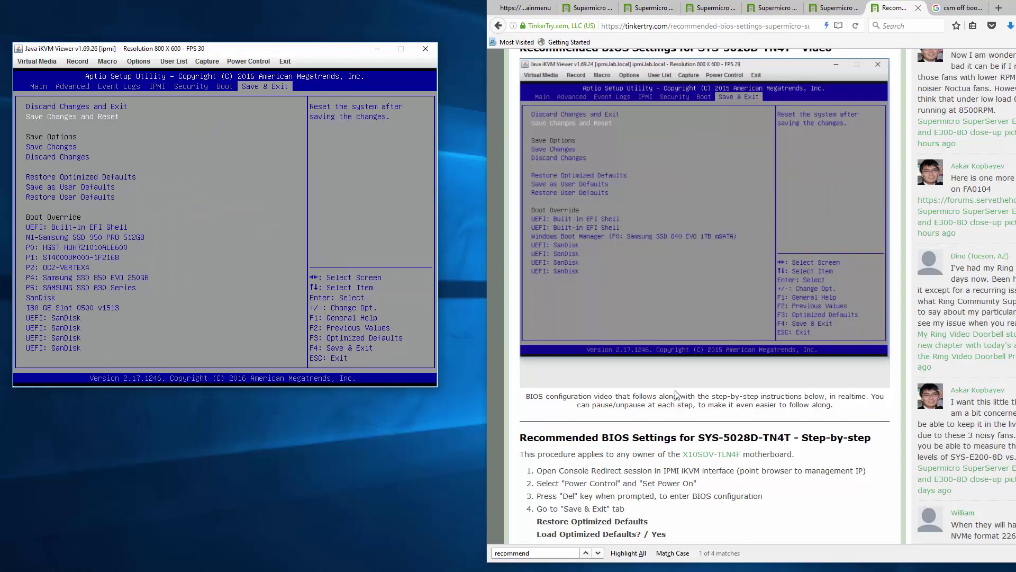
click(528, 380)
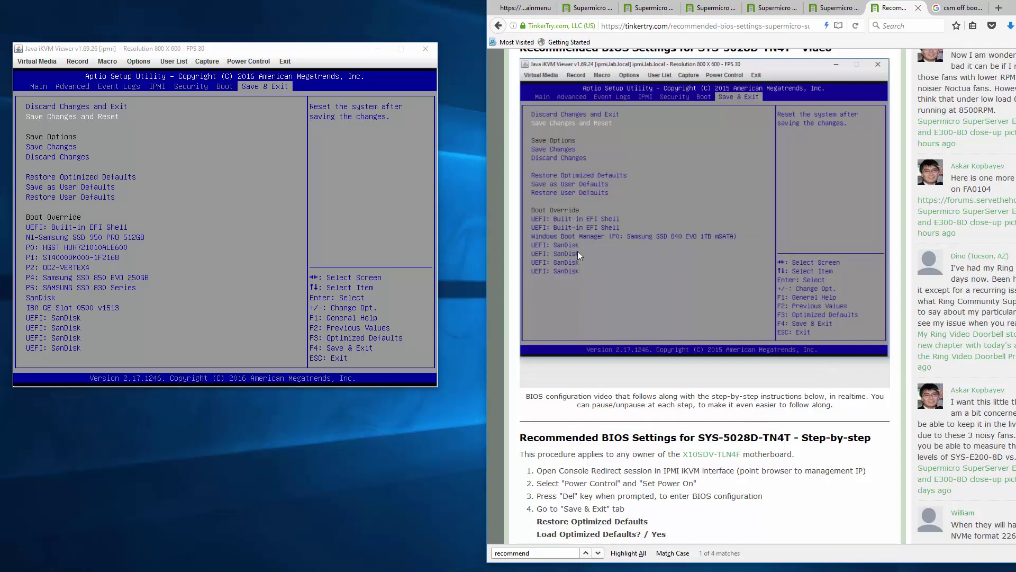
click(223, 173)
- Dismiss the save prompt and look at the Advanced > Boot Feature page
key(Down)
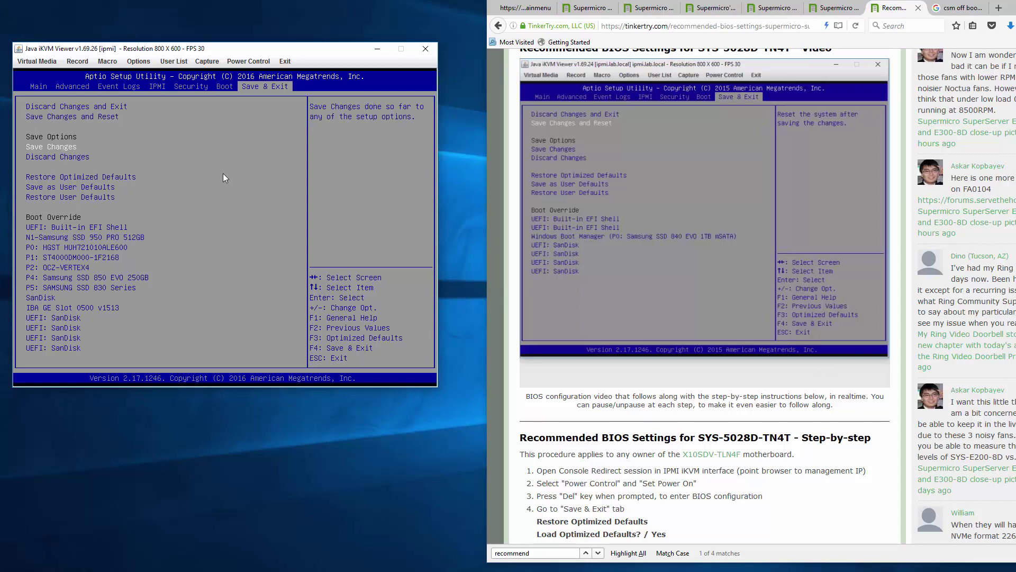
key(Return)
key(Return)
key(Right)
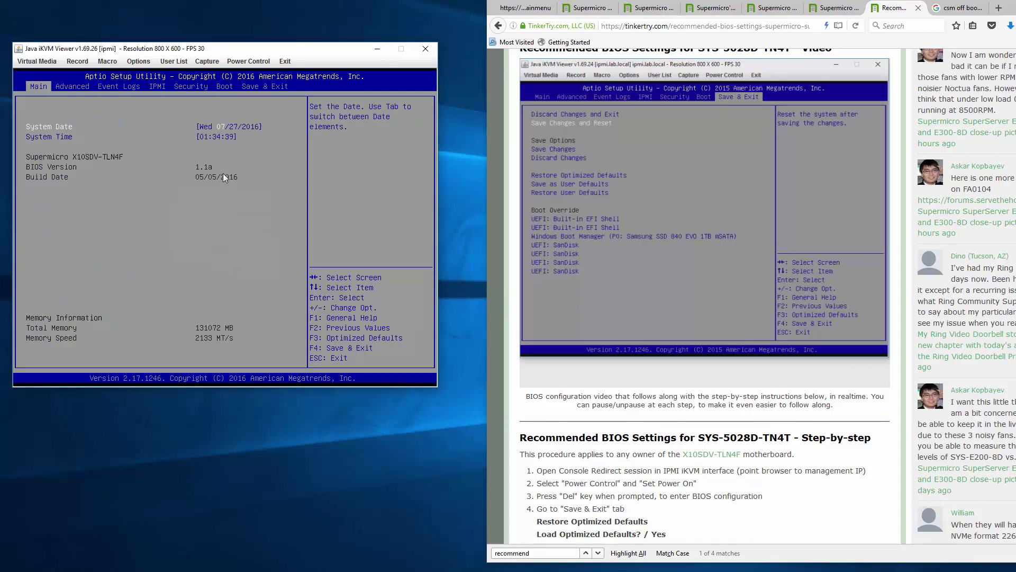
key(Right)
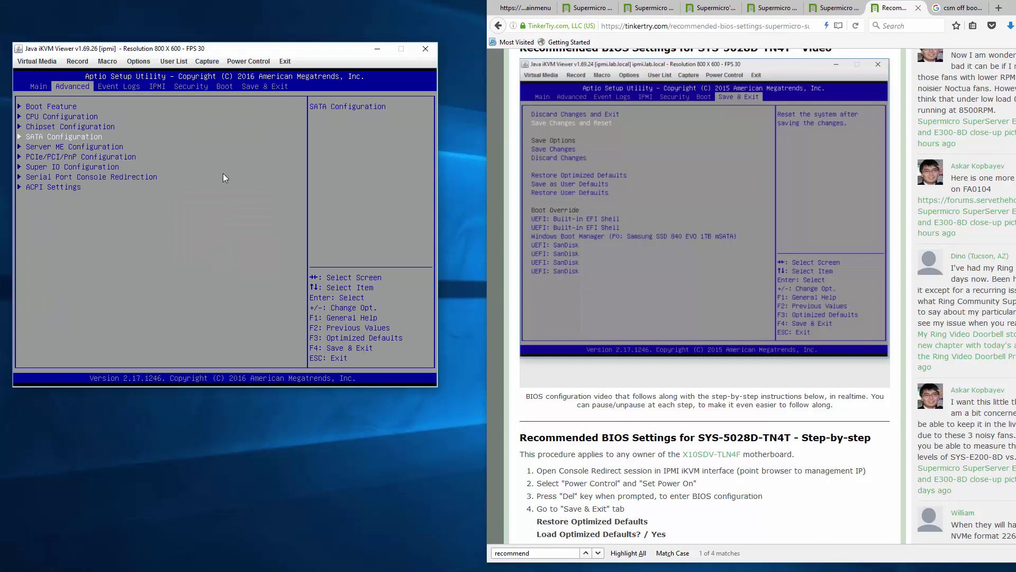
key(Up)
key(Up)
key(Up)
key(Return)
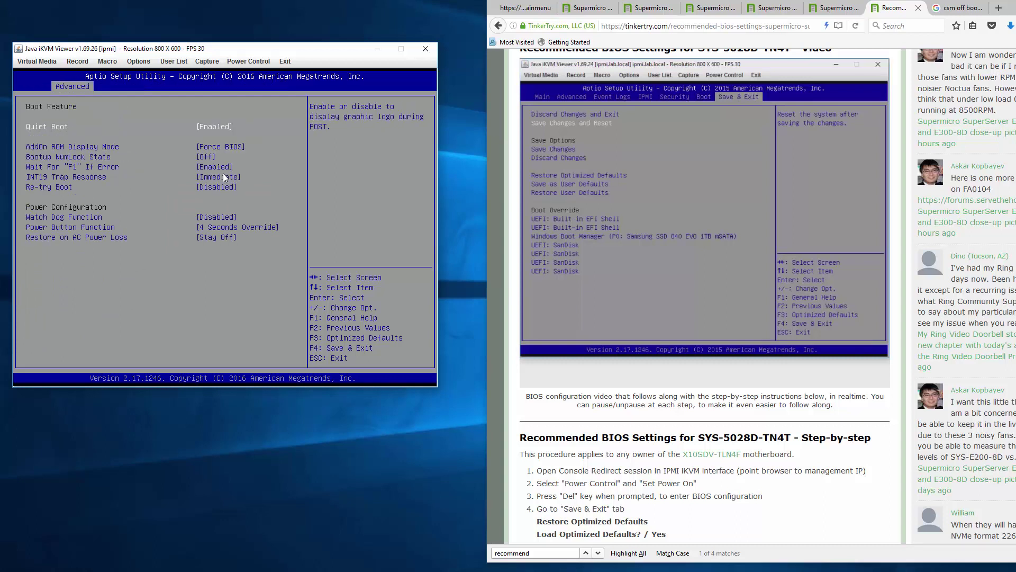
key(Escape)
- Open CPU Configuration > Advanced Power Management and view CPU P State Control
key(Down)
key(Return)
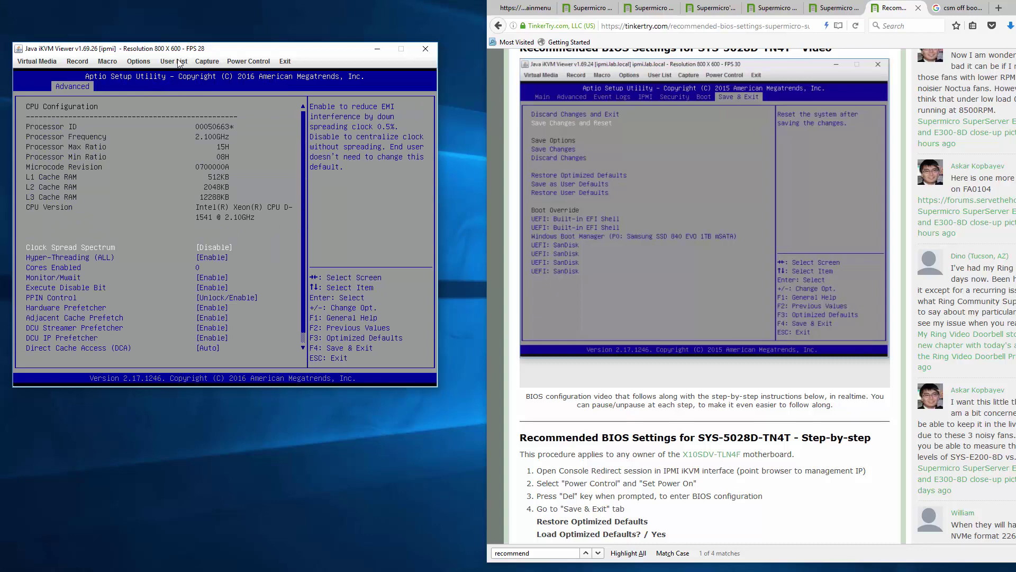
key(Up)
key(Return)
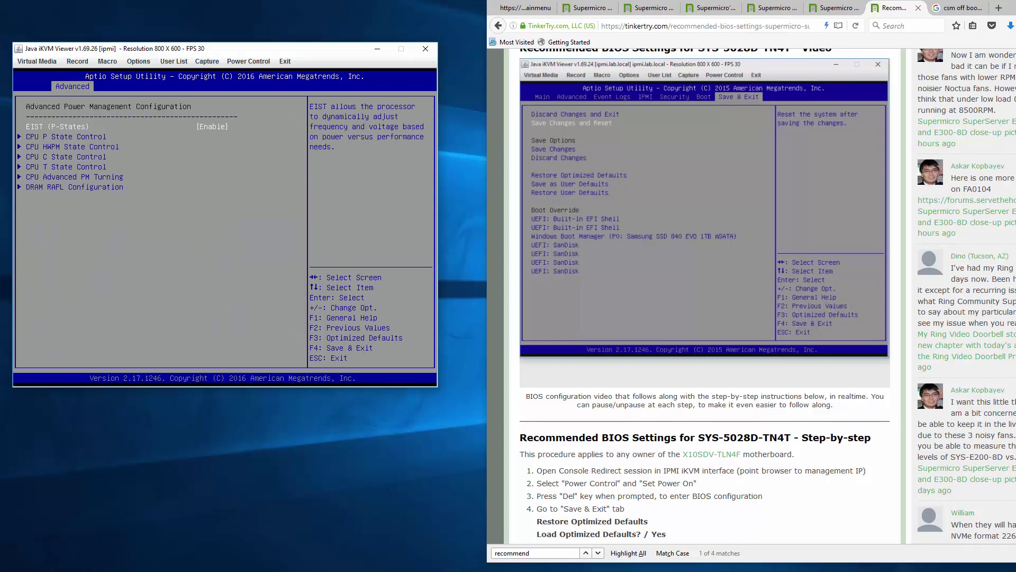
key(Down)
key(Down)
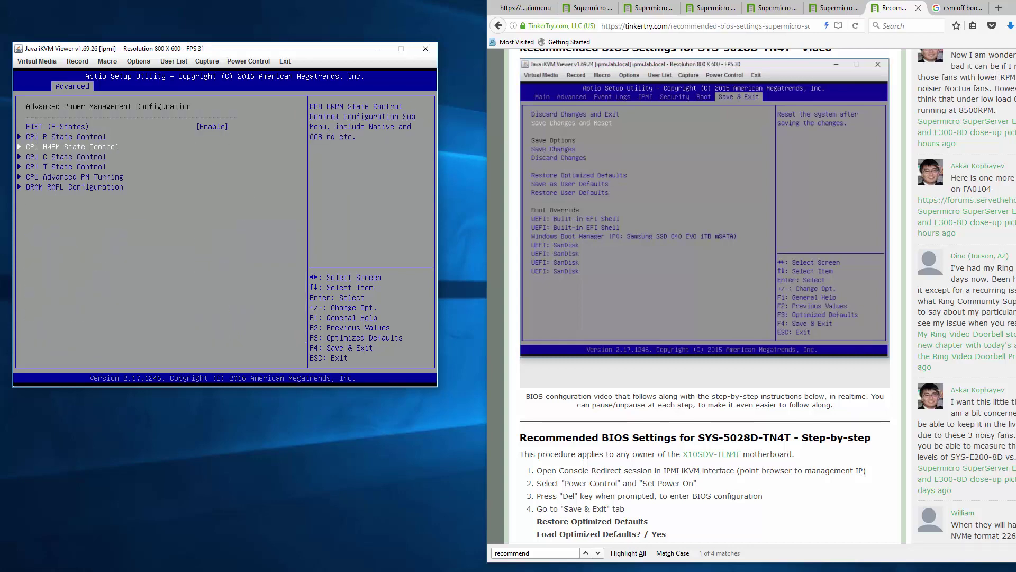
key(Up)
key(Return)
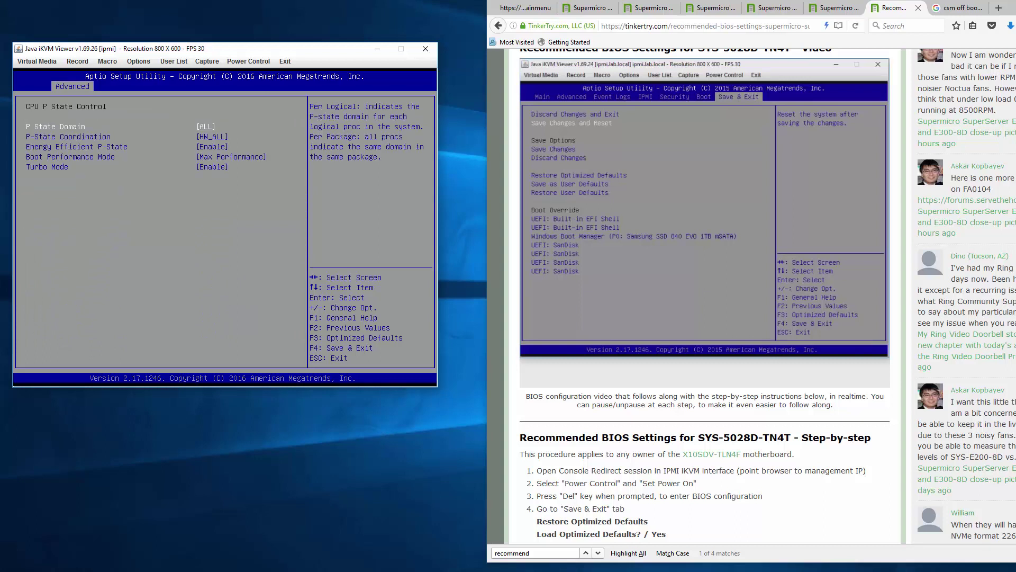
- Review HWPM, C State, T State, Advanced PM Tuning, PowerCTL_MSR and DRAM RAPL submenus
key(Escape)
key(Down)
key(Return)
key(Escape)
key(Down)
key(Return)
key(Escape)
key(Down)
key(Return)
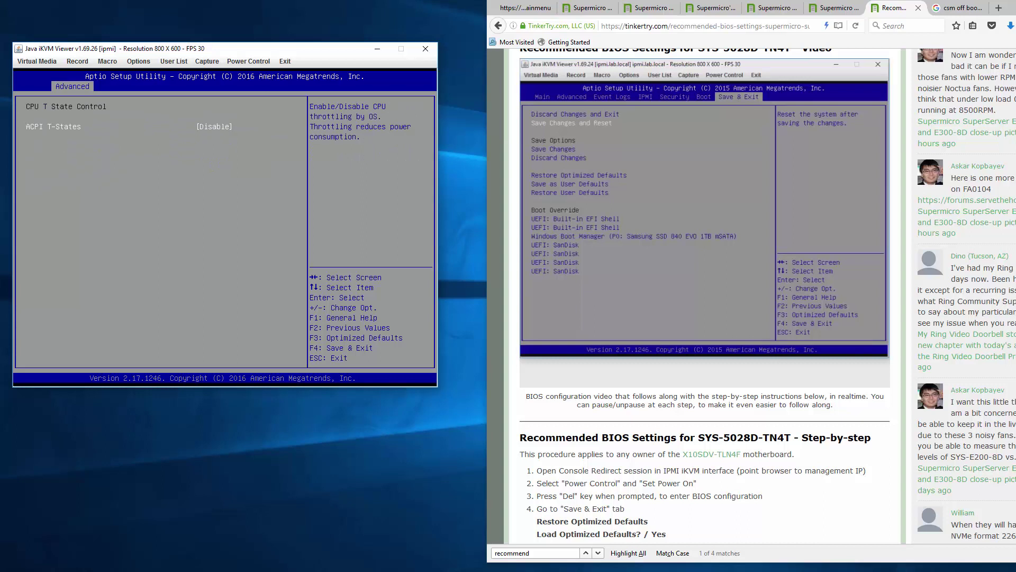
key(Escape)
key(Down)
key(Return)
key(Escape)
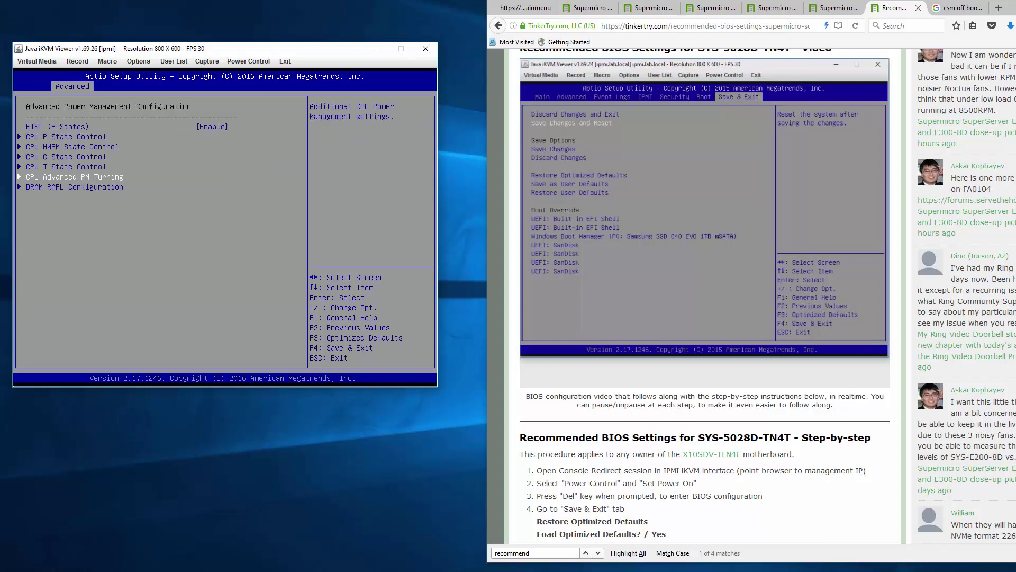
key(Return)
key(Return)
key(Escape)
key(Down)
key(Return)
key(Escape)
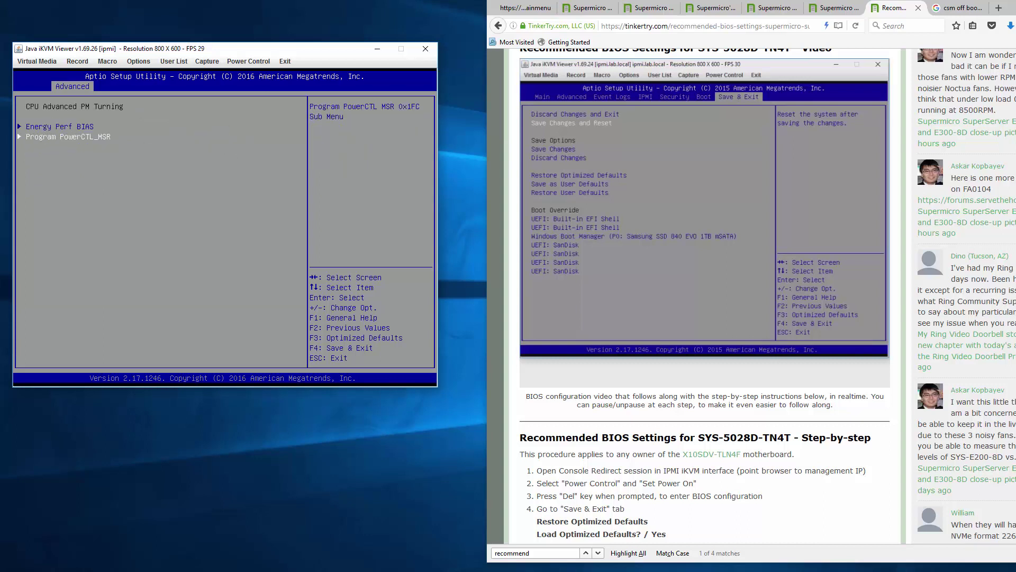
key(Escape)
key(Down)
key(Return)
key(Escape)
- Check Intel Virtualization Technology in CPU Configuration, then return to the Advanced list
key(Escape)
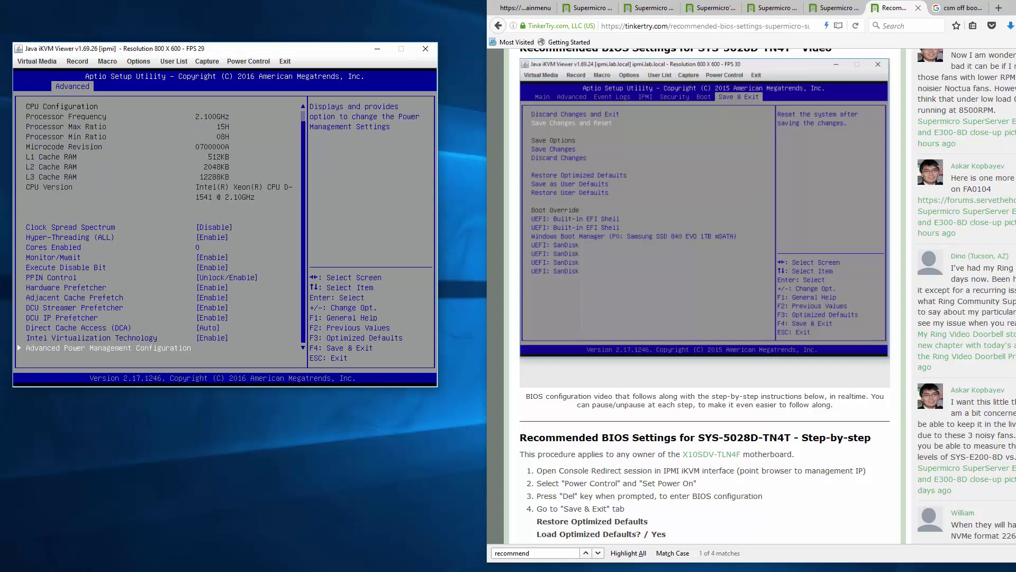
key(Up)
key(Down)
key(Up)
key(Down)
key(Down)
key(Escape)
- In Chipset > North Bridge, review IIO Configuration and Intel VT for Directed I/O settings
key(Down)
key(Return)
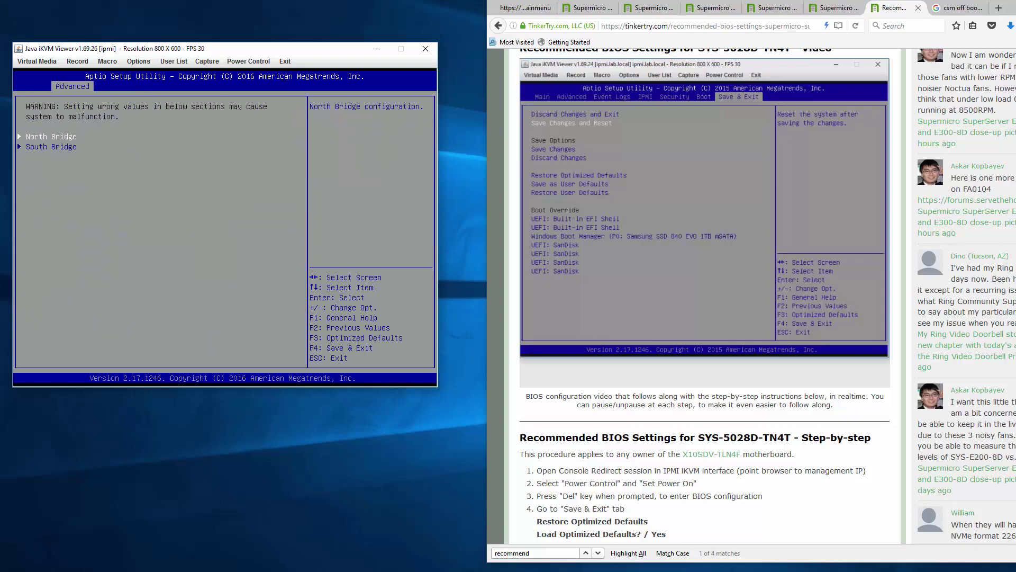
key(Return)
key(Return)
key(Escape)
key(Return)
key(Down)
key(Down)
key(Down)
key(Return)
key(Escape)
key(Escape)
- Check the DIMM Information page under Memory Configuration
key(Down)
key(Return)
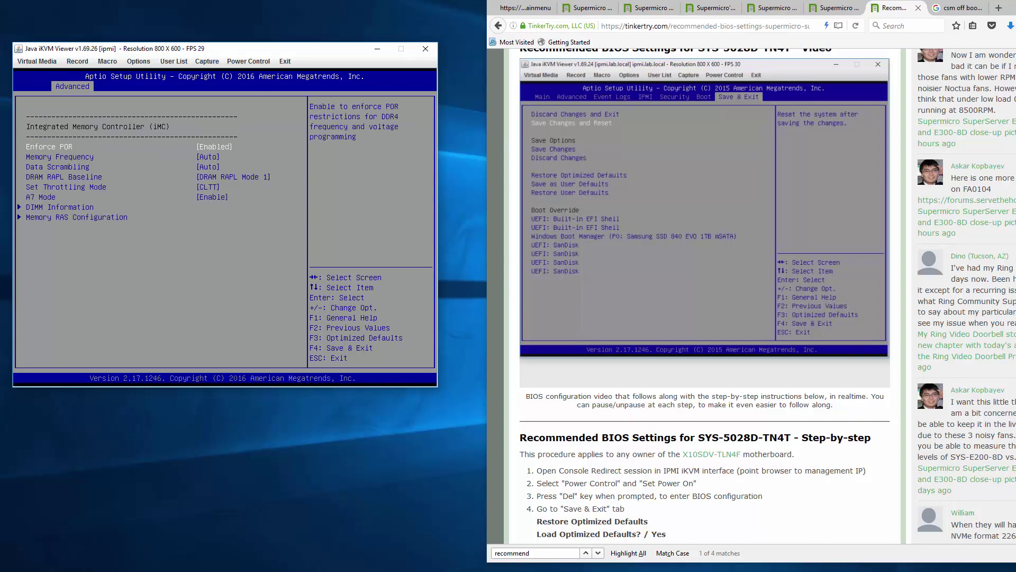
key(Down)
key(Down)
key(Down)
key(Down)
key(Down)
key(Down)
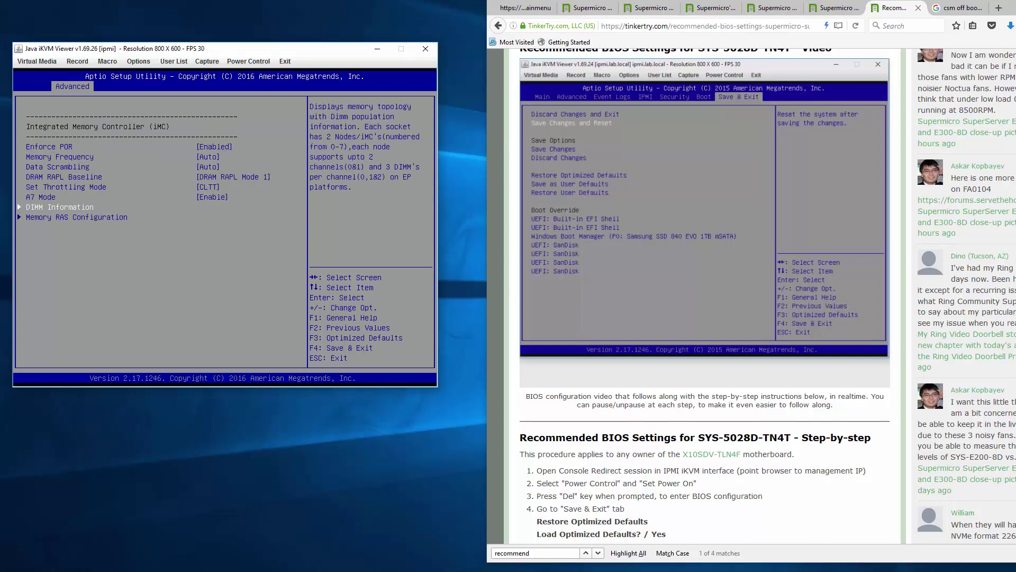
key(Return)
key(Escape)
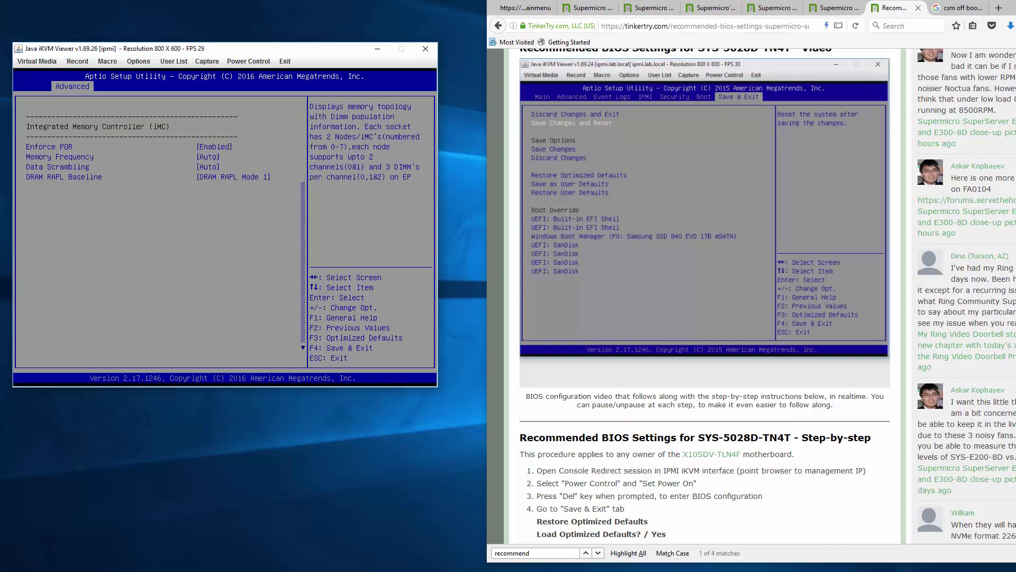
key(Down)
key(Escape)
key(Escape)
- Review the South Bridge USB Configuration and the SATA Configuration pages
key(Down)
key(Return)
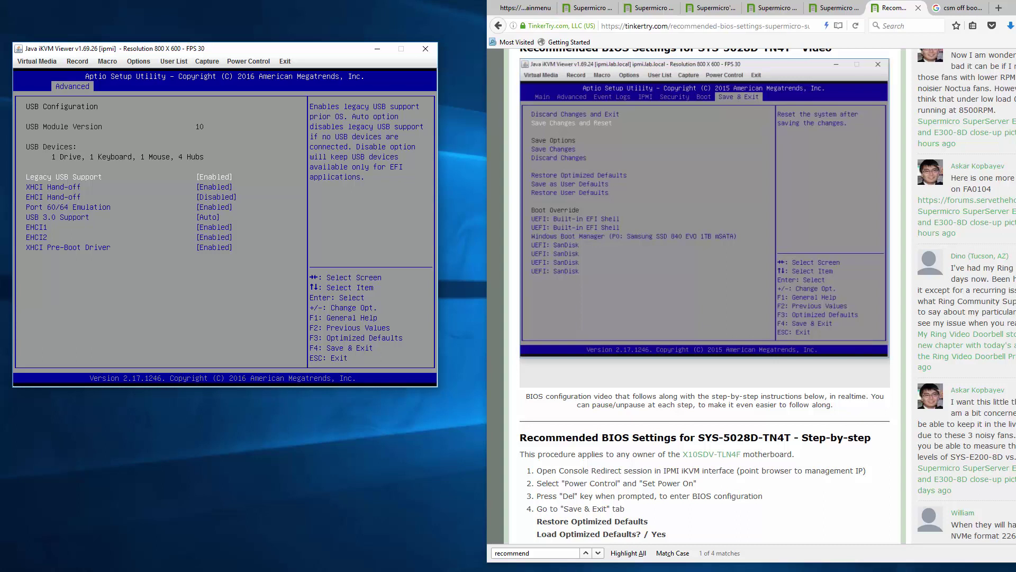
key(Escape)
key(Escape)
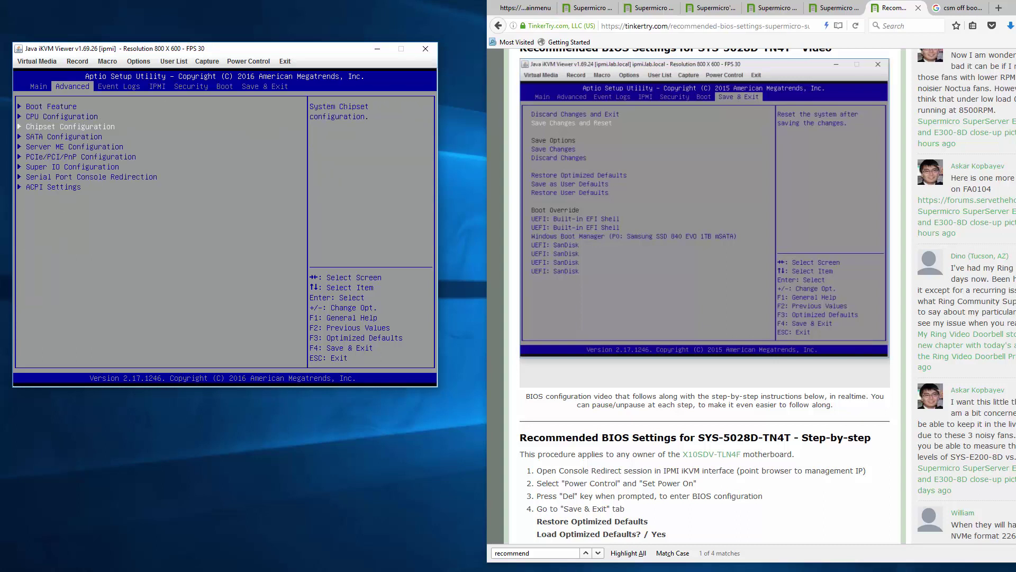
key(Down)
key(Return)
key(Escape)
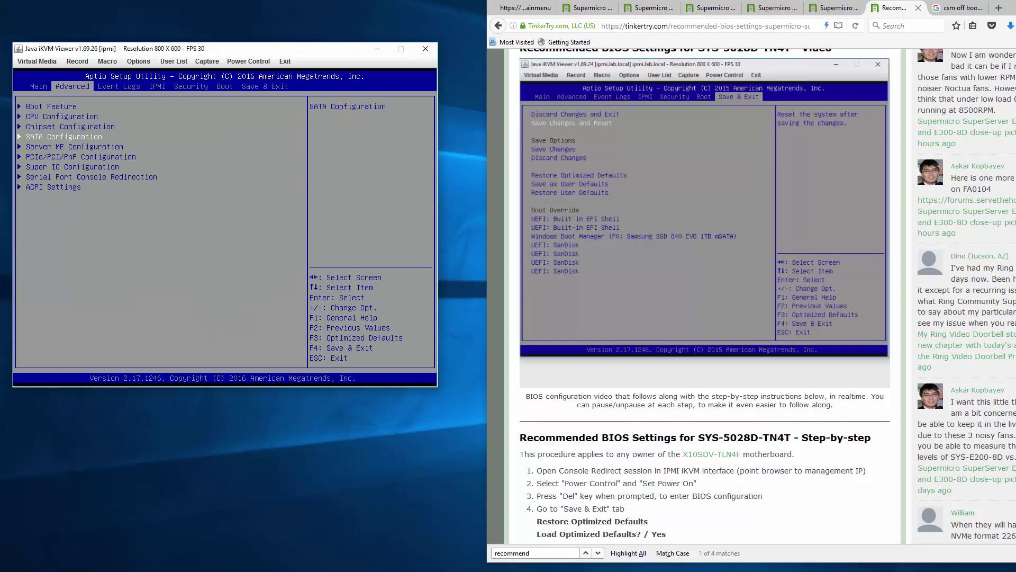
- Look at Server ME Configuration, then enter PCIe/PCI/PnP Configuration
key(Down)
key(Return)
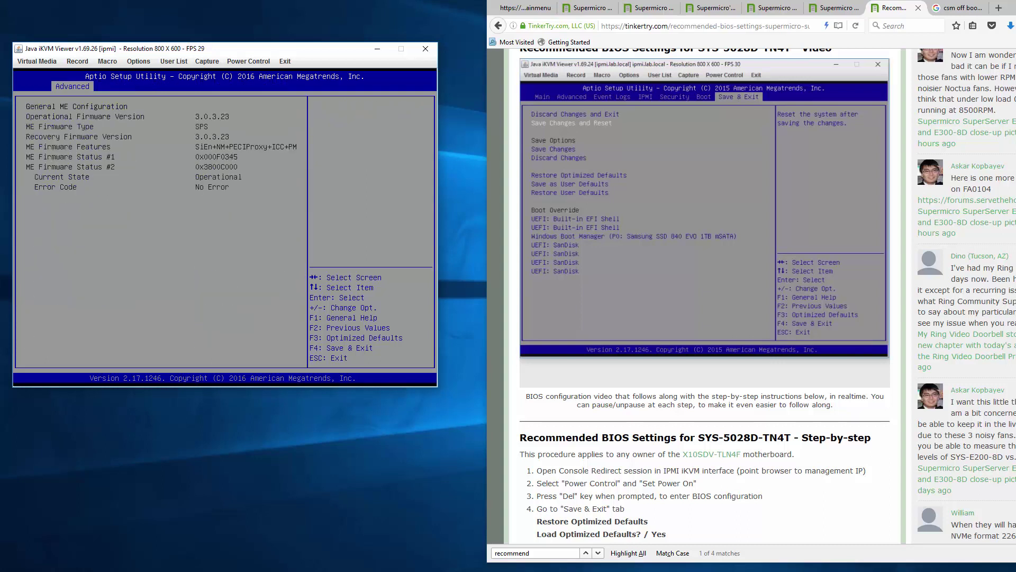
key(Escape)
key(Down)
key(Return)
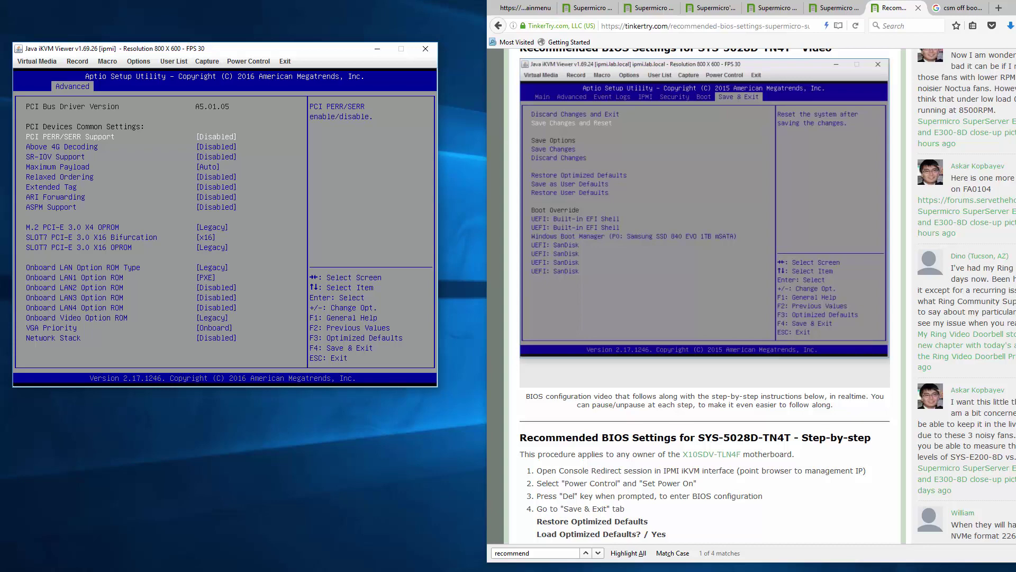
- Keep M.2 OPROM and Onboard LAN Option ROM Type at Legacy and LAN1 at PXE
key(Down)
key(Down)
key(Down)
key(Down)
key(Down)
key(Down)
key(Down)
key(Down)
key(Down)
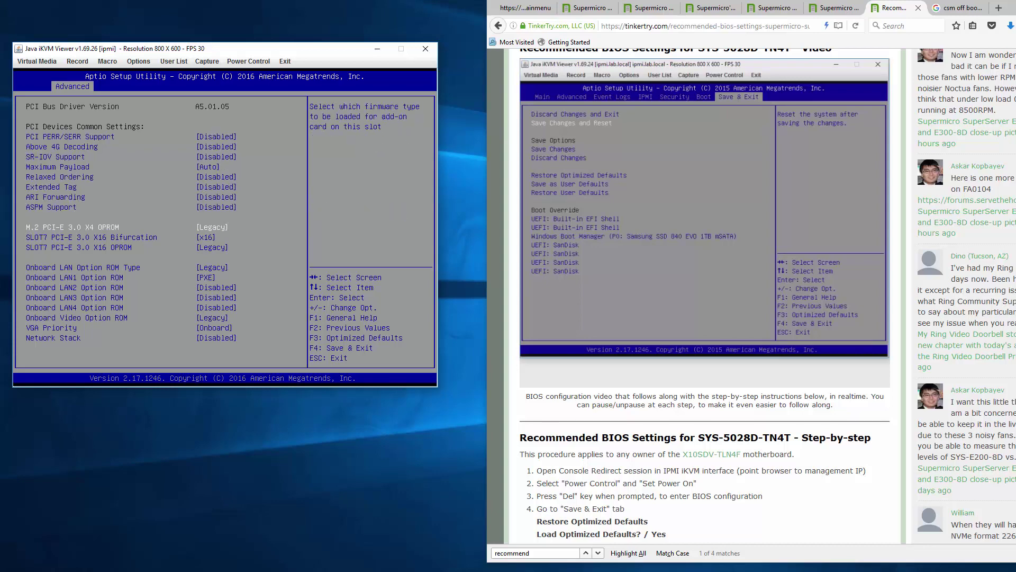
key(Up)
key(Return)
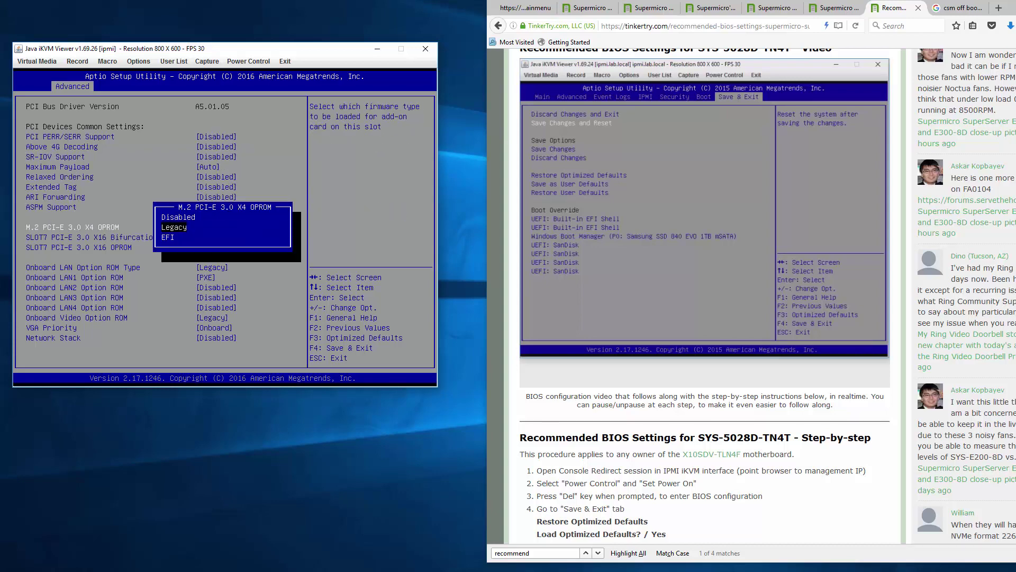
key(Return)
key(Down)
key(Down)
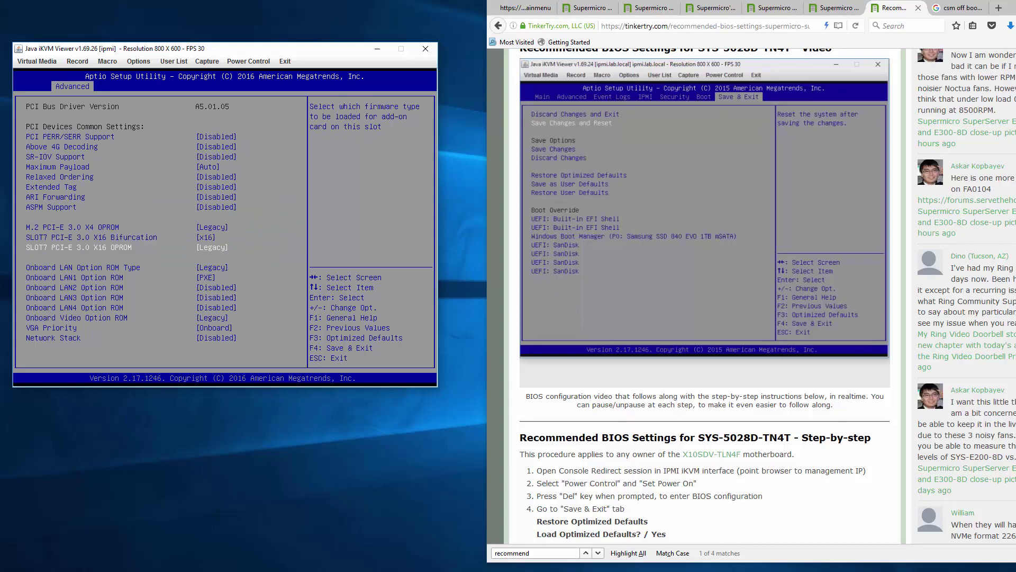
key(Down)
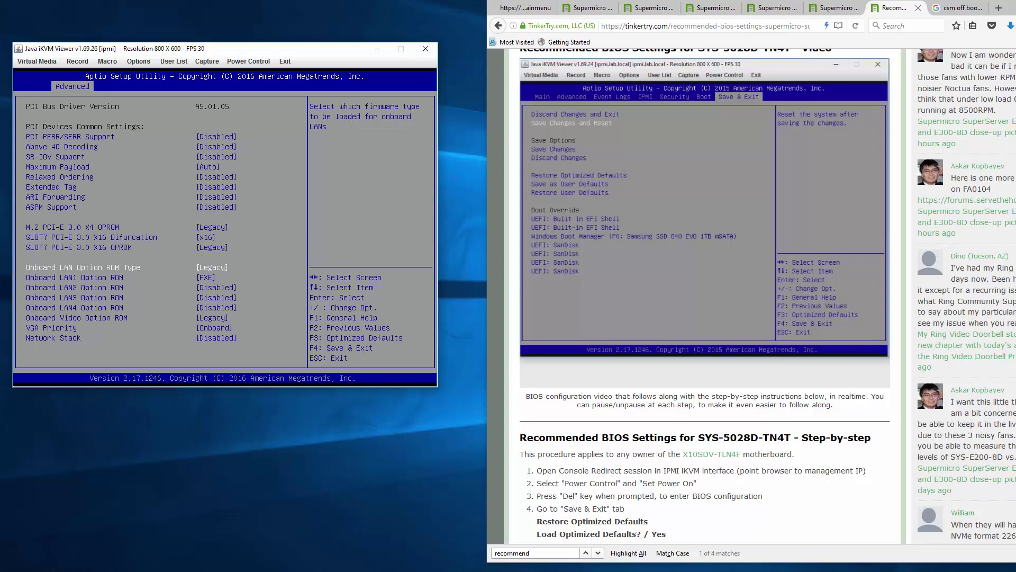
key(Return)
key(Return)
key(Down)
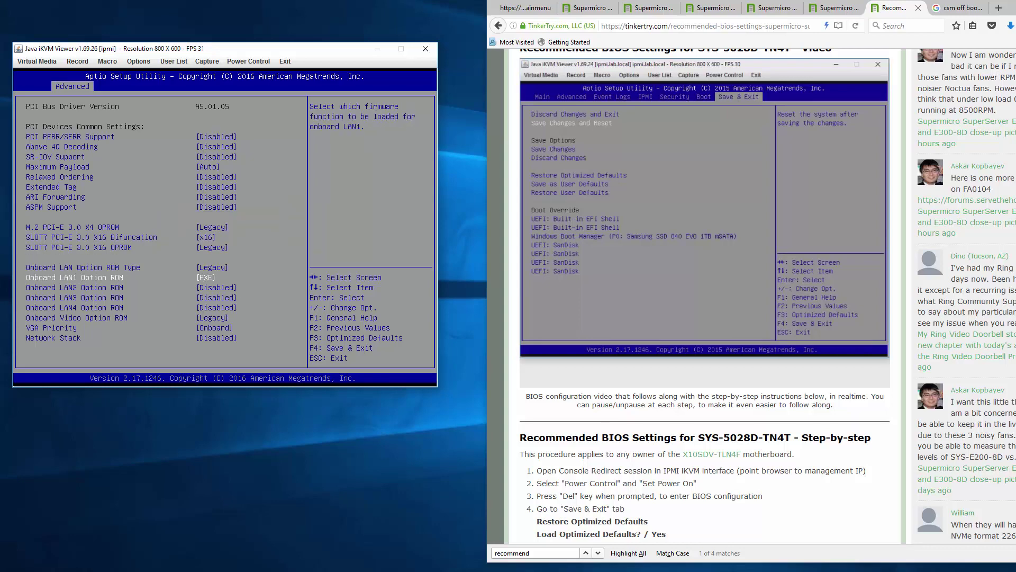
key(Return)
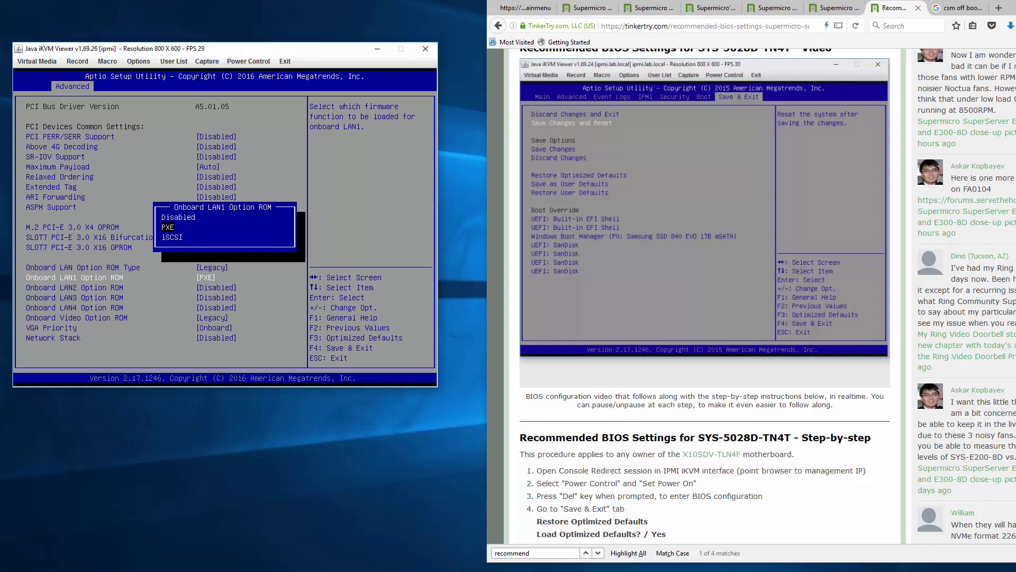
key(Return)
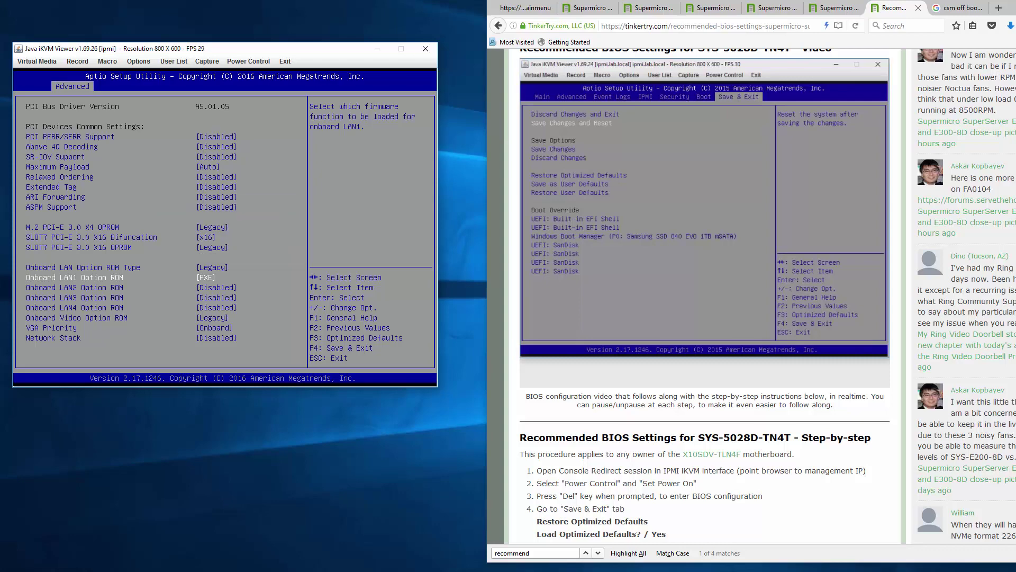
key(Escape)
- Browse the Super IO, Serial Port Console Redirection and ACPI Settings submenus under Advanced
key(Down)
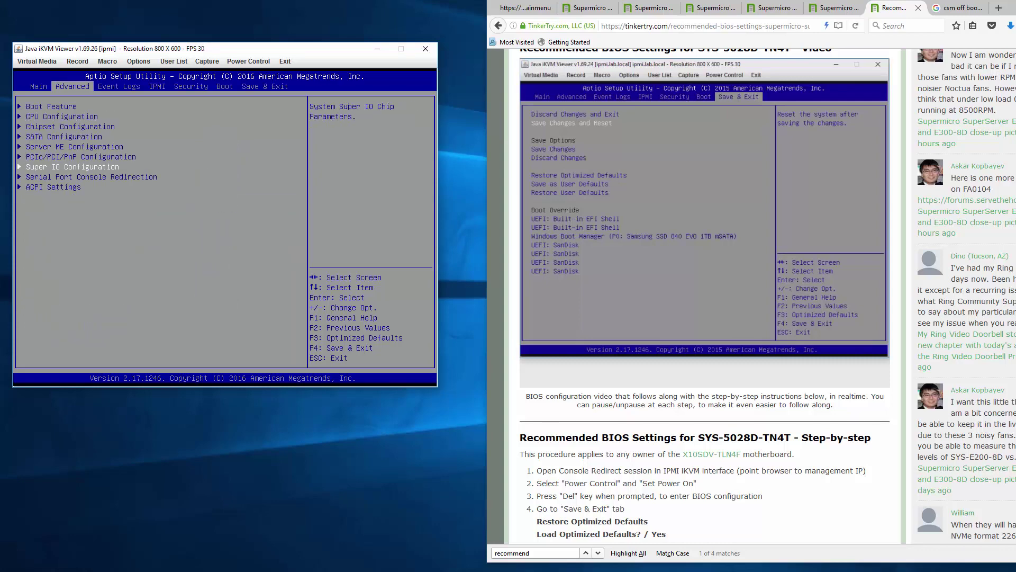
key(Return)
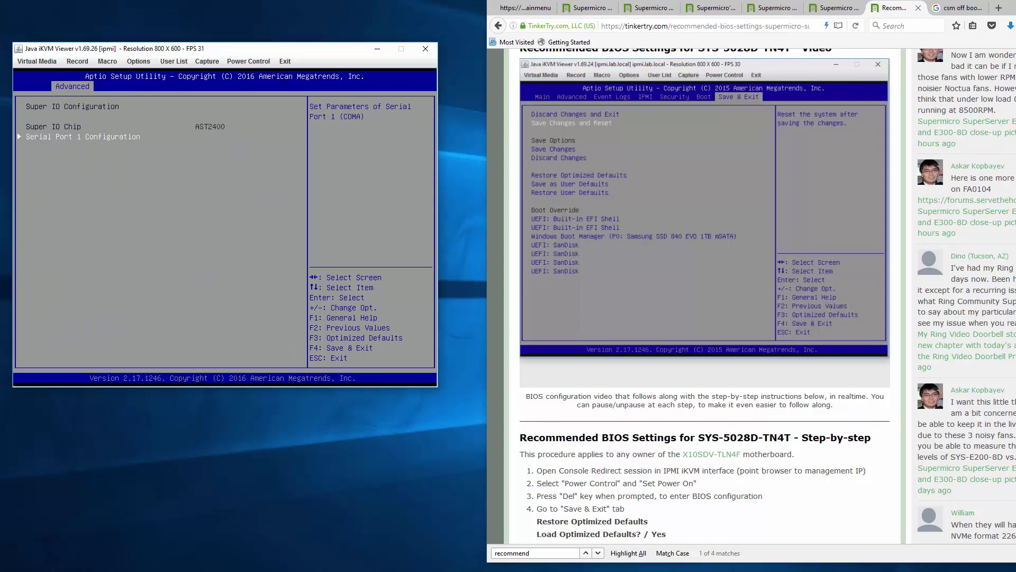
key(Escape)
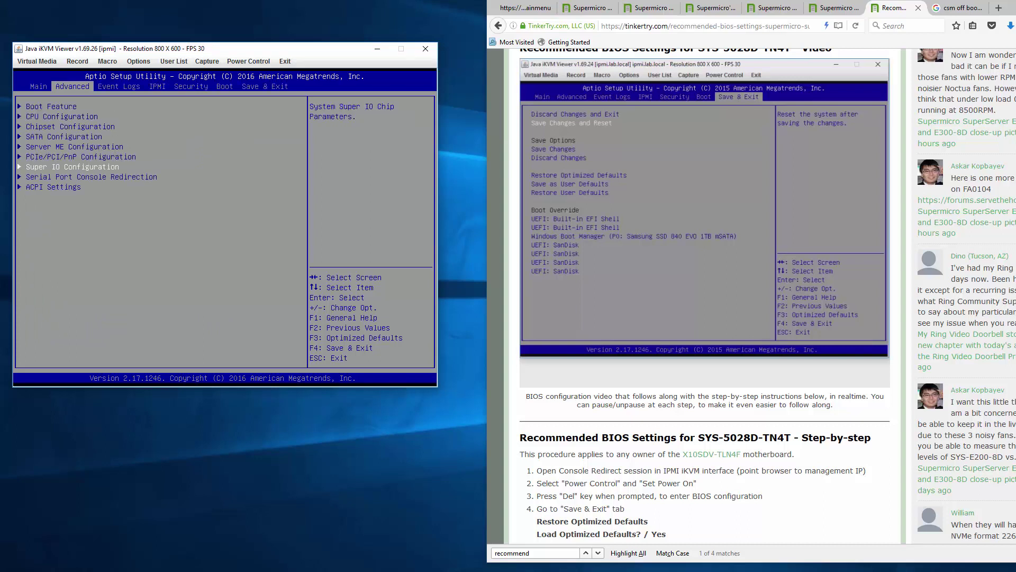
key(Down)
key(Return)
key(Escape)
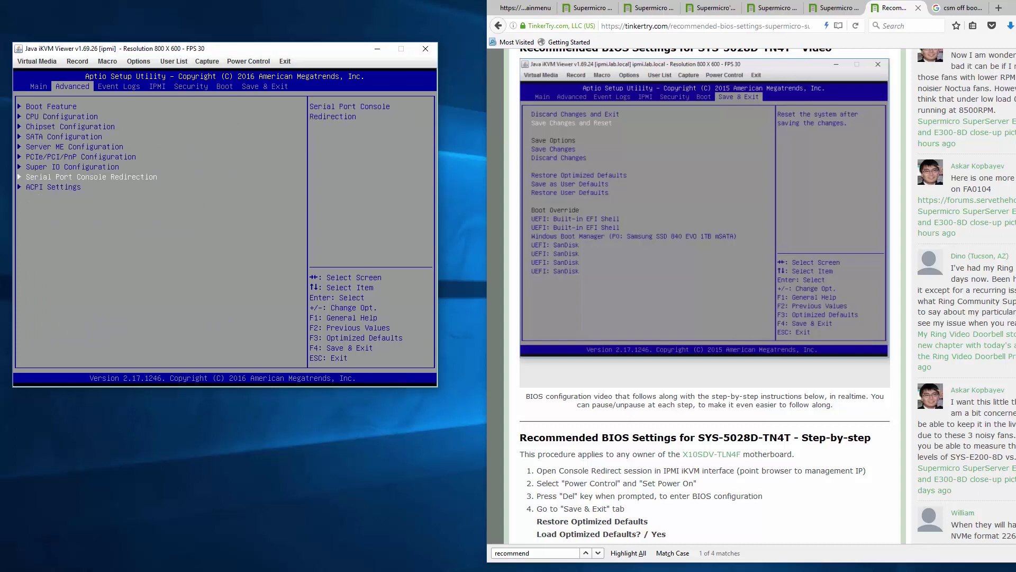
key(Down)
key(Return)
key(Escape)
key(Return)
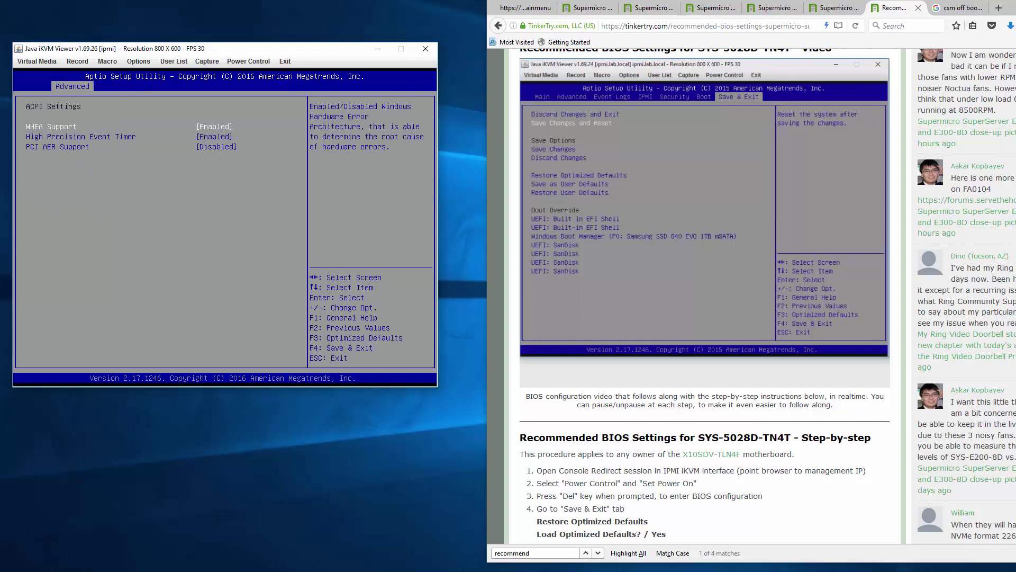
key(Escape)
- Page through Event Logs, IPMI and Security to the Boot page with UEFI mode and the USB key first
key(Right)
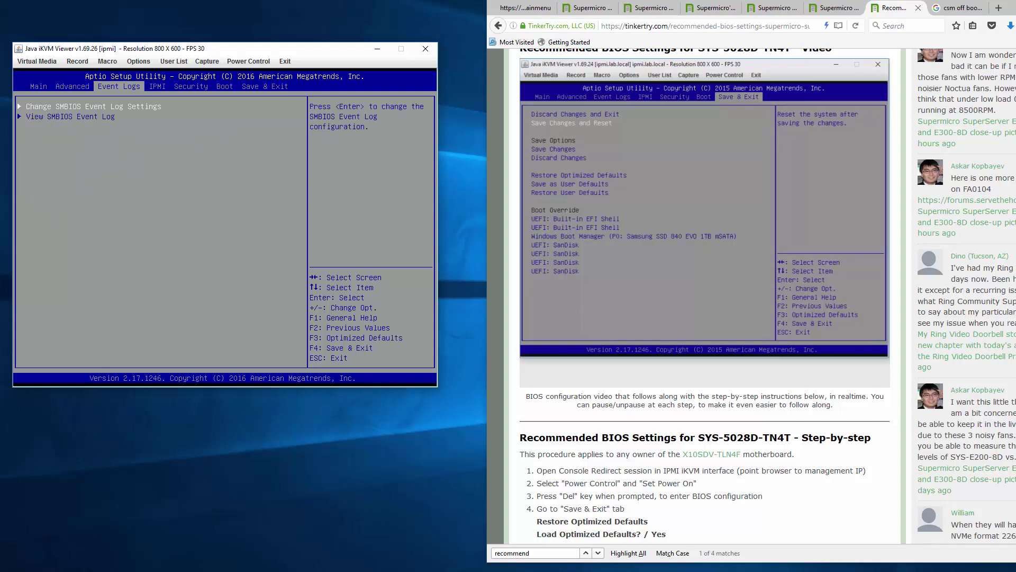
key(Right)
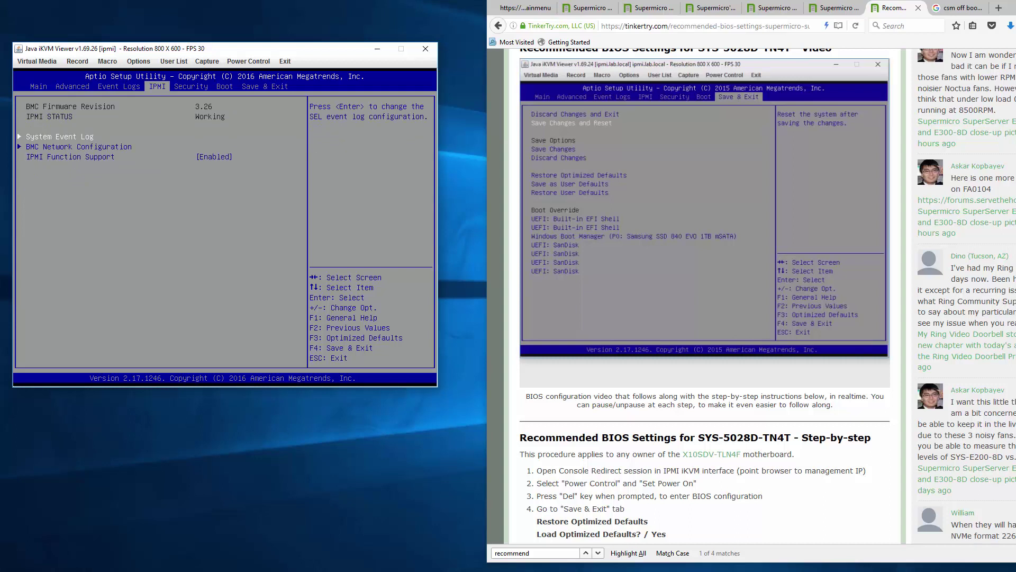
key(Right)
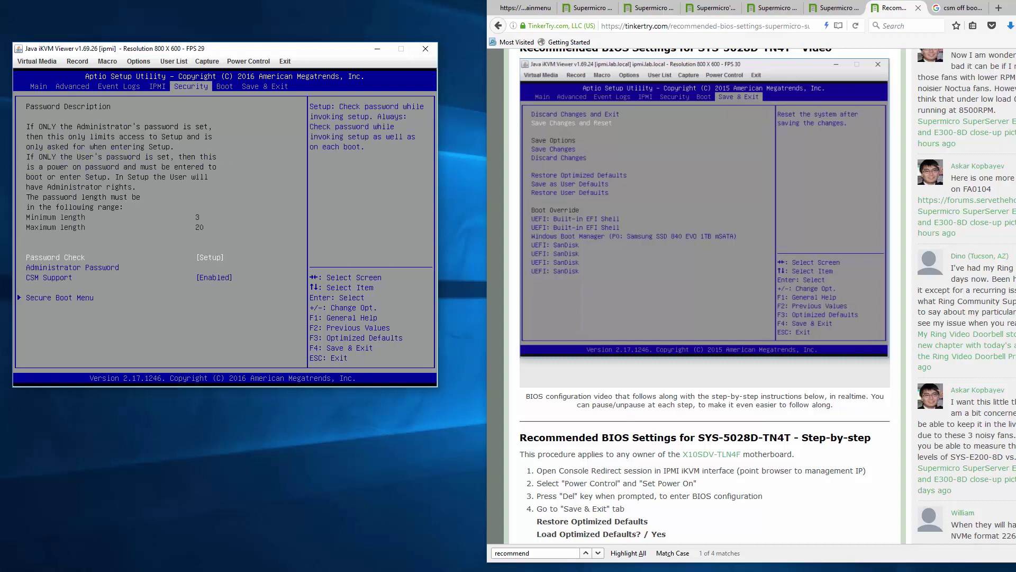
key(Right)
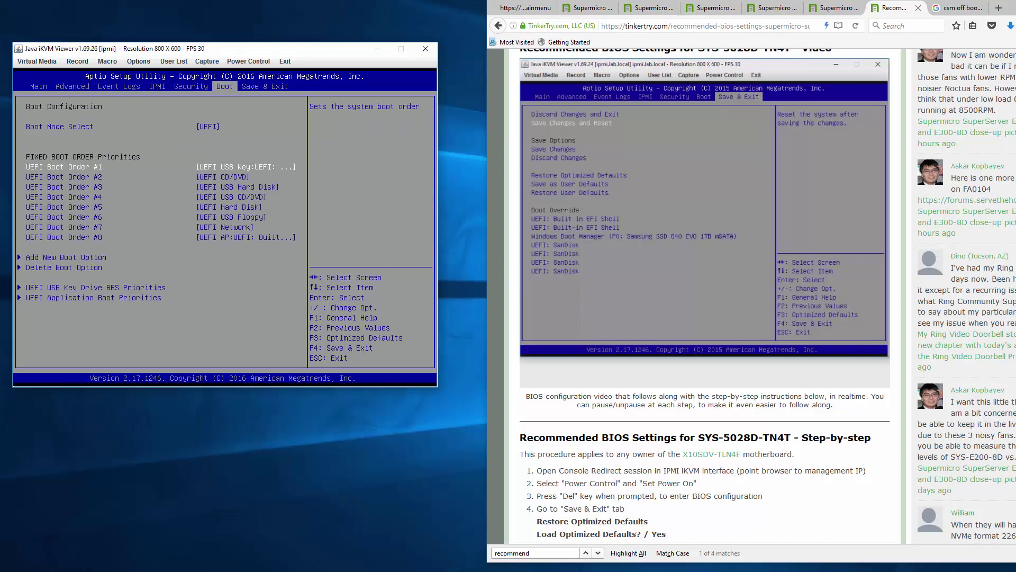
- Choose Save Changes and Reset on the Save & Exit page and confirm Yes
key(Right)
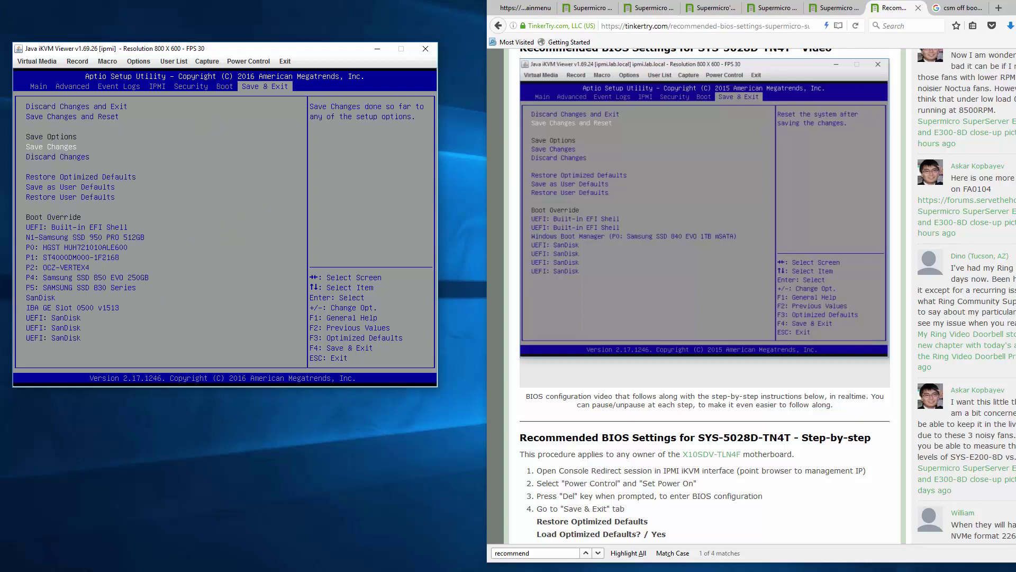
key(Up)
key(Up)
key(Down)
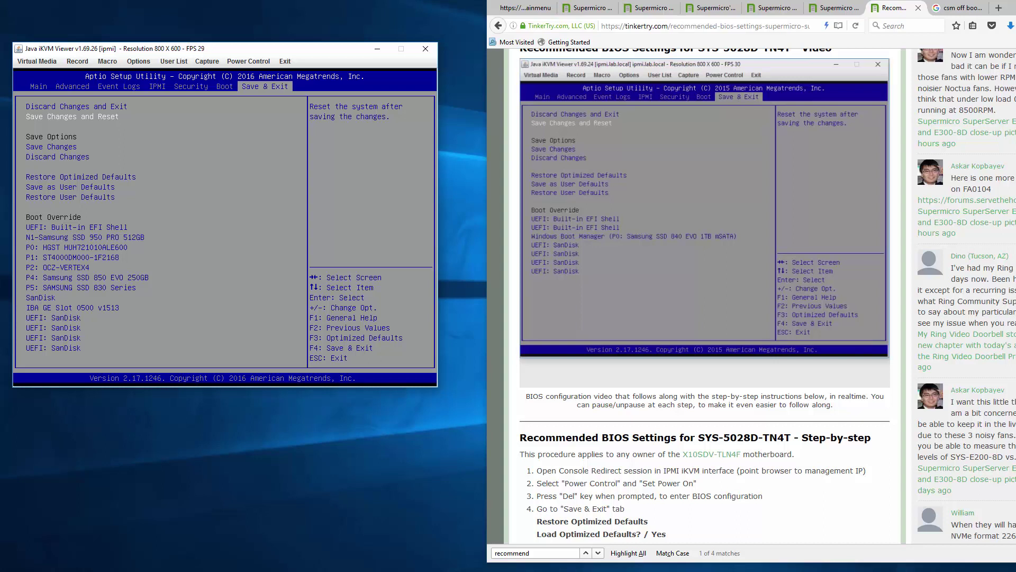
key(Return)
key(Return)
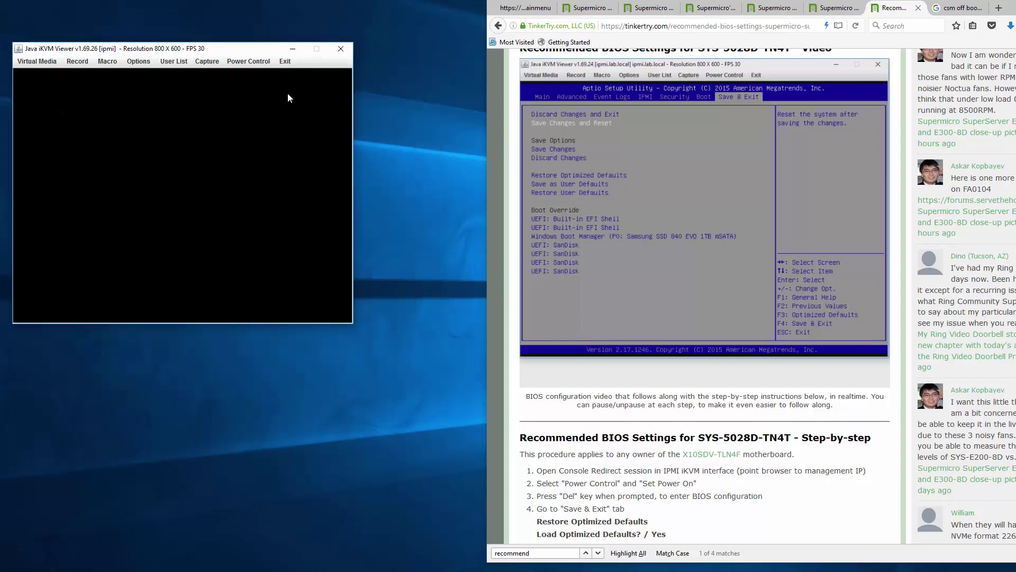
click(493, 186)
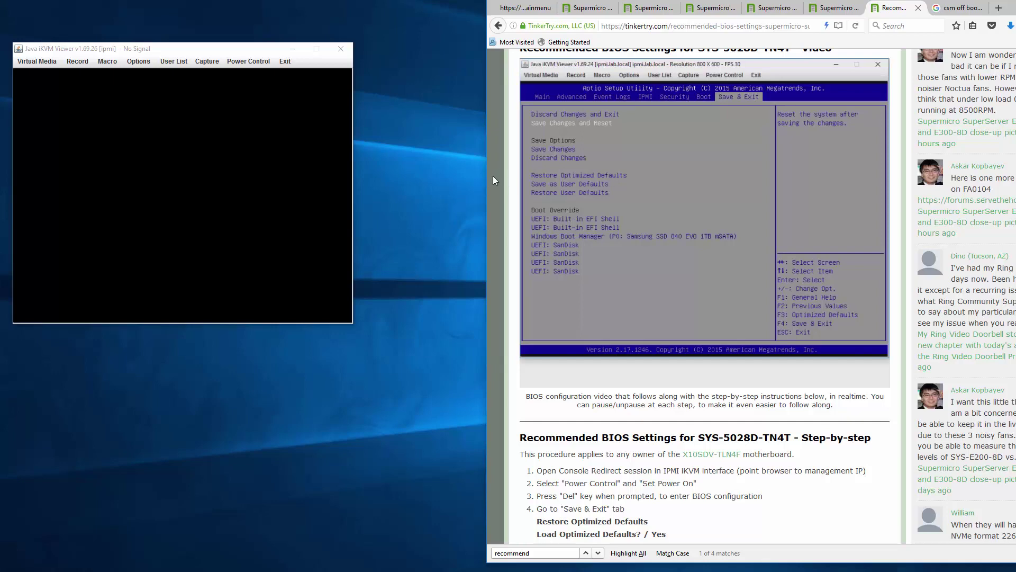
- Read the TinkerTry BIOS flashing article down to its IPMI upgrade steps
click(835, 7)
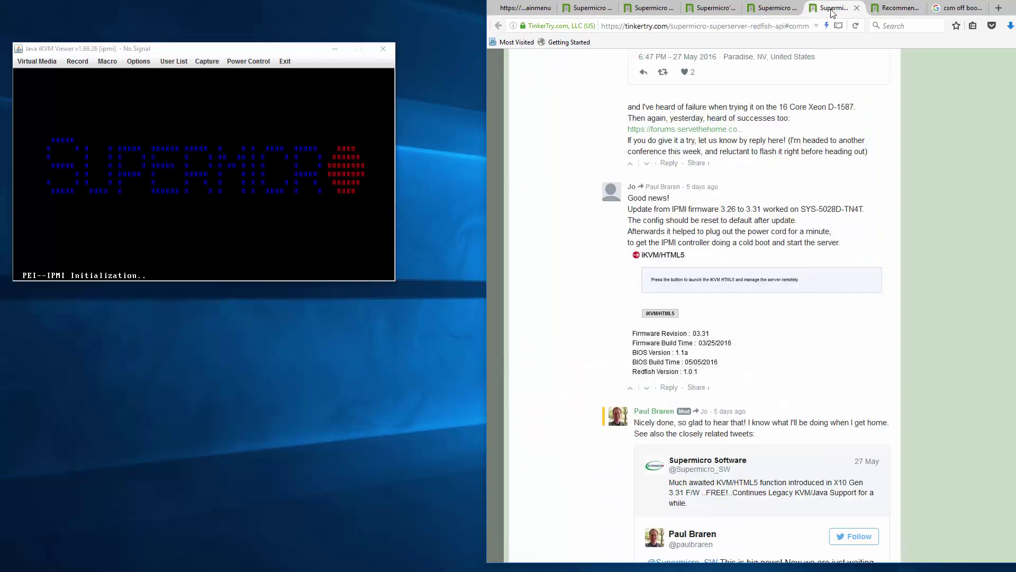
click(776, 9)
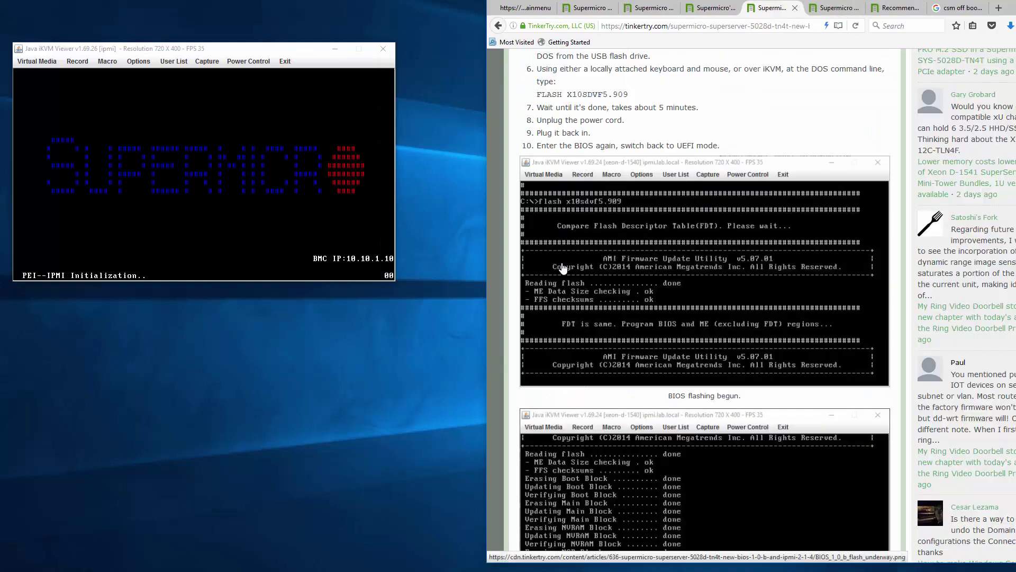
scroll(562, 280, down, 2)
scroll(562, 286, down, 9)
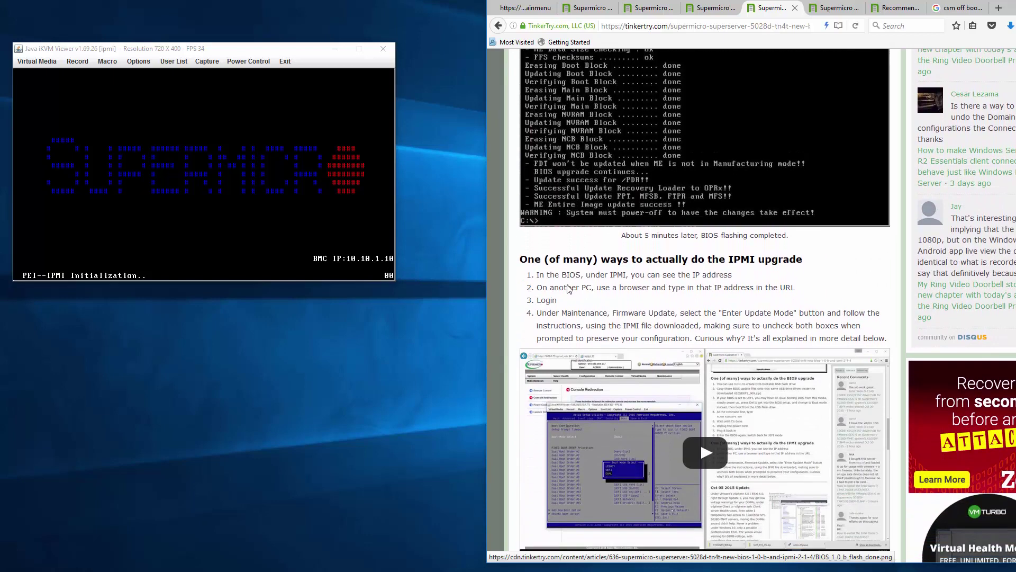
scroll(568, 286, down, 3)
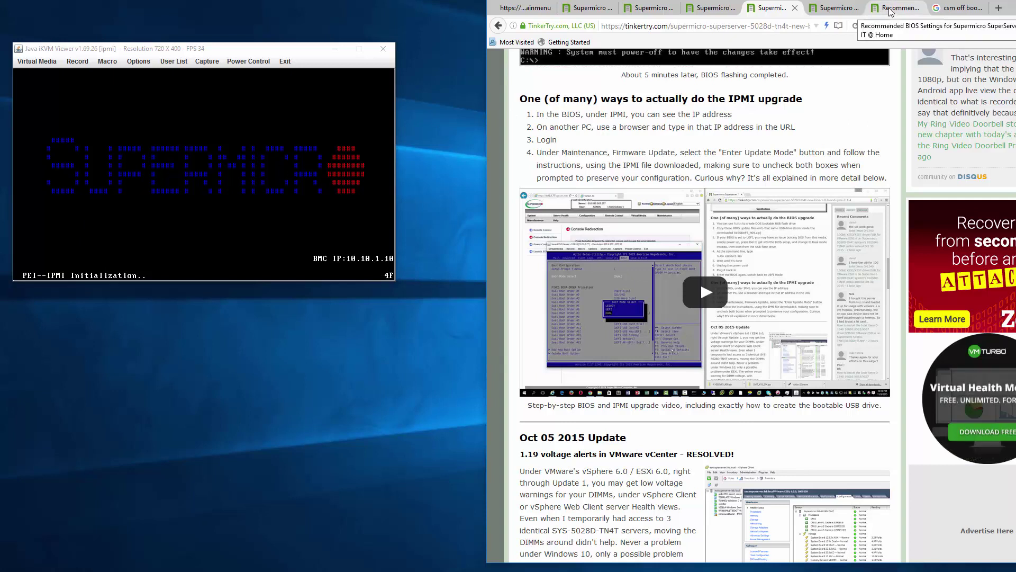
- Go to the TinkerTry superservers page and jump to its ORDER Bundle 2 section
click(948, 12)
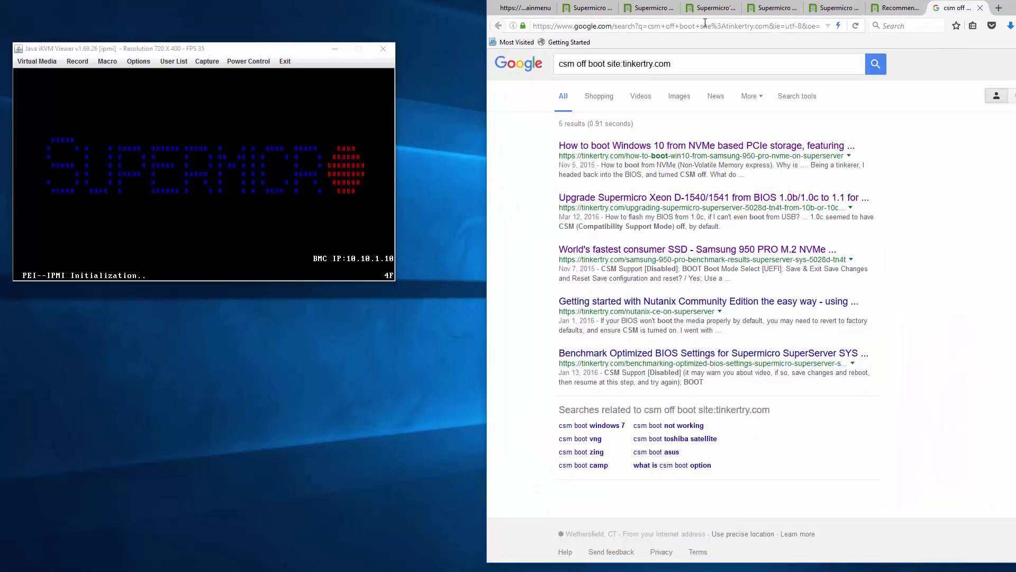
click(685, 24)
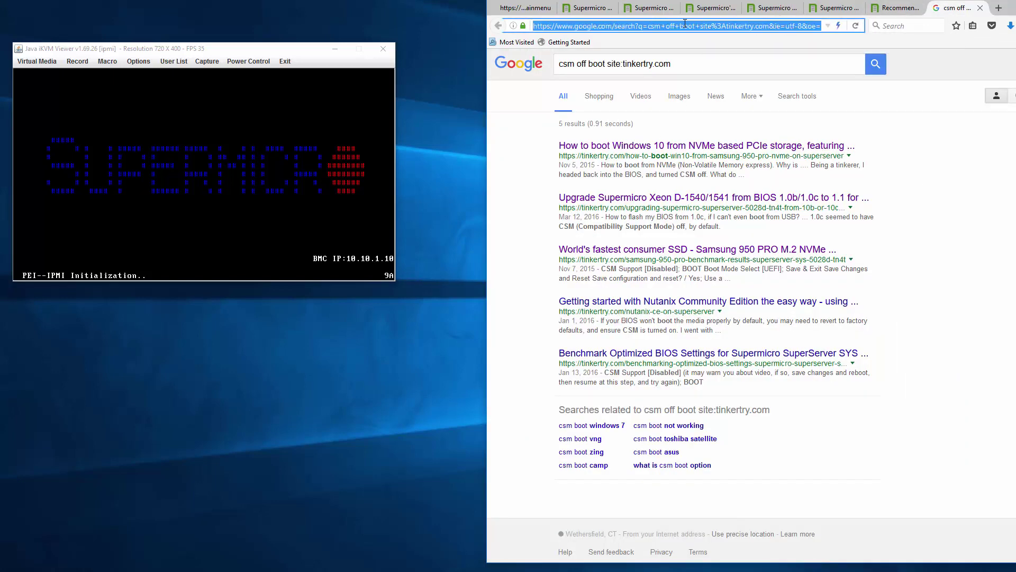
text(tinkertry.com/)
key(Return)
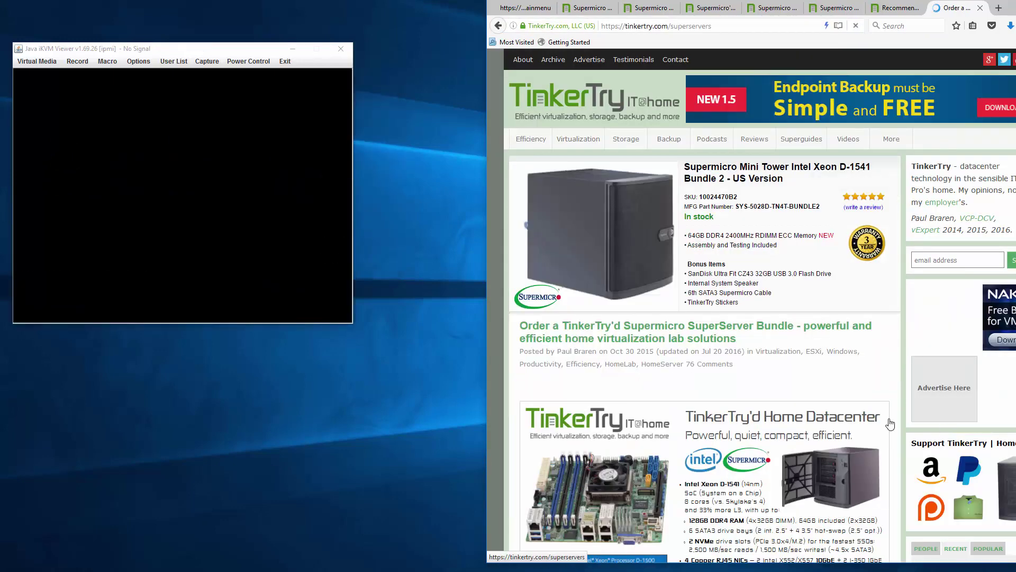
scroll(856, 413, down, 3)
scroll(856, 413, down, 7)
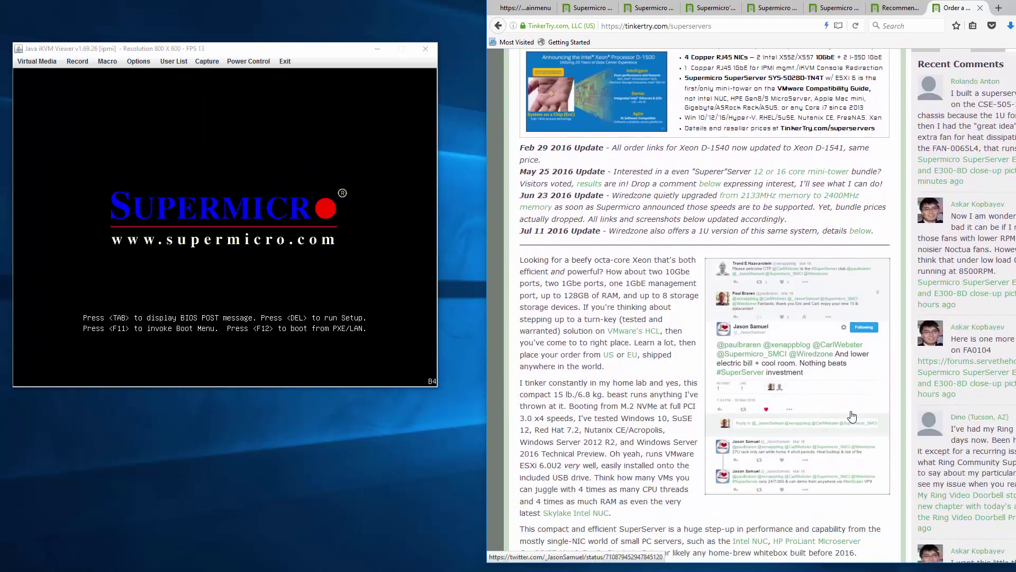
scroll(729, 416, down, 3)
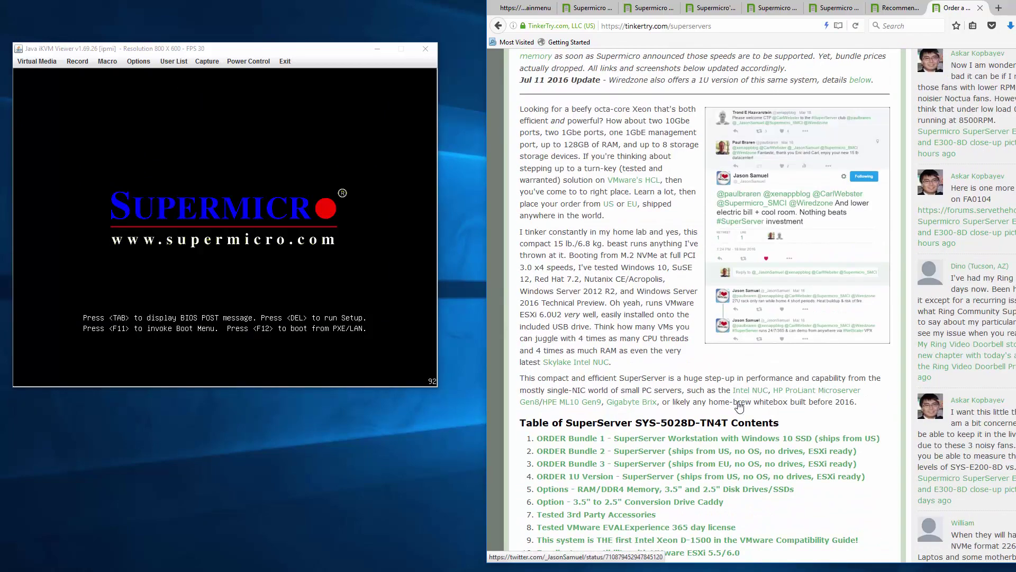
click(711, 453)
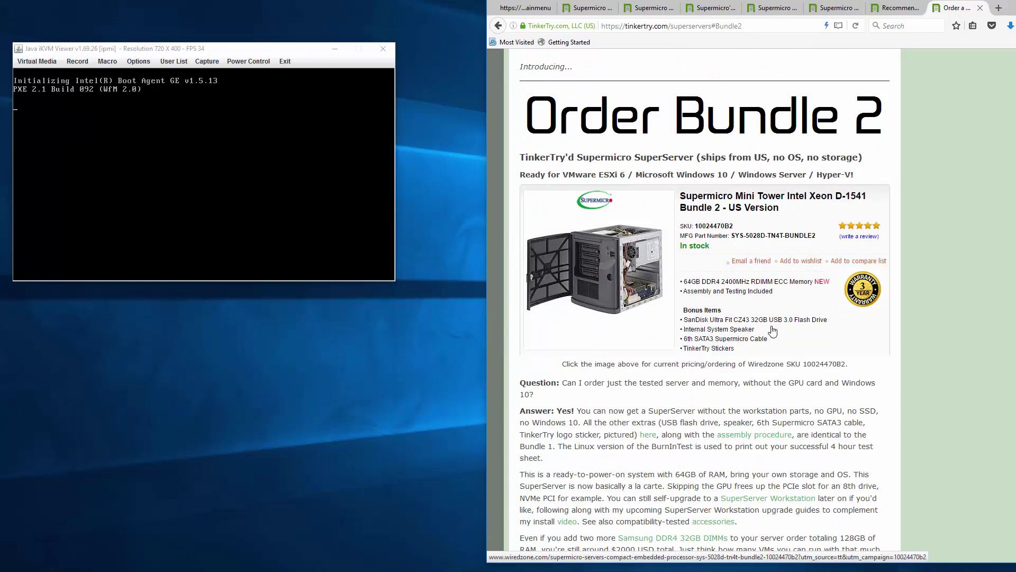
- Return to the Recommended BIOS Settings article
click(901, 16)
click(838, 15)
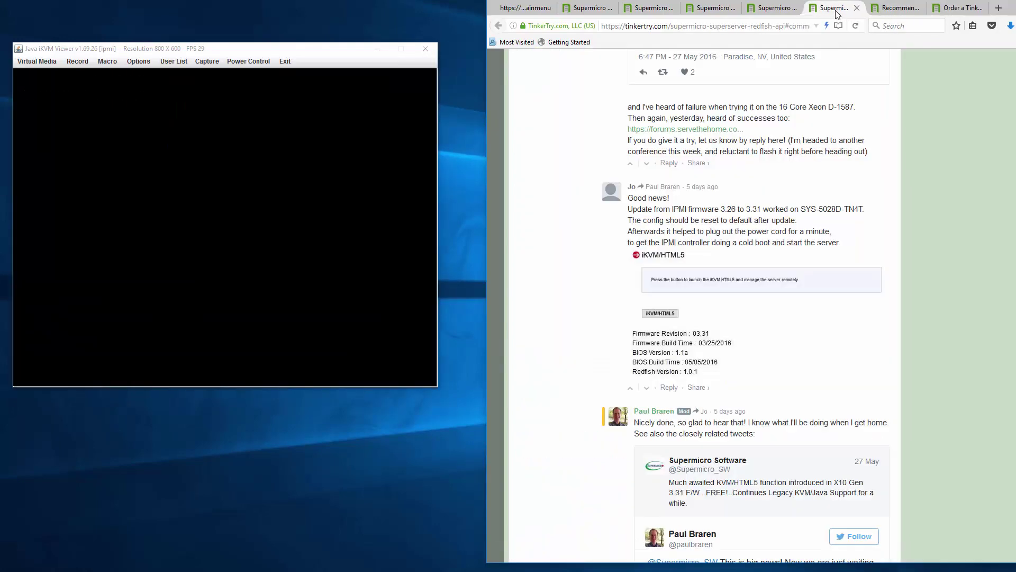
click(908, 12)
- Set Power Off from the iKVM Power Control menu while ESXi is loading
scroll(866, 145, up, 3)
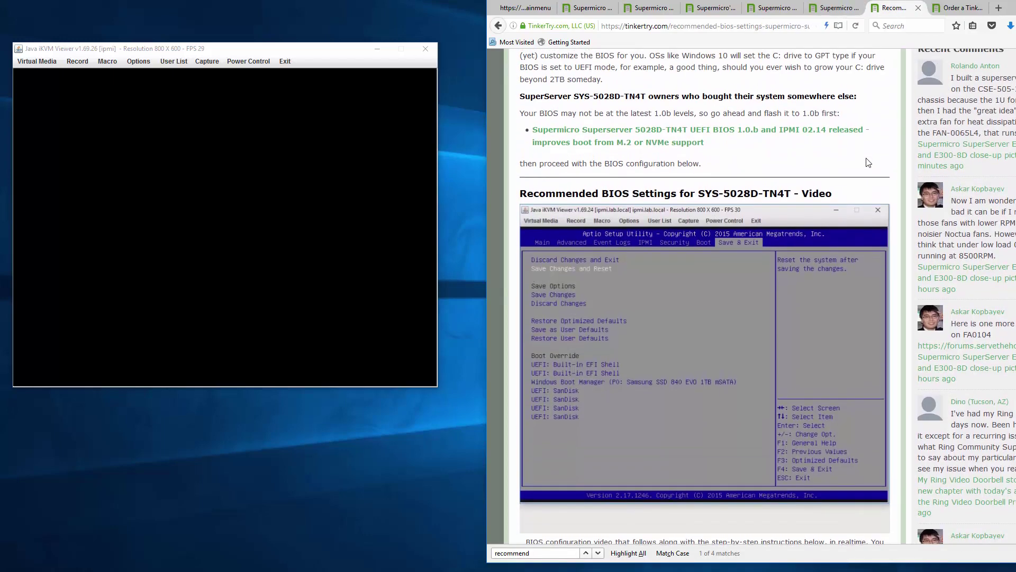
scroll(868, 162, up, 5)
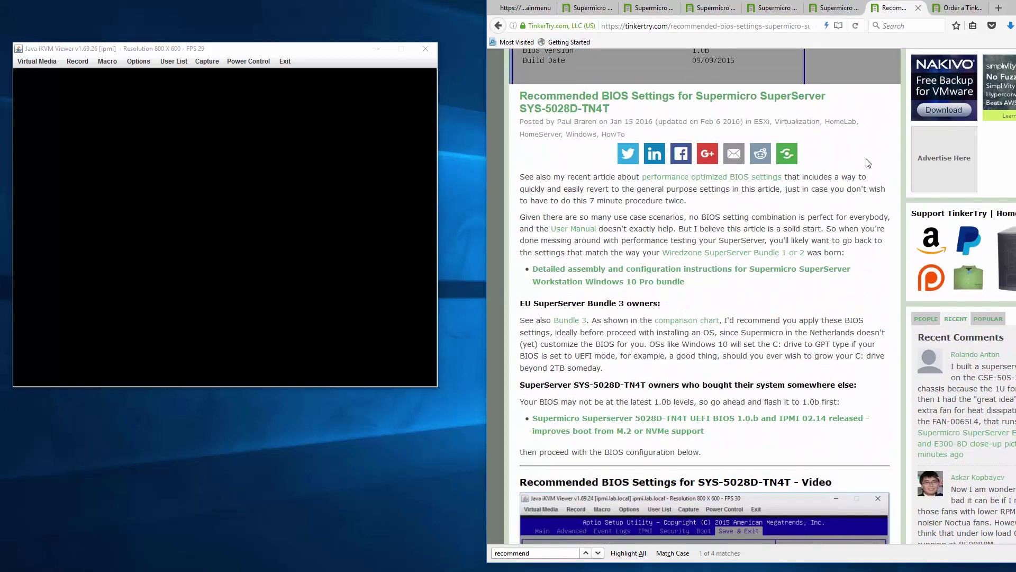
scroll(742, 286, down, 8)
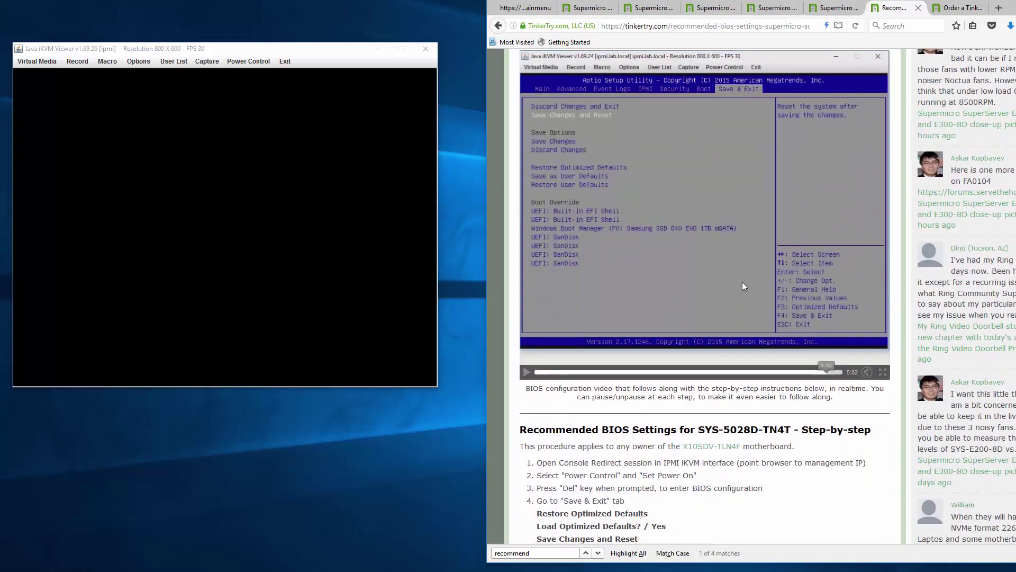
scroll(742, 283, down, 2)
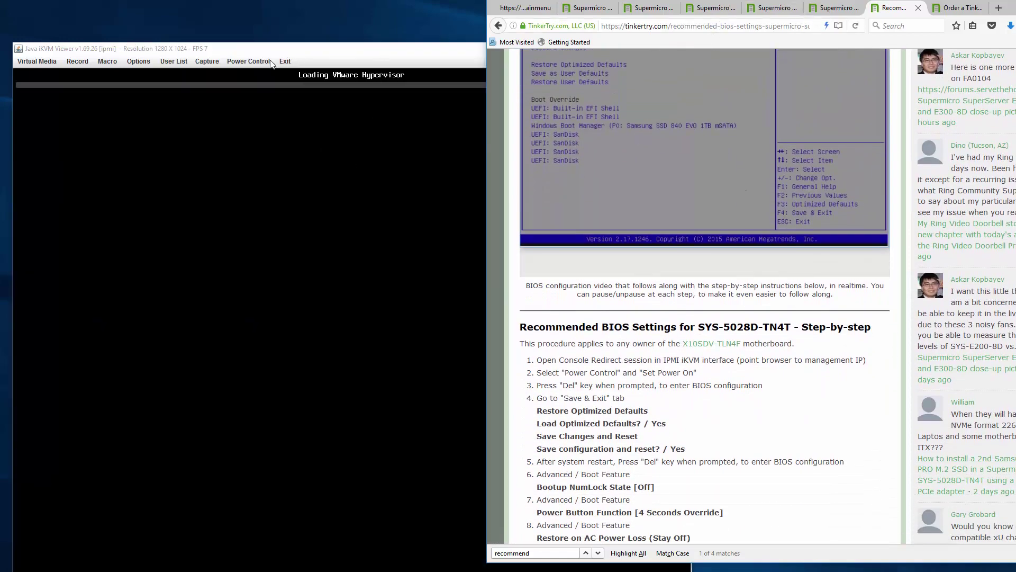
click(259, 63)
click(254, 81)
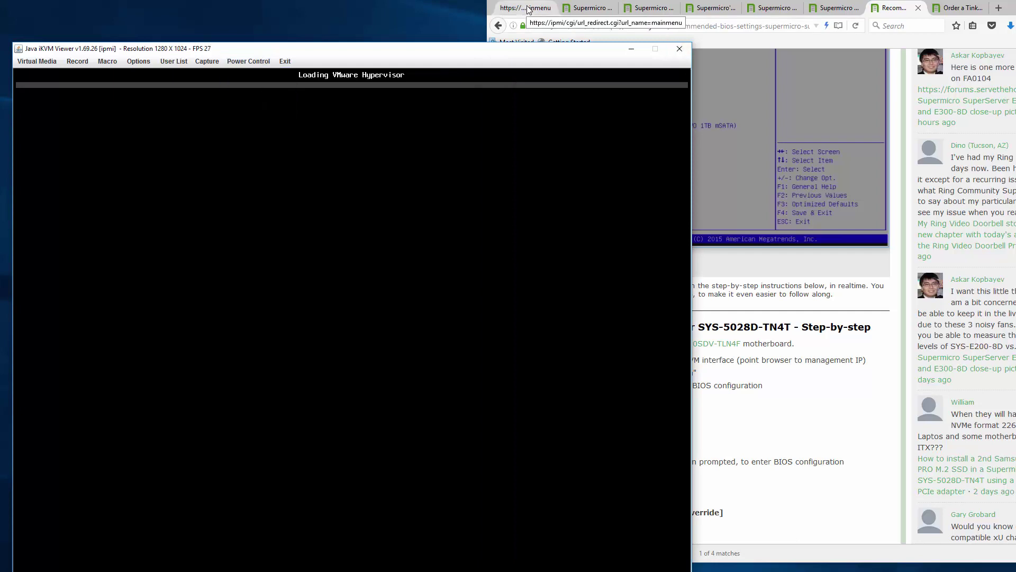
click(825, 12)
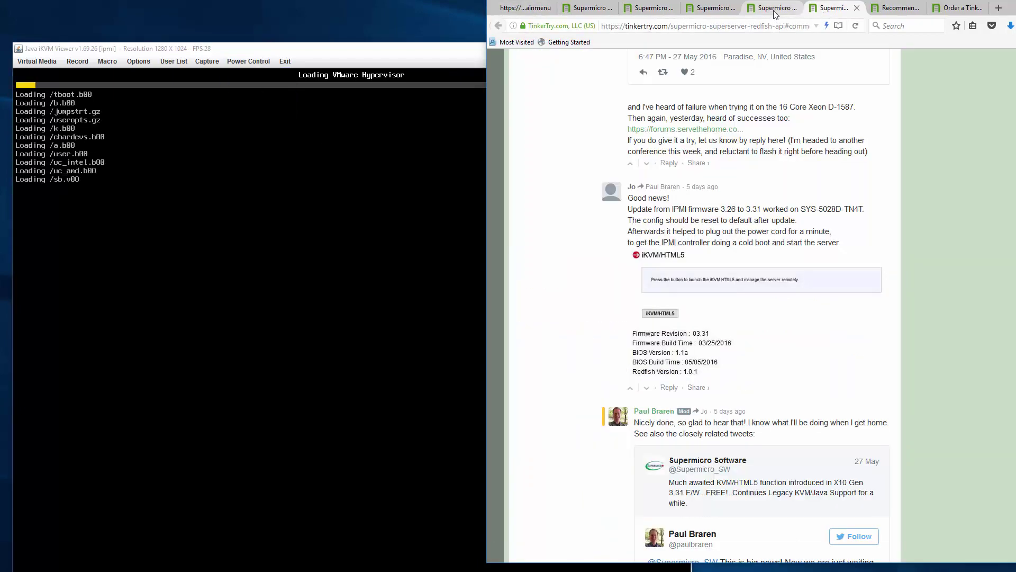
click(249, 60)
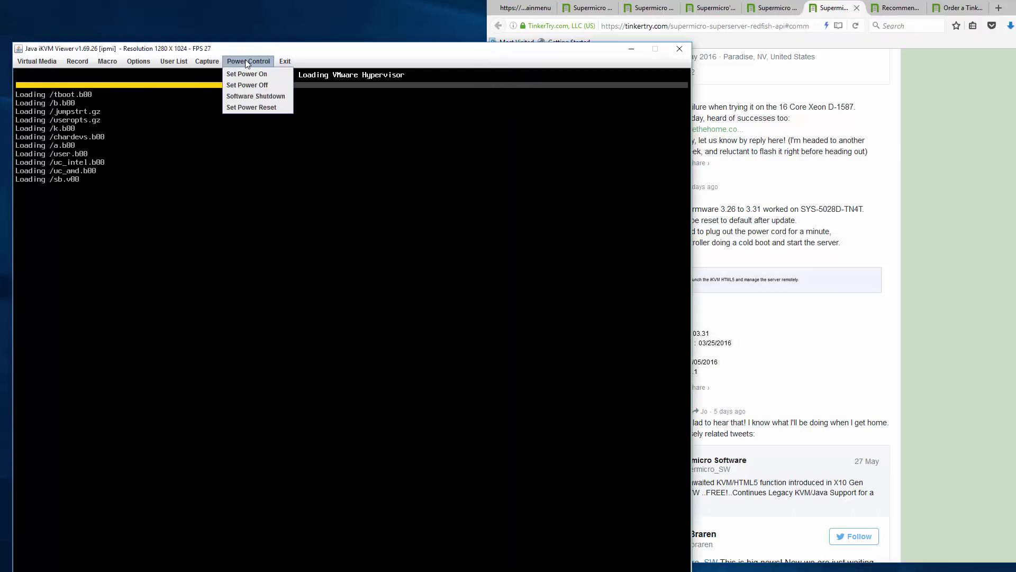
click(249, 84)
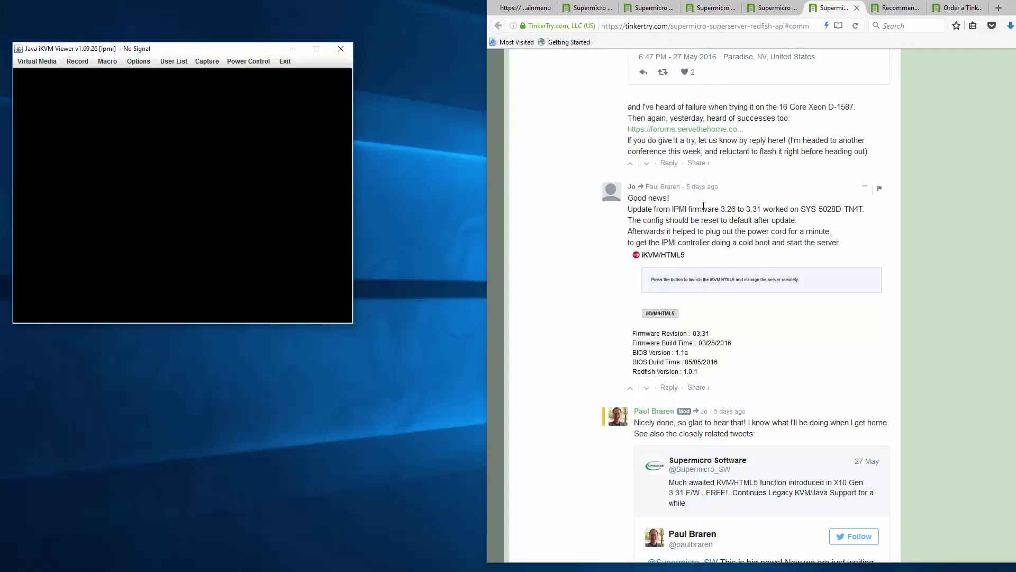
- Bring up the firmware update comments, then the article listing the IPMI upgrade steps
click(774, 8)
click(833, 10)
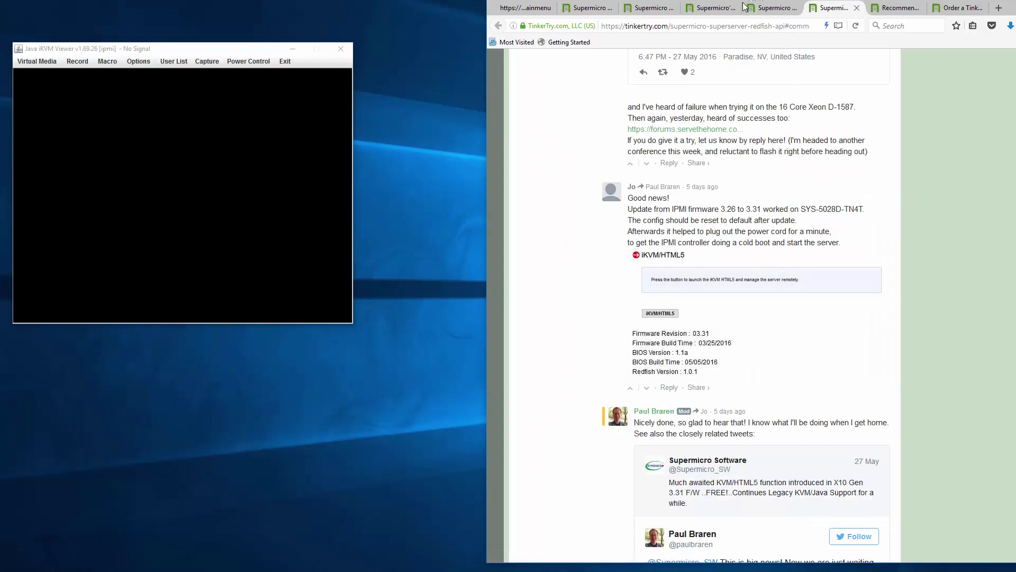
click(774, 10)
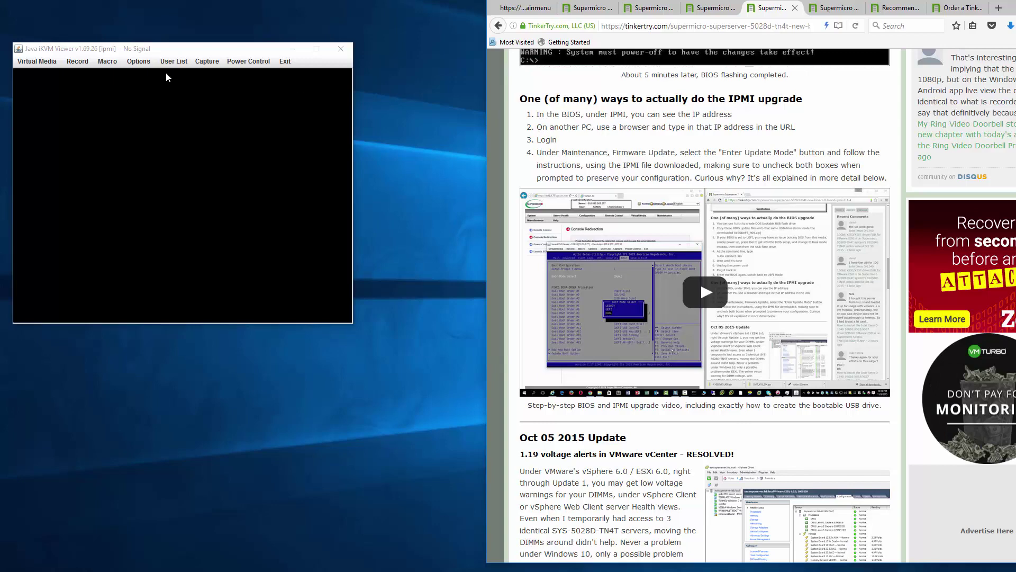
- Detach the IPMI summary tab into its own window and widen it beside the TinkerTry article
click(526, 9)
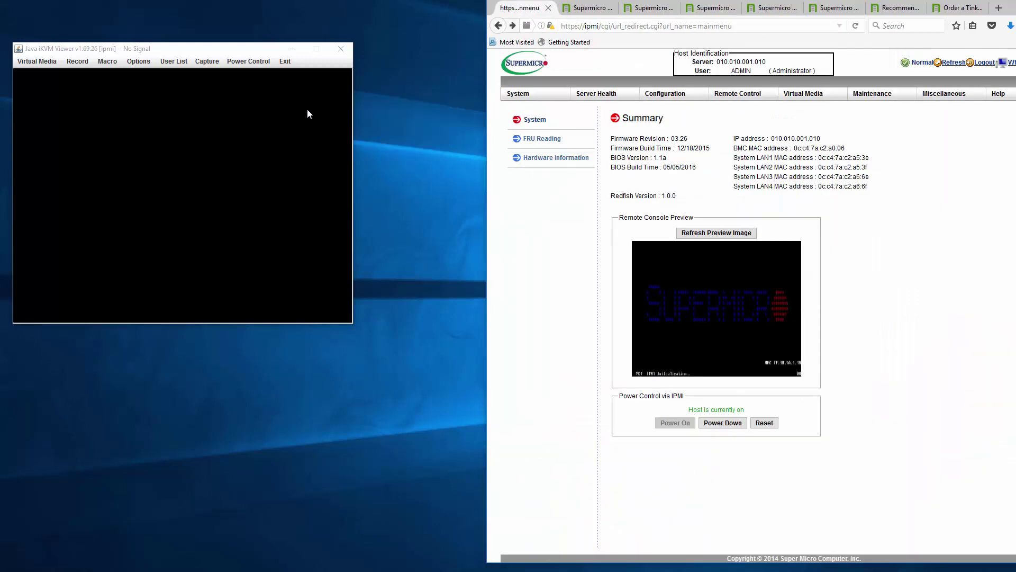
drag(310, 113, 48, 34)
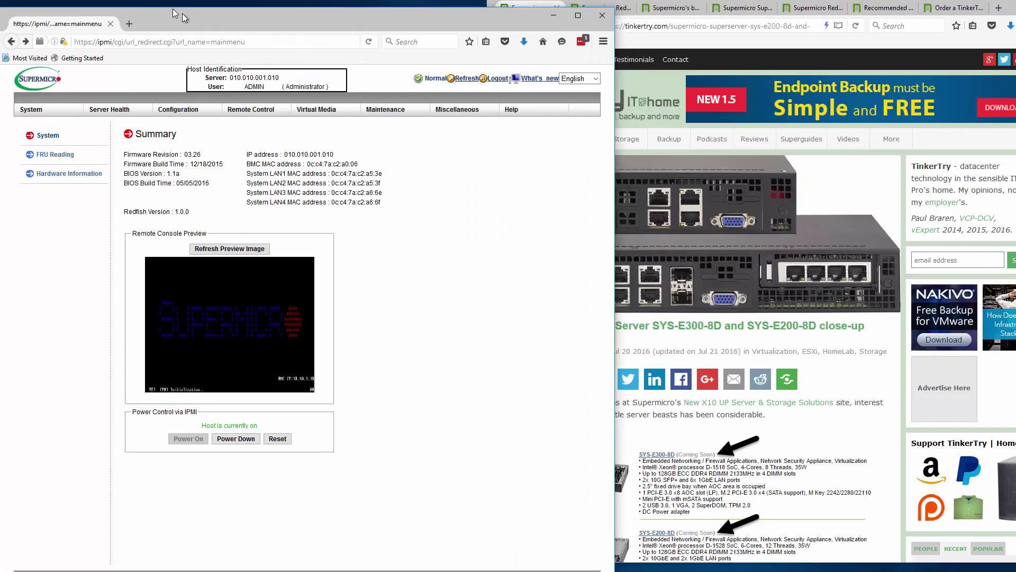
drag(172, 10, 185, 4)
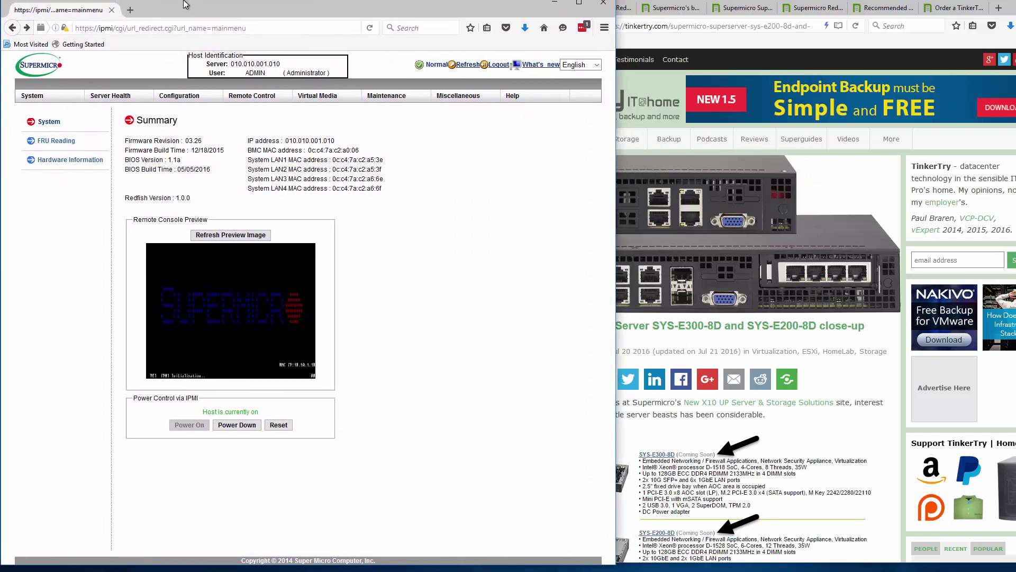
click(679, 423)
click(726, 8)
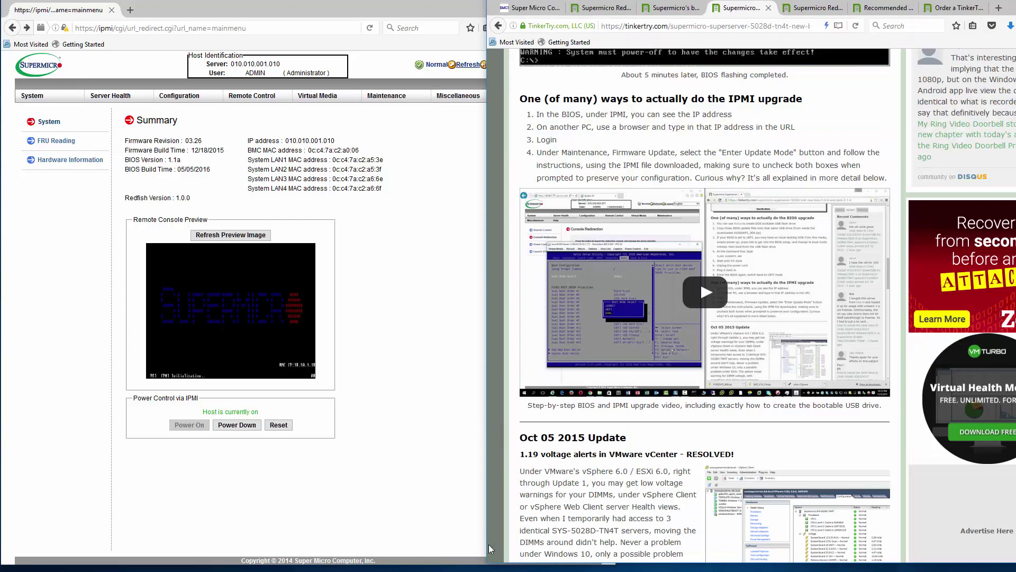
drag(487, 542, 617, 540)
scroll(728, 365, up, 1)
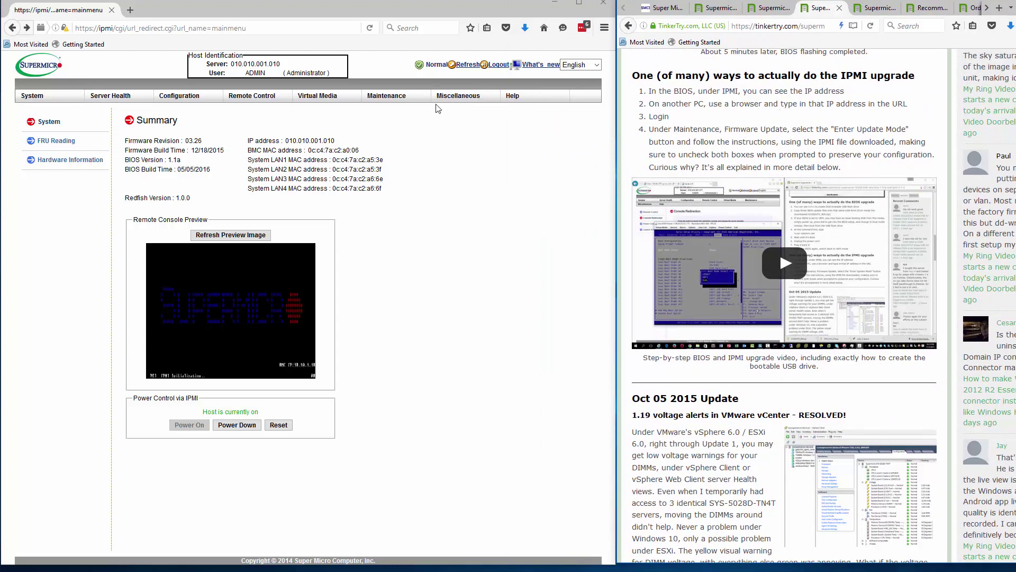
- Enter update mode via Maintenance > Firmware Update, confirm OK, and dismiss the iKVM disconnect warning
click(400, 99)
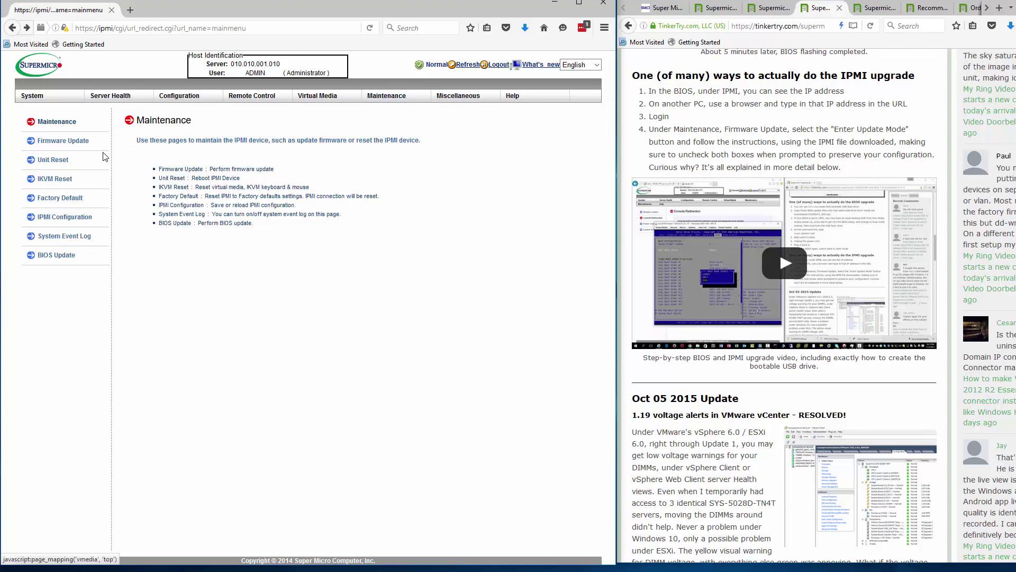
click(52, 144)
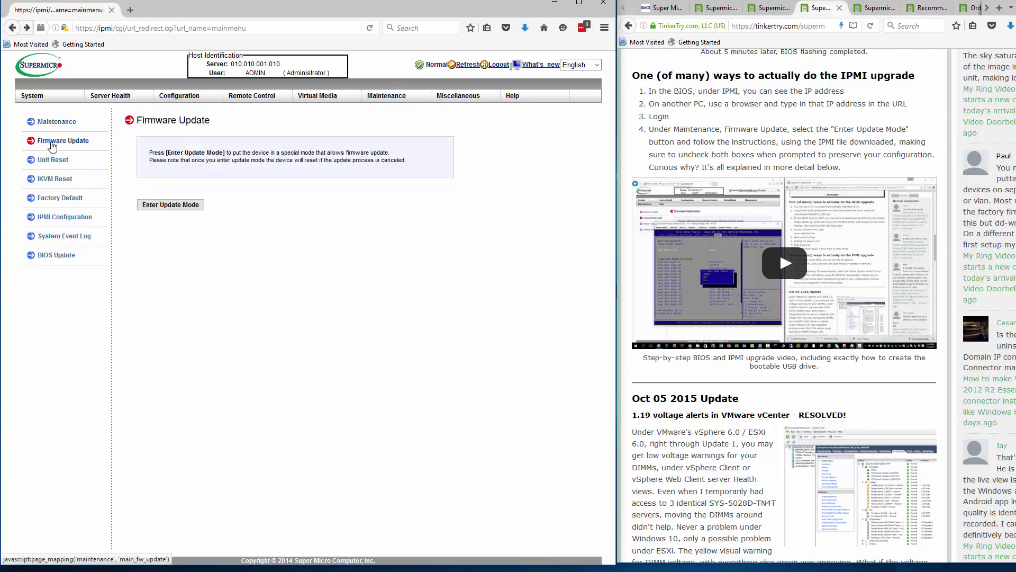
click(189, 206)
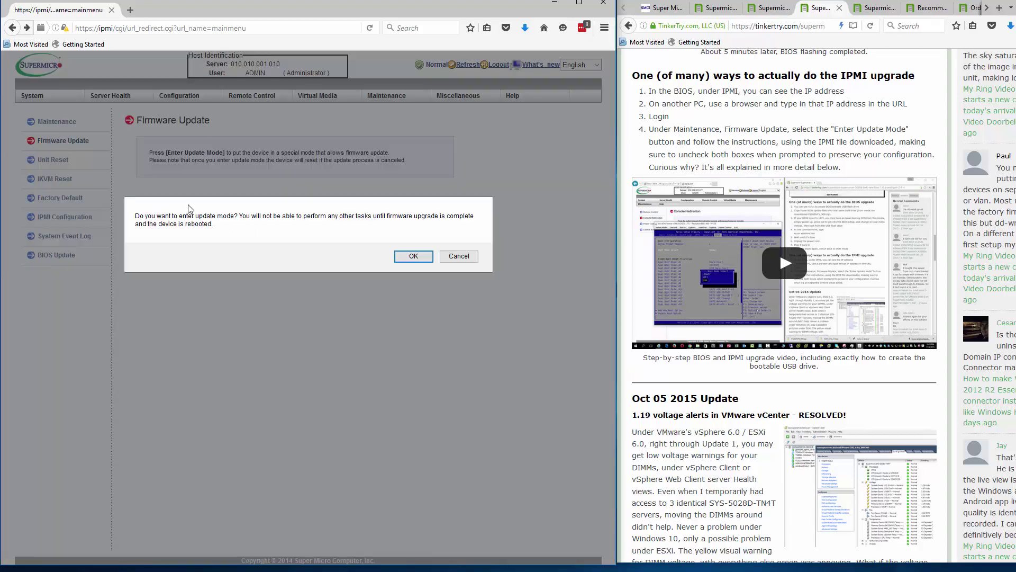
click(413, 256)
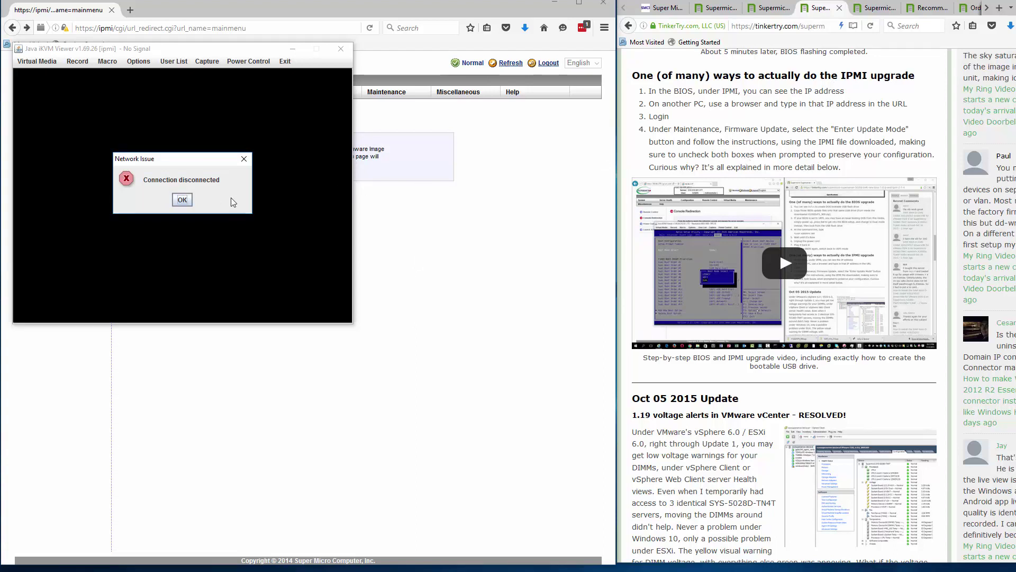
click(179, 200)
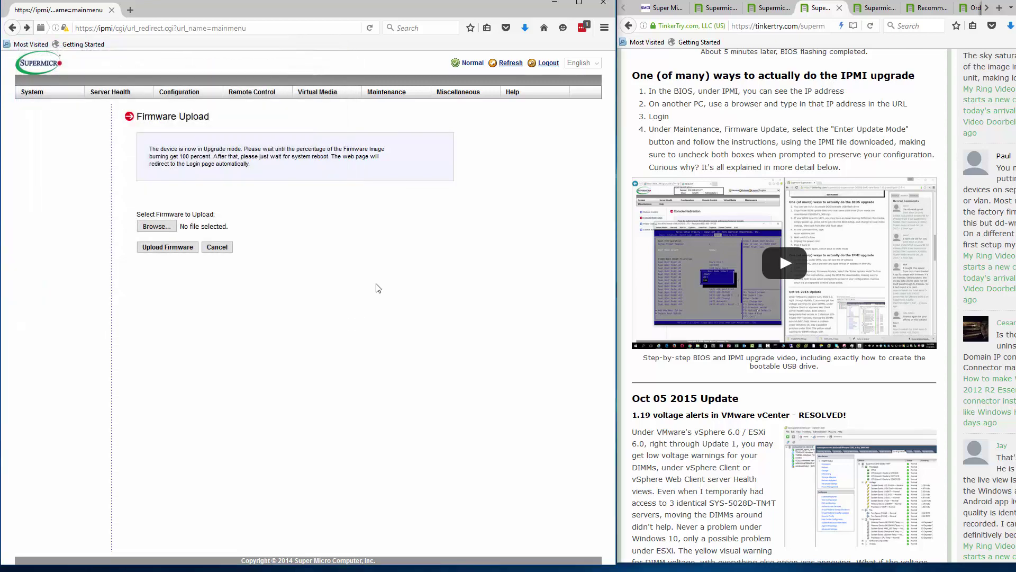
- Browse the Downloads folder for the firmware, first trying REDFISH_X10_331.zip
click(170, 228)
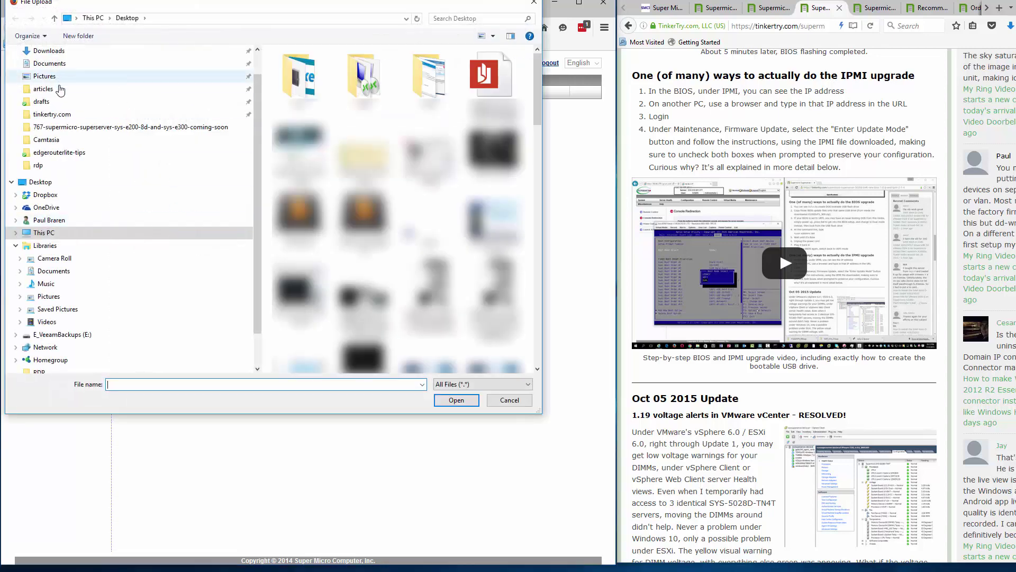
click(63, 55)
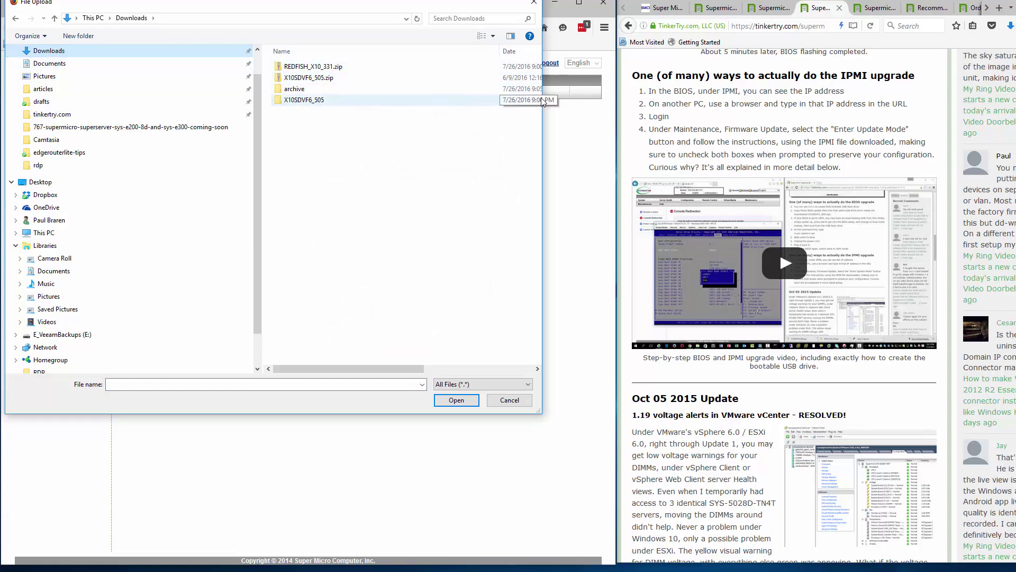
drag(542, 121, 595, 121)
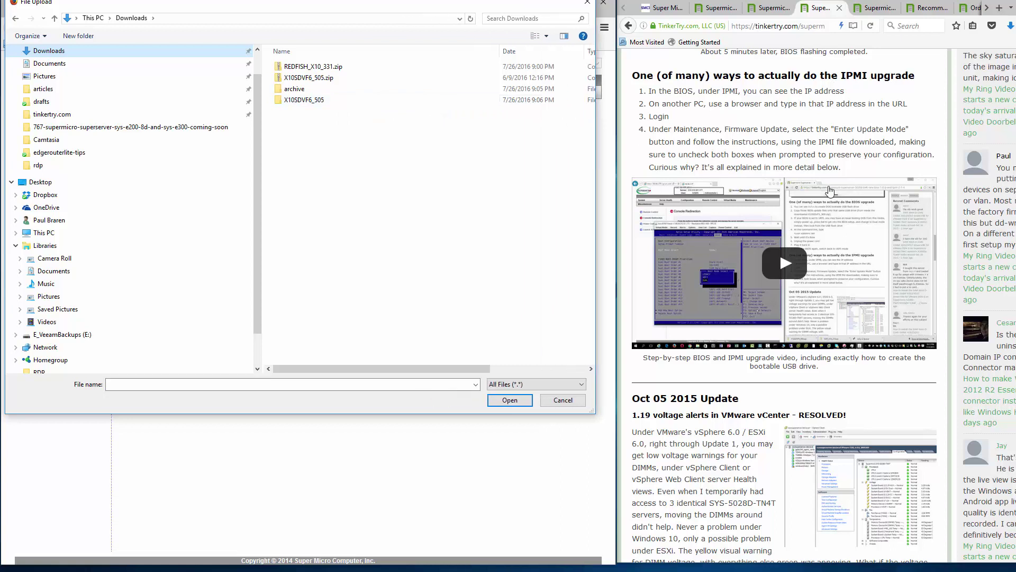
double_click(313, 71)
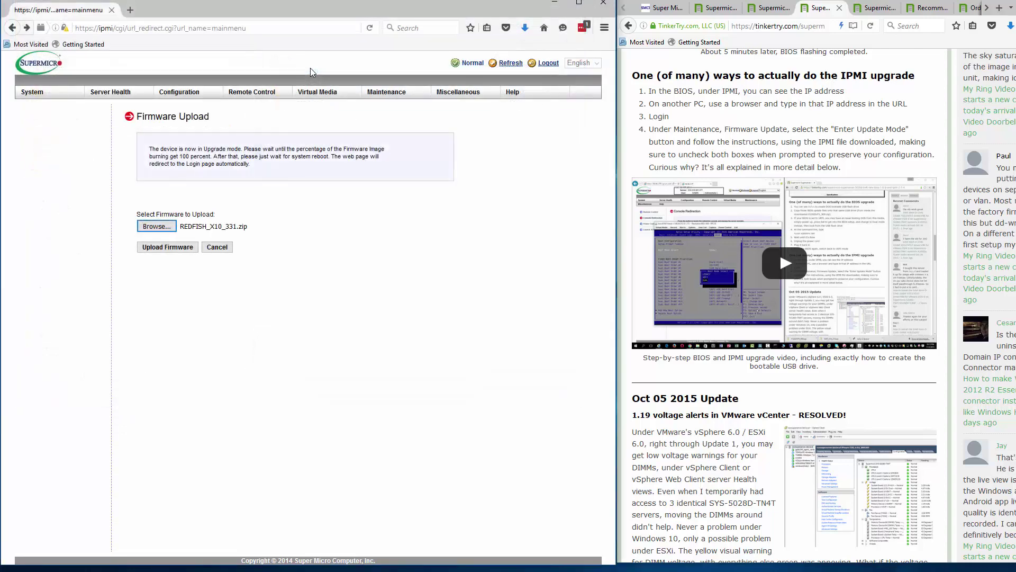
- Extract REDFISH_X10_331.zip and choose the REDFISH_X10_331.bin image inside as the upload file
click(173, 233)
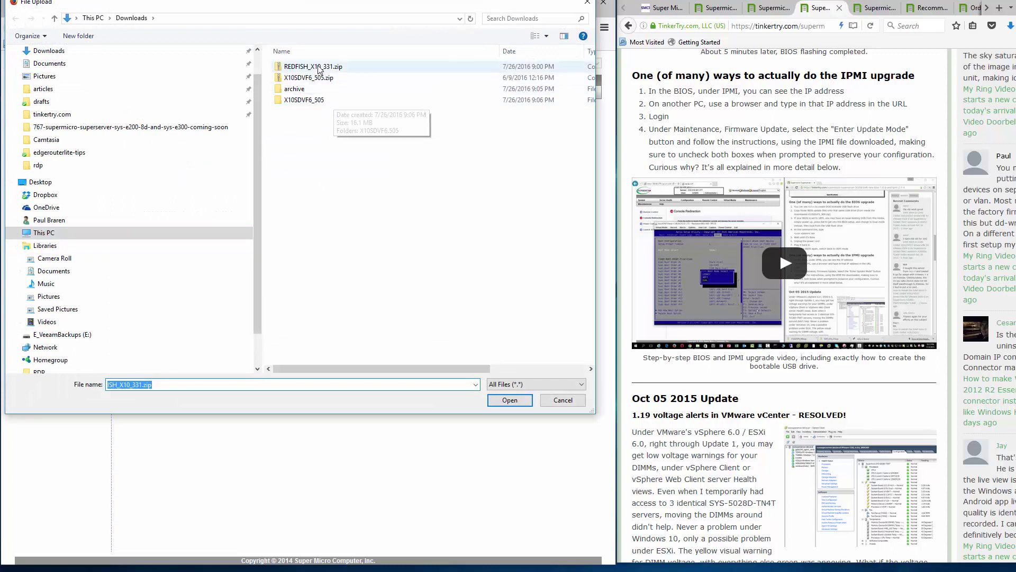
click(319, 70)
right_click(318, 70)
click(349, 115)
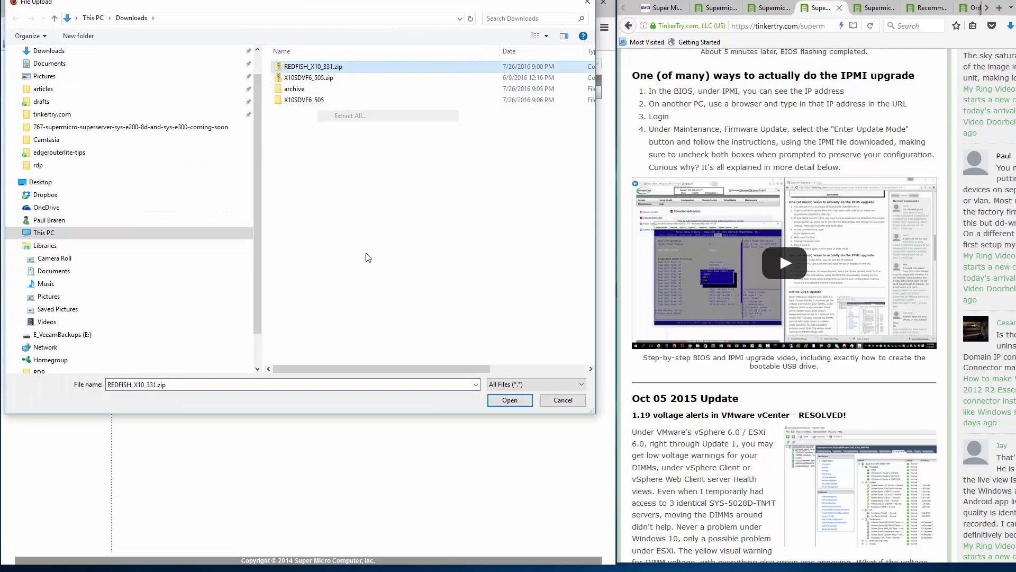
click(522, 370)
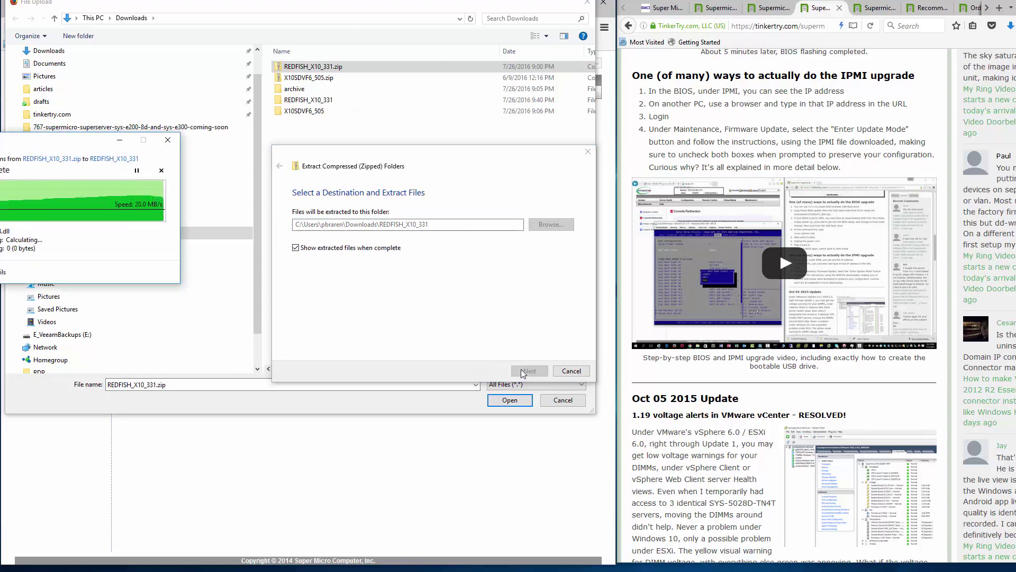
double_click(316, 100)
double_click(318, 68)
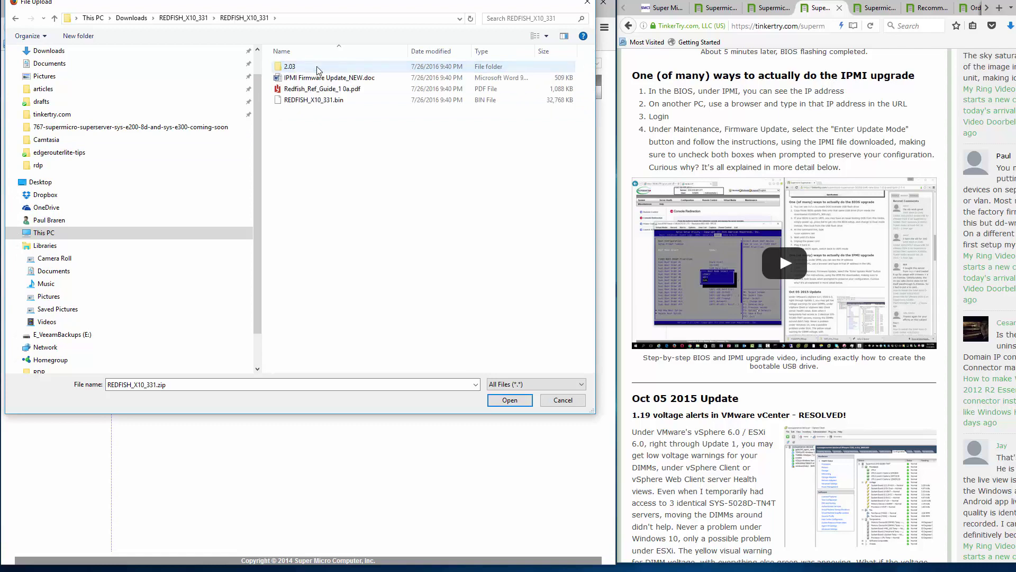
click(315, 100)
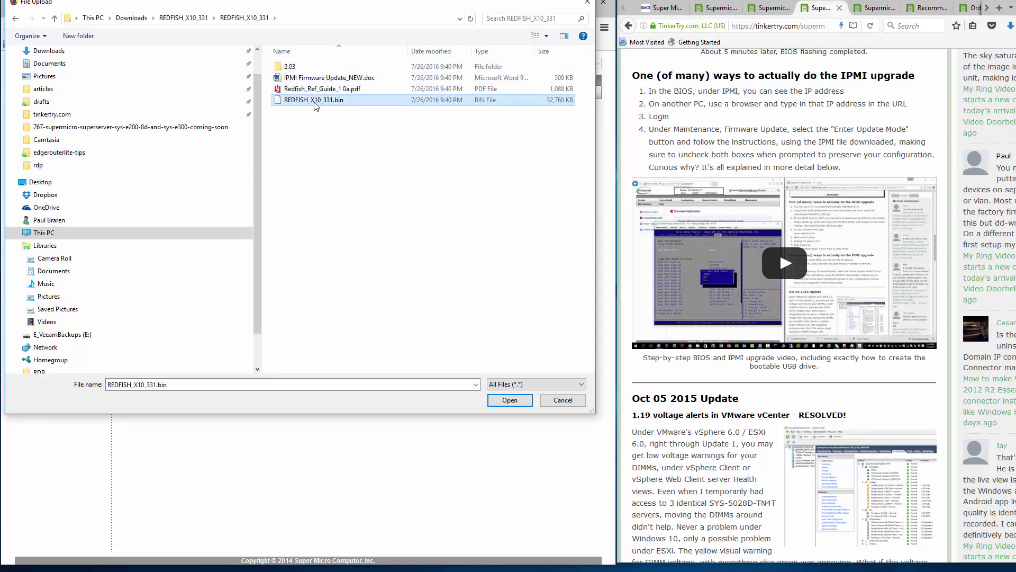
click(511, 400)
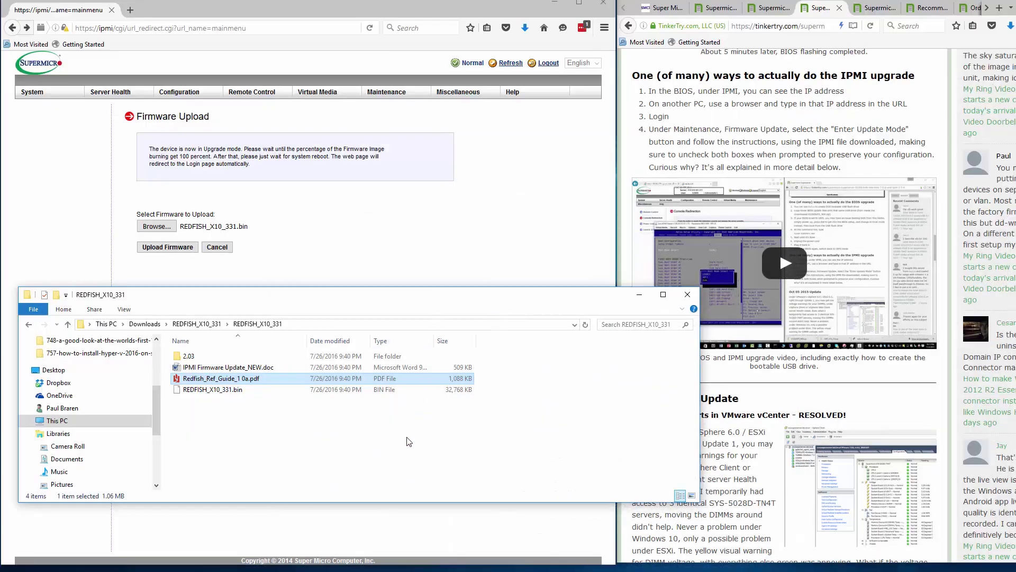
- Read through IPMI Firmware Update_NEW.doc in Word, then minimize it
double_click(241, 368)
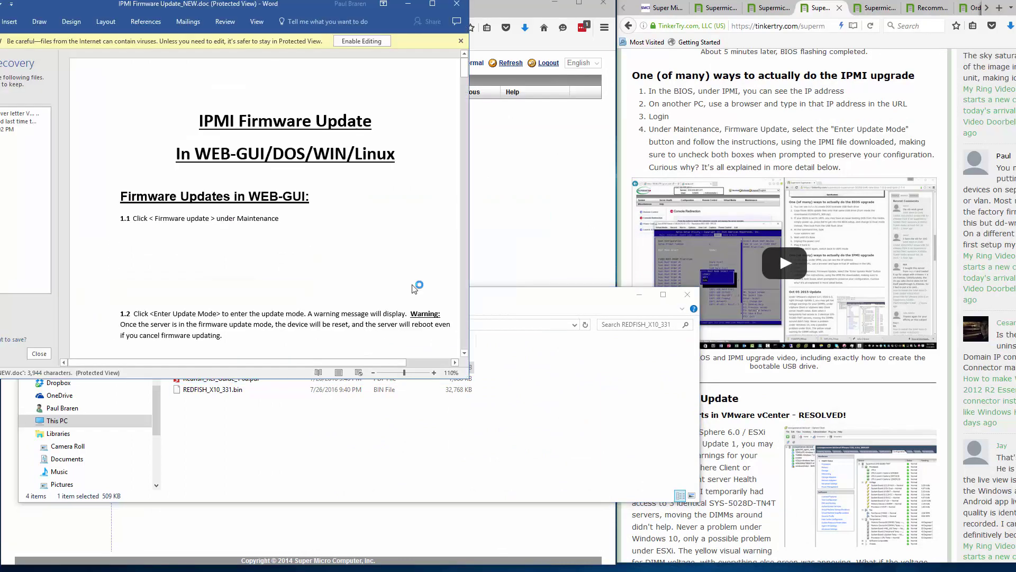
scroll(410, 219, down, 5)
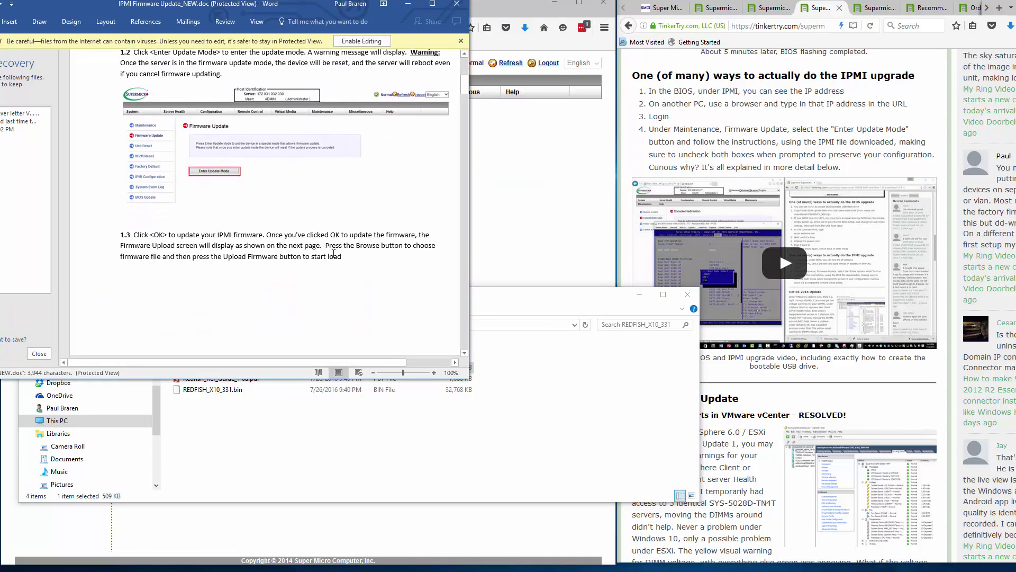
scroll(329, 255, down, 4)
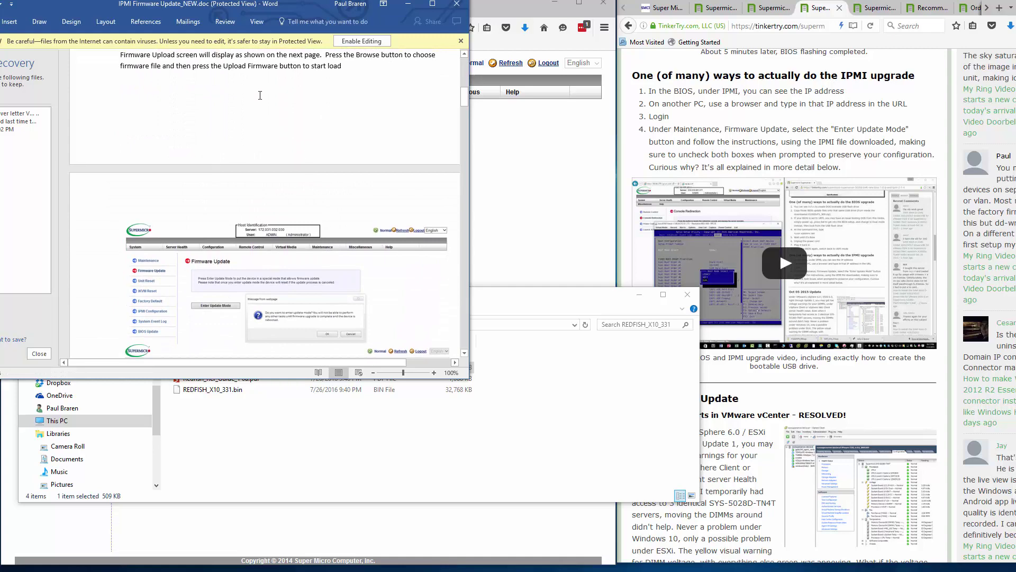
scroll(259, 95, down, 3)
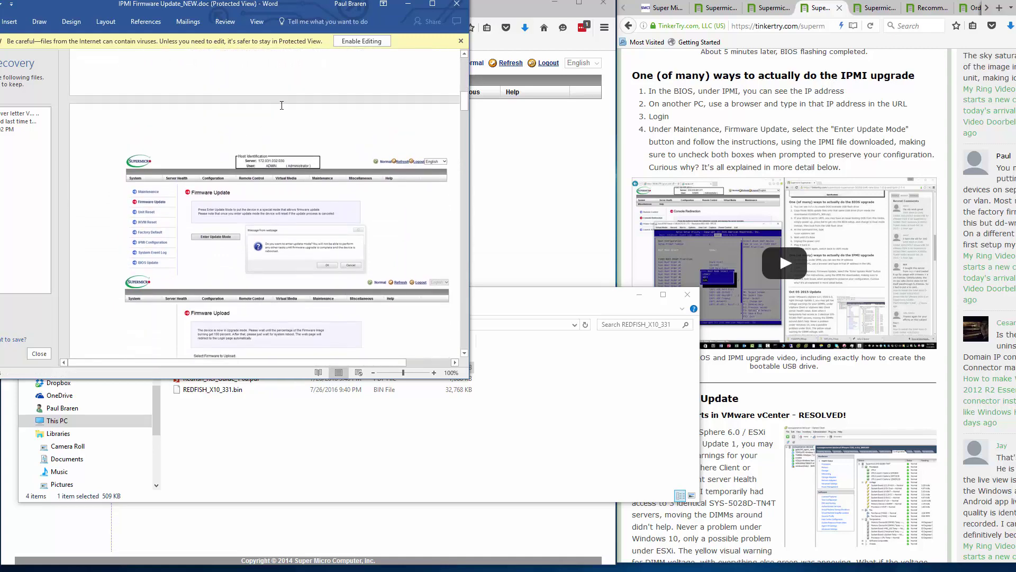
scroll(305, 314, down, 5)
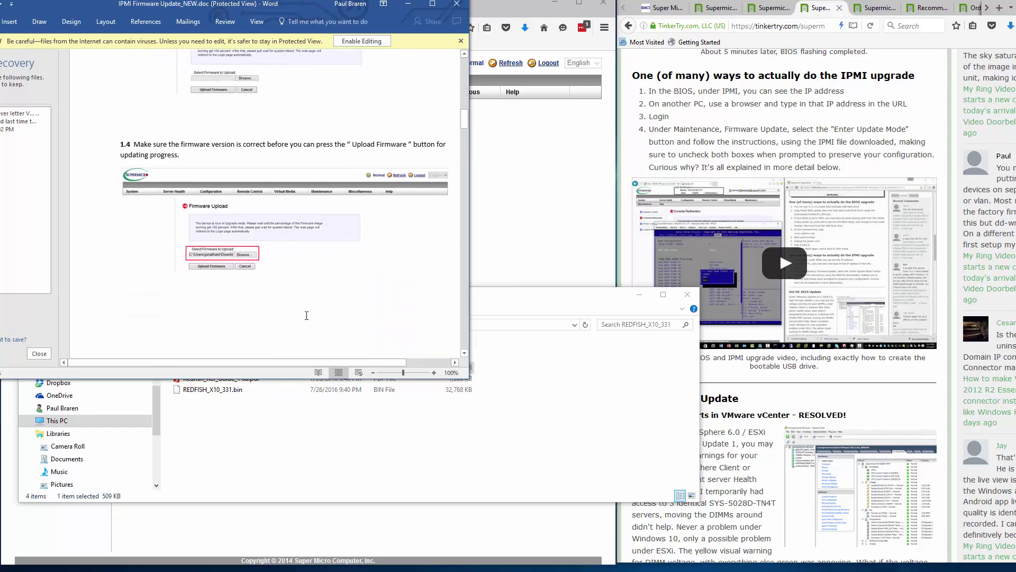
scroll(268, 178, down, 7)
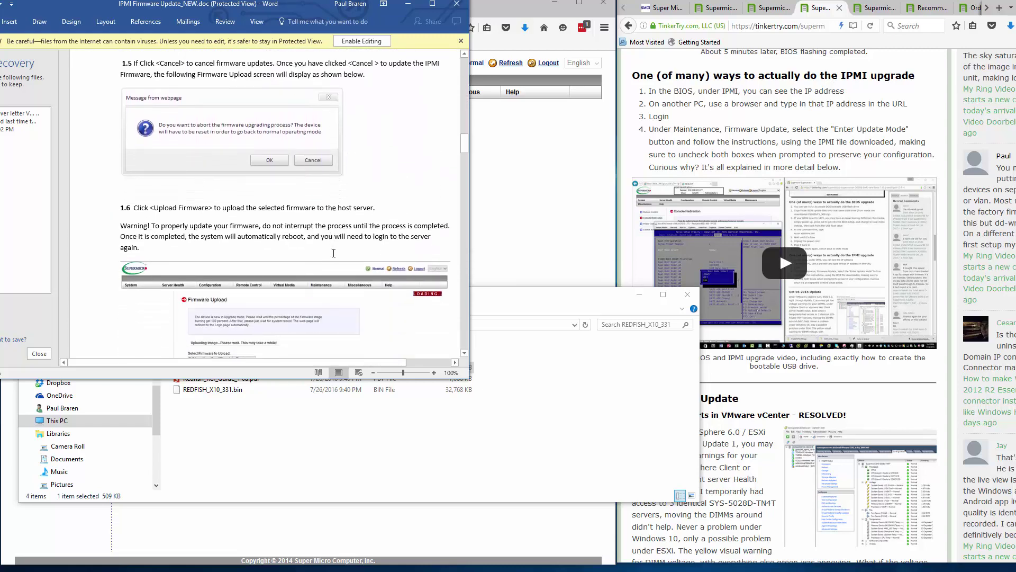
scroll(334, 252, down, 8)
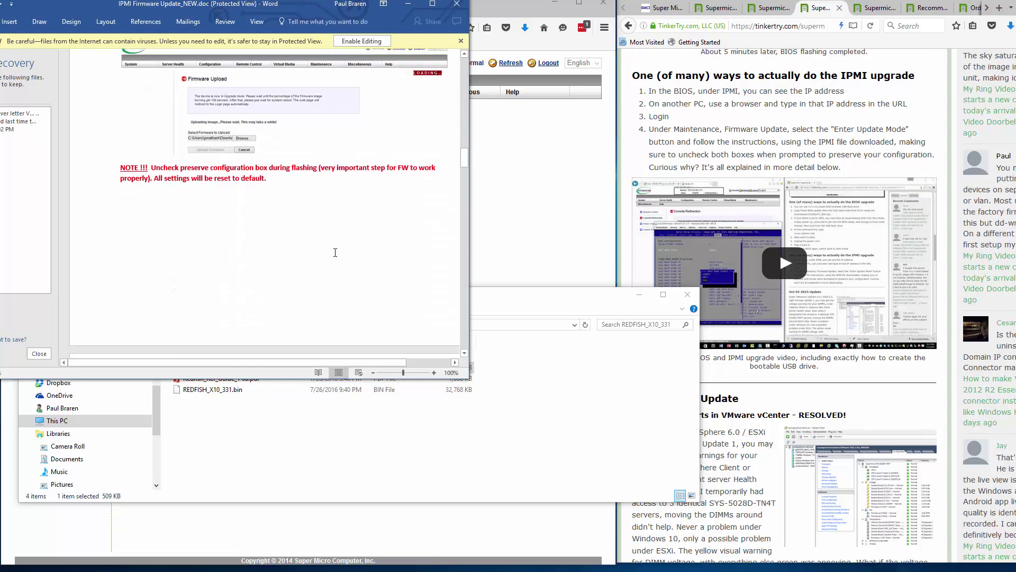
scroll(335, 252, down, 1)
scroll(250, 142, up, 1)
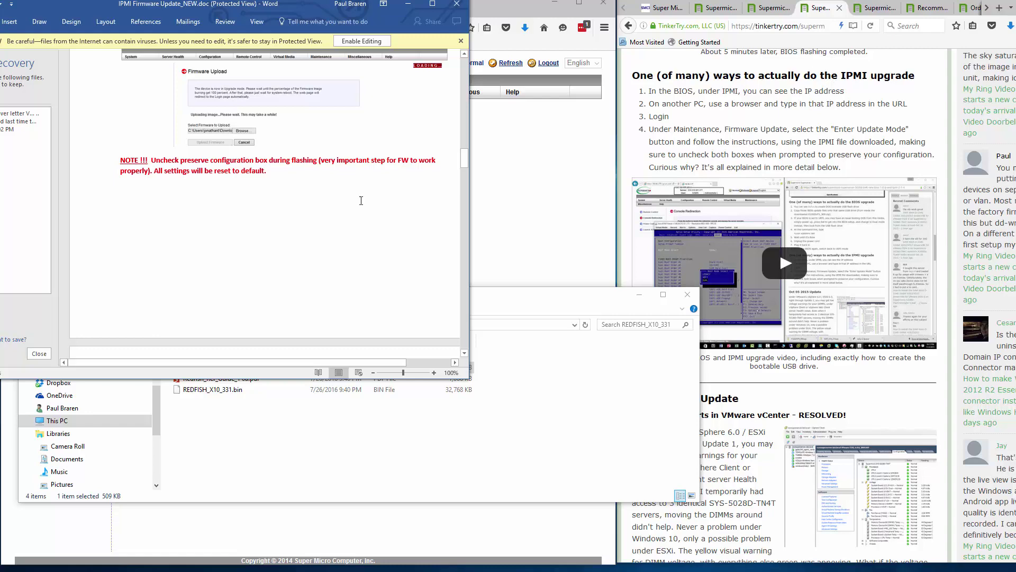
scroll(360, 279, down, 4)
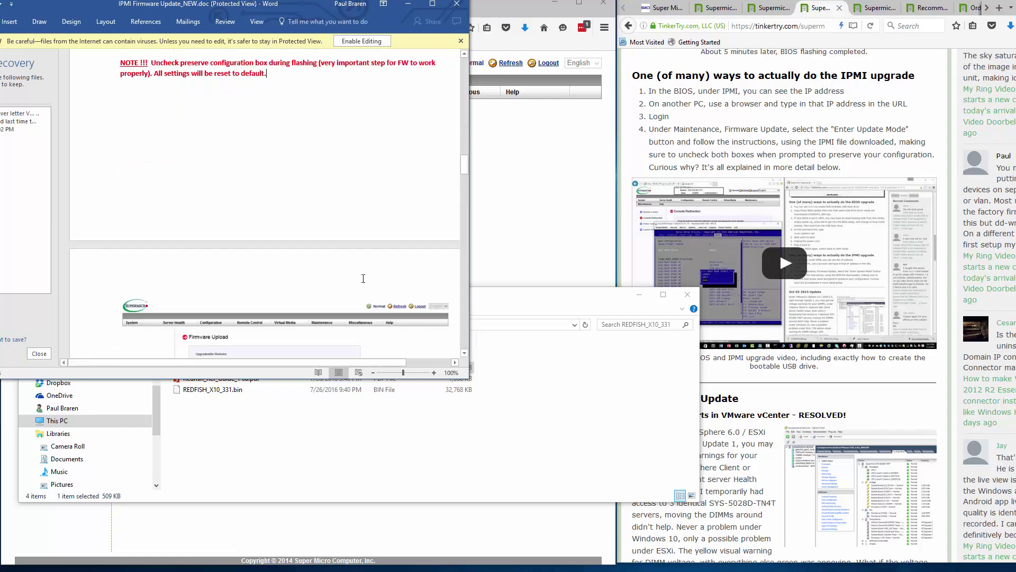
scroll(364, 278, down, 9)
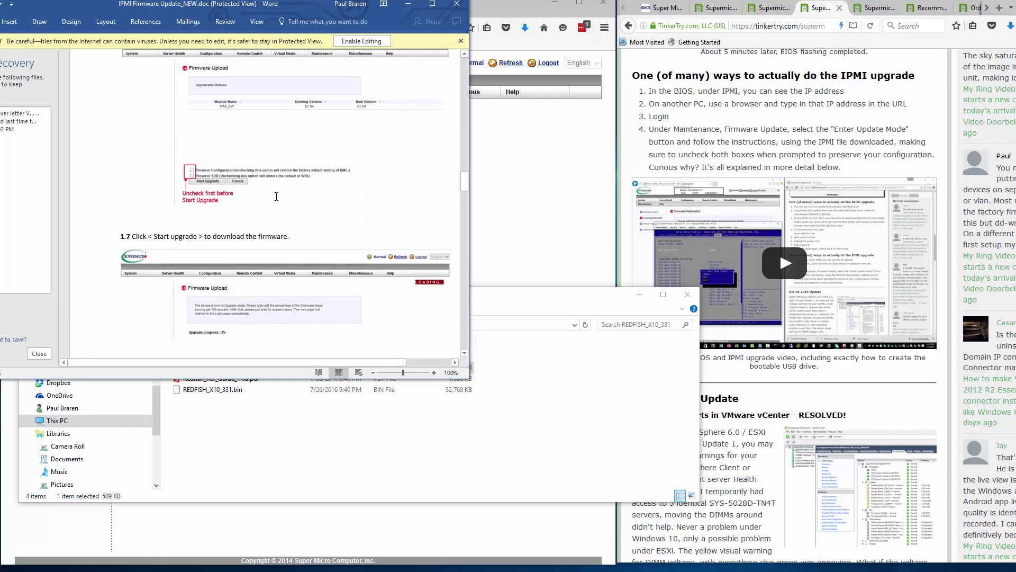
scroll(289, 233, down, 5)
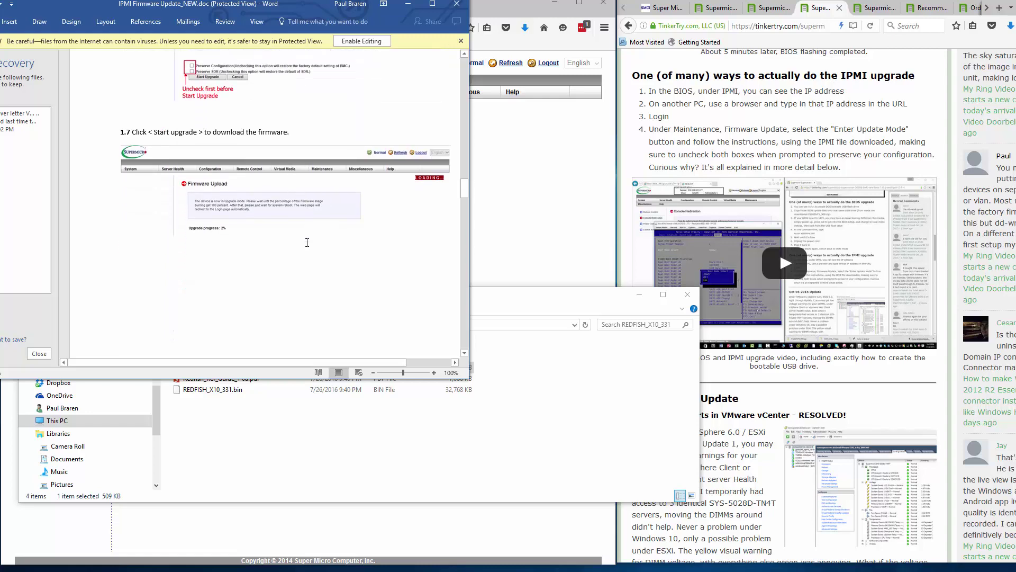
scroll(310, 243, down, 7)
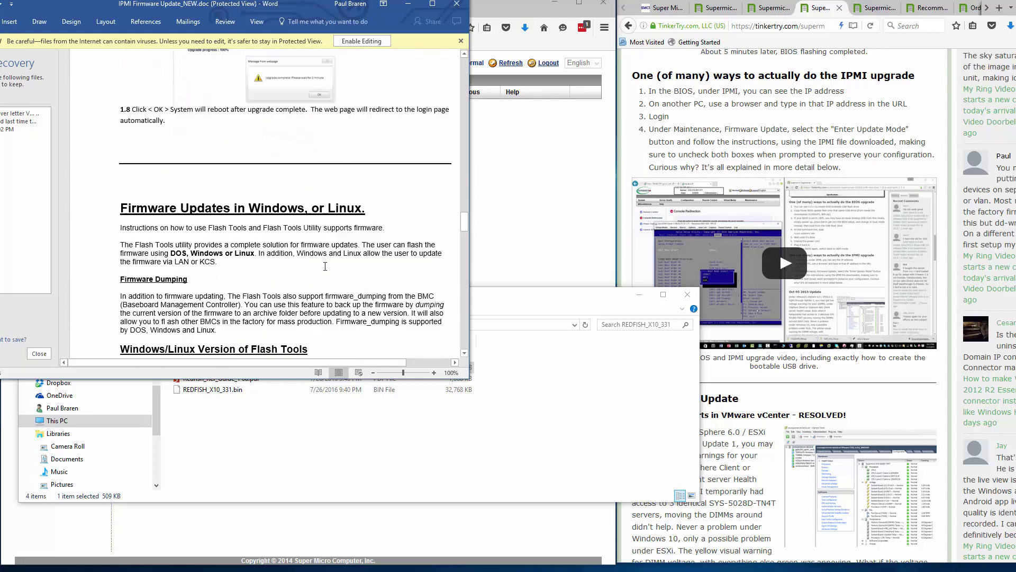
click(408, 4)
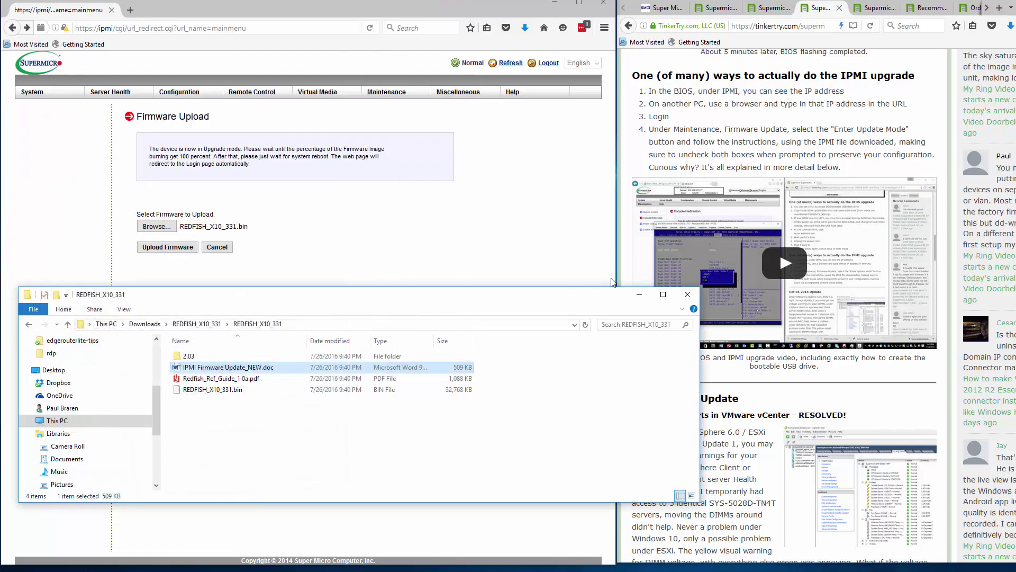
- Upload REDFISH_X10_331.bin, watching Ethernet throughput in Task Manager until IPMI_FW 03.26→03.31 appears
click(639, 294)
click(191, 250)
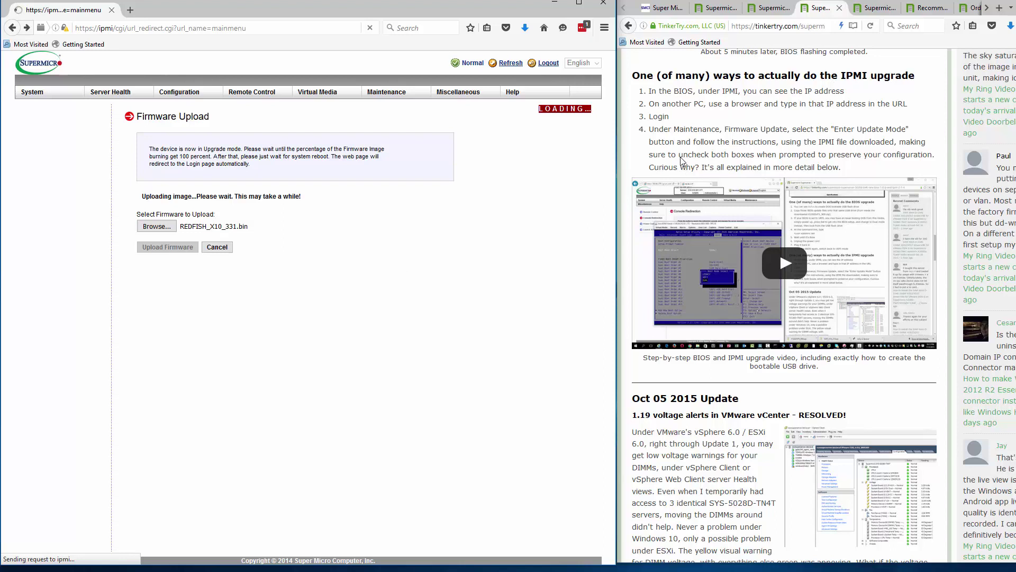
drag(679, 155, 936, 154)
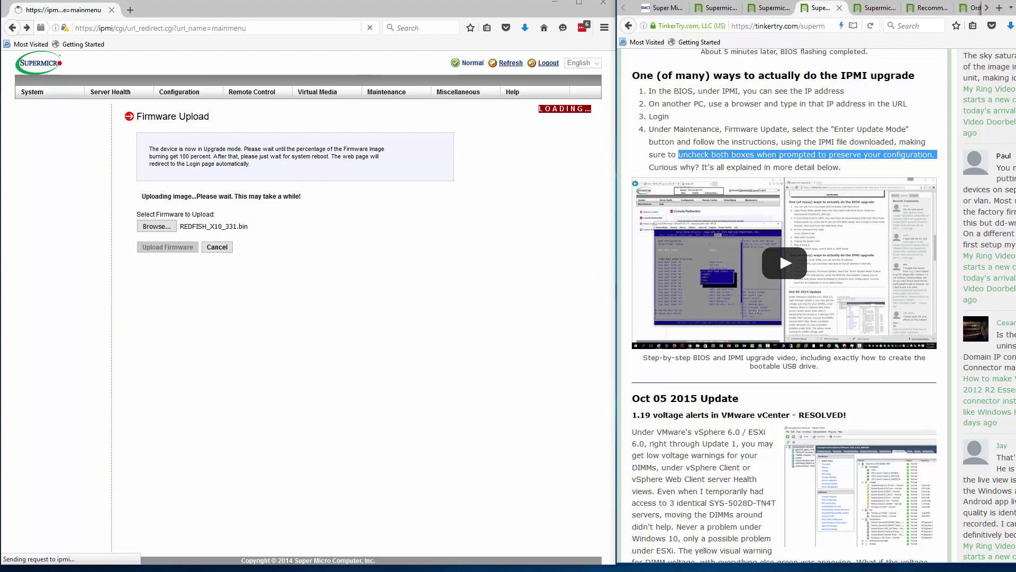
key(ctrl+shift+Escape)
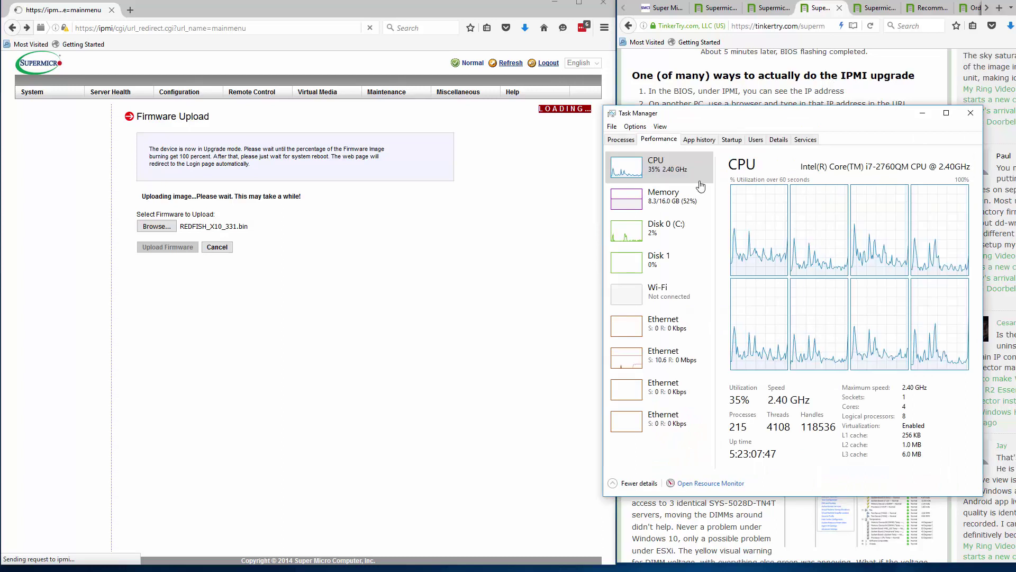
click(668, 364)
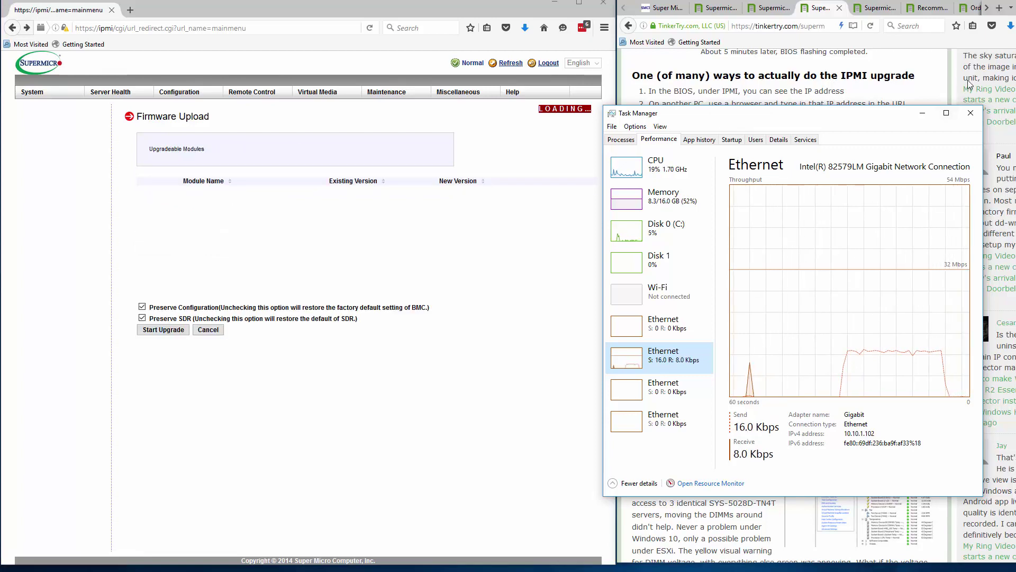
click(923, 113)
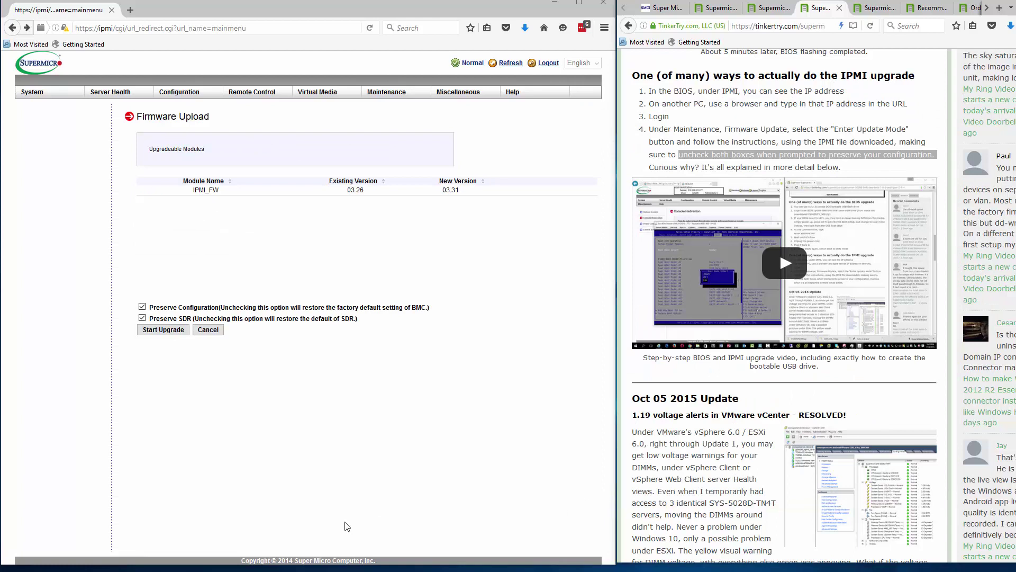
- Clear Preserve Configuration and Preserve SDR, then start the IPMI firmware upgrade flash
click(142, 307)
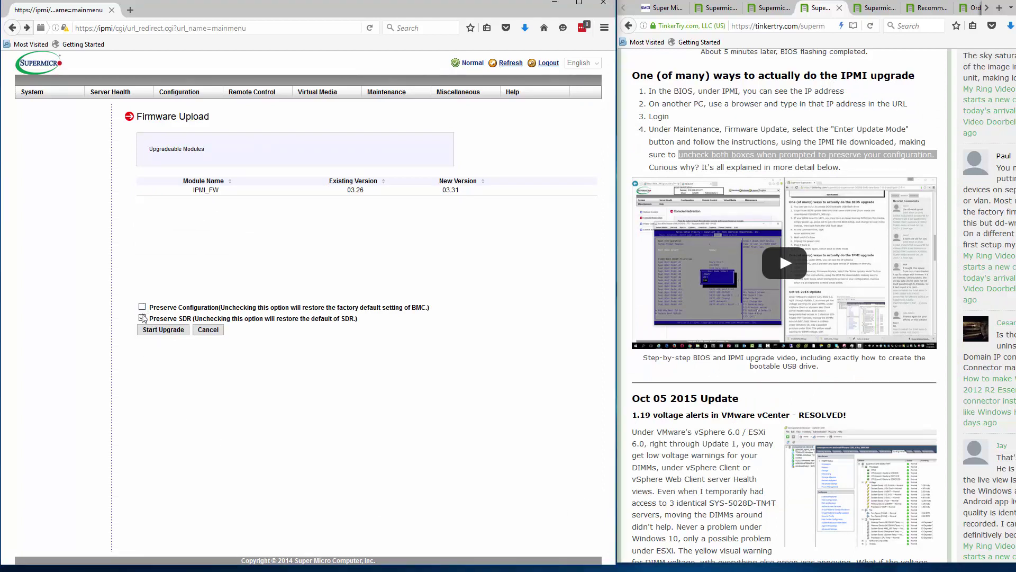
click(142, 317)
click(185, 332)
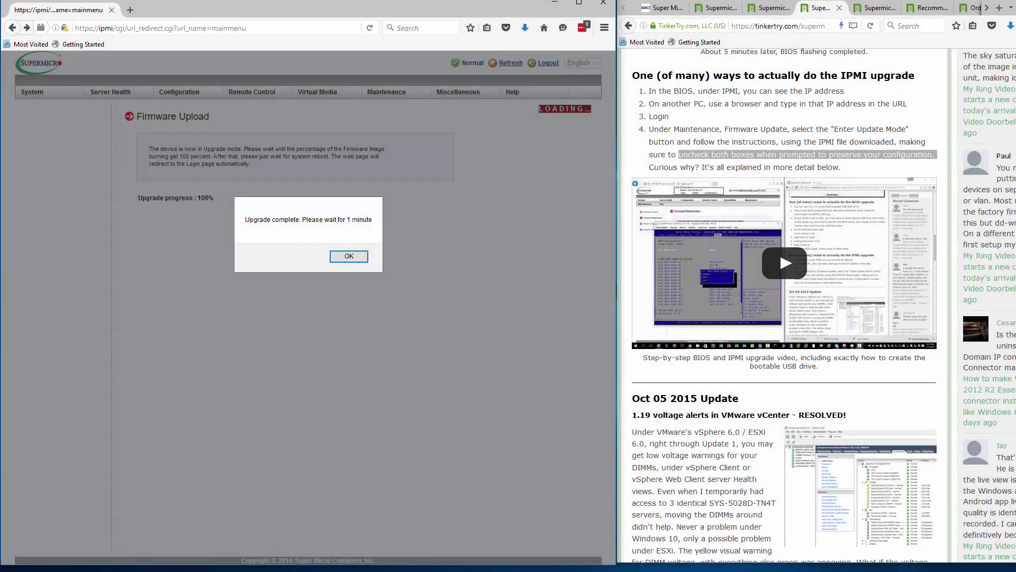
- Dismiss the upgrade-complete notice, reload the IPMI page, and slightly enlarge the Firefox window
click(876, 8)
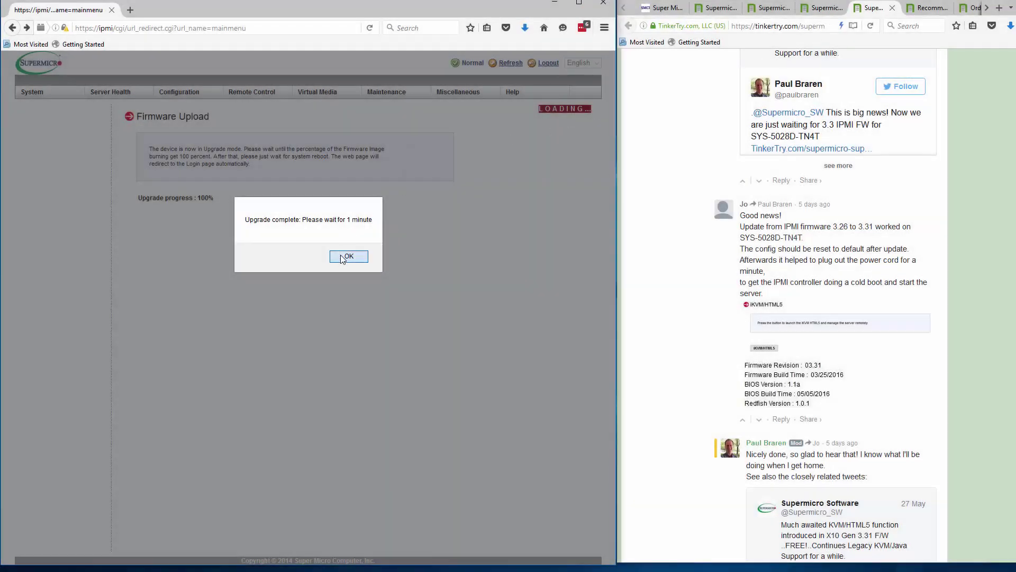
click(341, 255)
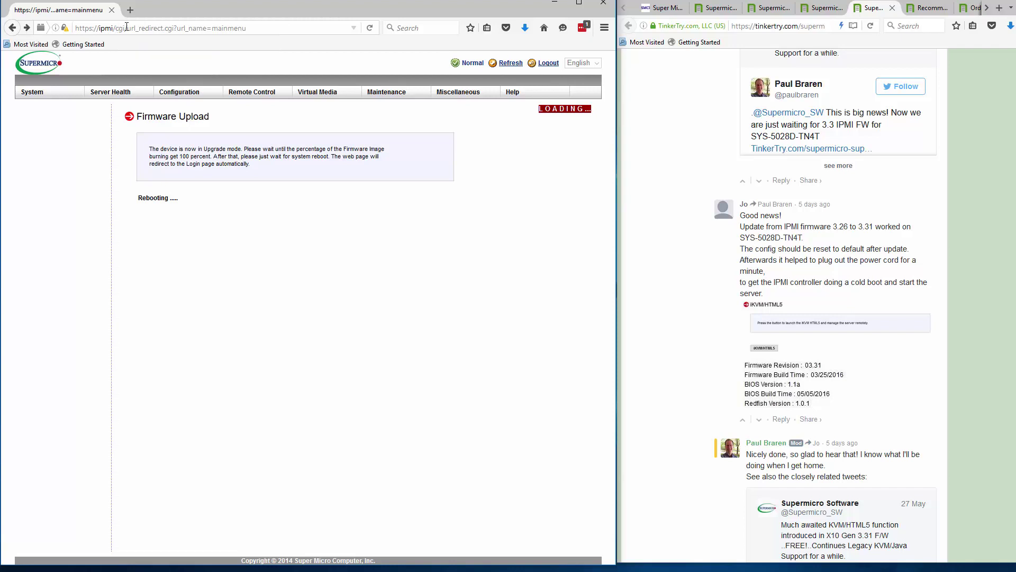
click(370, 27)
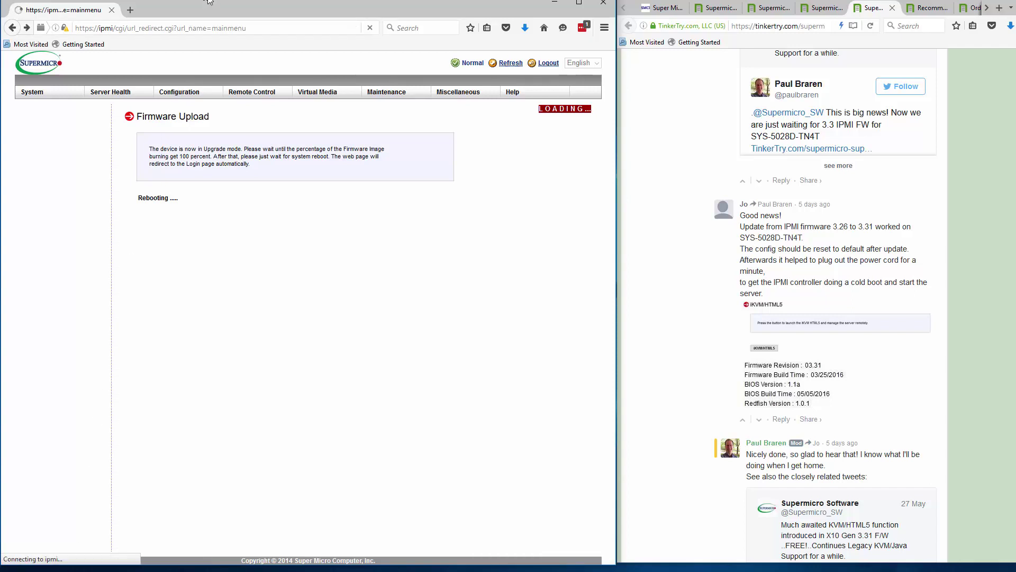
drag(208, 1, 207, 4)
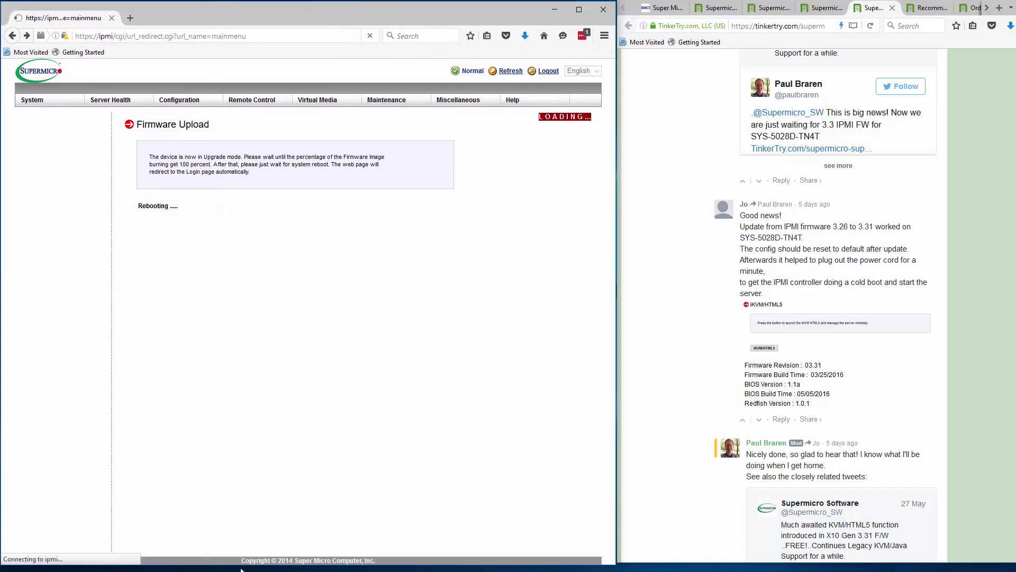
drag(240, 566, 243, 568)
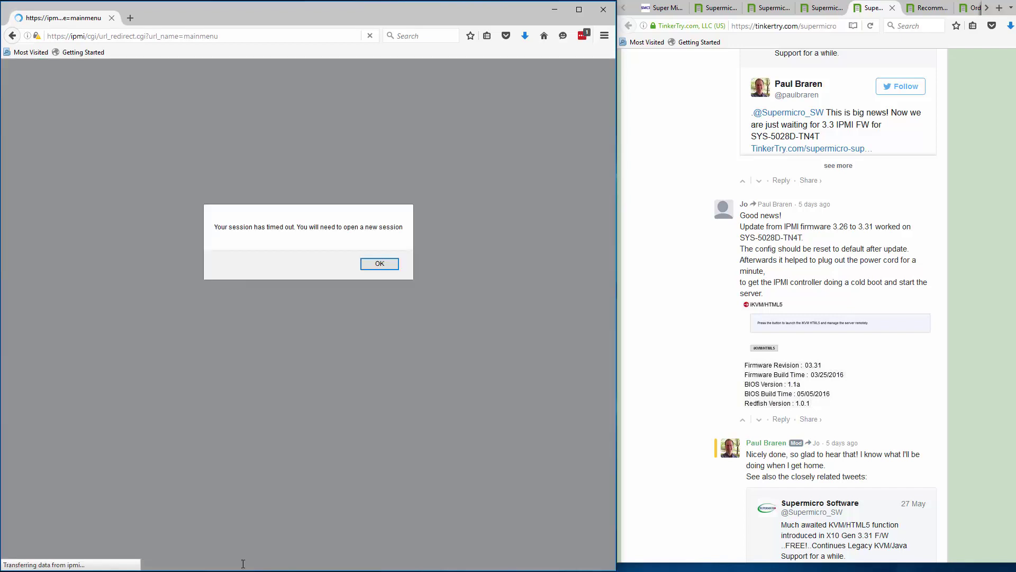
- Log back in with the admin credentials, then launch the Java iKVM console past the certificate warning
click(379, 264)
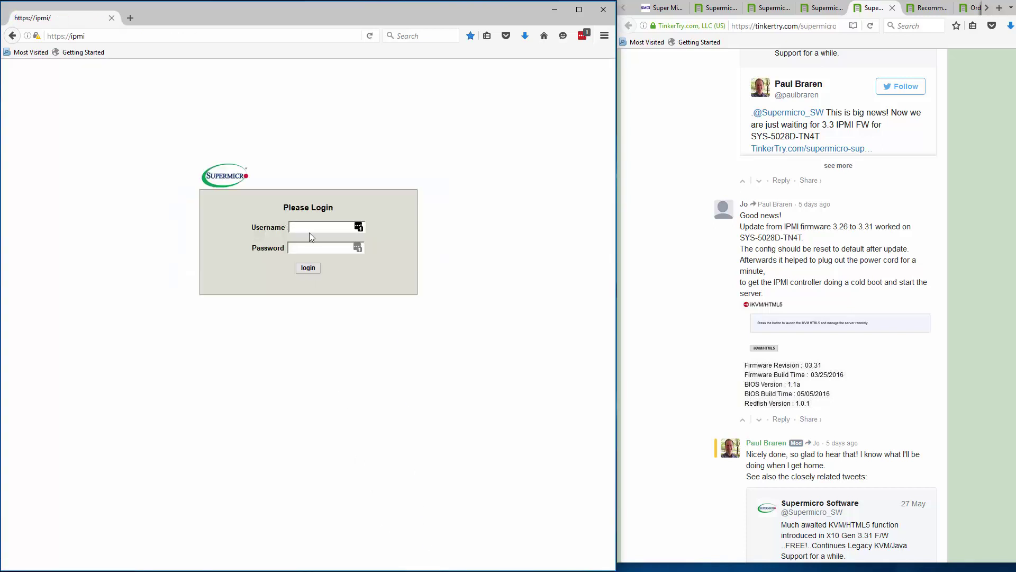
click(310, 231)
text(ADMINADMIN)
key(Return)
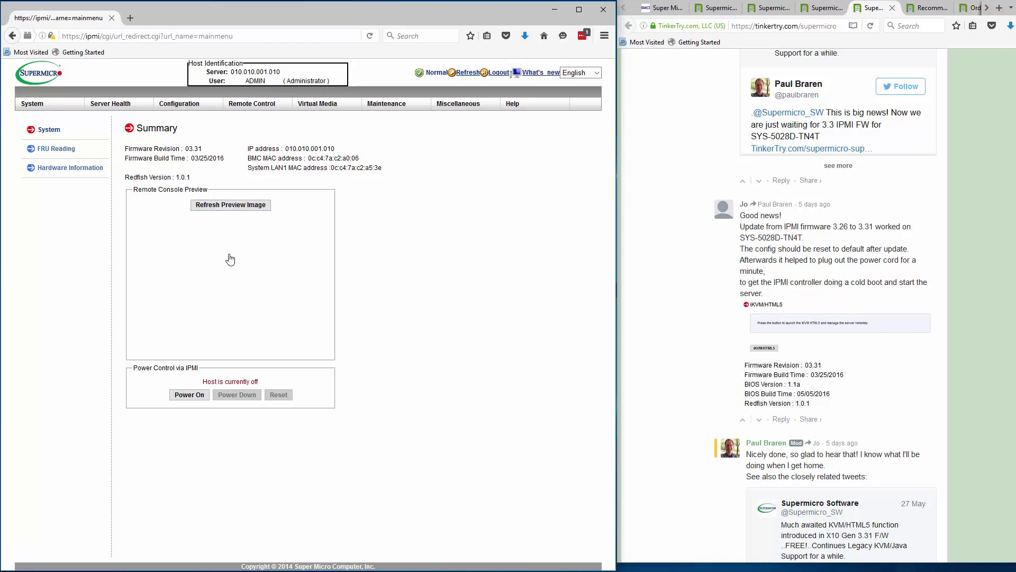
click(185, 395)
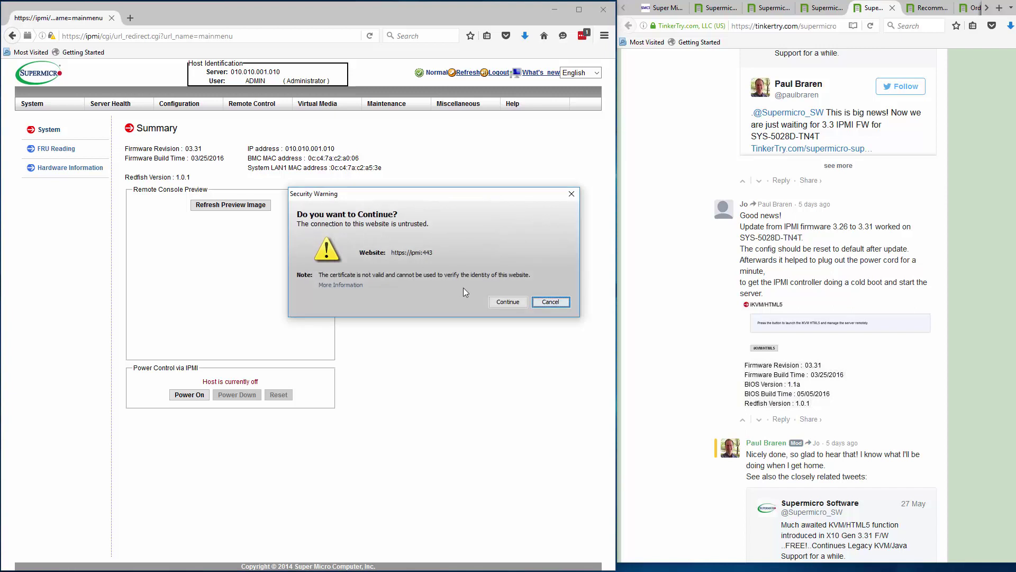
click(508, 302)
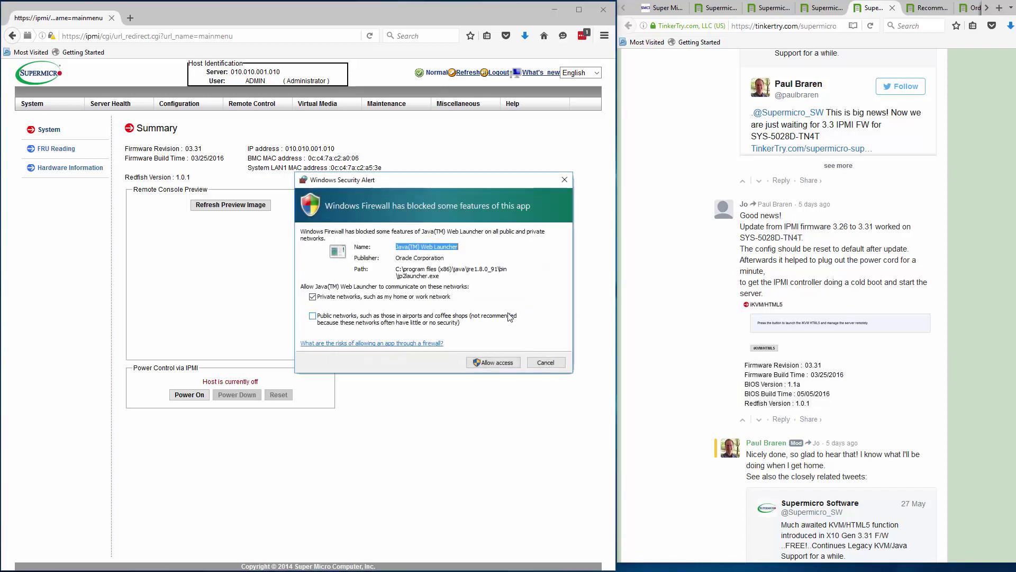
- Allow Java through the firewall, Set Power On the server, and move the viewer window right
click(506, 364)
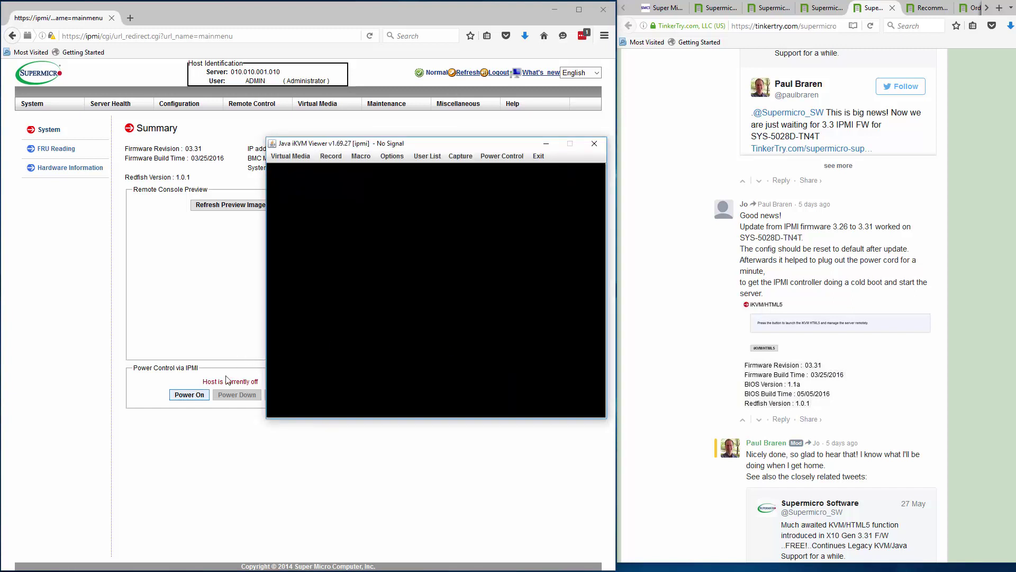
click(500, 157)
click(498, 169)
drag(519, 147, 673, 147)
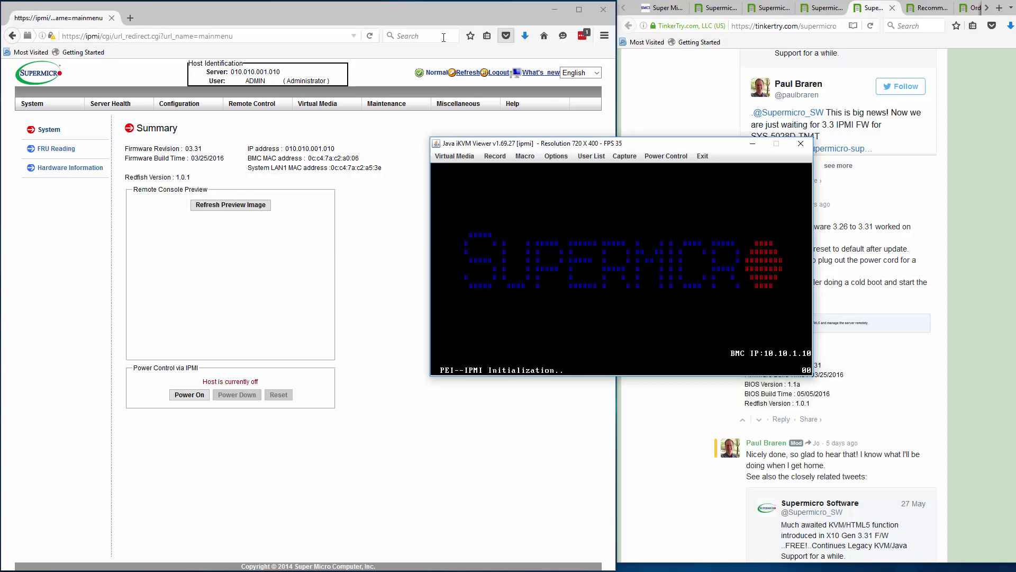
- Dismiss the console-disconnect and session-timeout notices, then log in with the admin username and password
click(369, 37)
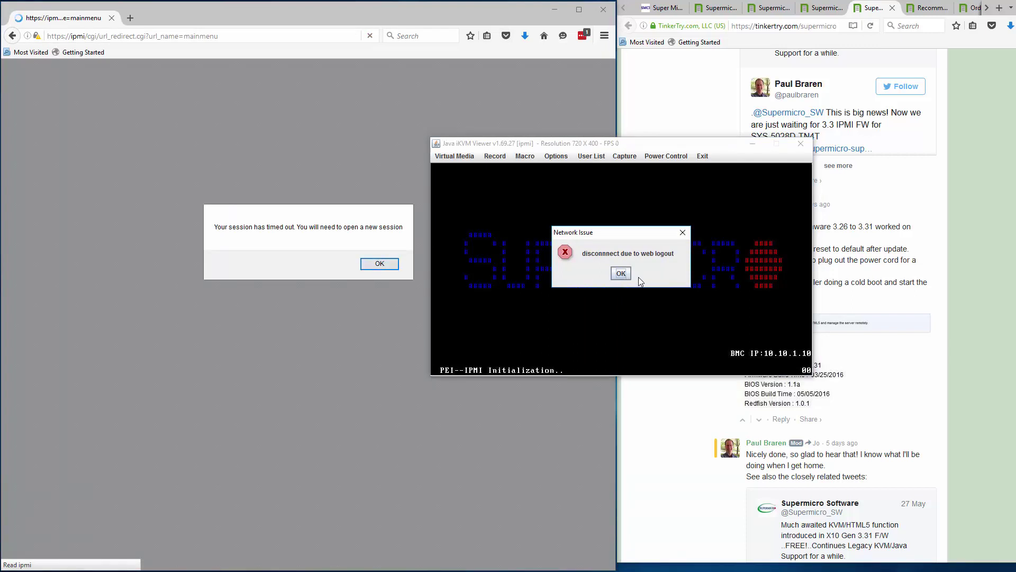
click(621, 274)
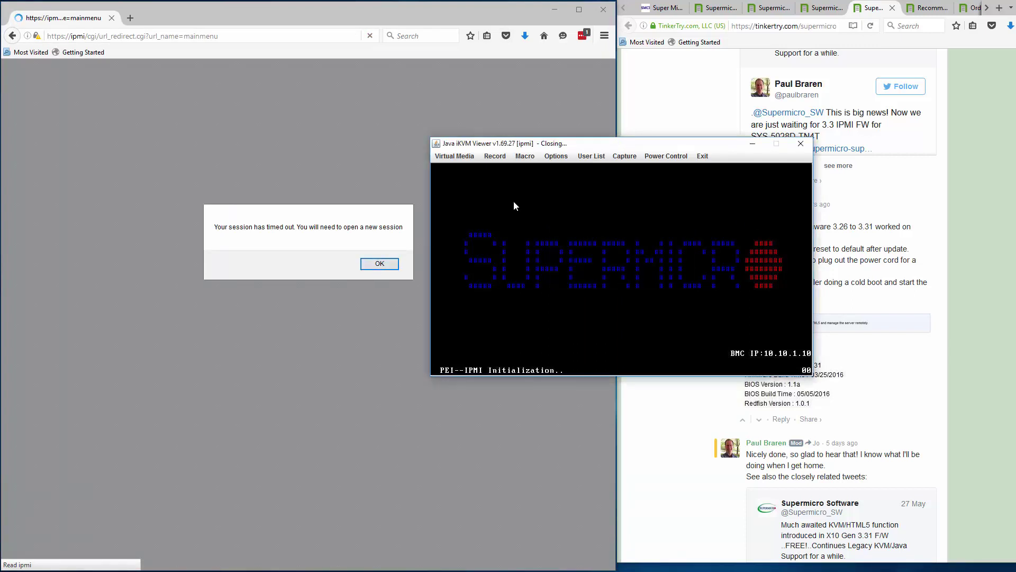
click(389, 265)
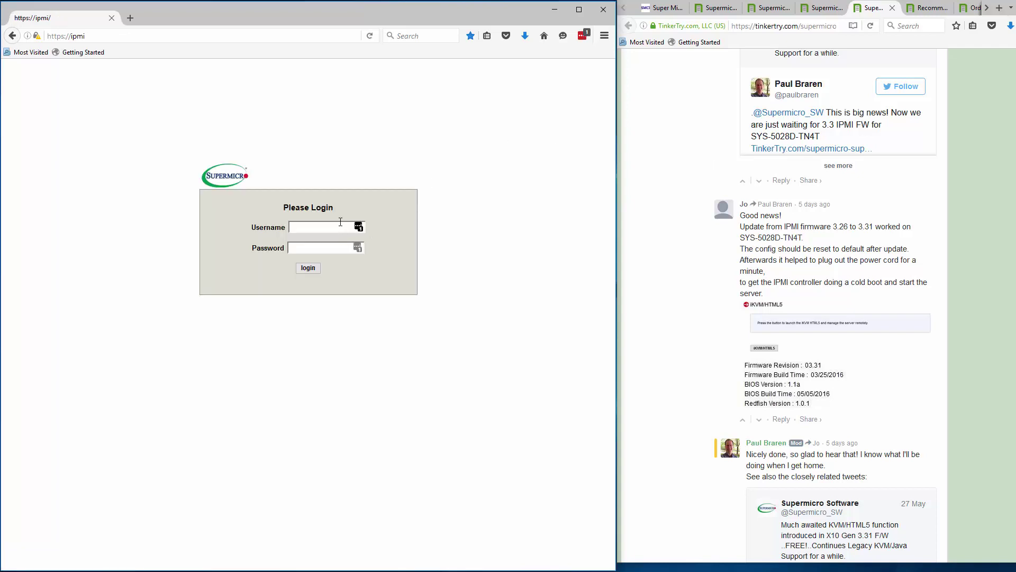
click(320, 223)
text(ADMIN)
key(Tab)
text(ADMIN)
key(Return)
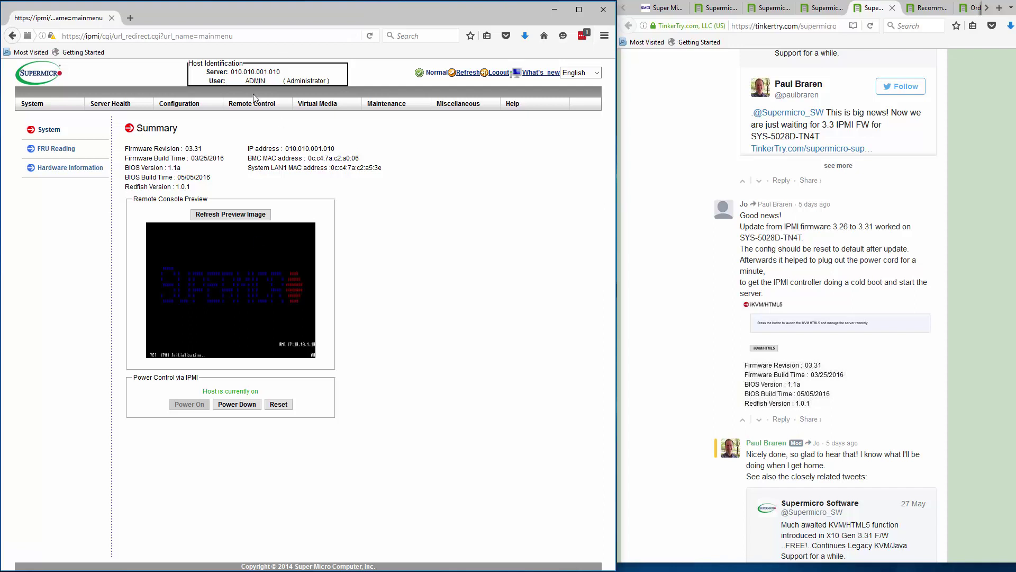
- Launch the HTML5 iKVM console from Remote Control and dismiss the video recording warning
mouse_move(249, 108)
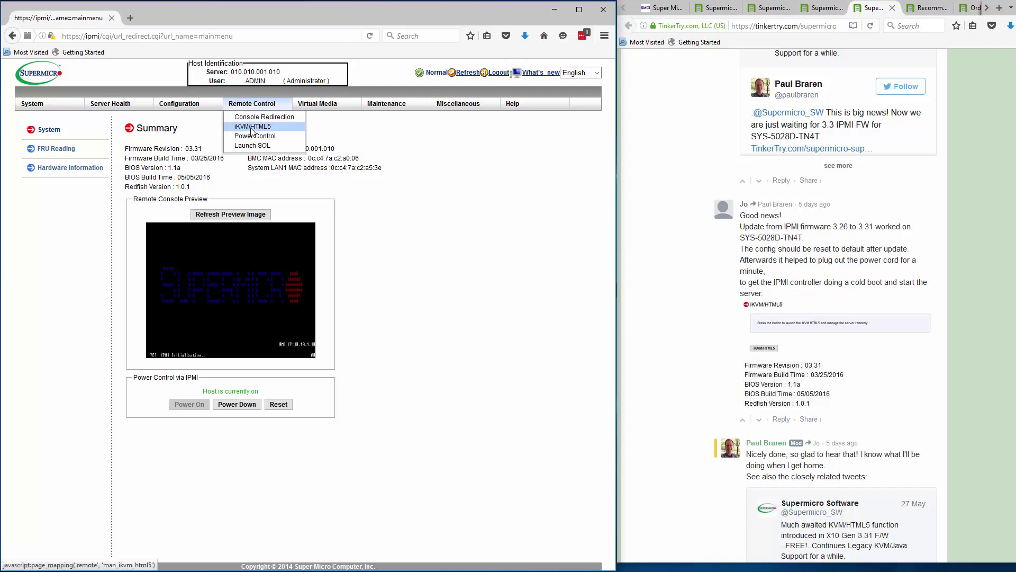
click(251, 127)
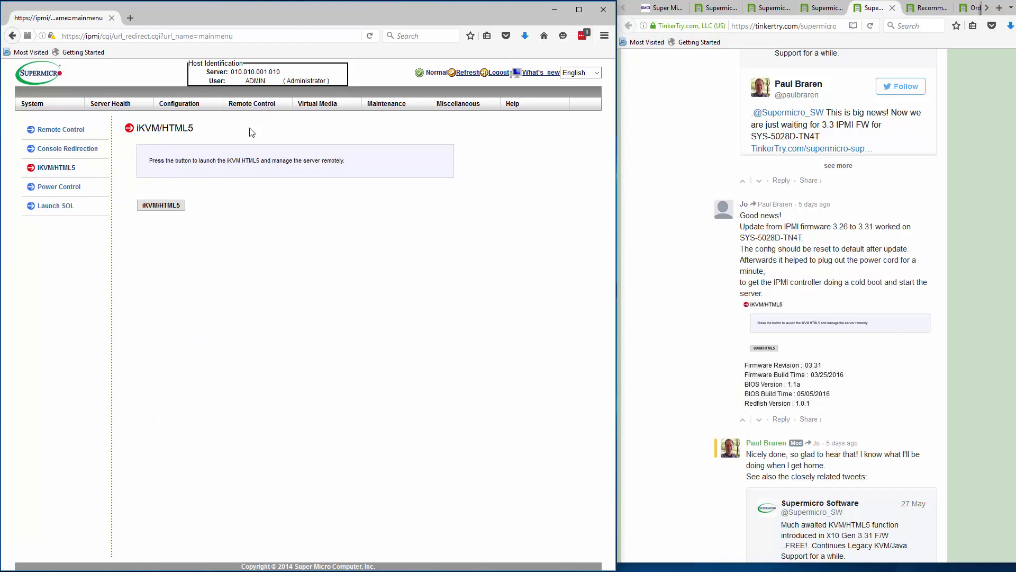
click(167, 209)
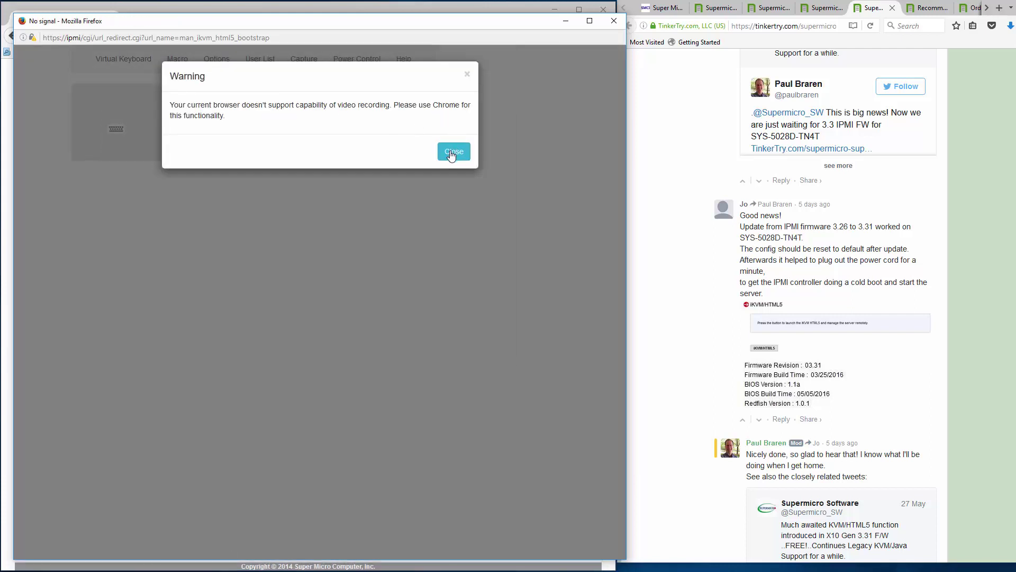
click(452, 152)
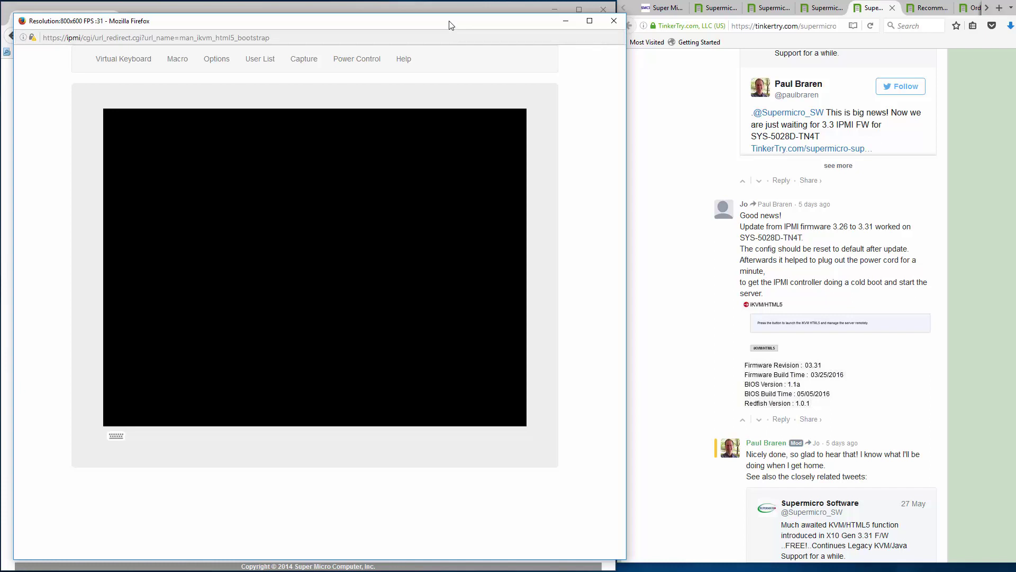
- Reposition the HTML5 console window and issue a power reset to the server
drag(451, 24, 676, 28)
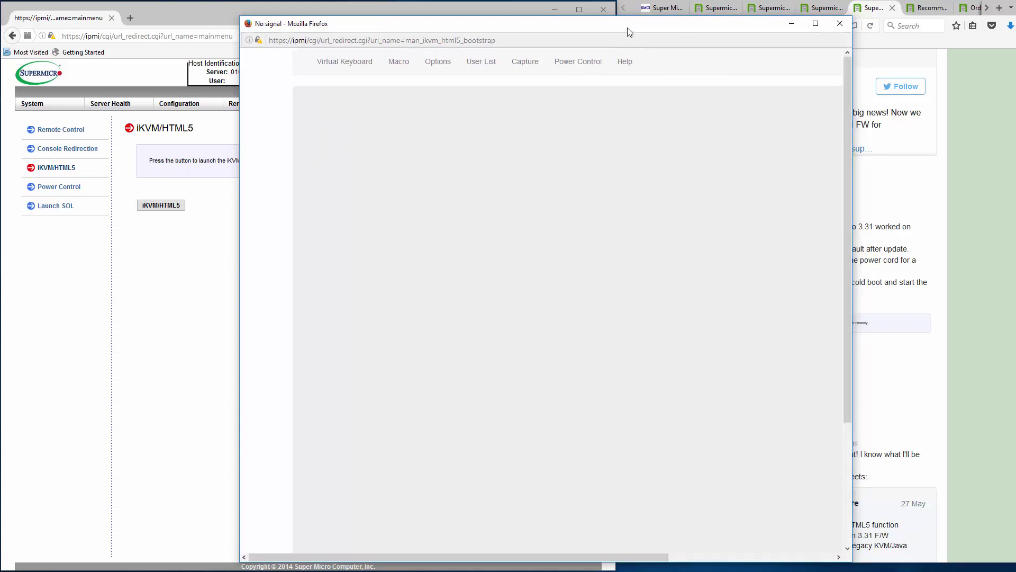
drag(630, 32, 412, 25)
click(364, 61)
click(370, 122)
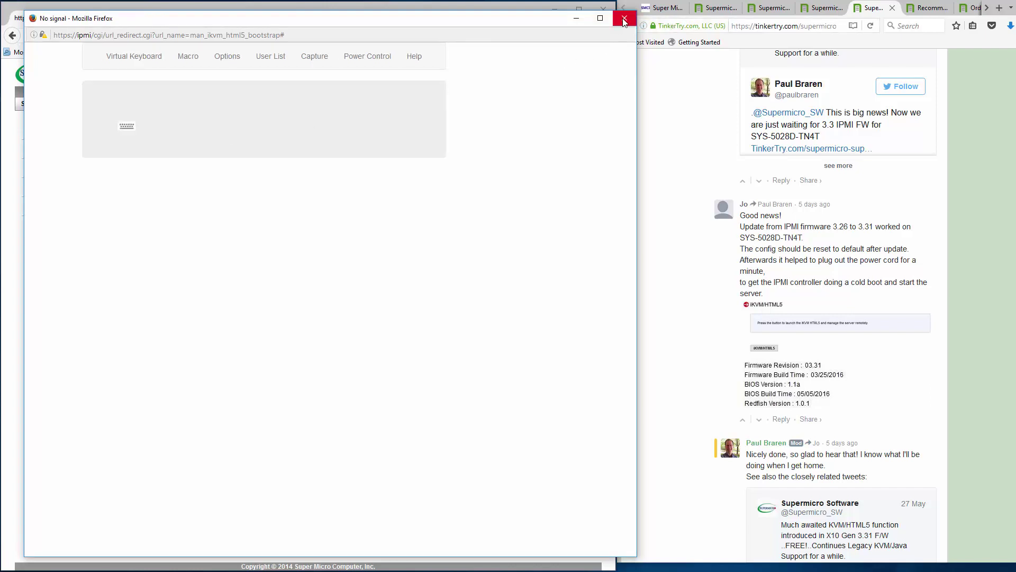
- Close the Firefox KVM popup and open the IPMI site in Chrome past the certificate warning
click(624, 18)
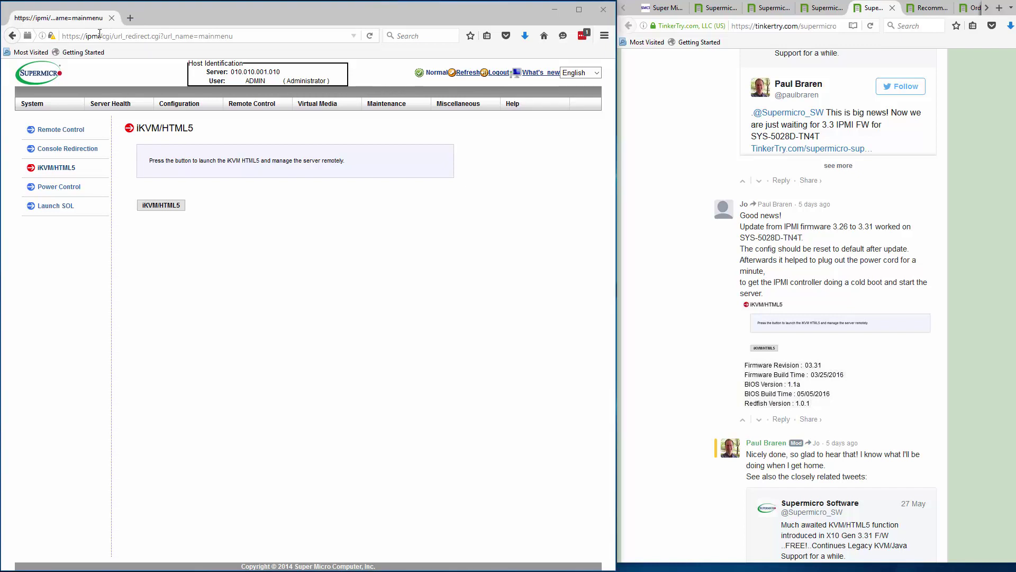
drag(98, 36, 62, 36)
key(alt+Tab)
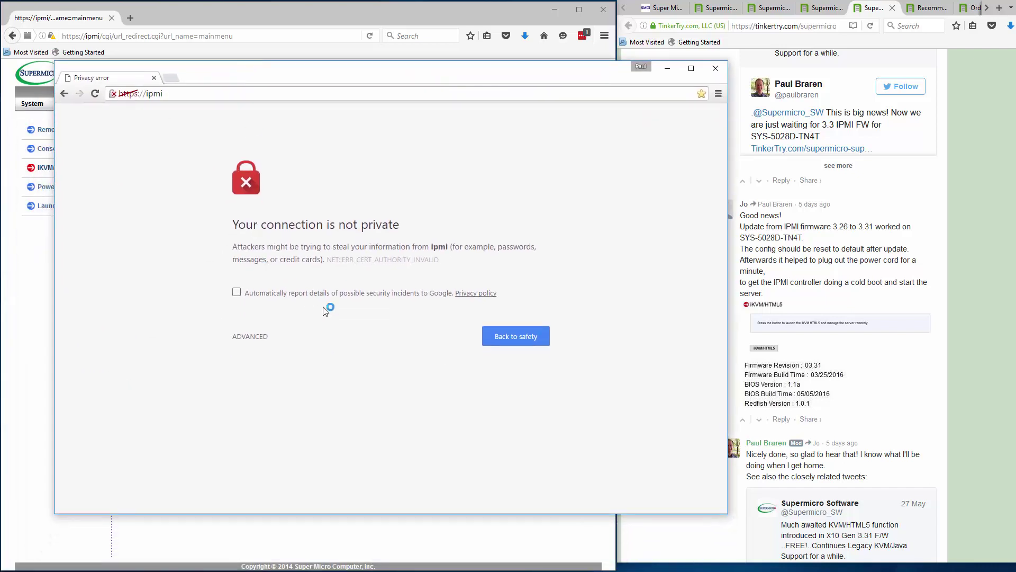
click(243, 338)
click(259, 425)
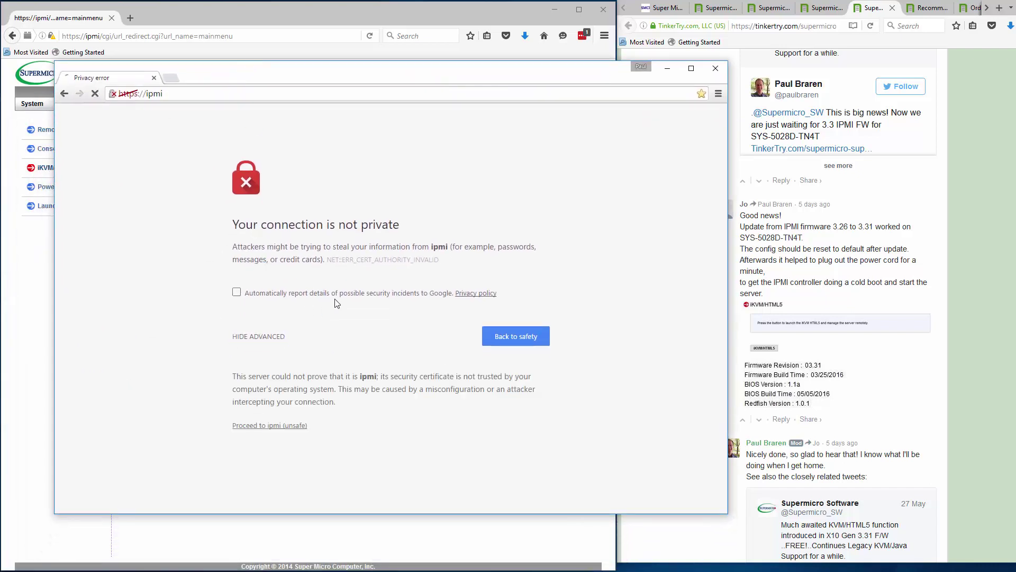
- Close the Firefox IPMI window and resize Chrome's login window to full height at top-left
click(458, 18)
click(612, 9)
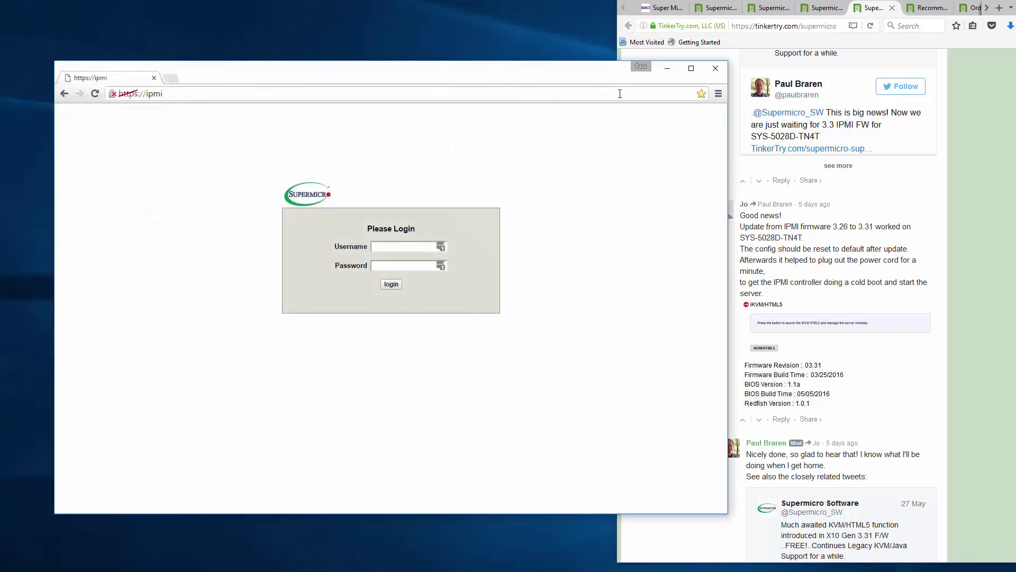
drag(580, 75, 524, 13)
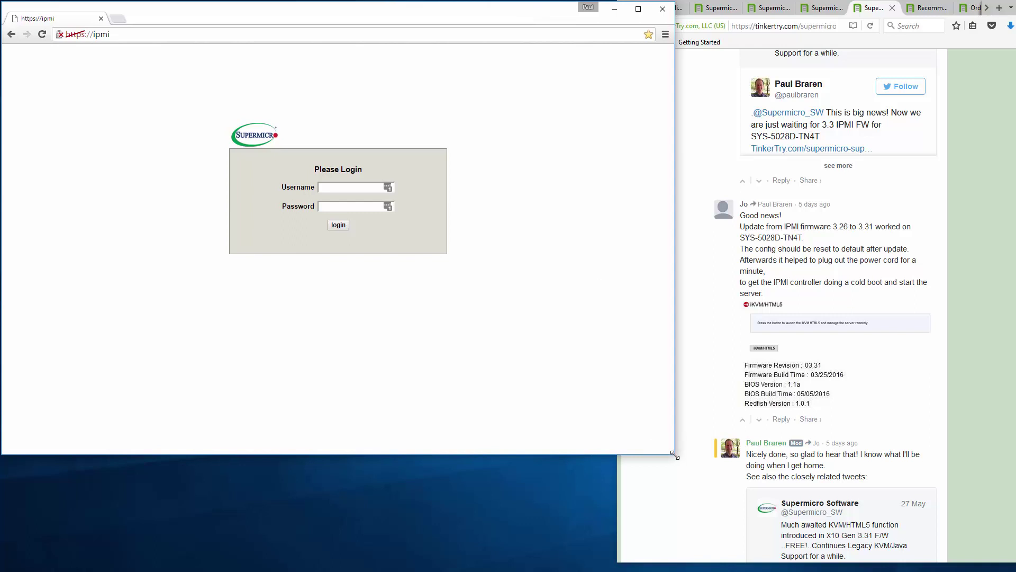
drag(674, 455, 596, 568)
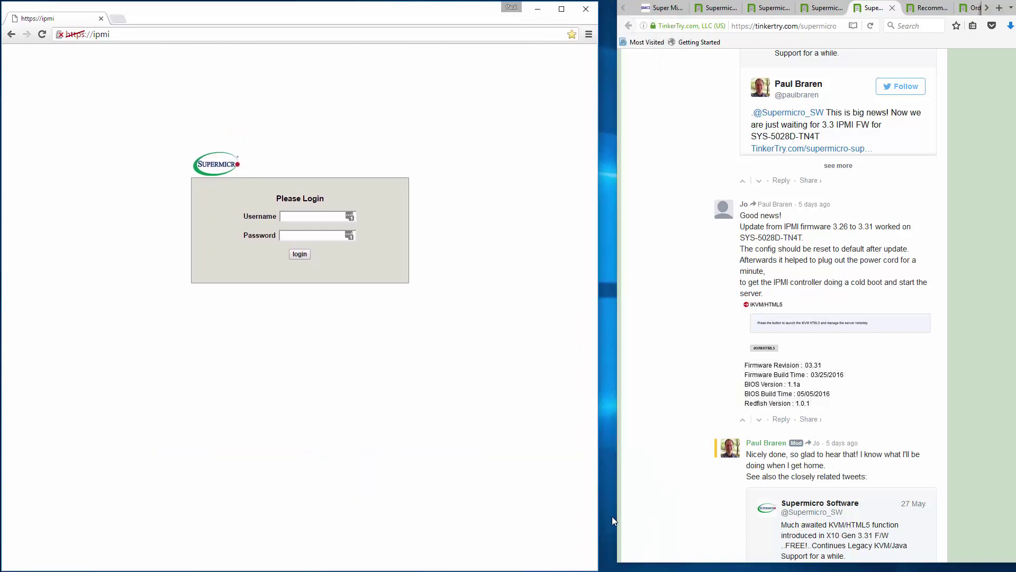
- Sign in to the IPMI as ADMIN with the account password
click(322, 216)
text(ADMIN)
key(Tab)
text(ADMIN)
key(Return)
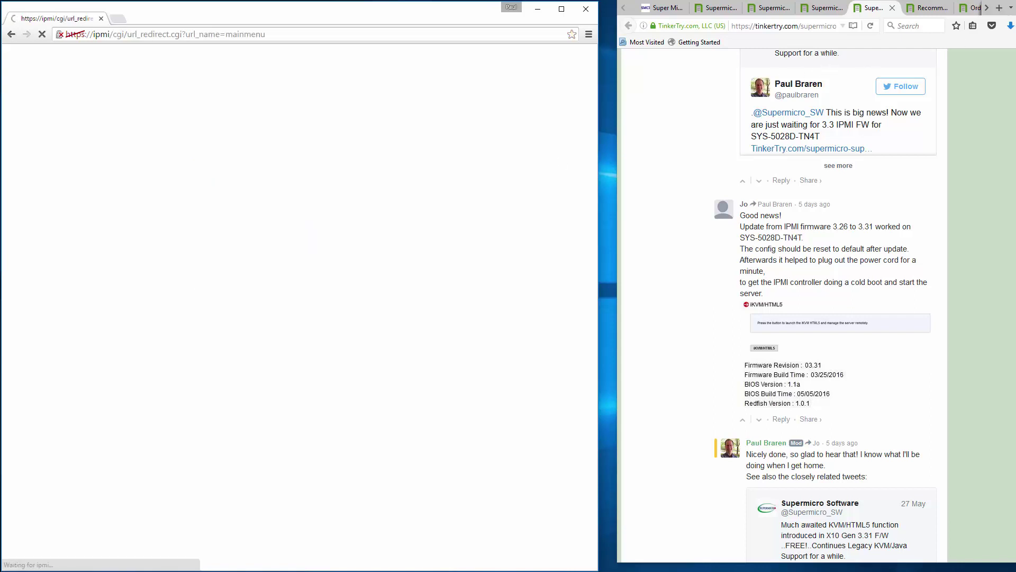
- Minimize the Firefox window and launch the HTML5 iKVM console from Remote Control > iKVM/HTML5
click(719, 93)
key(super+Down)
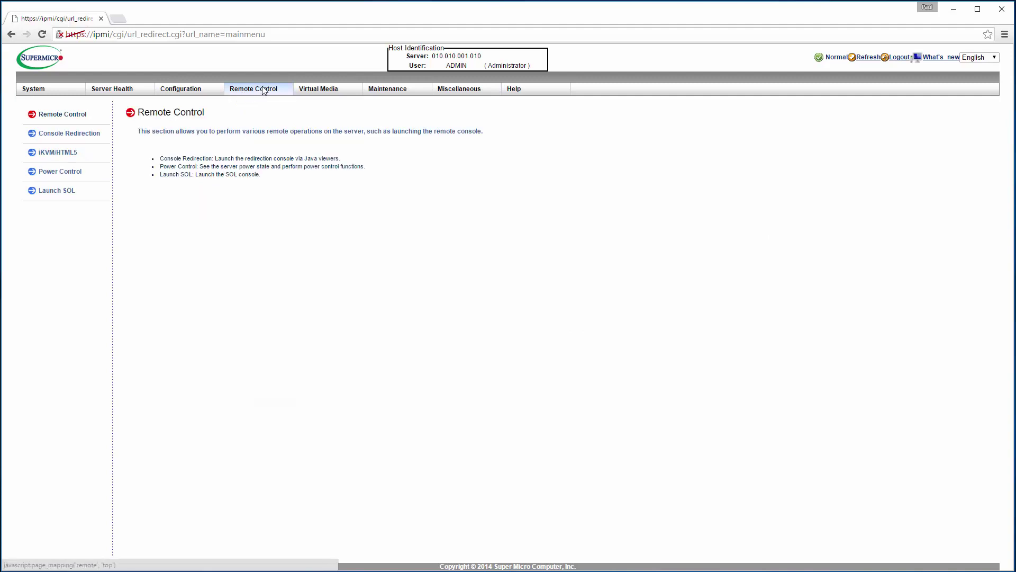
click(57, 154)
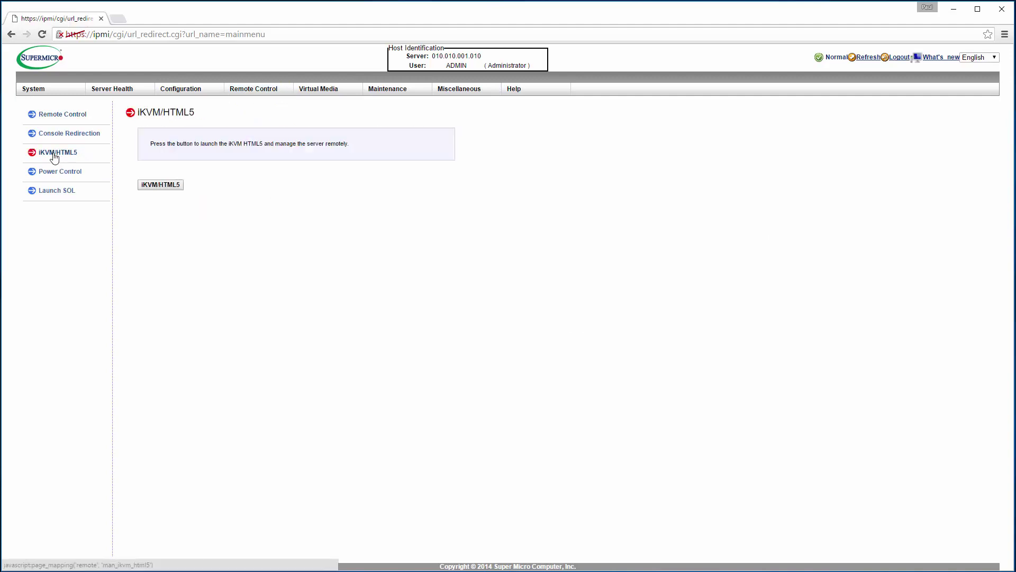
click(171, 186)
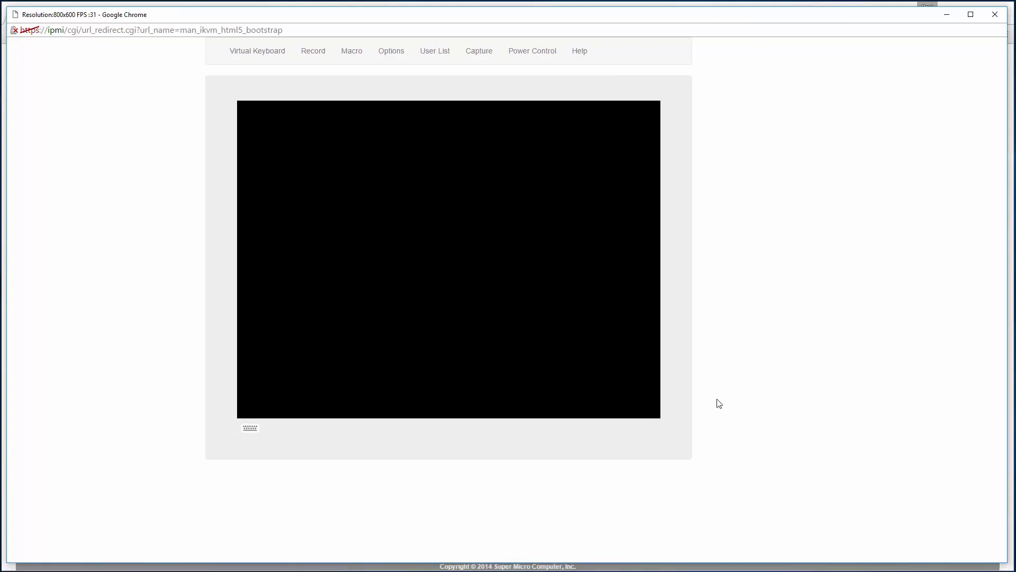
- Minimize the IPMI main page and choose Power Control > Set Power Reset to reboot the server
click(907, 5)
click(947, 10)
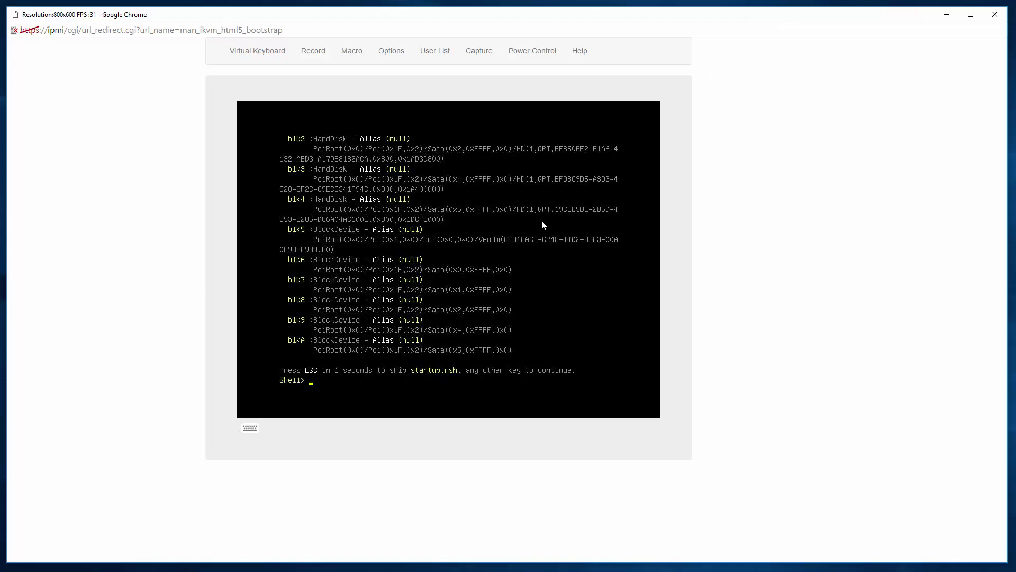
click(543, 51)
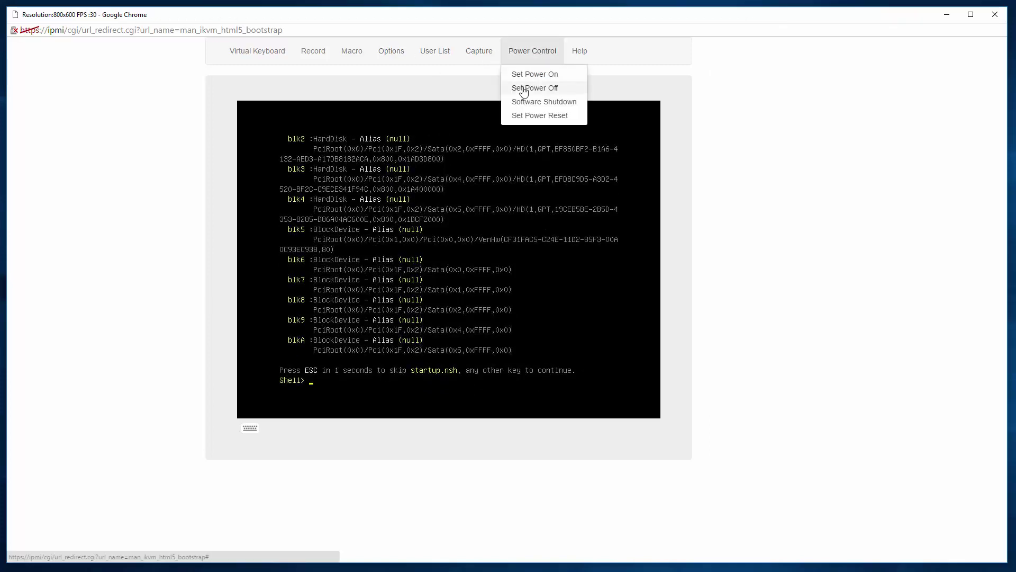
click(520, 116)
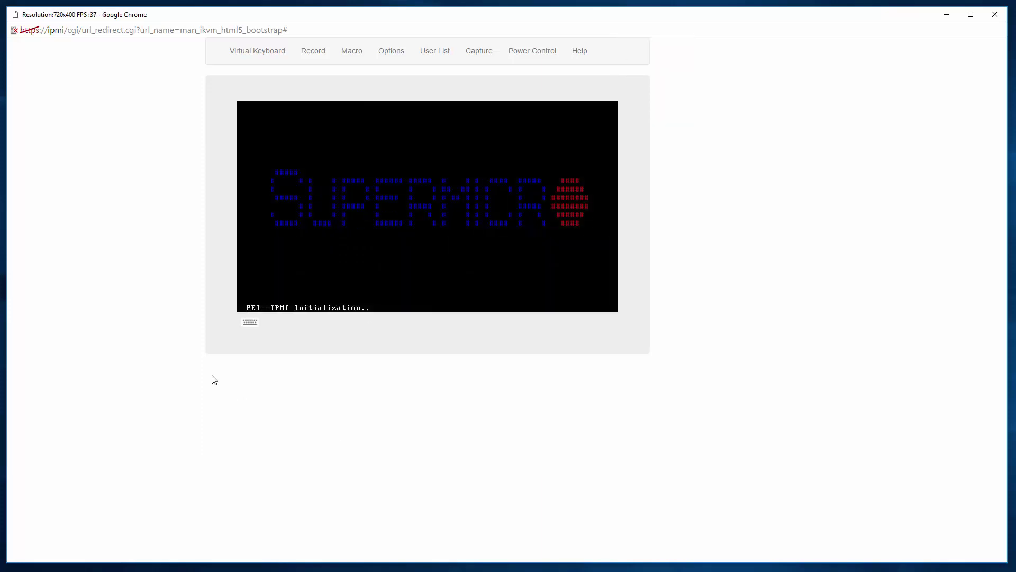
- Toggle the virtual keyboard, then record a short console clip with Record > Start and Record > Stop
click(253, 324)
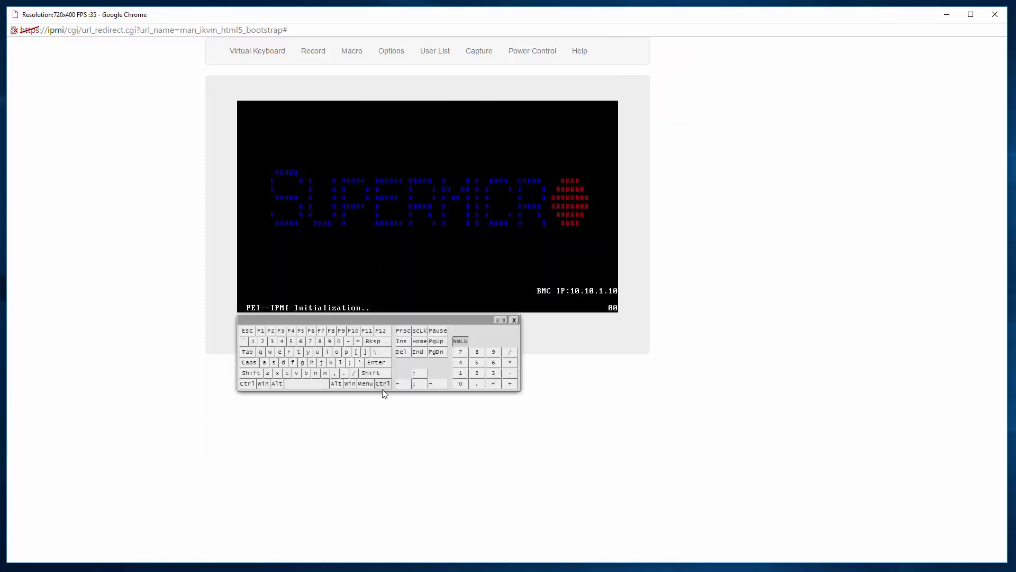
click(516, 322)
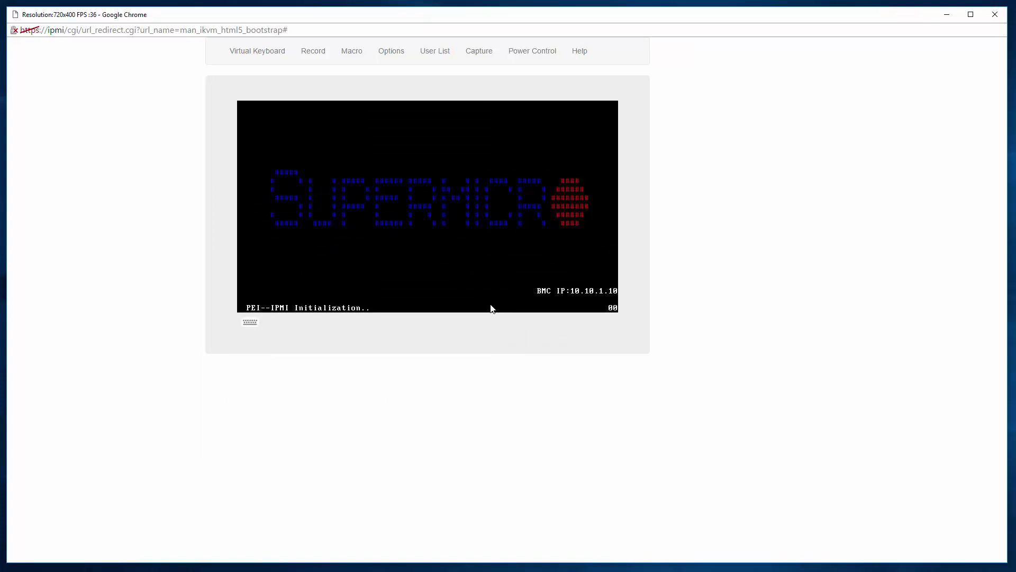
click(313, 52)
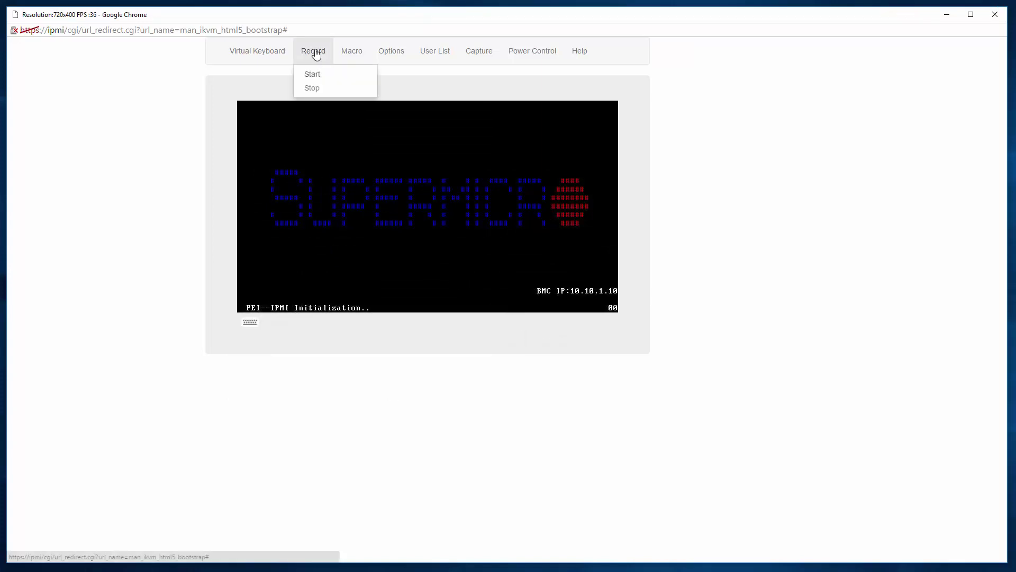
click(312, 76)
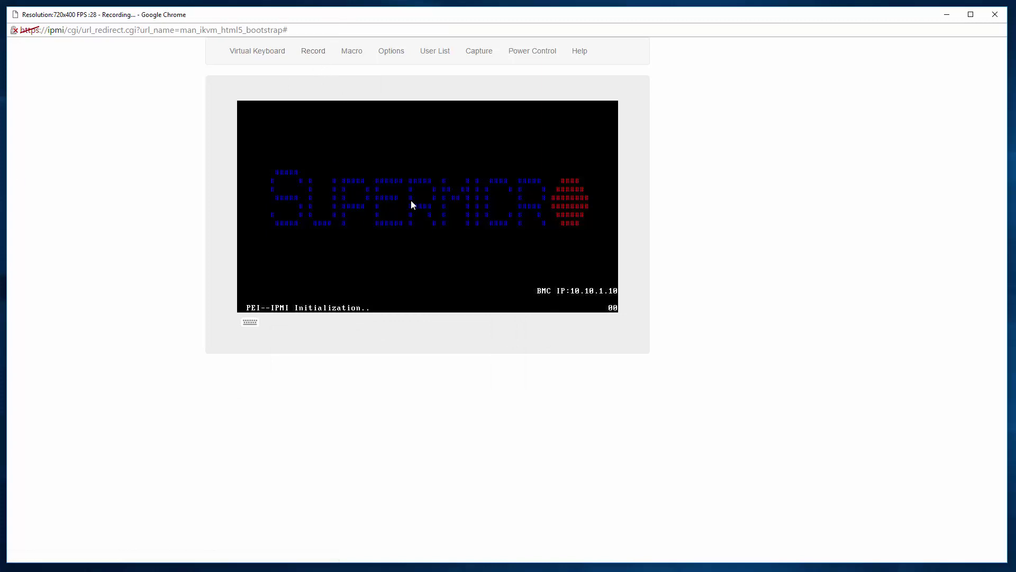
click(323, 51)
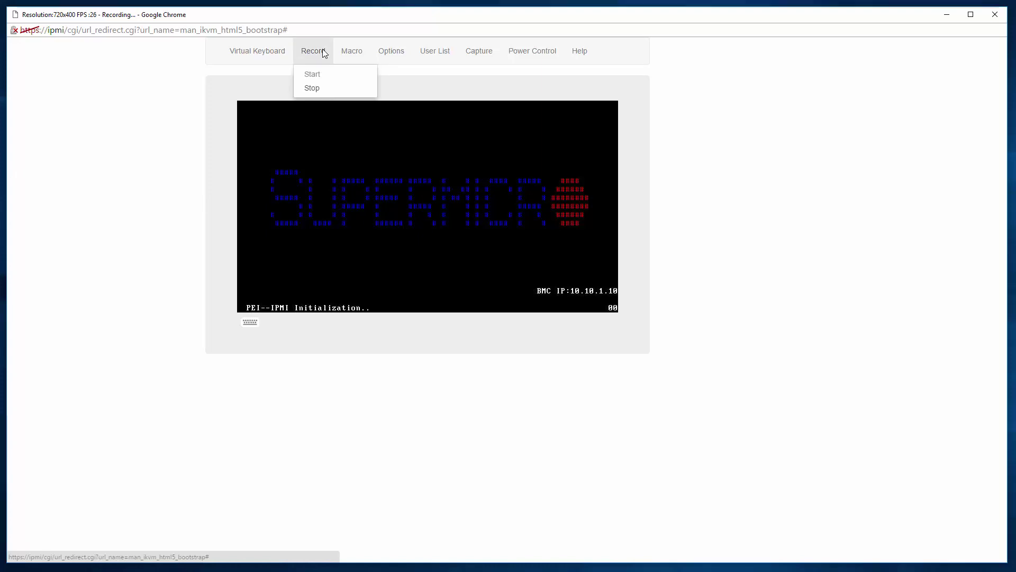
click(313, 89)
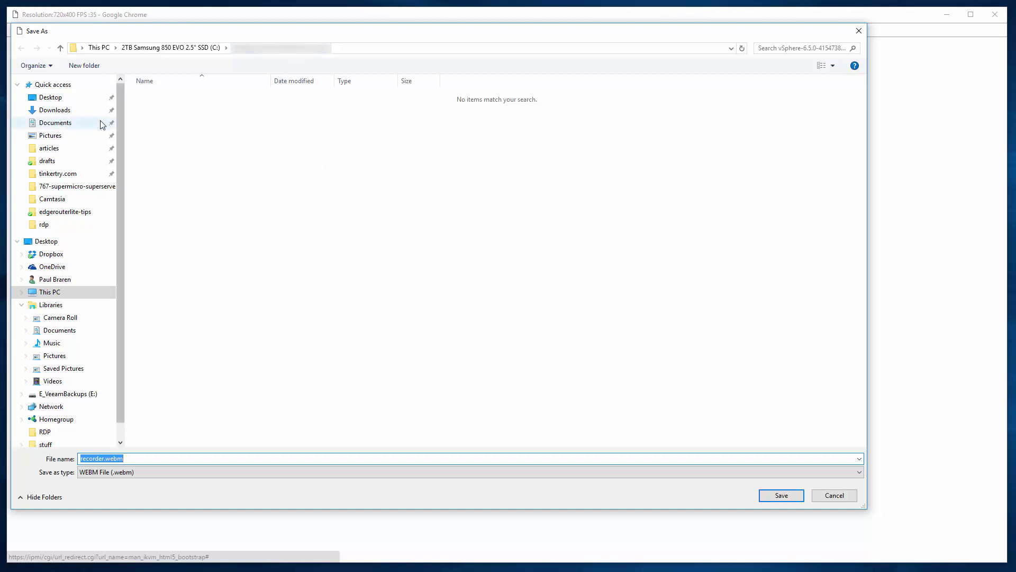
- Save the clip as recorder.webm, WEBM type, in Downloads
click(70, 112)
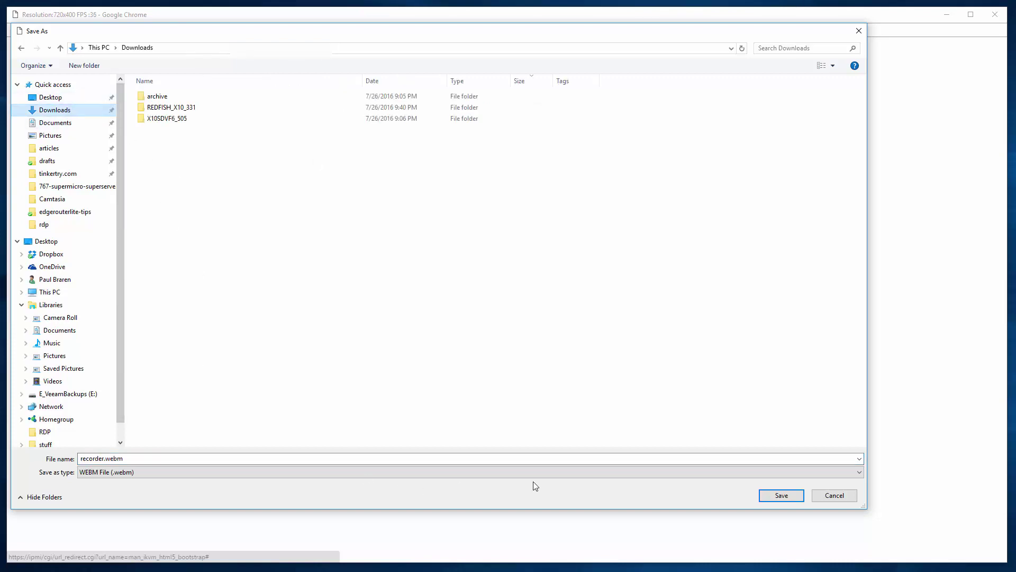
click(780, 472)
click(787, 483)
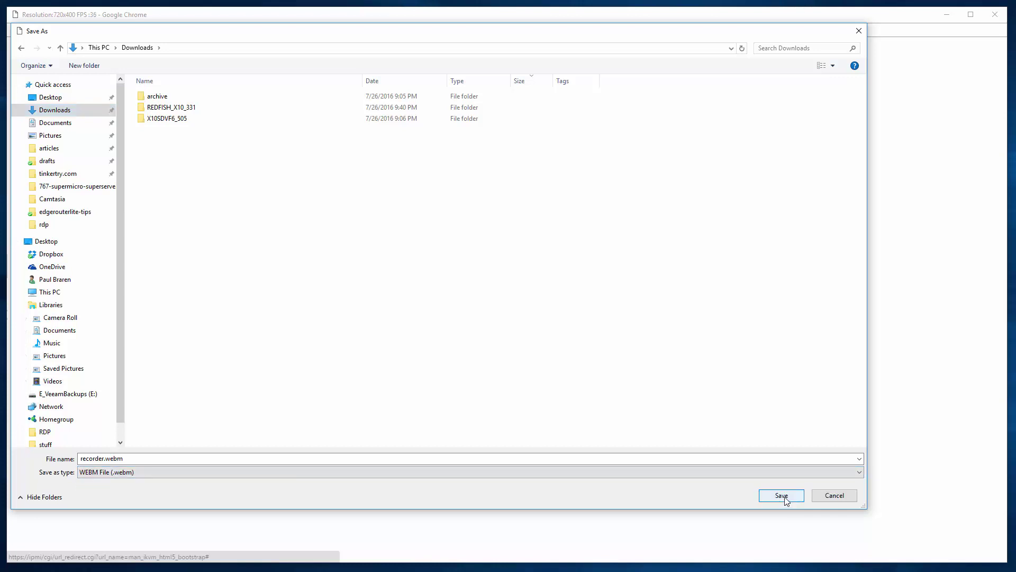
click(785, 496)
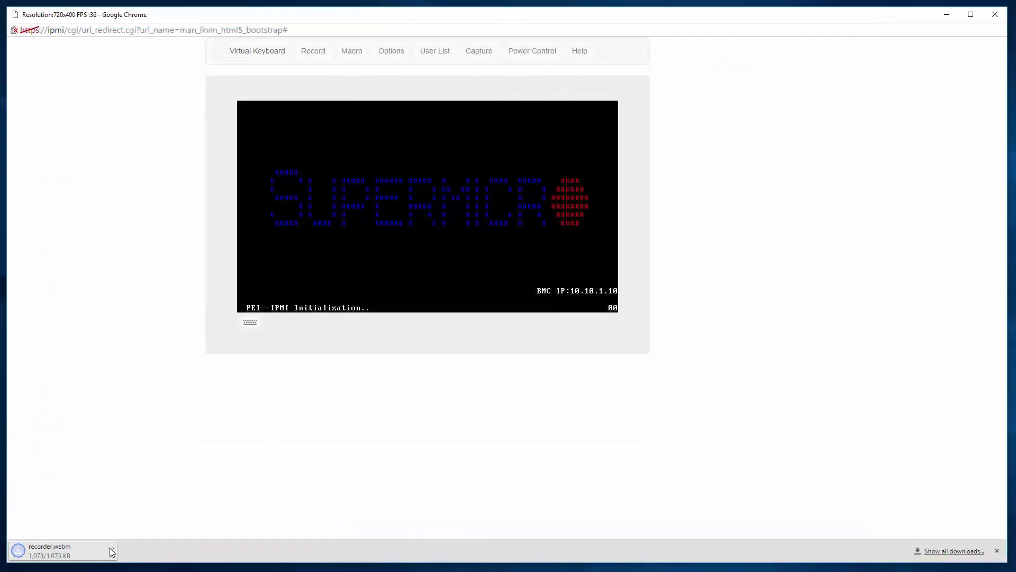
- Play recorder.webm from the download bar in VLC, past the security warning, then close VLC
click(72, 559)
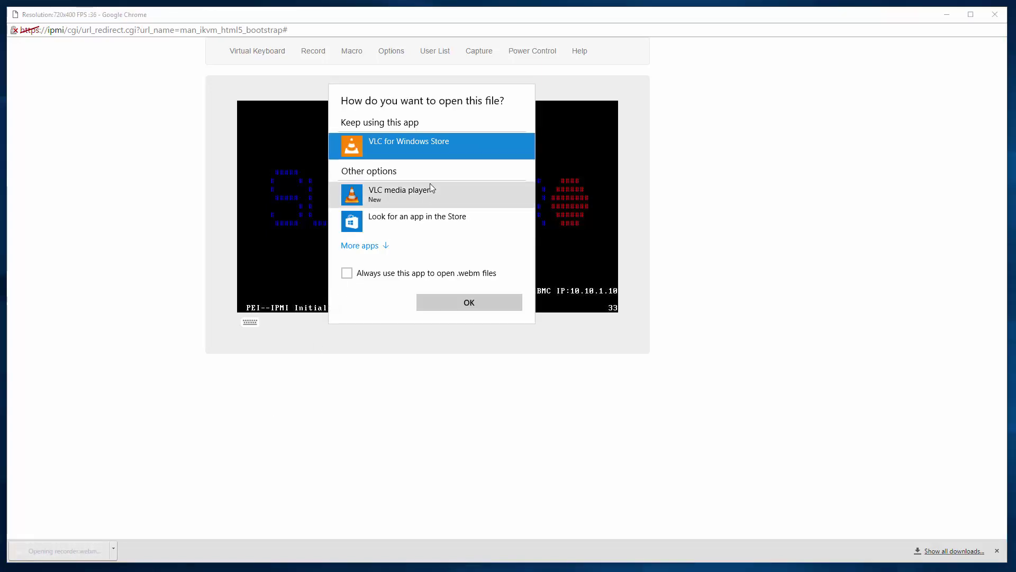
double_click(402, 192)
click(468, 279)
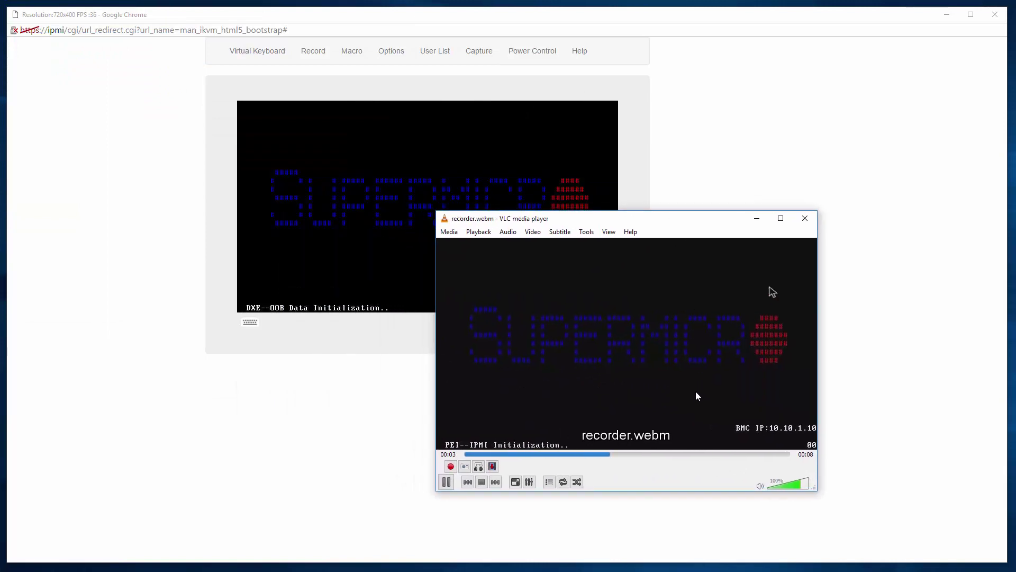
click(810, 222)
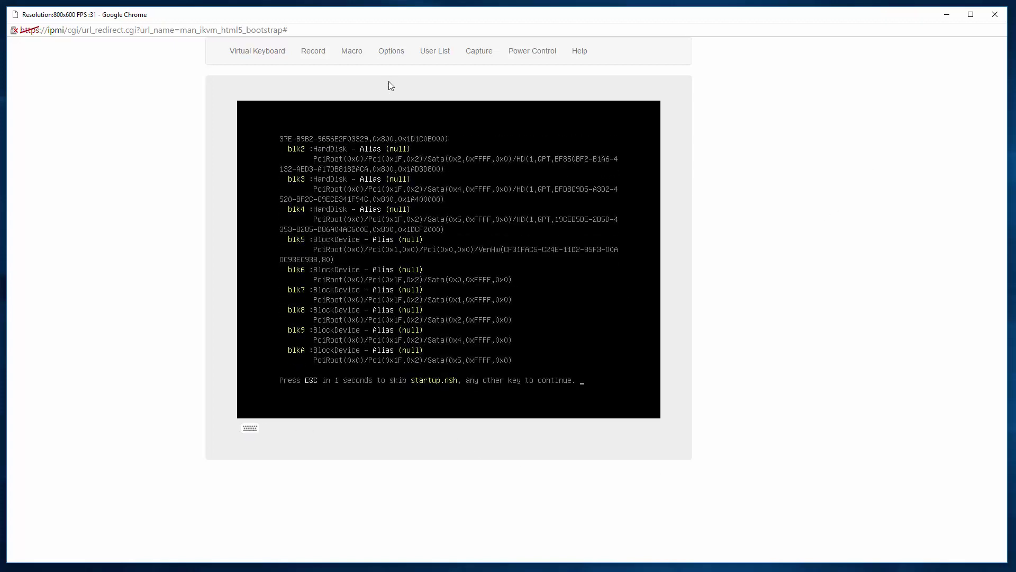
- Power-reset the server again and look over the keyboard macro options
click(545, 55)
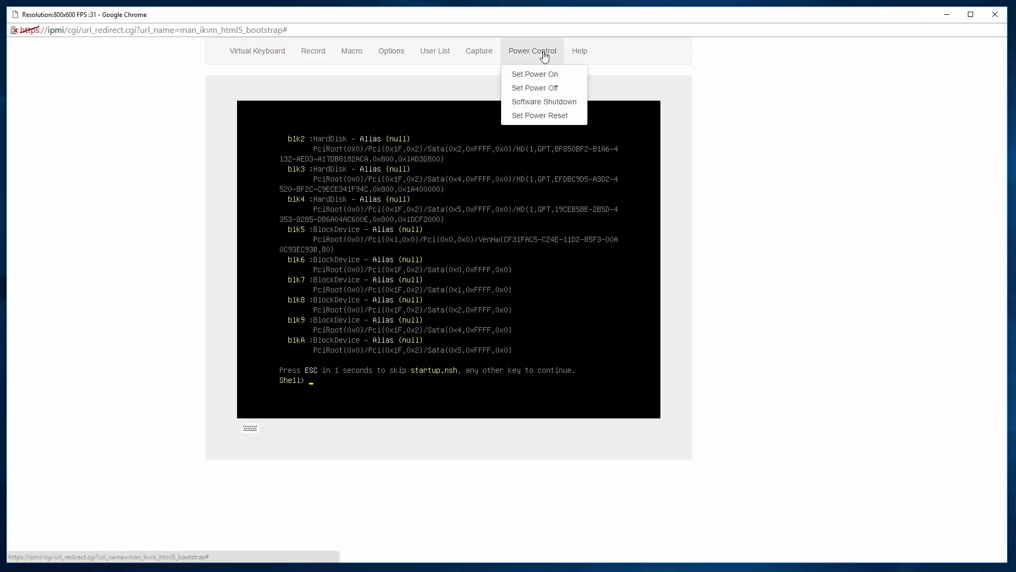
click(525, 118)
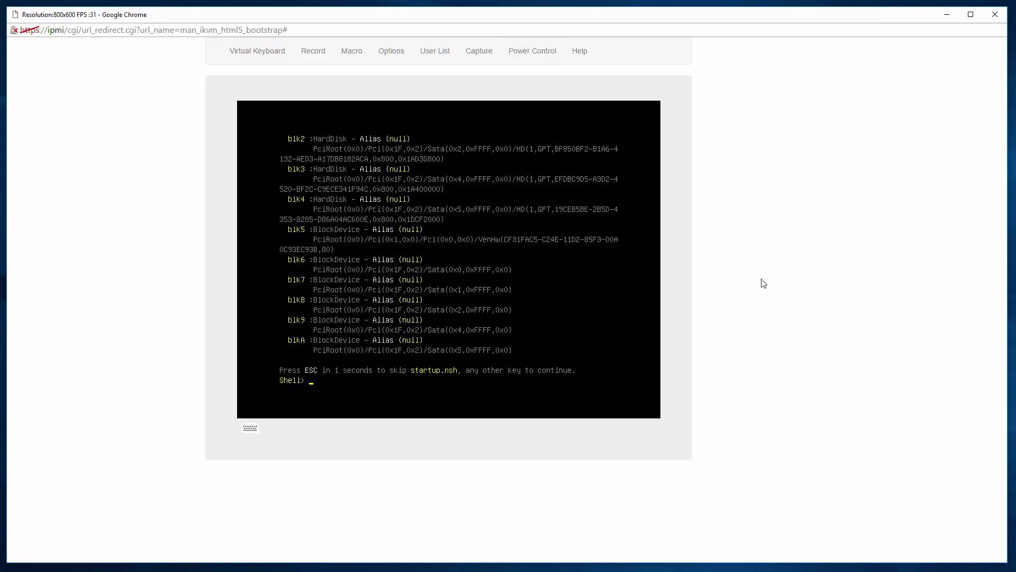
click(355, 55)
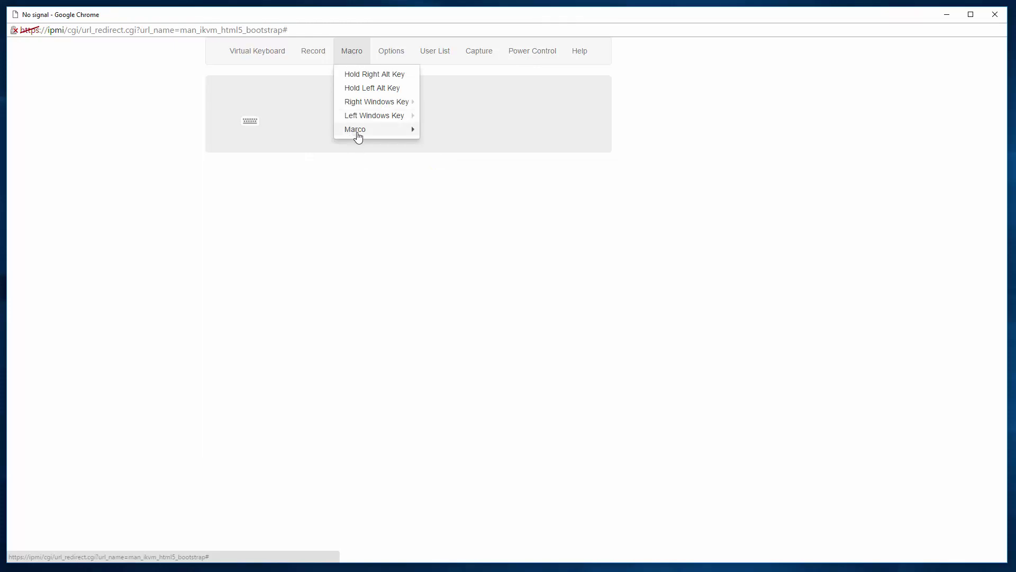
mouse_move(359, 136)
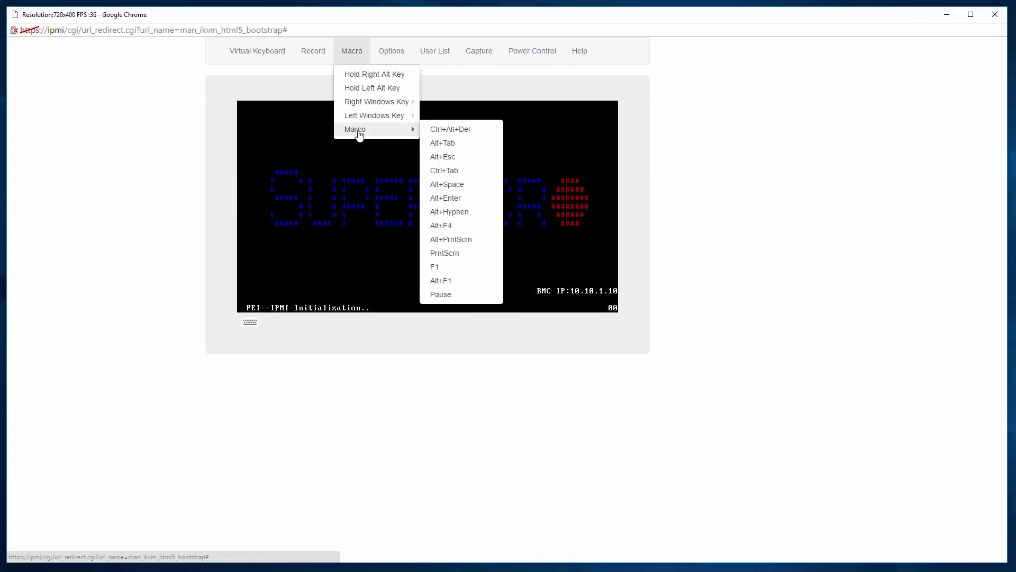
- Set console image quality to High and review the mouse mode, language and flow control preferences
click(392, 53)
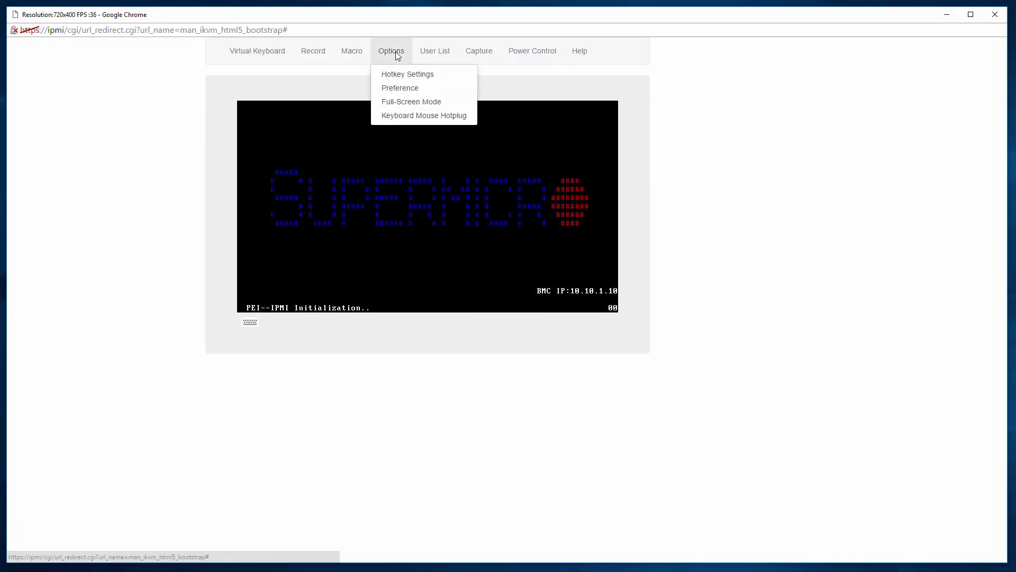
click(399, 89)
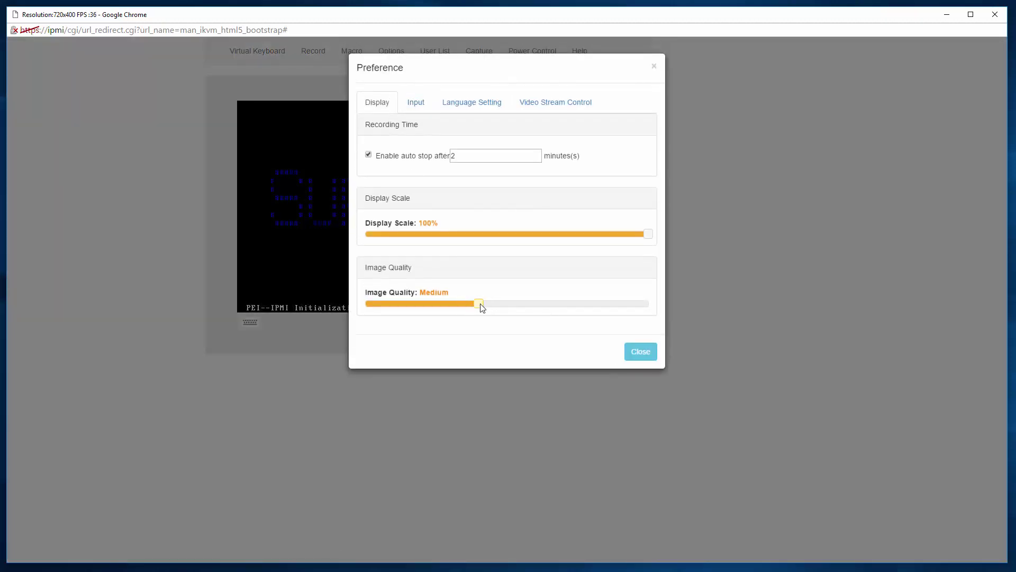
drag(482, 307, 650, 310)
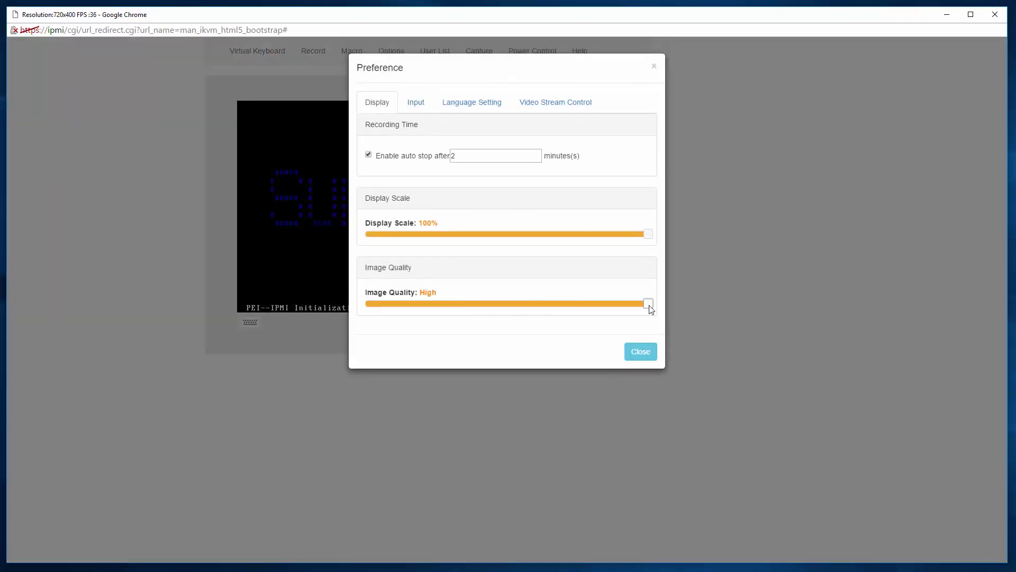
click(422, 108)
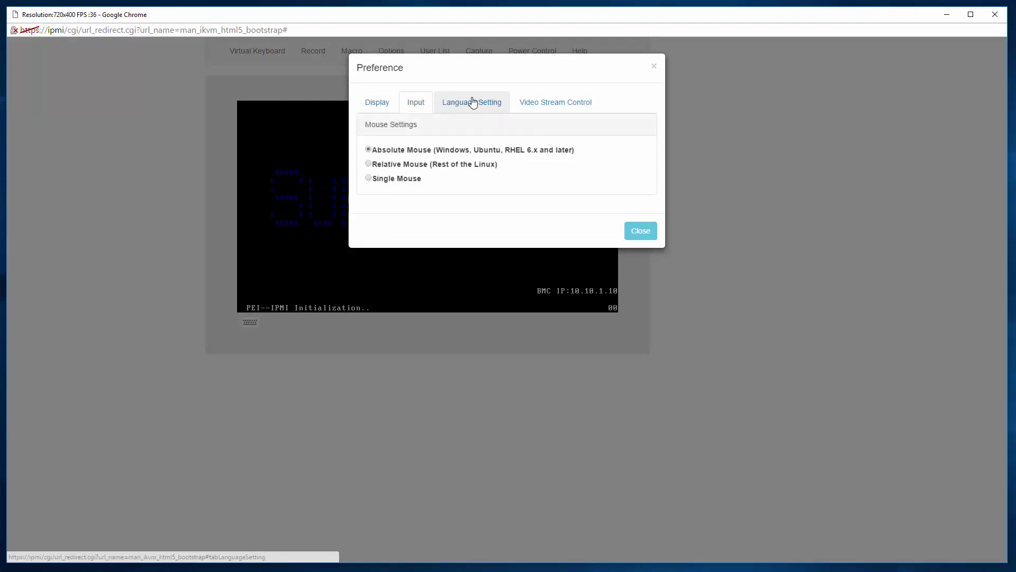
click(451, 104)
click(542, 102)
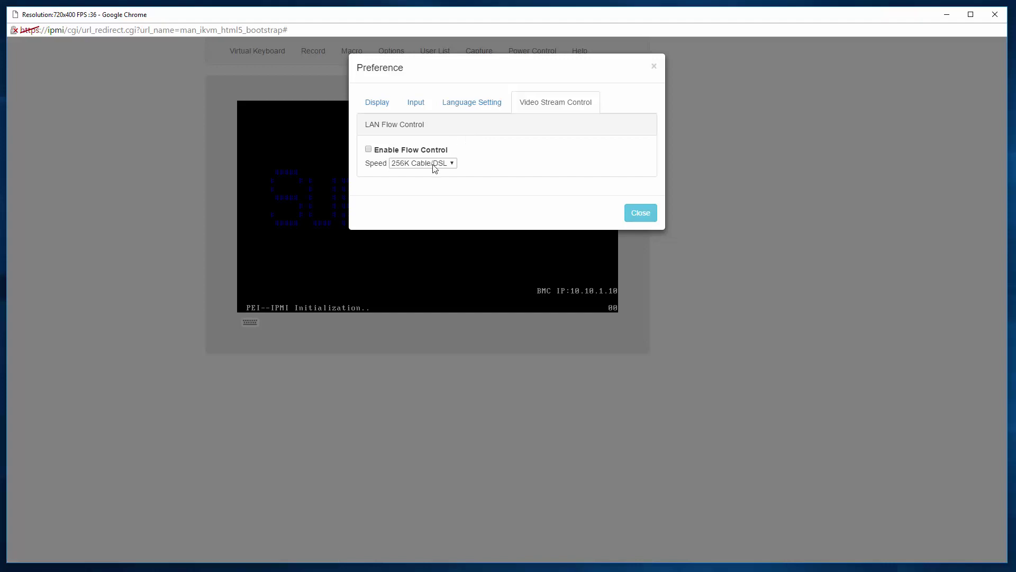
click(643, 212)
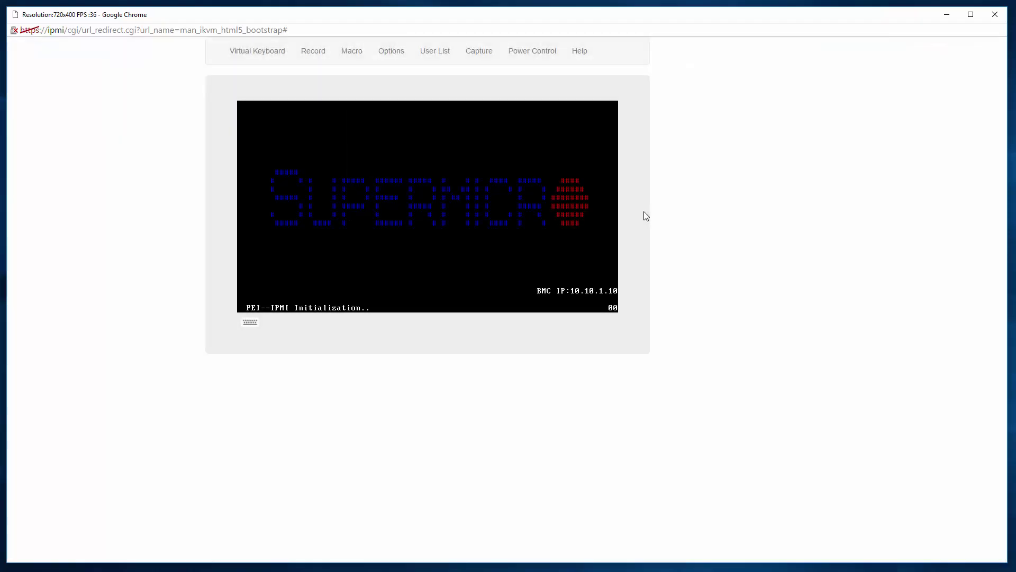
- Look over the user list and the viewer's hotkey settings
click(422, 50)
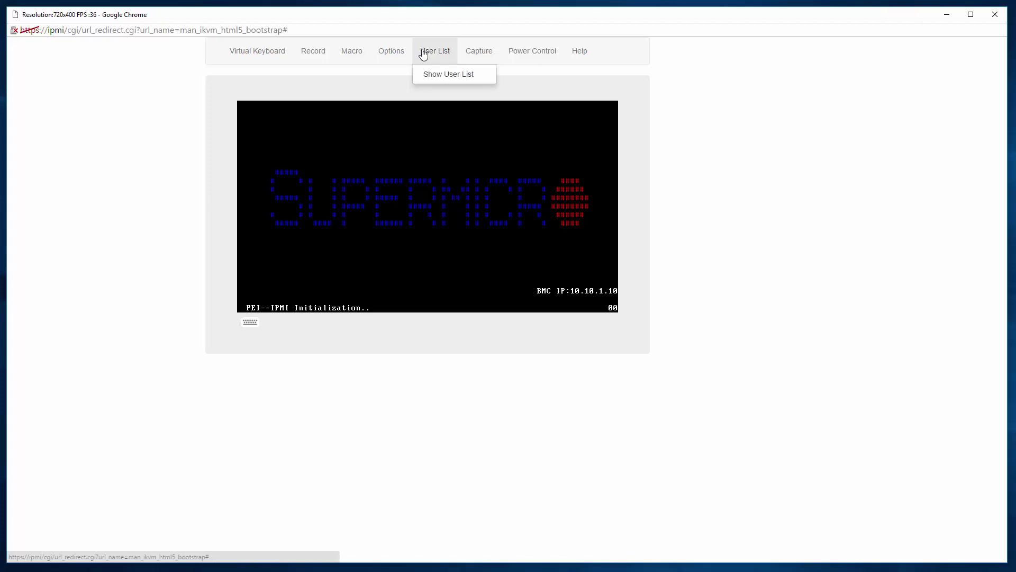
click(446, 80)
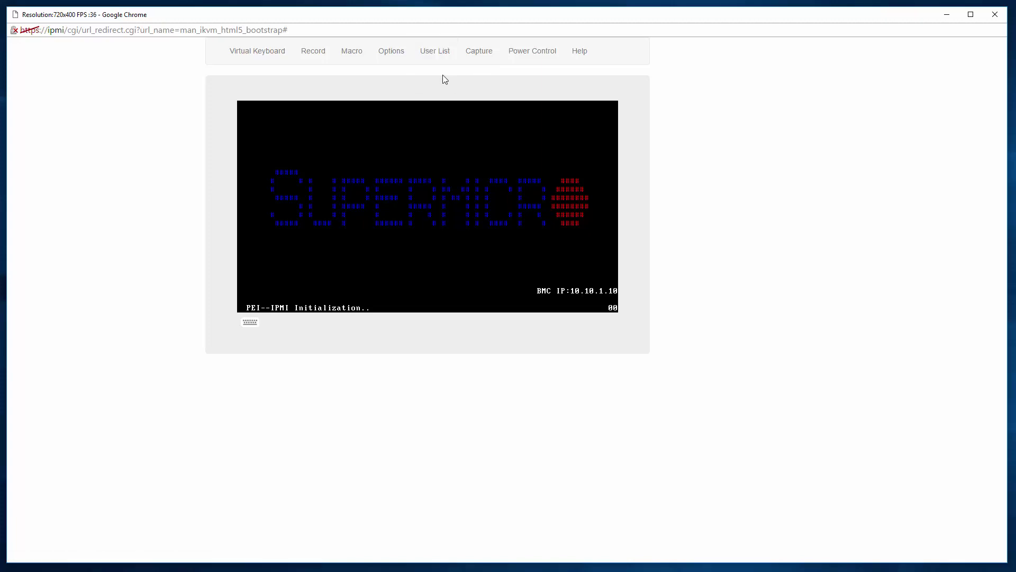
click(390, 53)
click(388, 75)
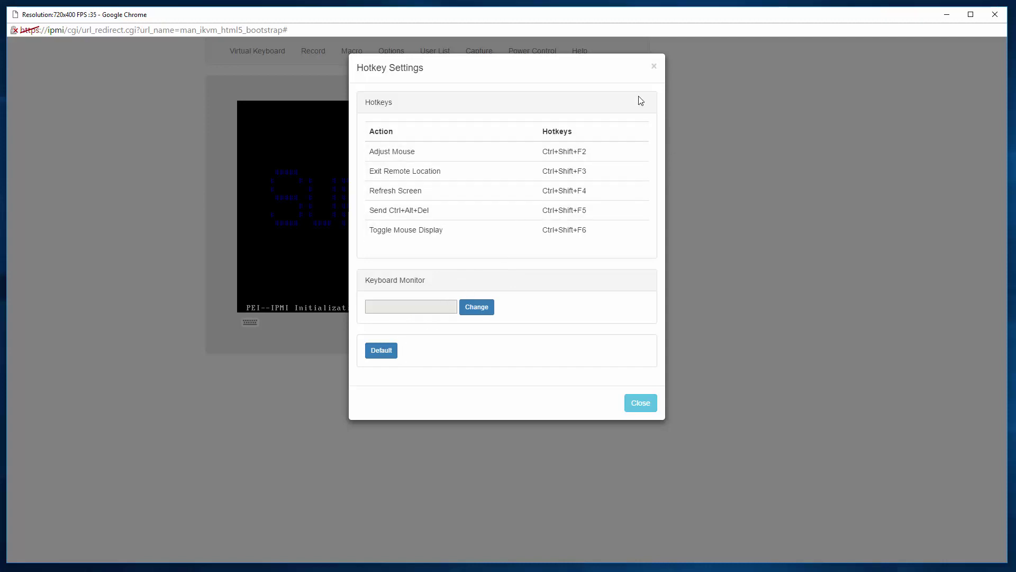
click(654, 69)
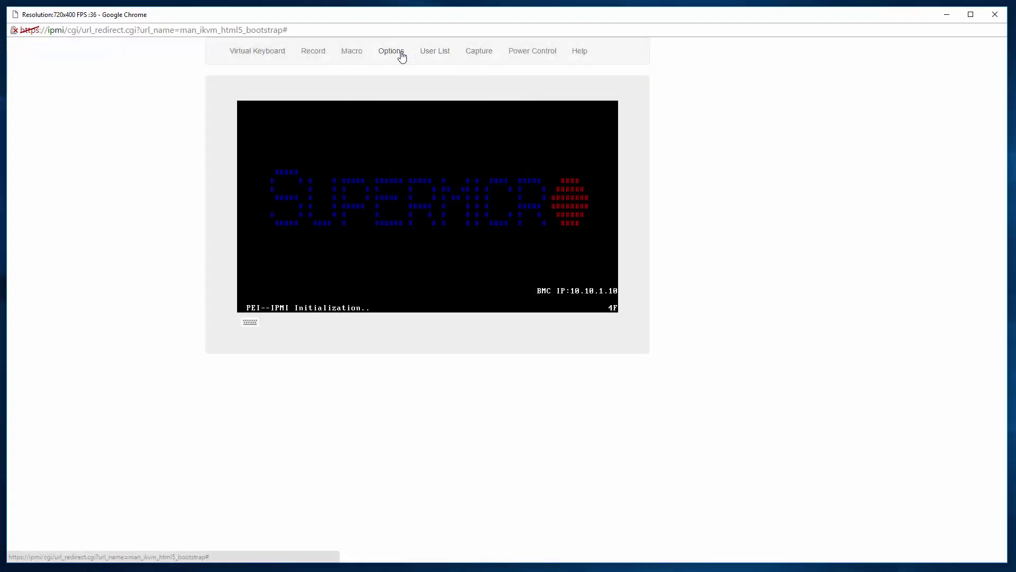
- Browse the Options, User List and Capture menus
click(384, 56)
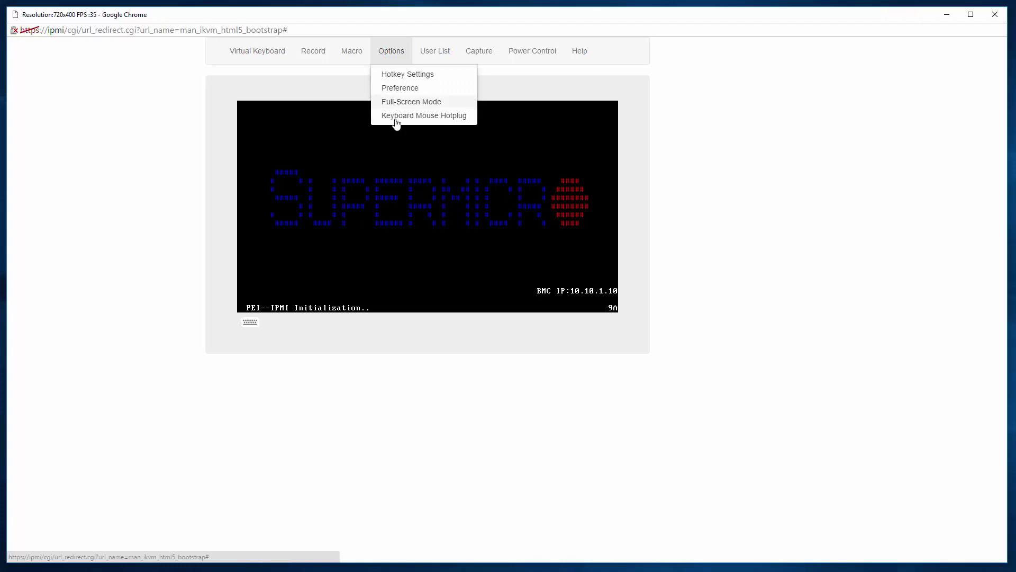
click(448, 53)
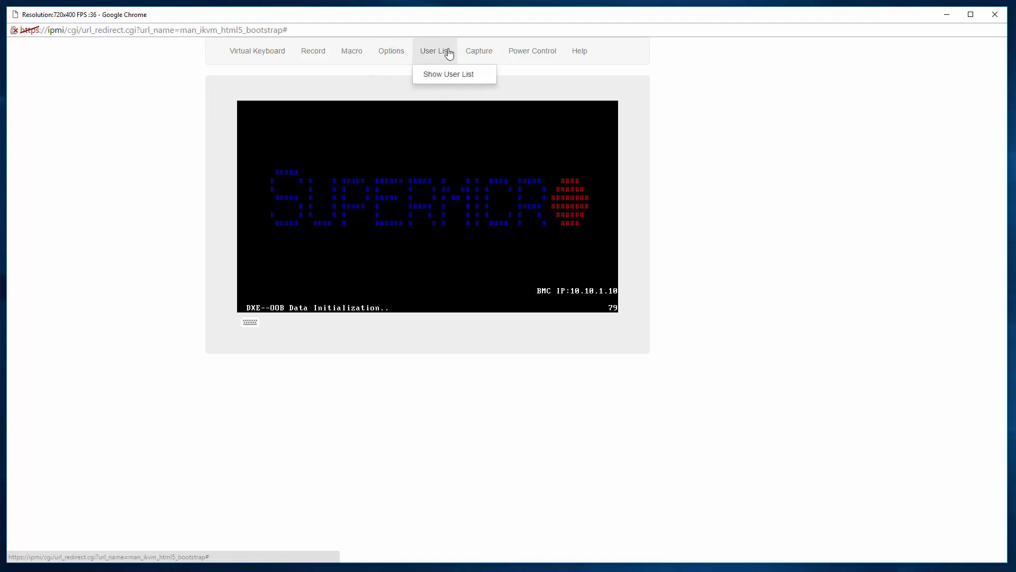
click(476, 51)
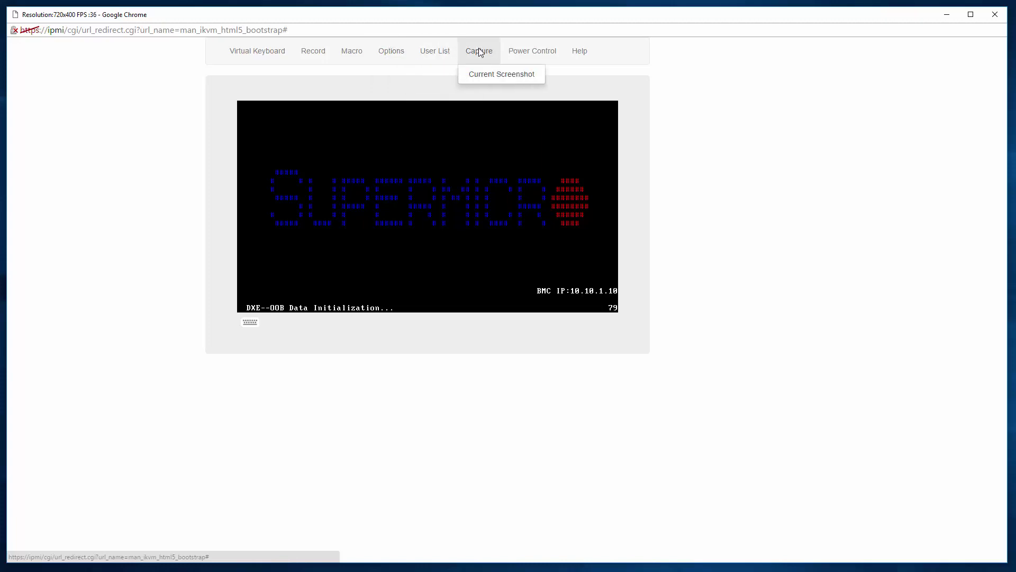
- Capture the current console screen and save it as iKVM_capture.jpg
click(481, 75)
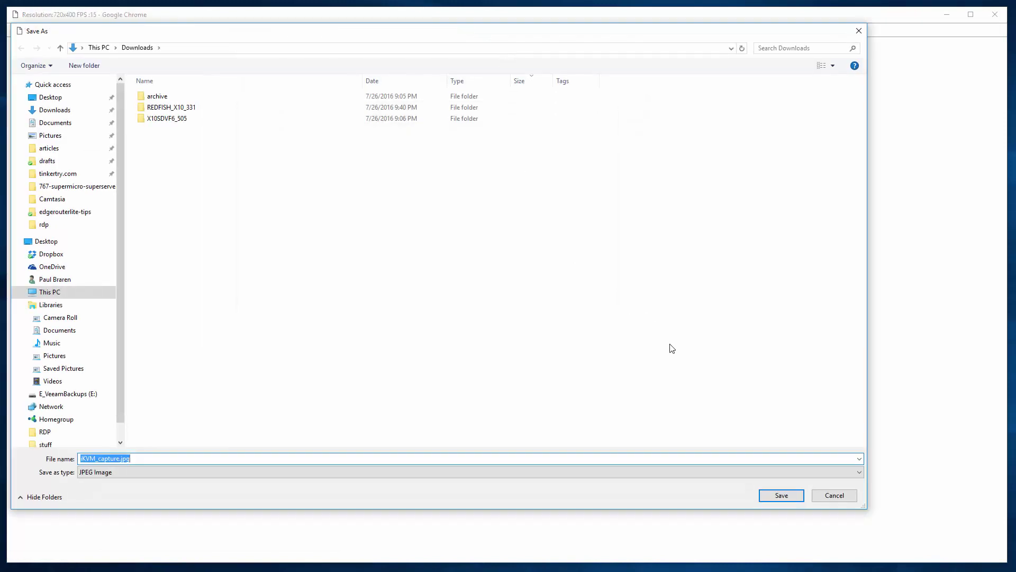
click(774, 496)
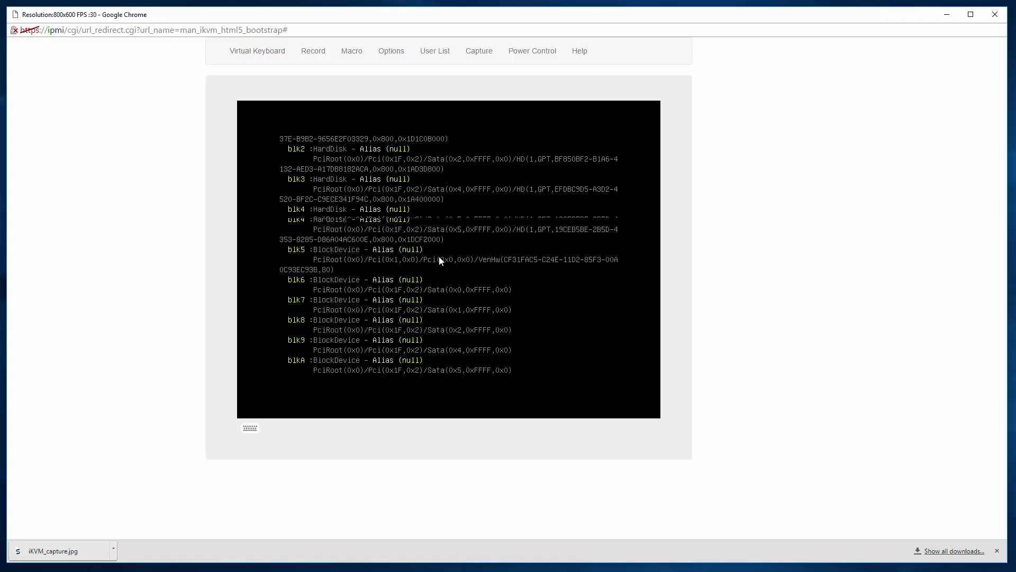
- Power-reset the server from Power Control, then briefly show and hide the virtual keyboard
click(539, 52)
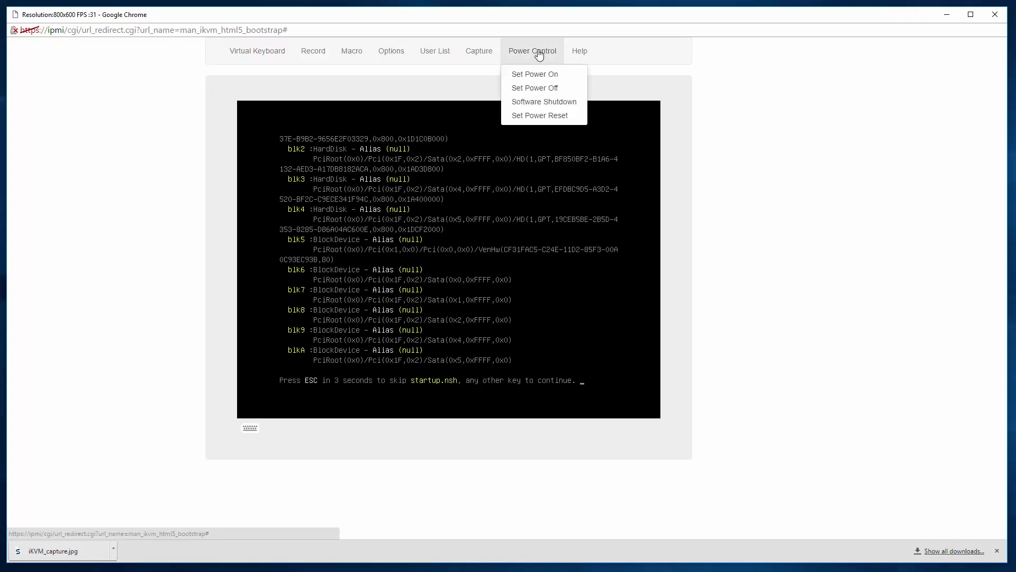
click(528, 117)
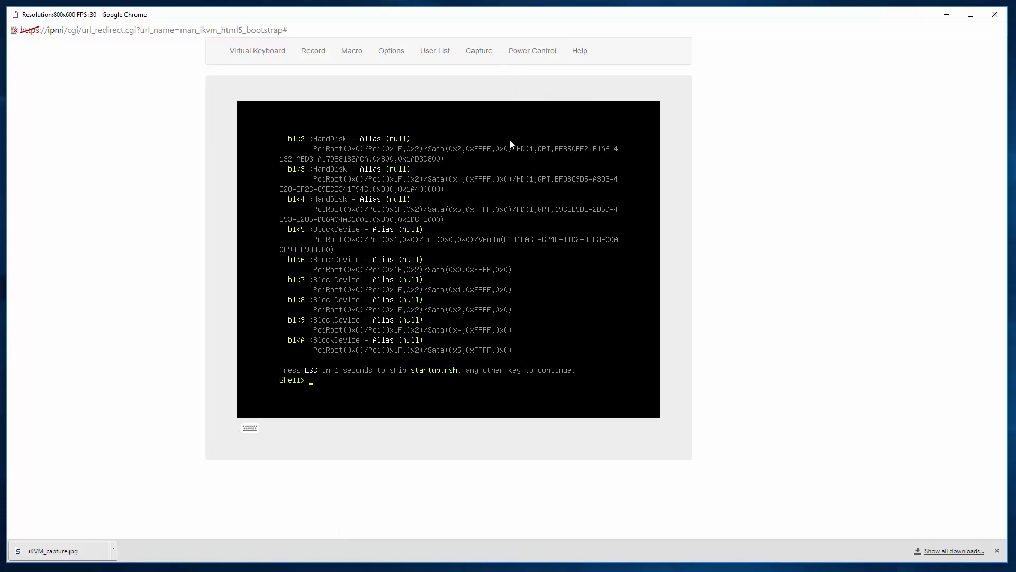
click(247, 429)
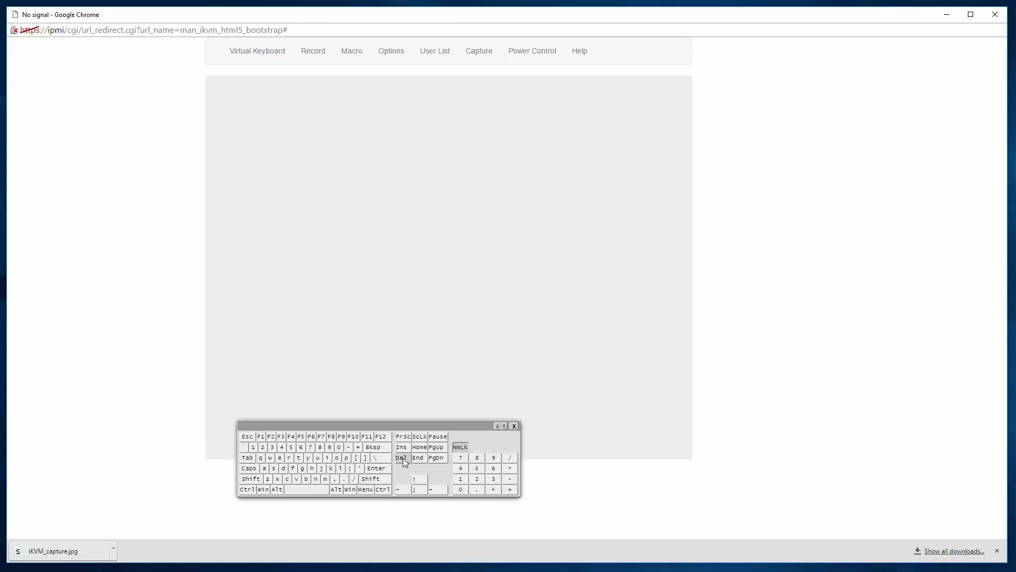
click(514, 426)
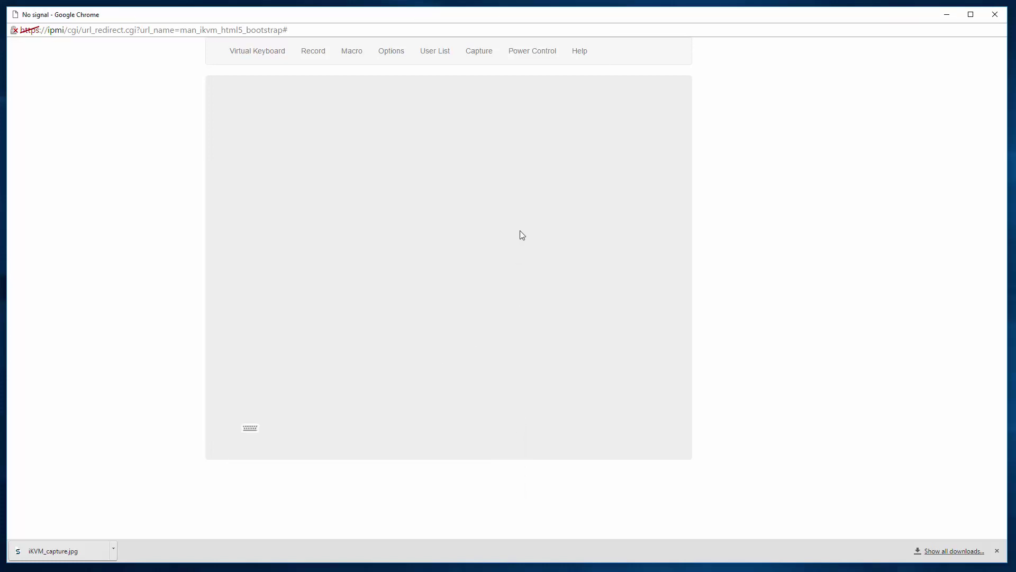
click(549, 59)
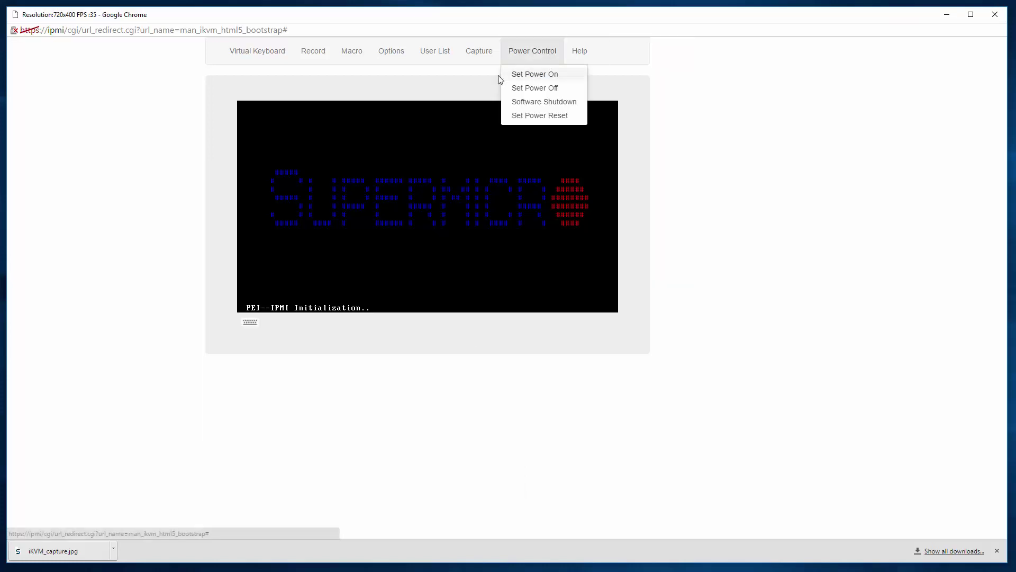
- Open the Help - iKVM/HTML5 page and scroll through its console feature descriptions
click(579, 53)
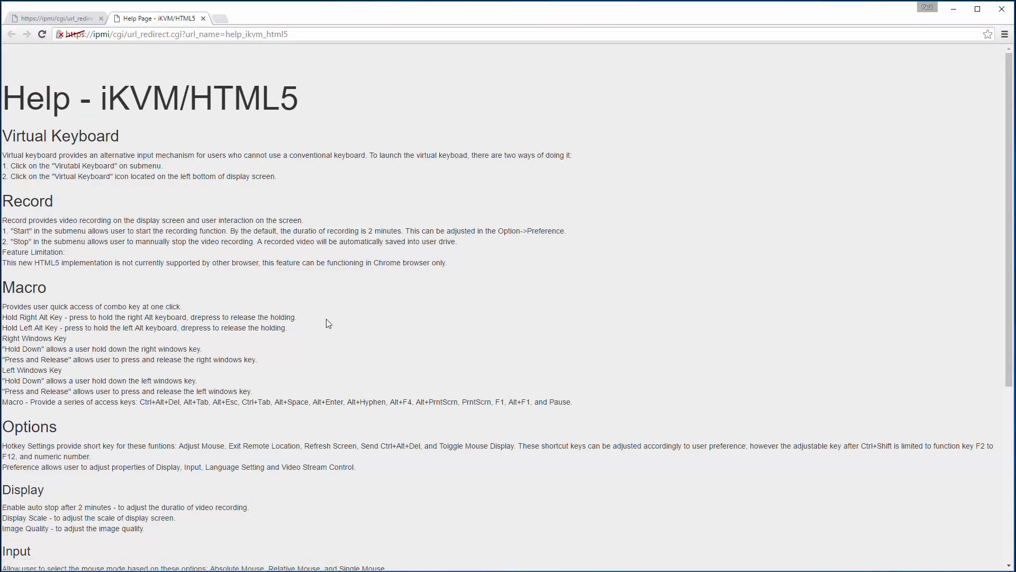
scroll(327, 320, down, 5)
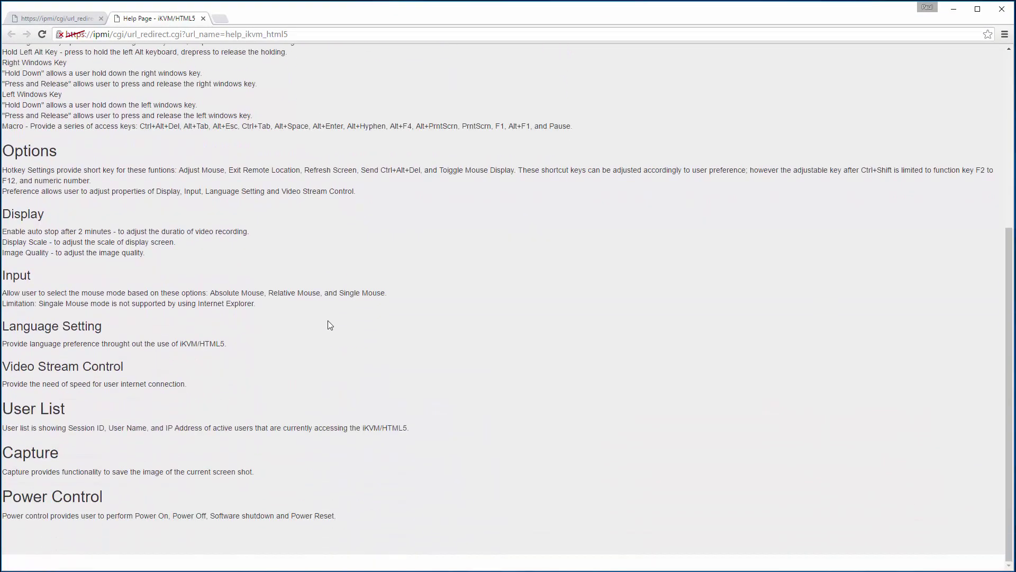
scroll(328, 321, up, 5)
scroll(329, 320, down, 5)
scroll(347, 330, up, 5)
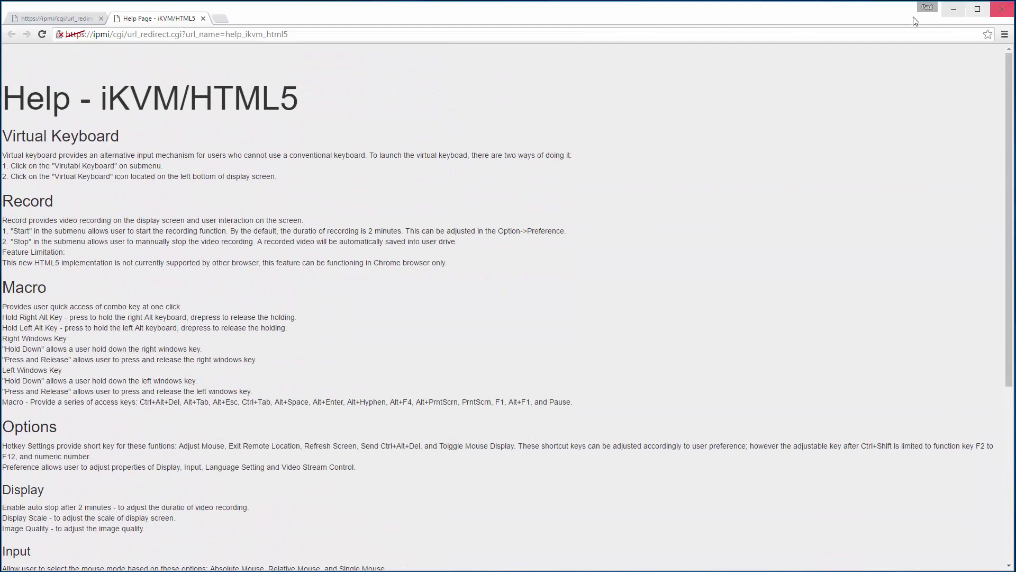
- Check Server Health > Sensor Readings, then minimize that window to return to the console
click(69, 22)
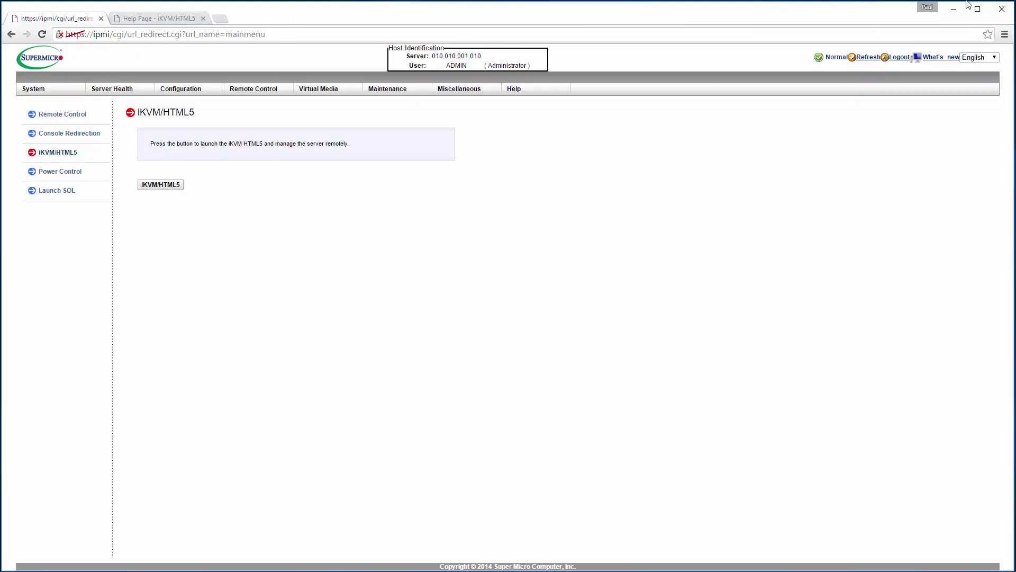
click(115, 89)
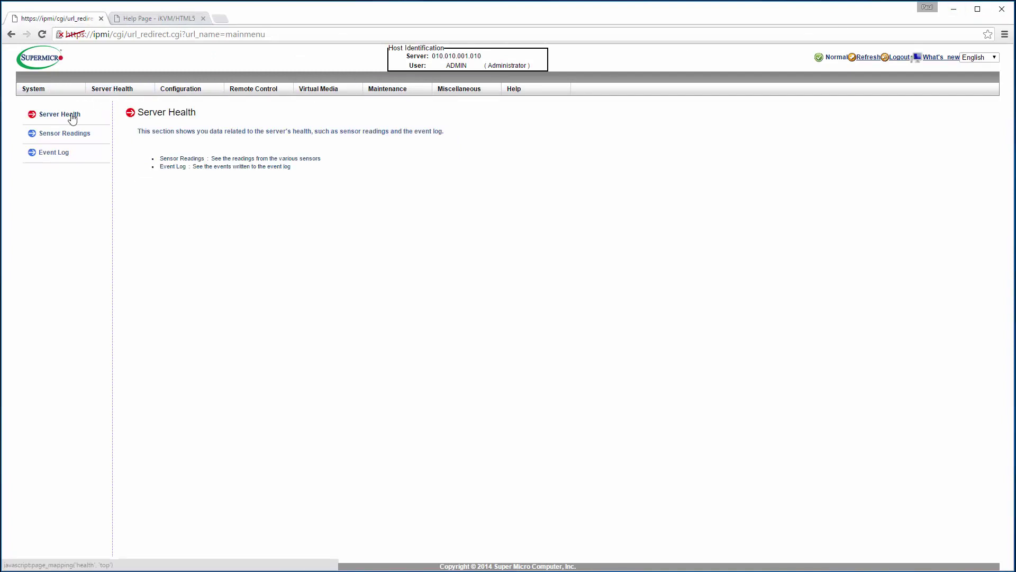
click(50, 136)
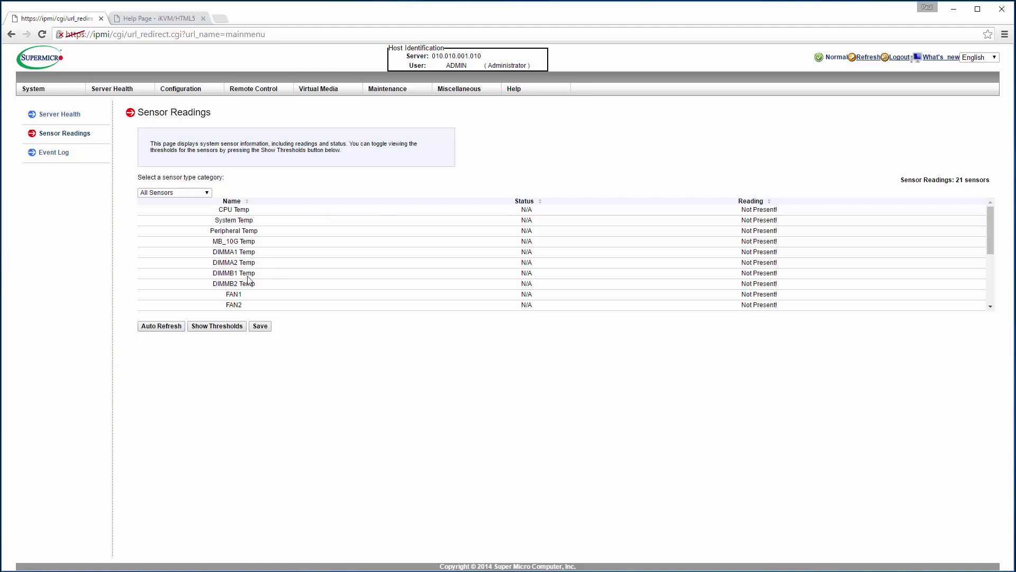
click(953, 10)
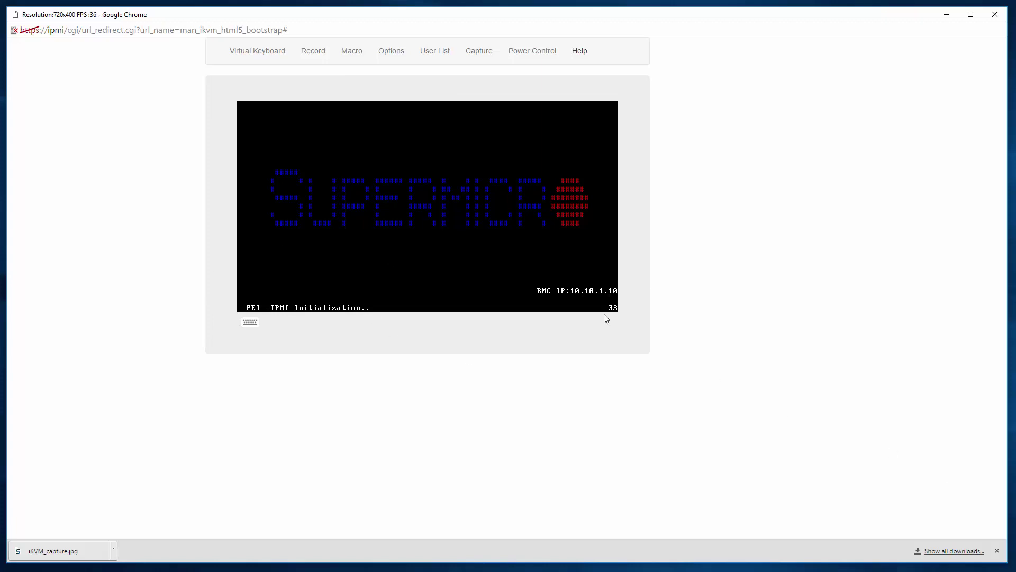
mouse_move(1009, 565)
mouse_down()
mouse_move(722, 399)
mouse_move(336, 351)
mouse_move(262, 315)
mouse_move(462, 445)
mouse_move(871, 562)
mouse_move(1011, 569)
mouse_up()
click(406, 53)
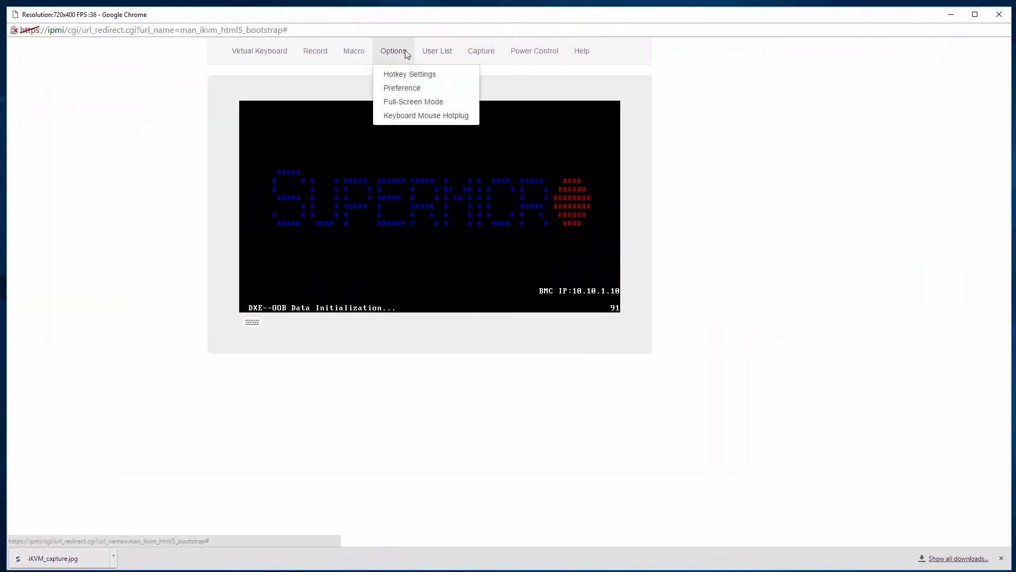
click(405, 89)
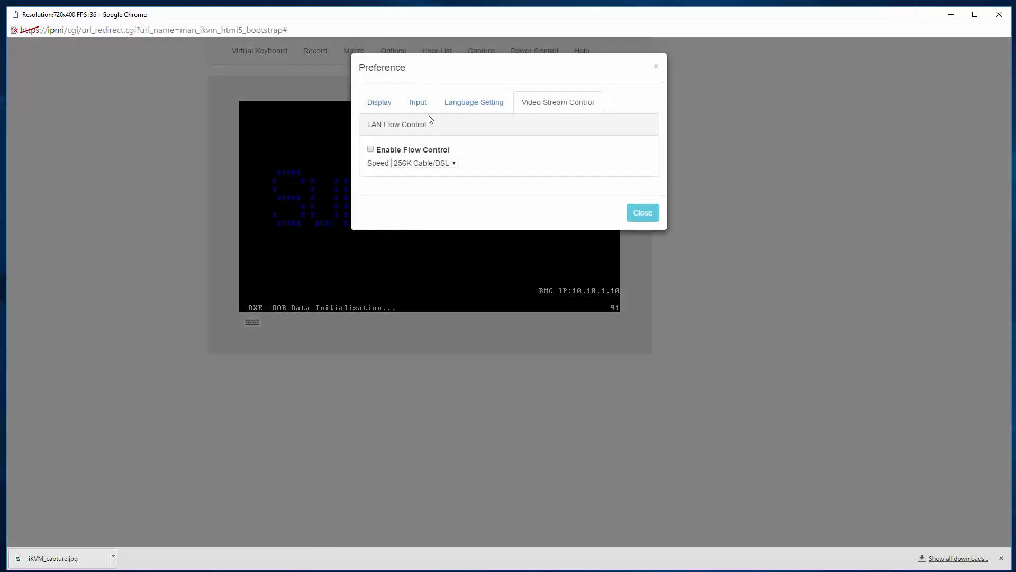
click(383, 104)
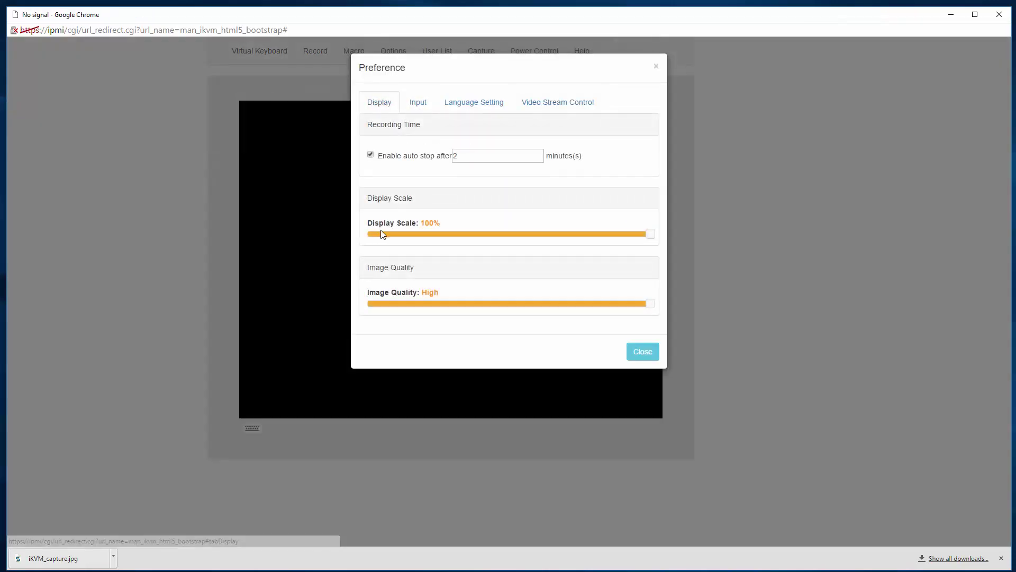
click(656, 67)
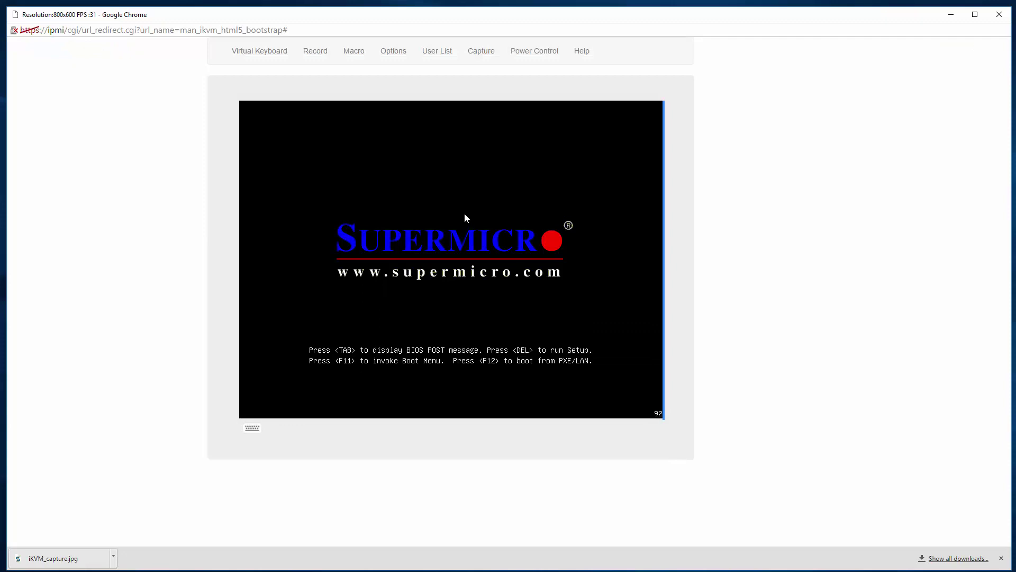
key(ctrl+a)
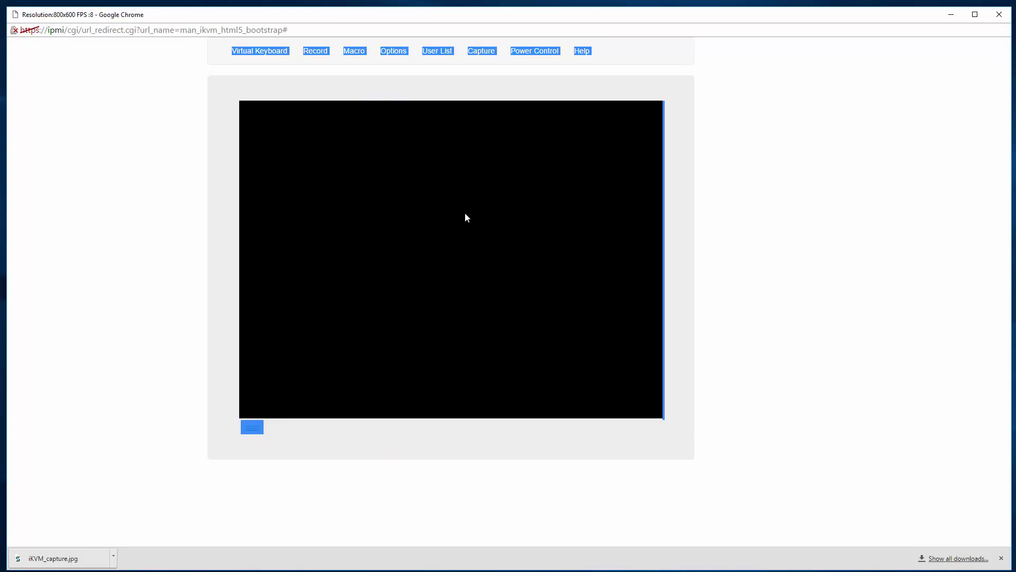
- Clear the stray page selection and power-reset the server from Power Control
click(465, 213)
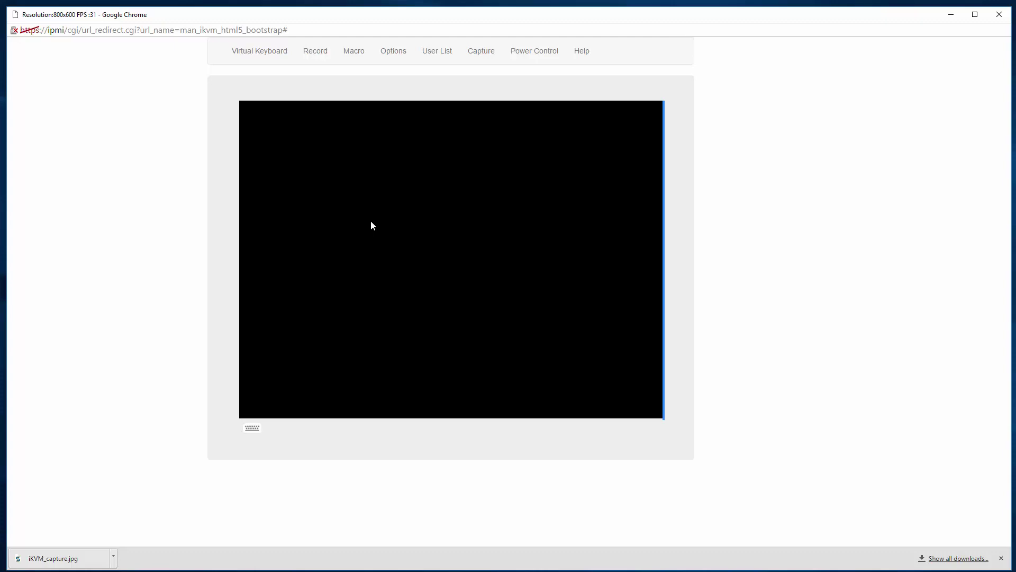
click(546, 54)
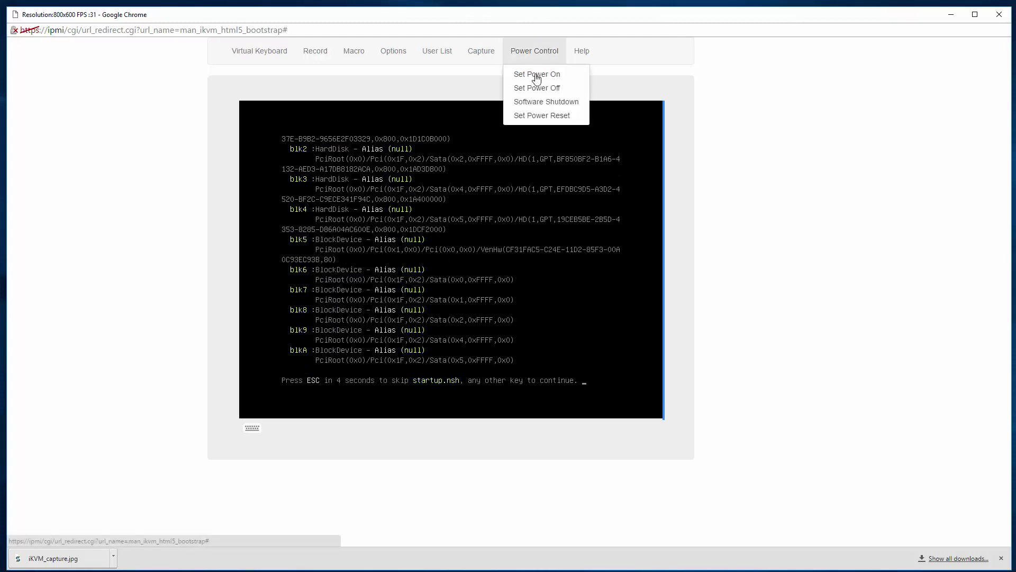
click(529, 115)
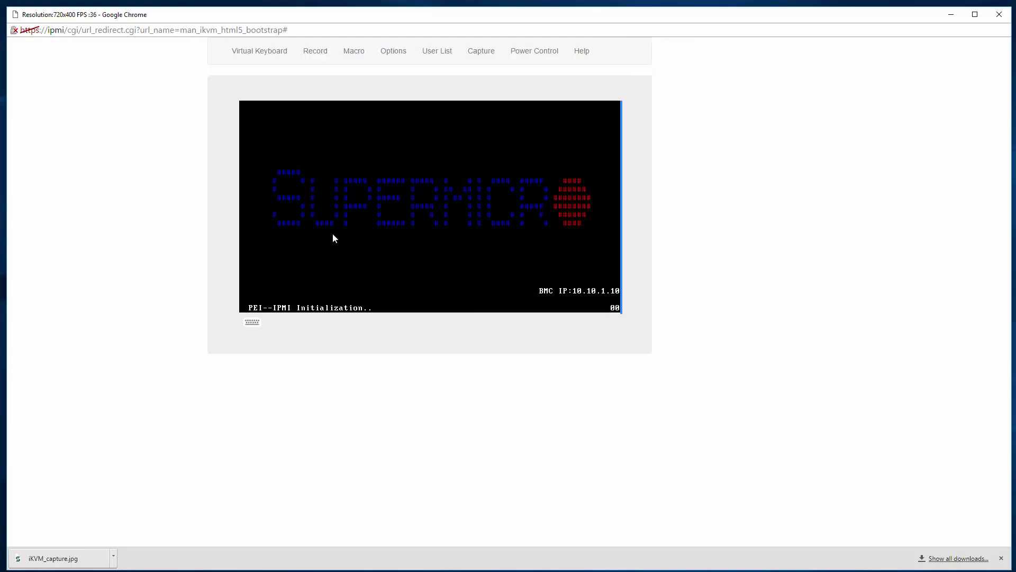
- Use the on-screen keyboard to skip the startup.nsh countdown, then power-reset the server
click(253, 321)
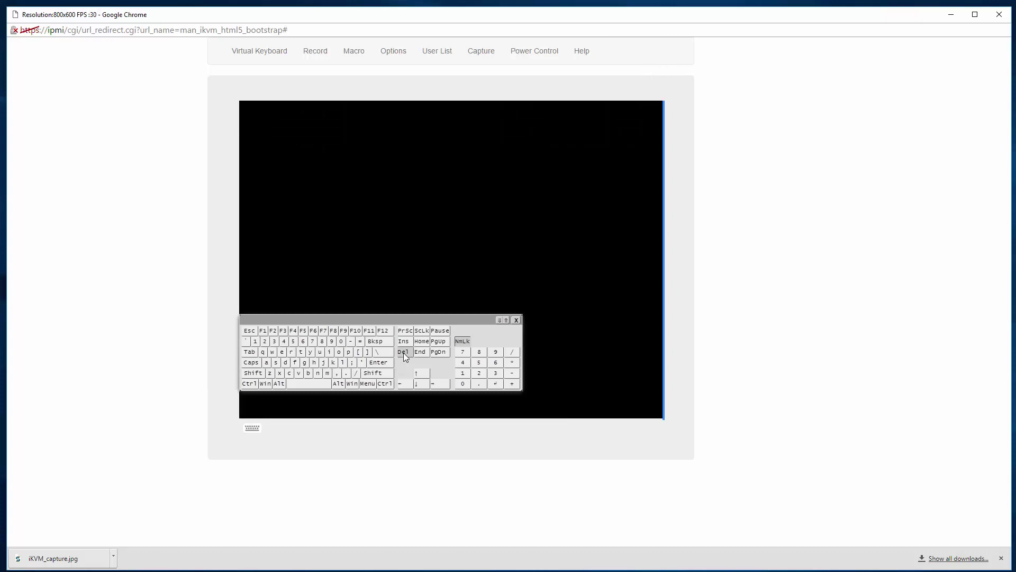
drag(435, 323, 482, 419)
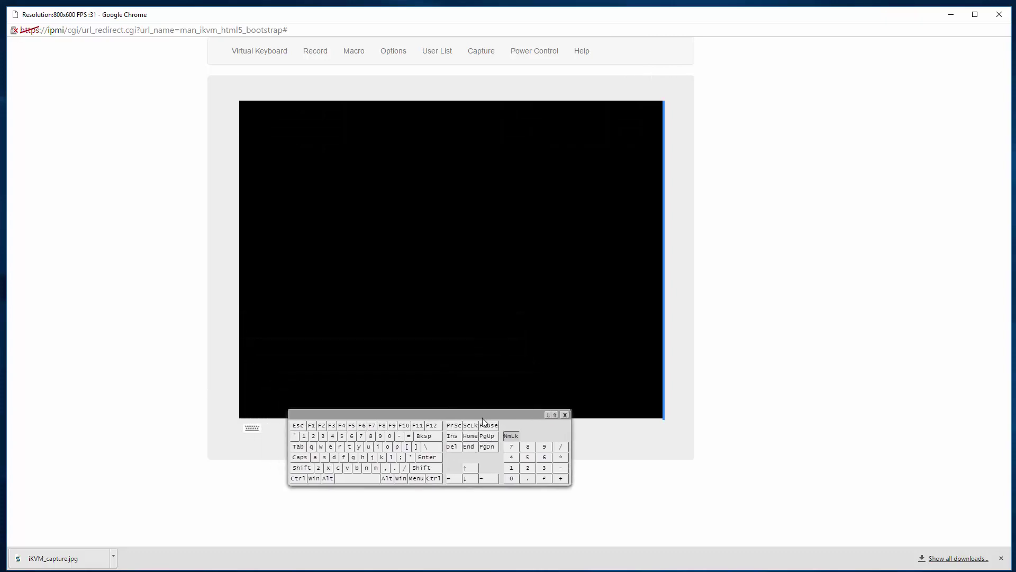
click(453, 443)
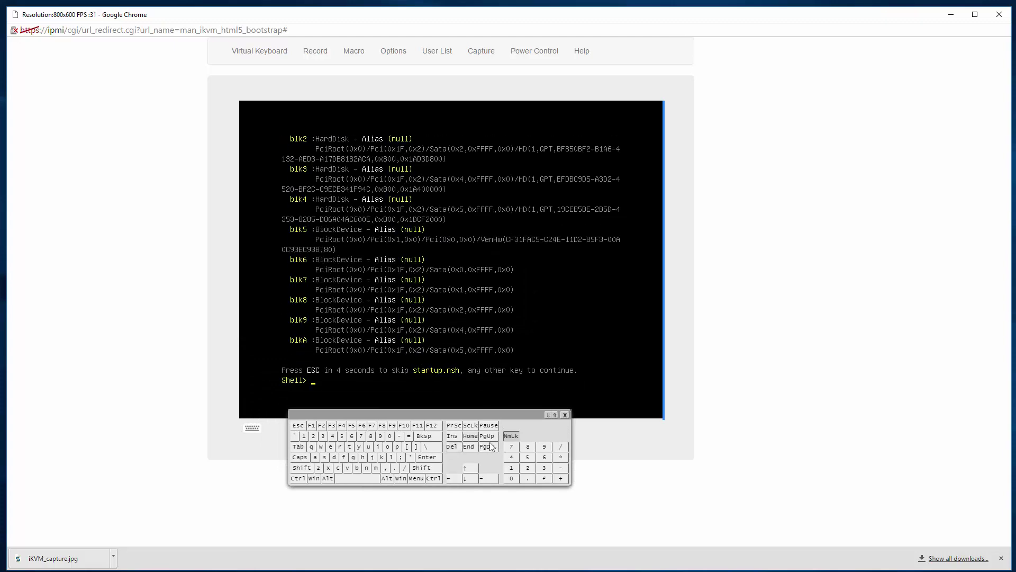
click(548, 51)
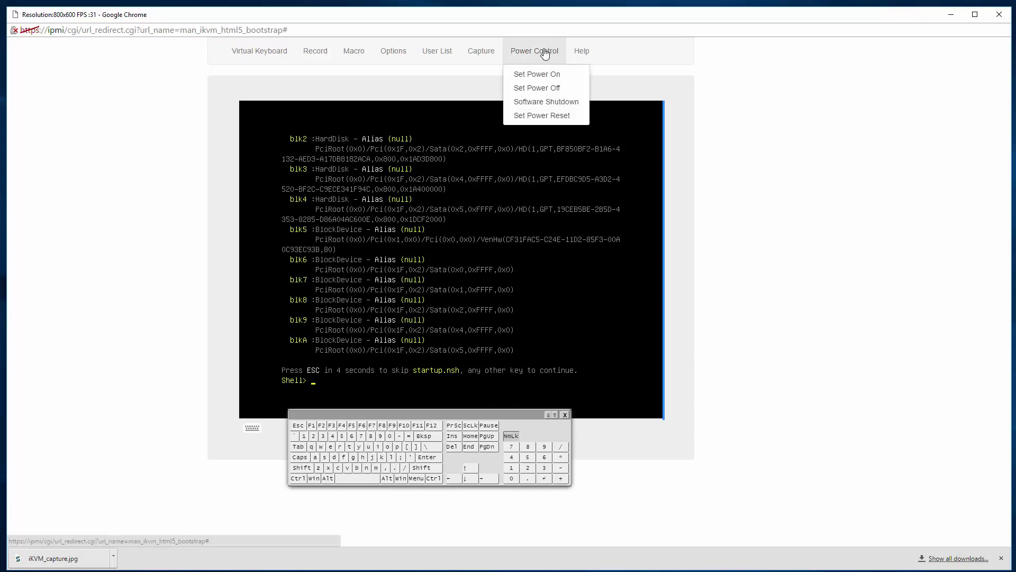
click(540, 115)
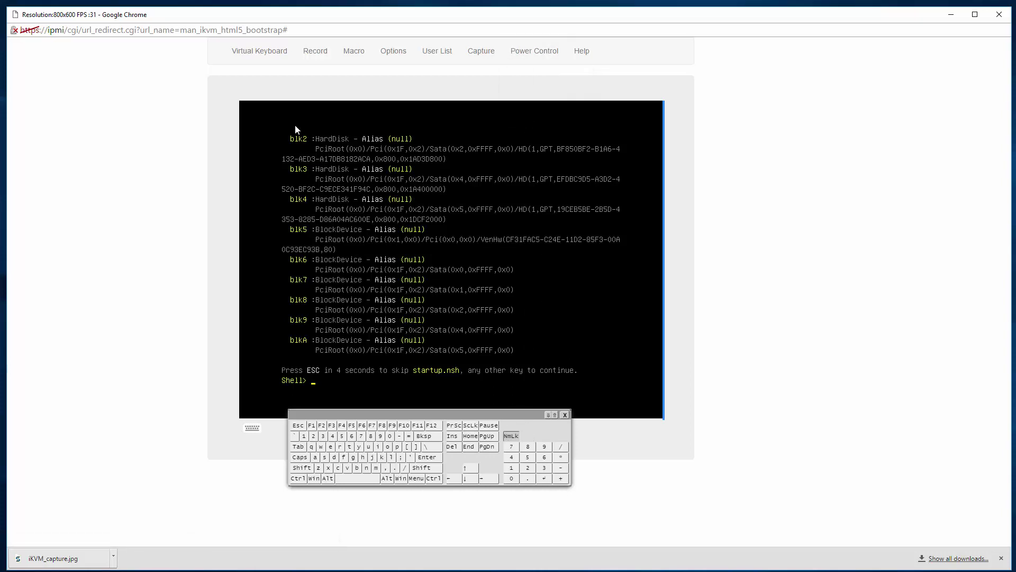
click(121, 30)
key(ctrl+c)
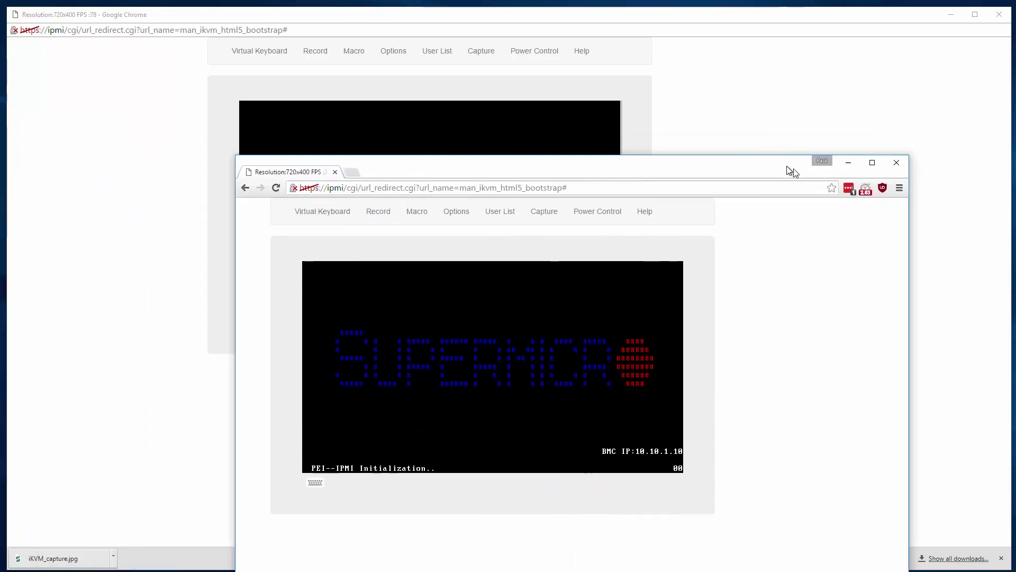
- Turn off uBlock Origin in the duplicate console window, reload it, then close it
drag(787, 166, 840, 213)
click(933, 231)
click(893, 294)
click(898, 372)
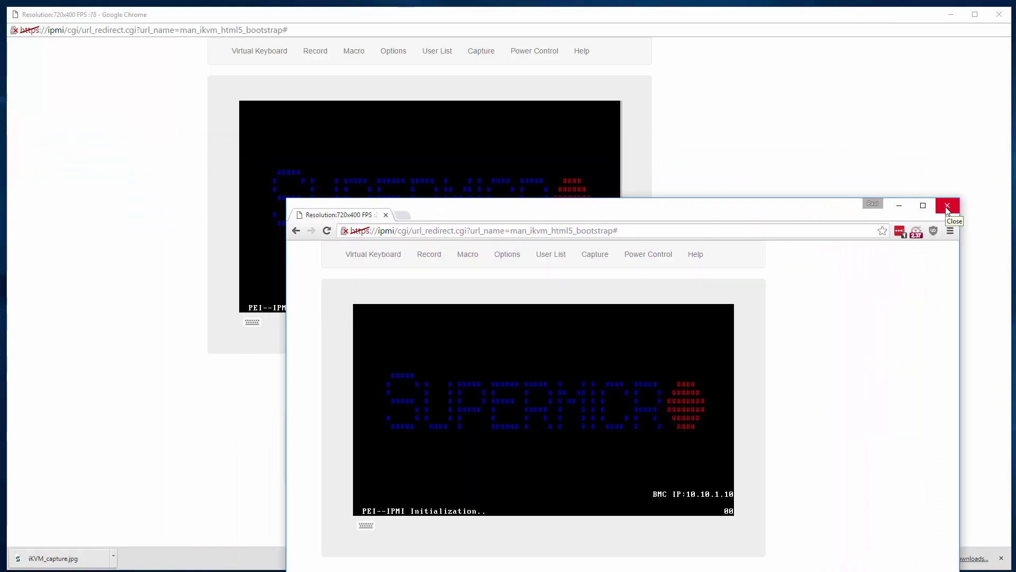
click(948, 206)
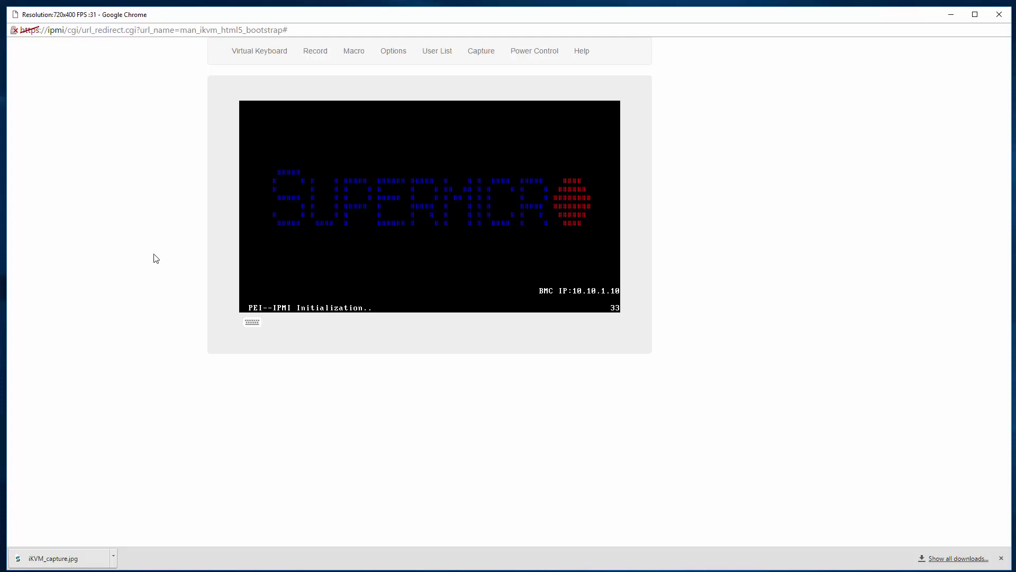
- Narrow the Chrome console window and load the IPMI login page in Firefox
drag(7, 213, 150, 217)
key(alt+Tab)
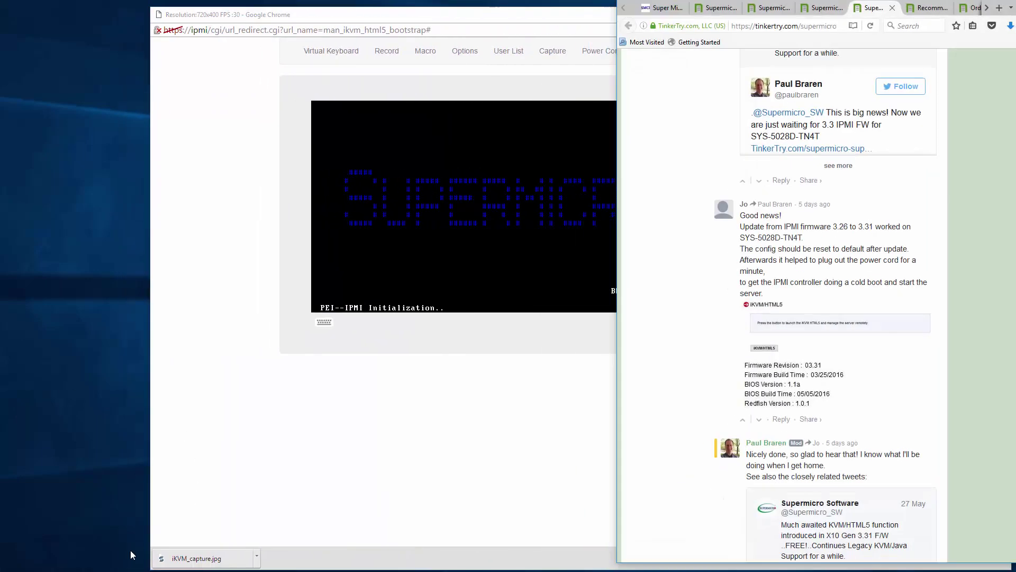
click(661, 9)
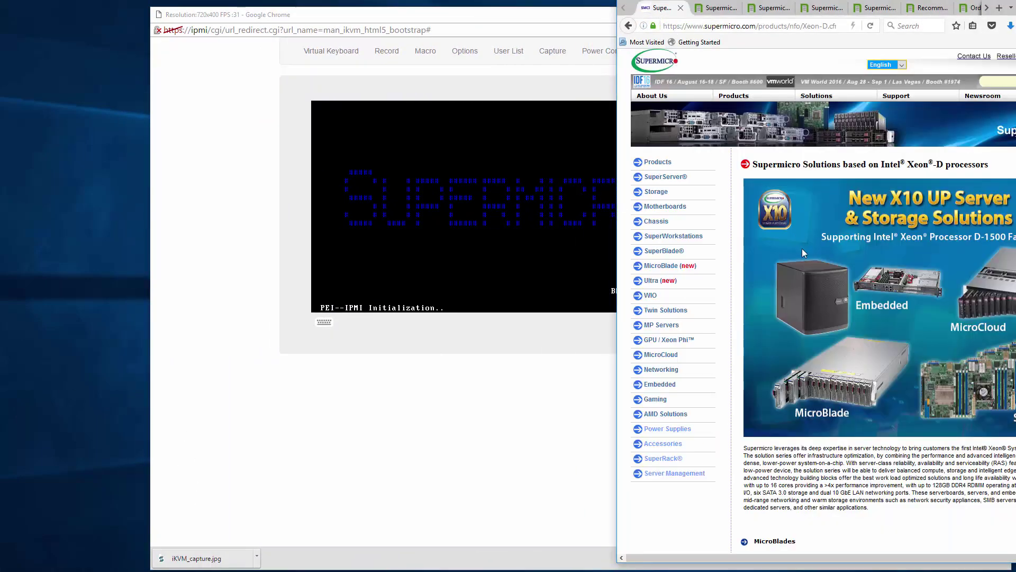
click(710, 25)
text(ipmi)
key(Return)
- In the HTML5 console, open the on-screen keyboard and power the server off
click(436, 200)
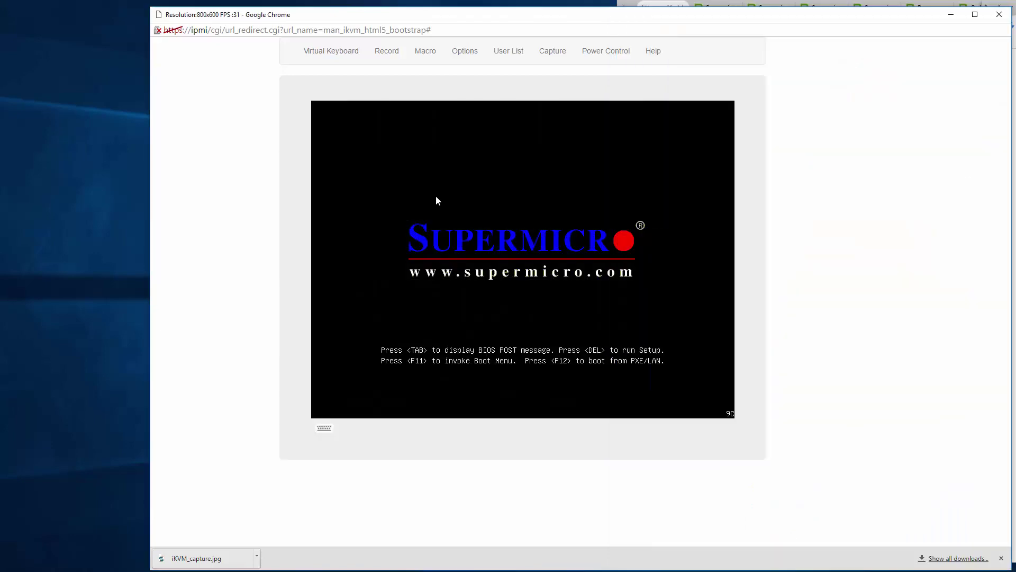
click(324, 428)
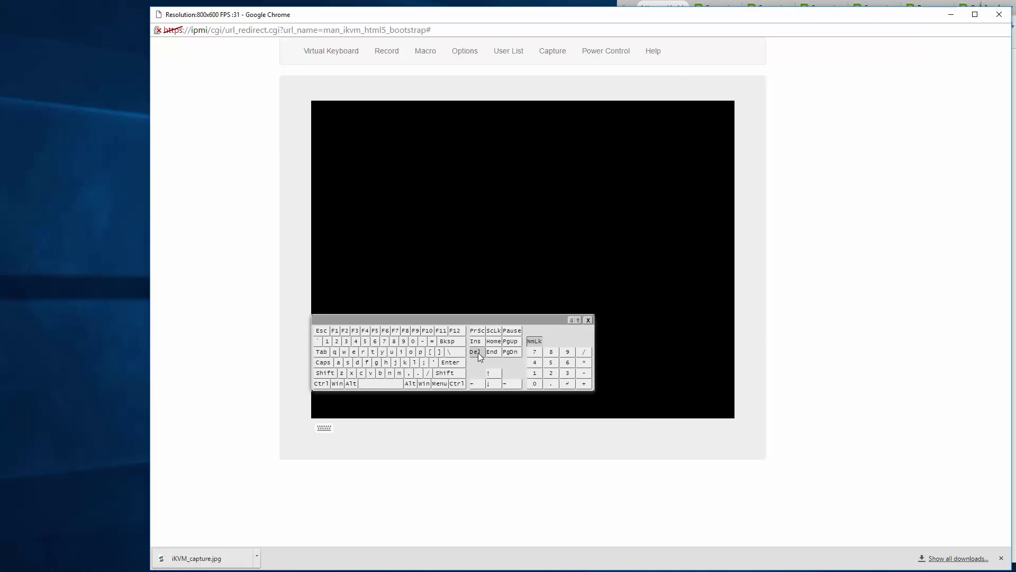
click(606, 50)
click(597, 87)
key(alt+Tab)
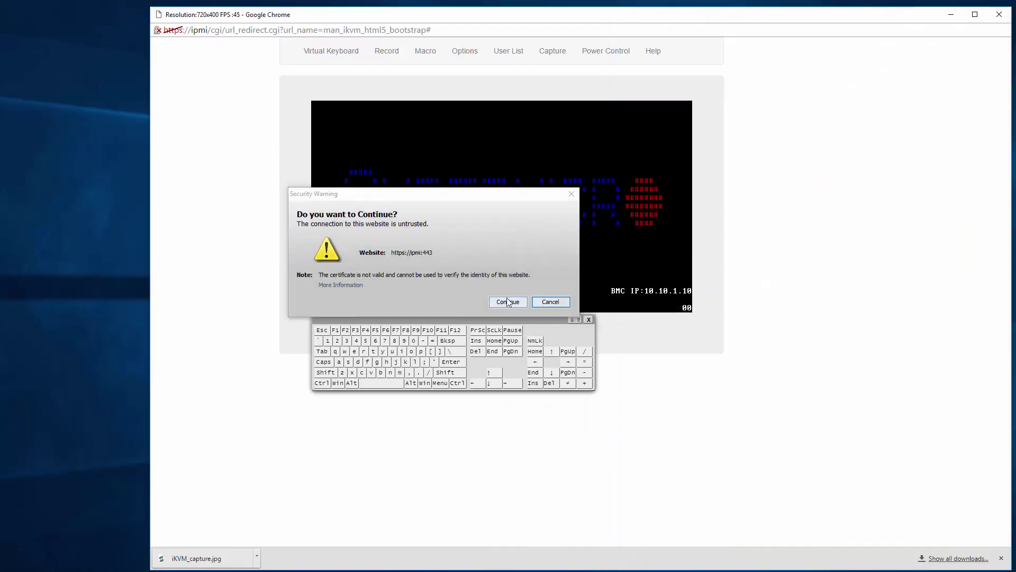
- Accept the certificate warning, run the Java iKVM, and place it beside the narrowed HTML5 console
click(509, 302)
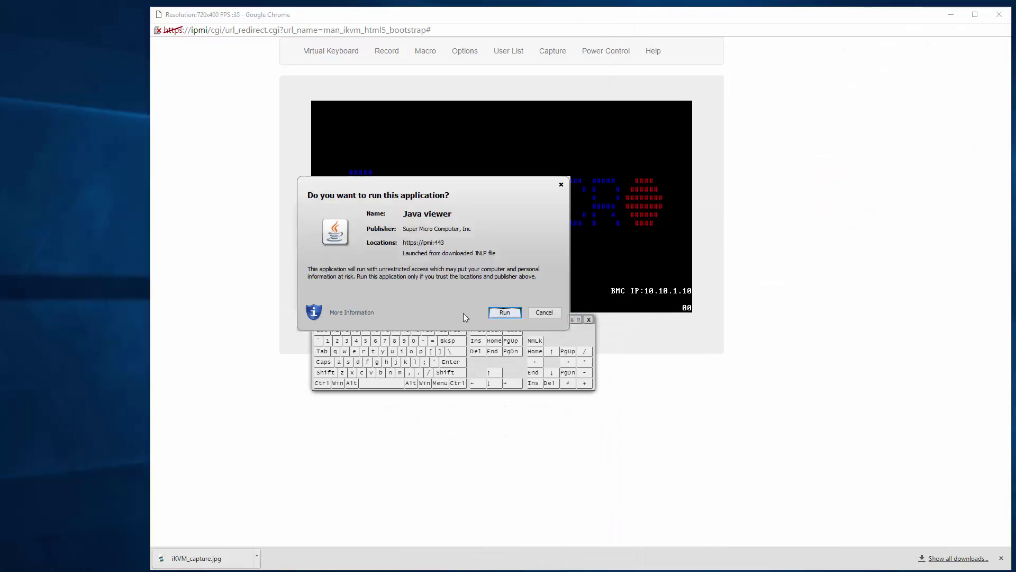
click(503, 313)
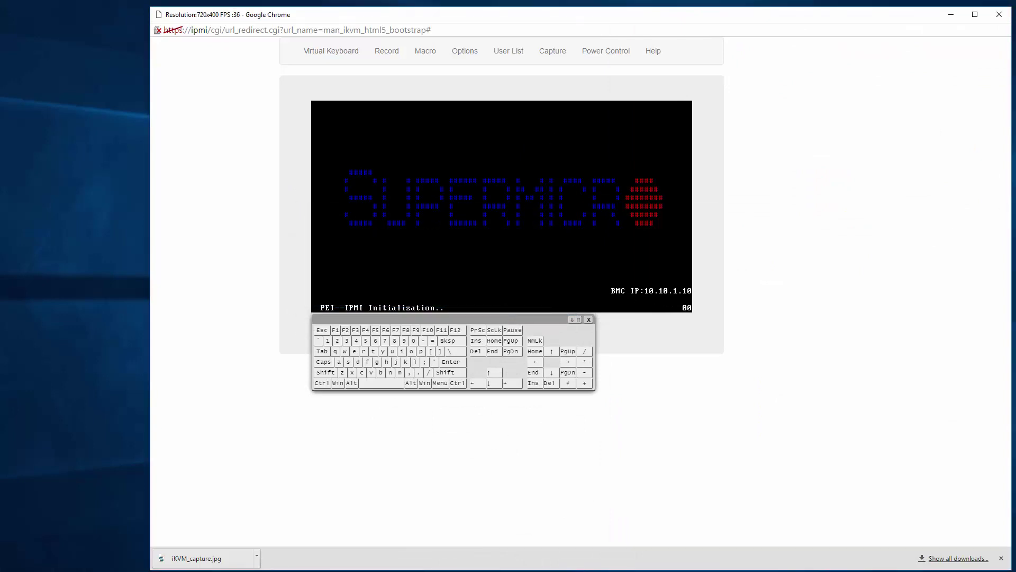
drag(1011, 201, 645, 208)
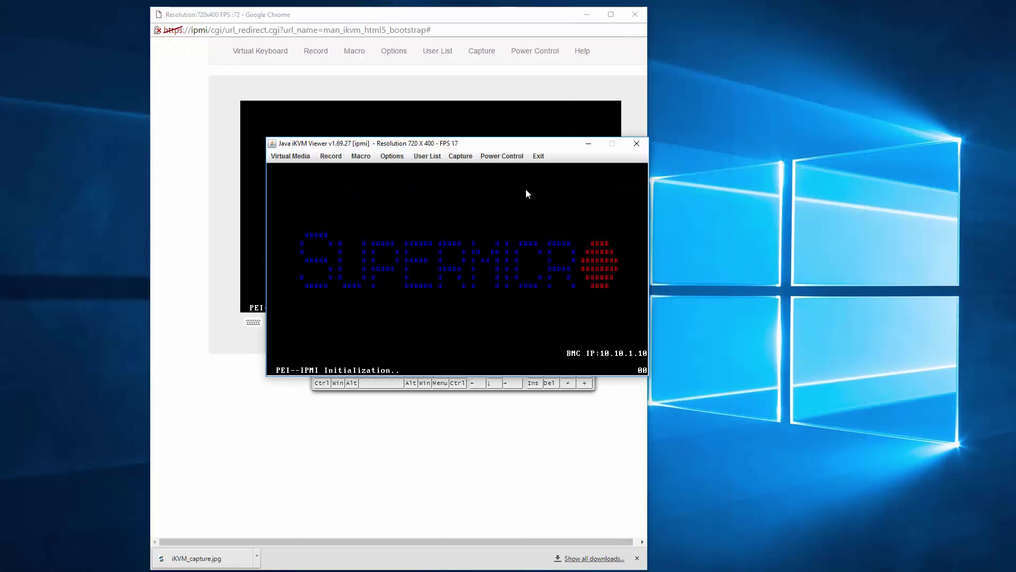
drag(526, 148, 892, 101)
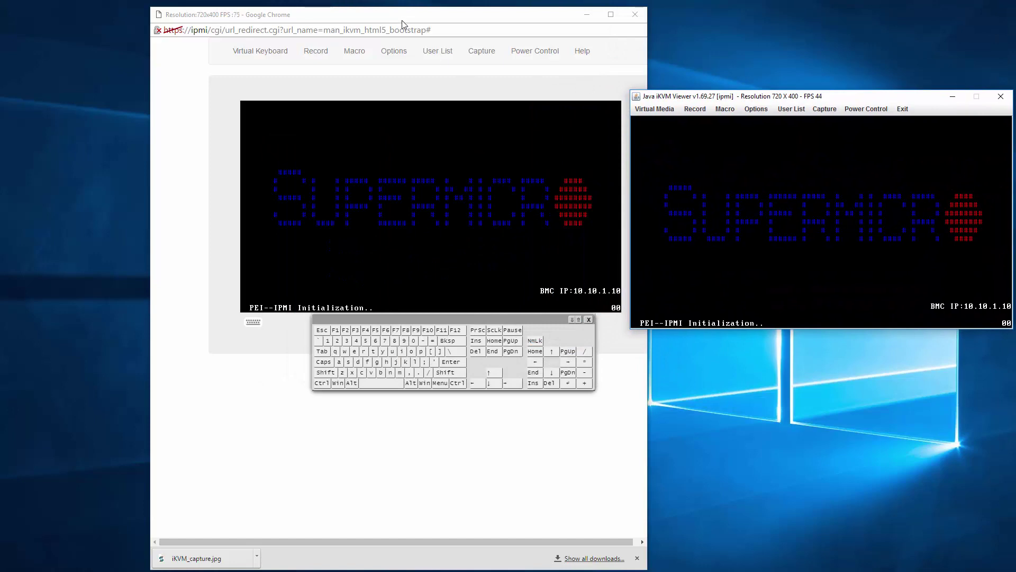
- Place the Java and HTML5 consoles side by side and press Del during POST to enter Aptio Setup
drag(828, 96, 200, 9)
drag(486, 22, 723, 15)
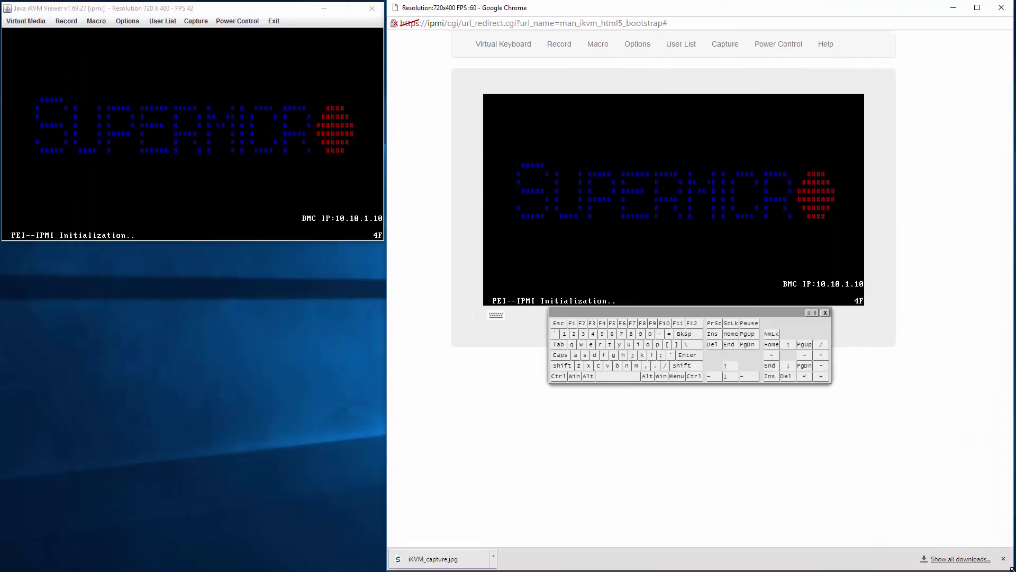
click(274, 77)
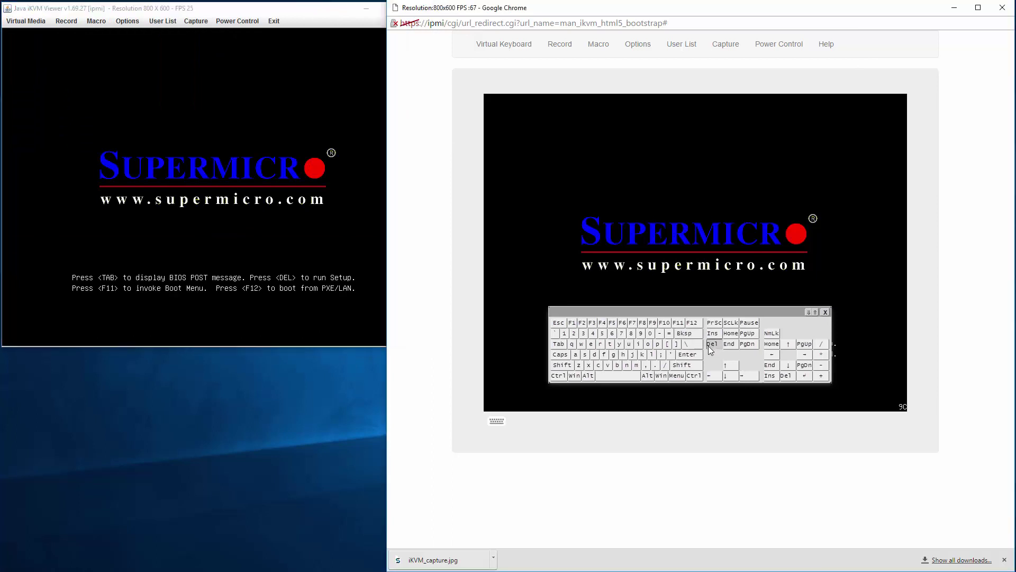
click(177, 273)
key(Delete)
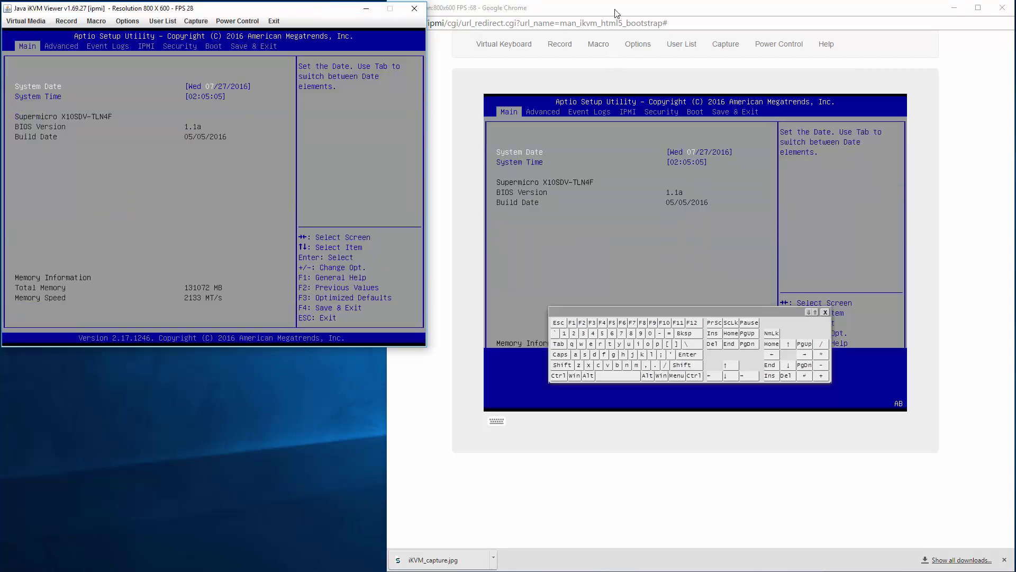
key(alt+Tab)
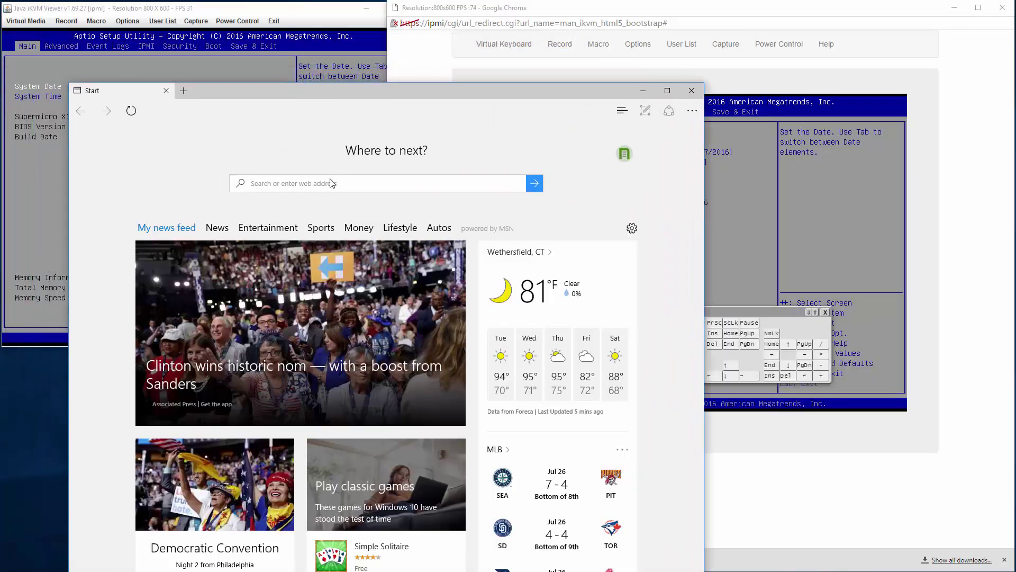
- Load the console URL in Edge, close Chrome, and get past the certificate error and timeout notice
click(333, 183)
key(ctrl+v)
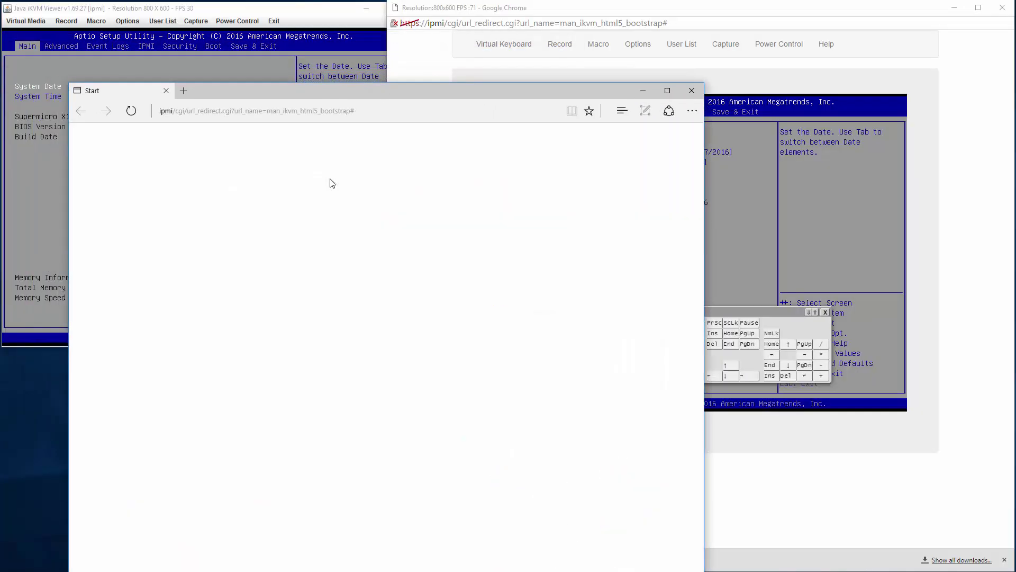
key(Return)
drag(362, 100, 726, 86)
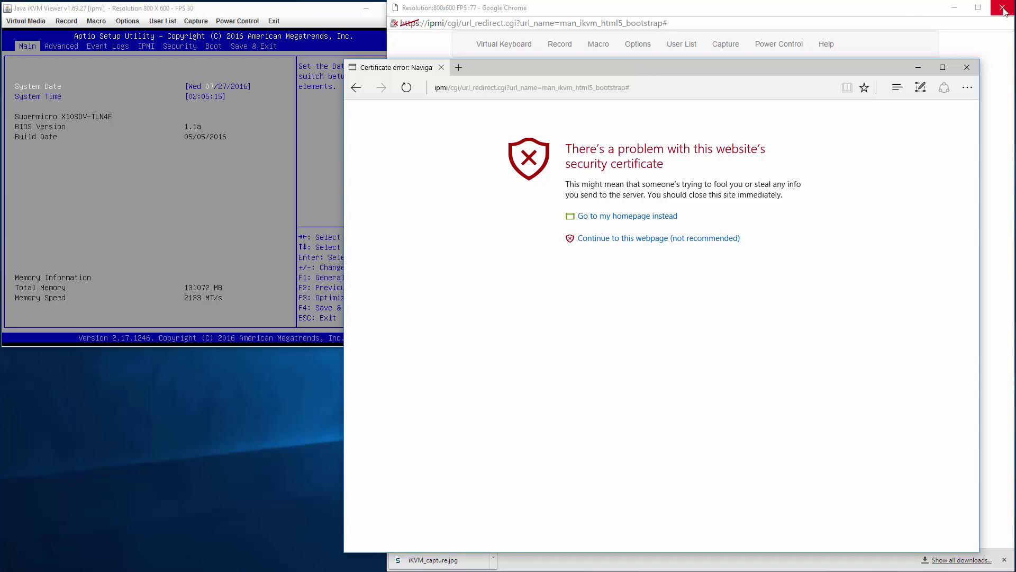
click(1003, 9)
click(635, 240)
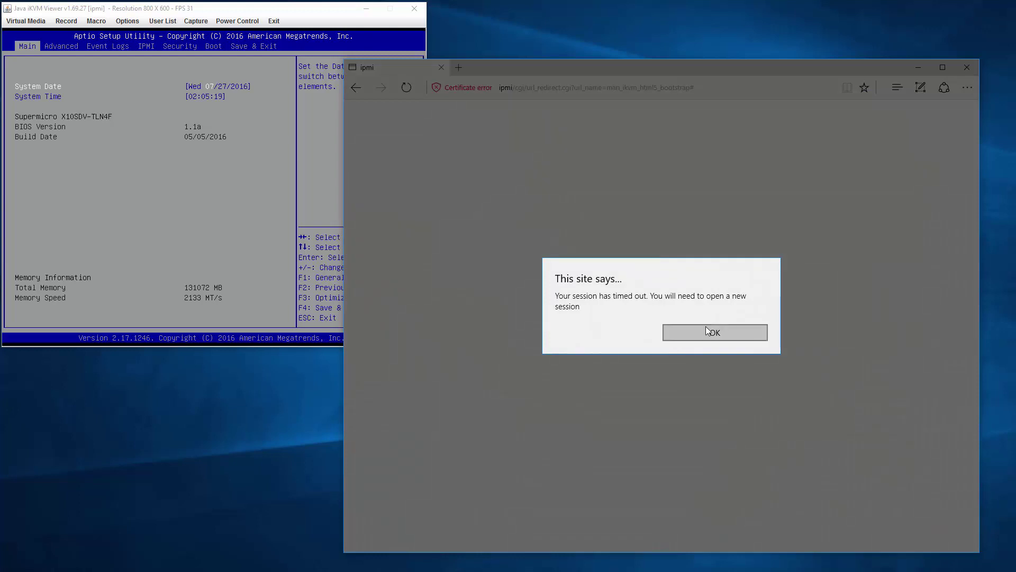
click(699, 334)
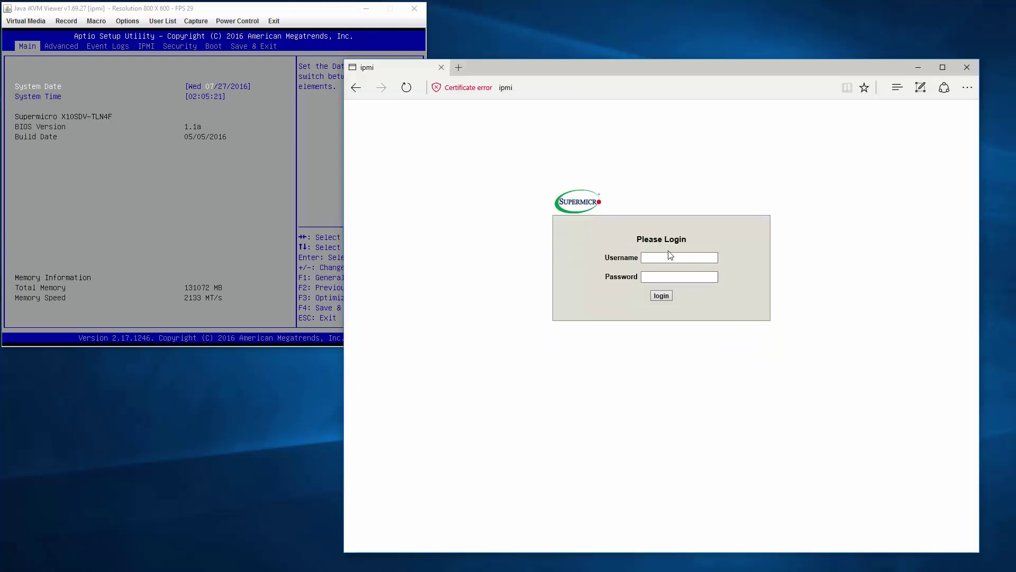
- Log in to the IPMI web interface with the administrator username and password
click(667, 258)
text(ADMIN)
key(Tab)
text(ADMIN)
key(Return)
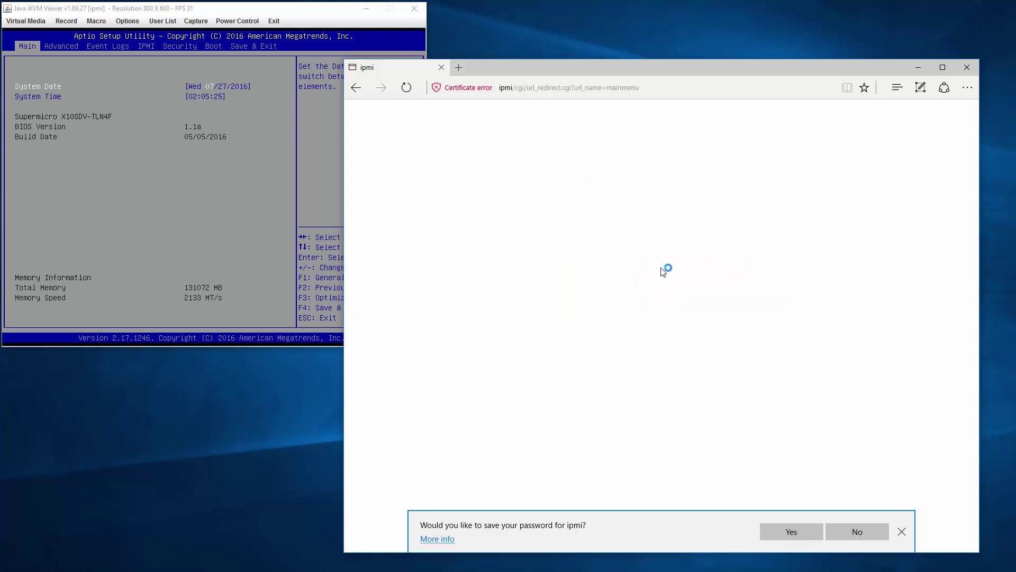
- Save the login in Edge and launch the iKVM/HTML5 console in a new window
click(790, 532)
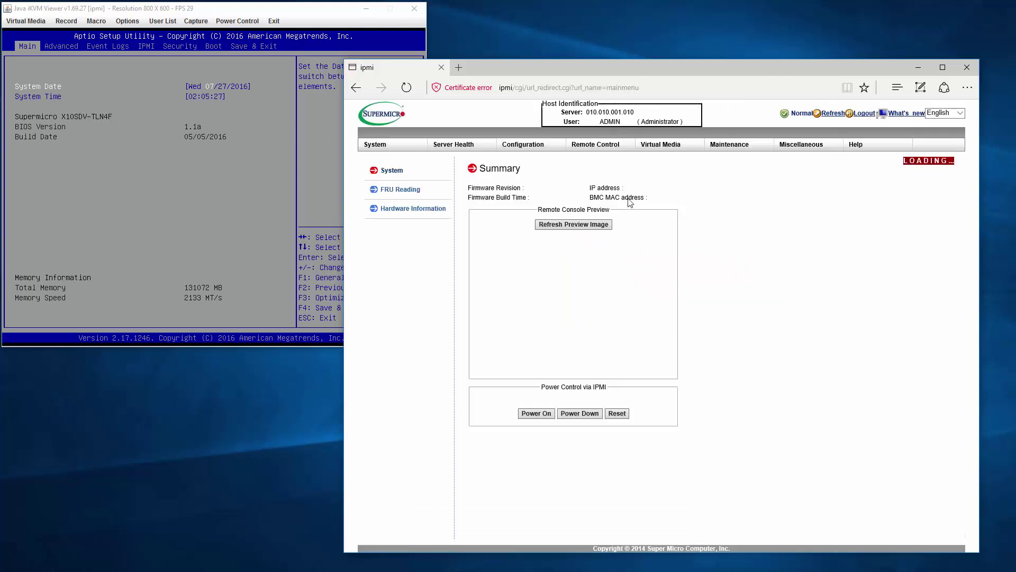
mouse_move(595, 144)
click(606, 168)
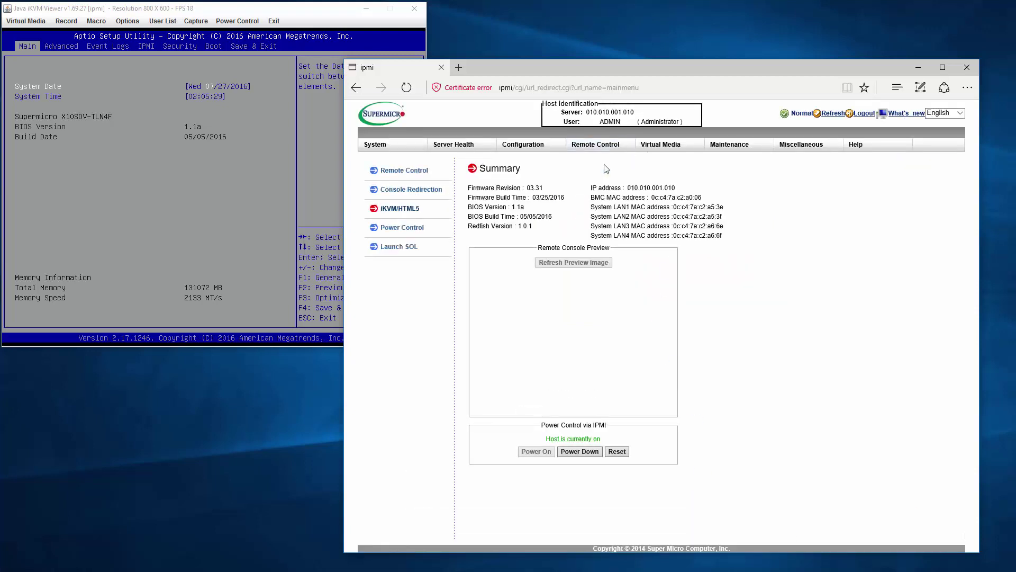
click(503, 242)
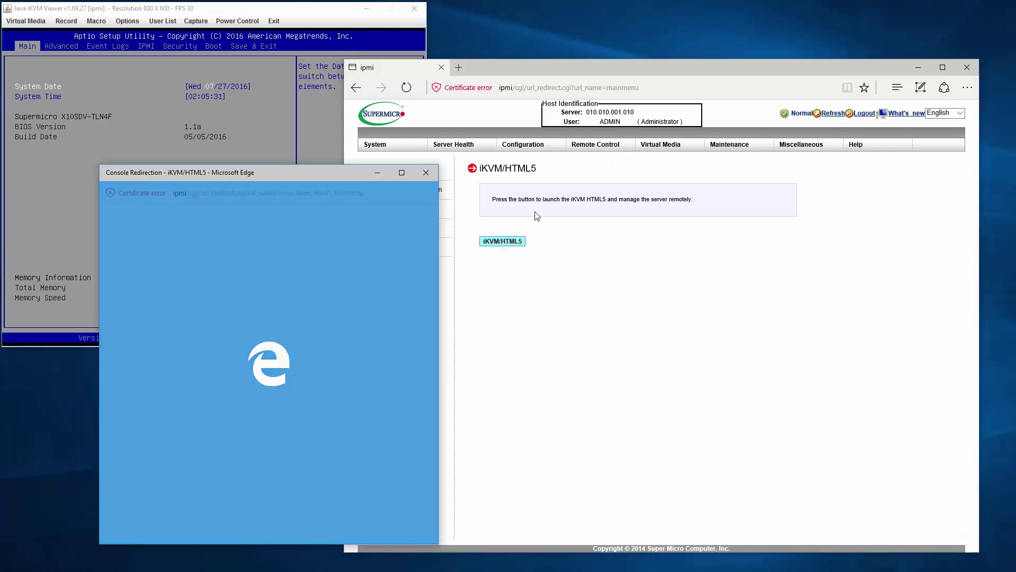
- Move the HTML5 console top-right, enlarge it, enable the on-screen keyboard, and select the BIOS date field
click(918, 67)
drag(313, 177, 643, 17)
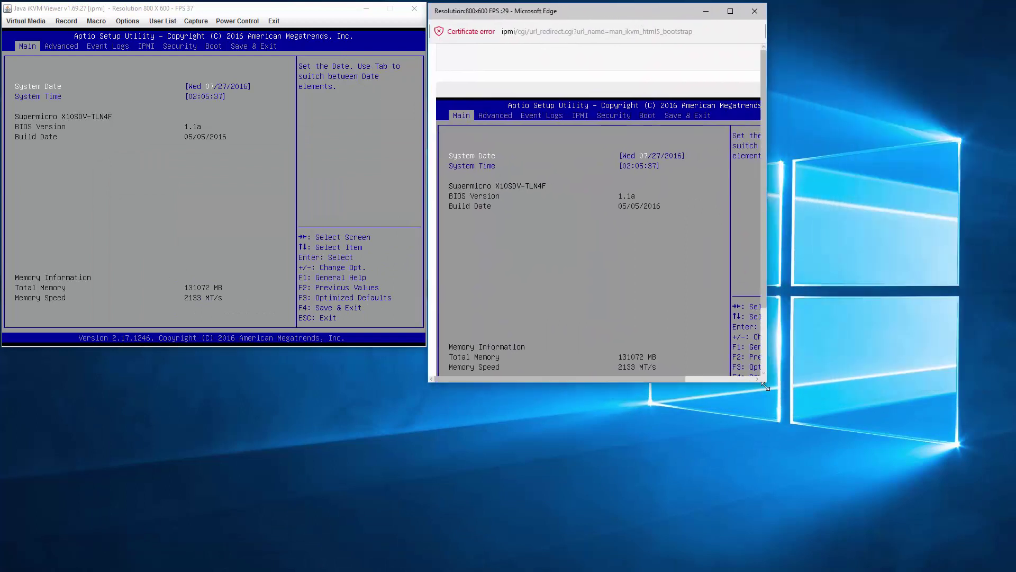
drag(765, 382, 1012, 570)
click(516, 435)
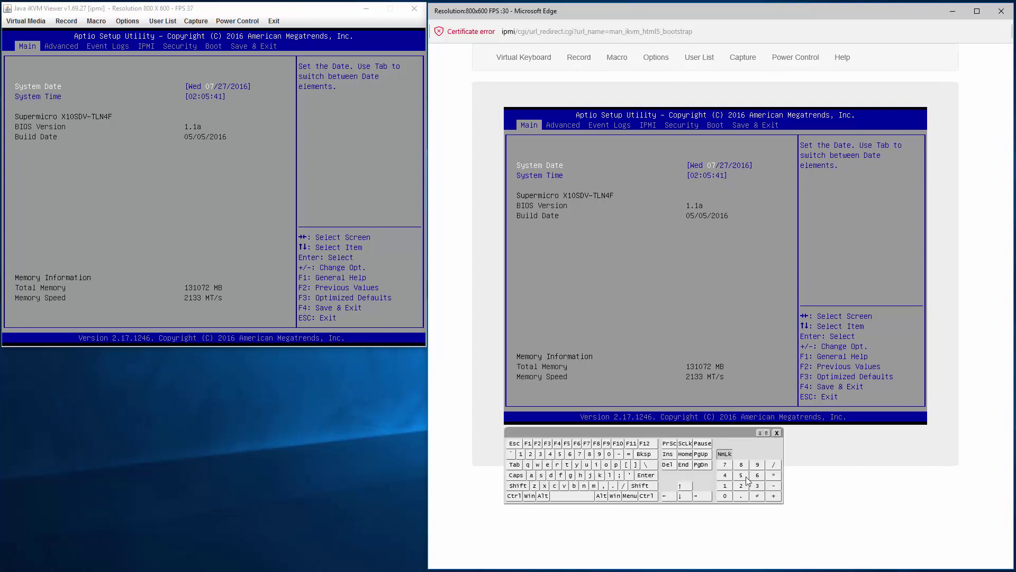
click(680, 496)
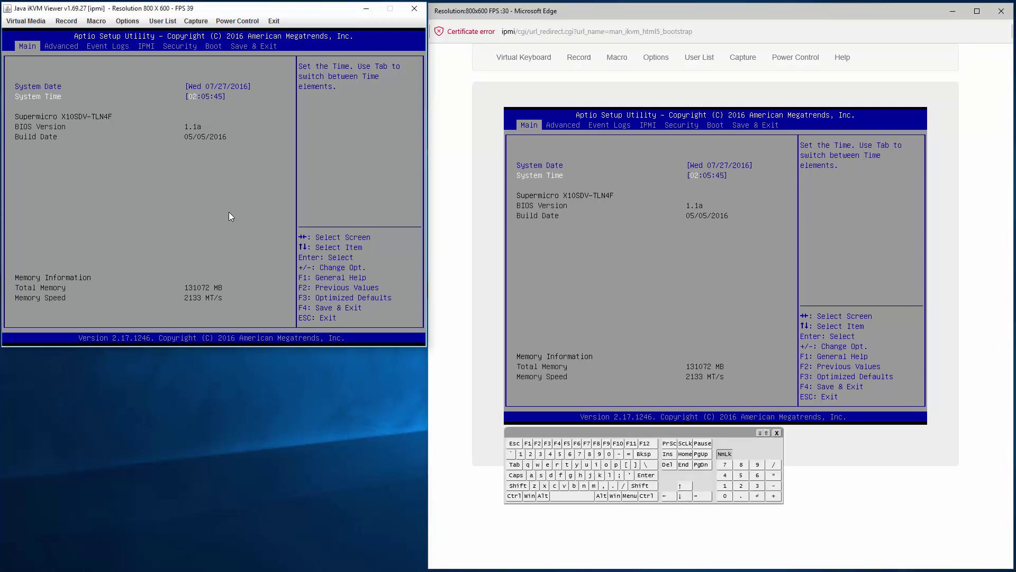
key(Up)
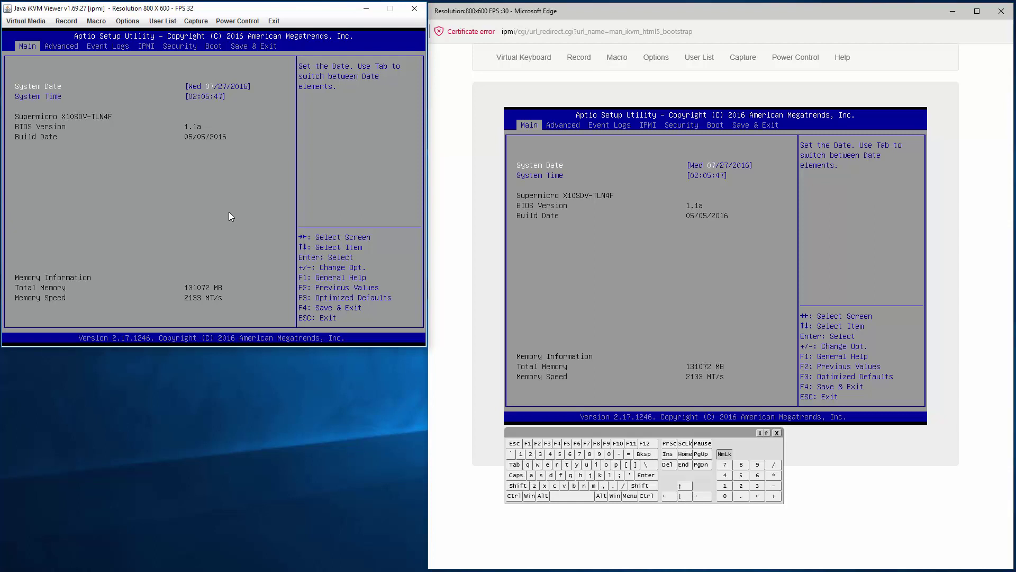
- Browse the Advanced submenus Boot Feature, CPU Configuration, Chipset/North Bridge and Server ME Configuration
key(Right)
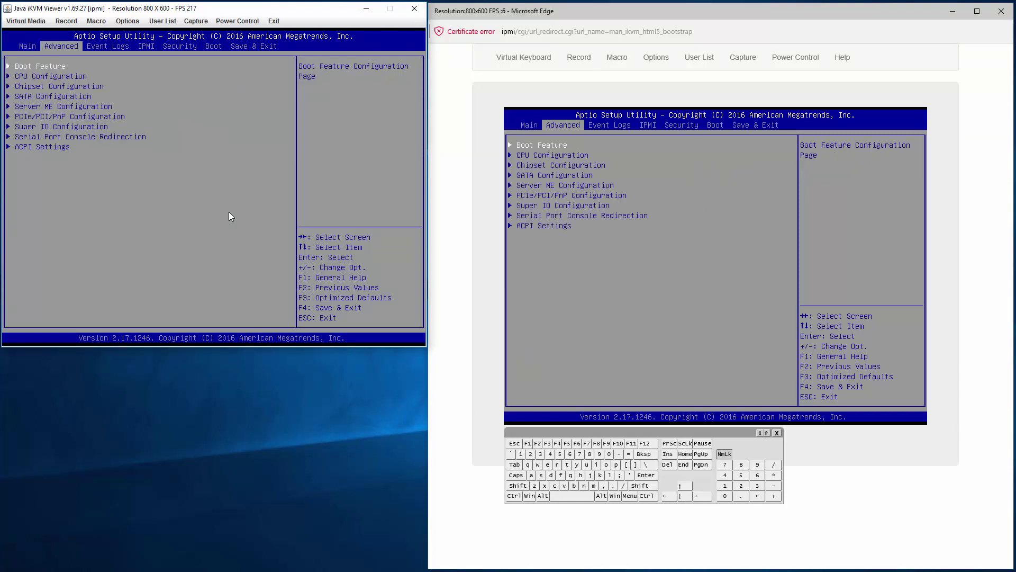
key(Up)
key(Return)
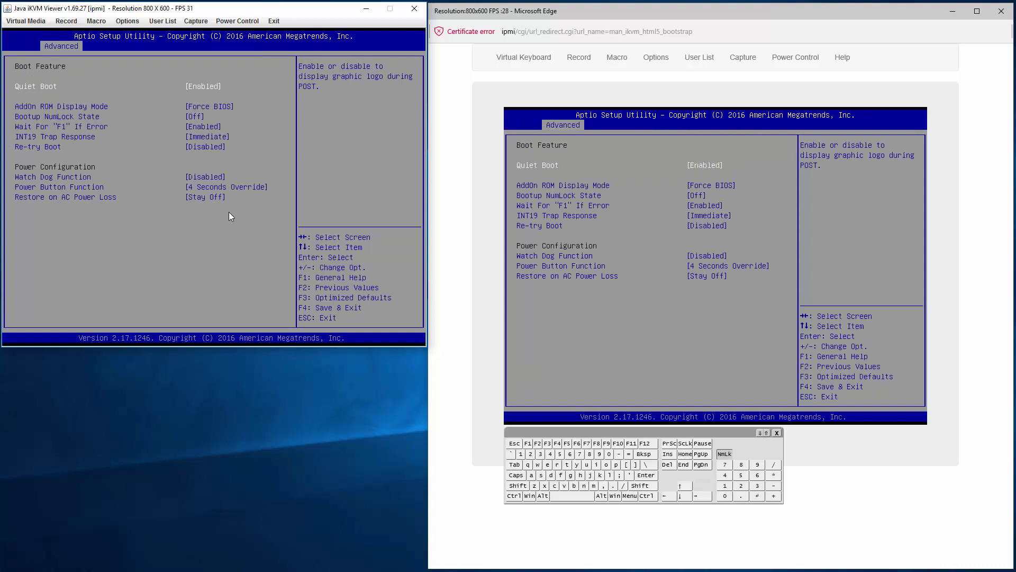
key(Escape)
key(Down)
key(Return)
key(Up)
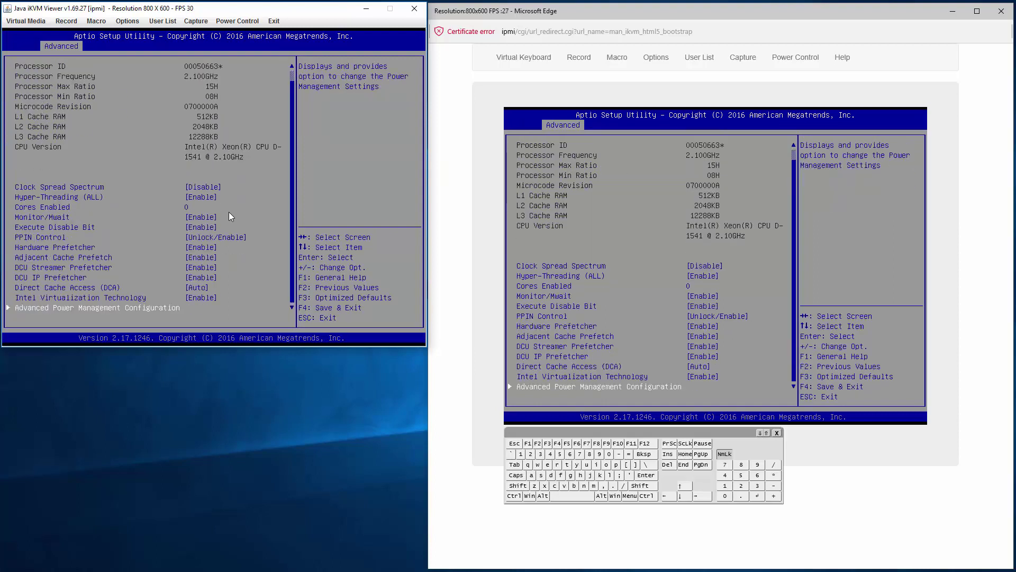
key(Escape)
key(Down)
key(Return)
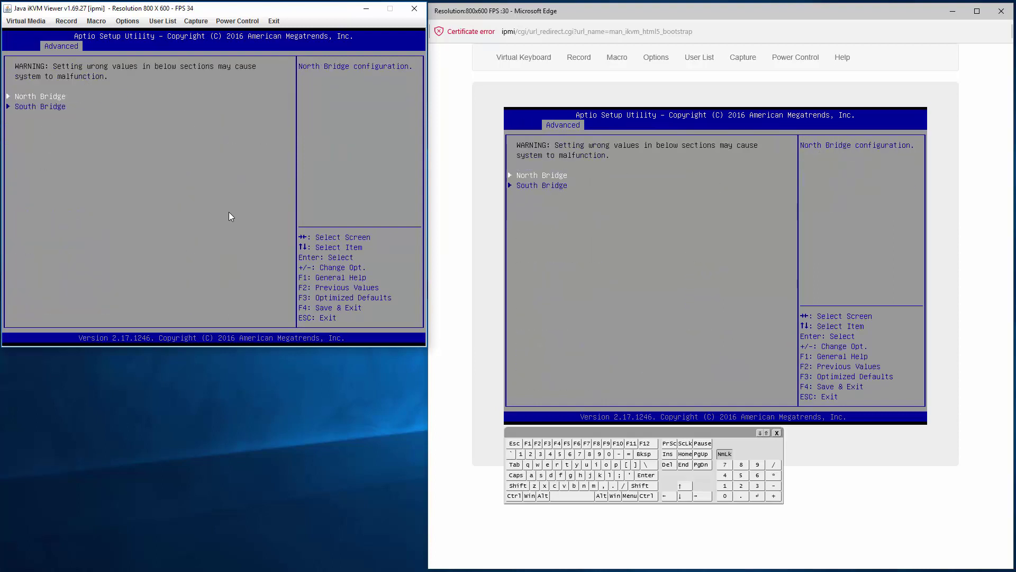
key(Return)
key(Escape)
key(Escape)
key(Down)
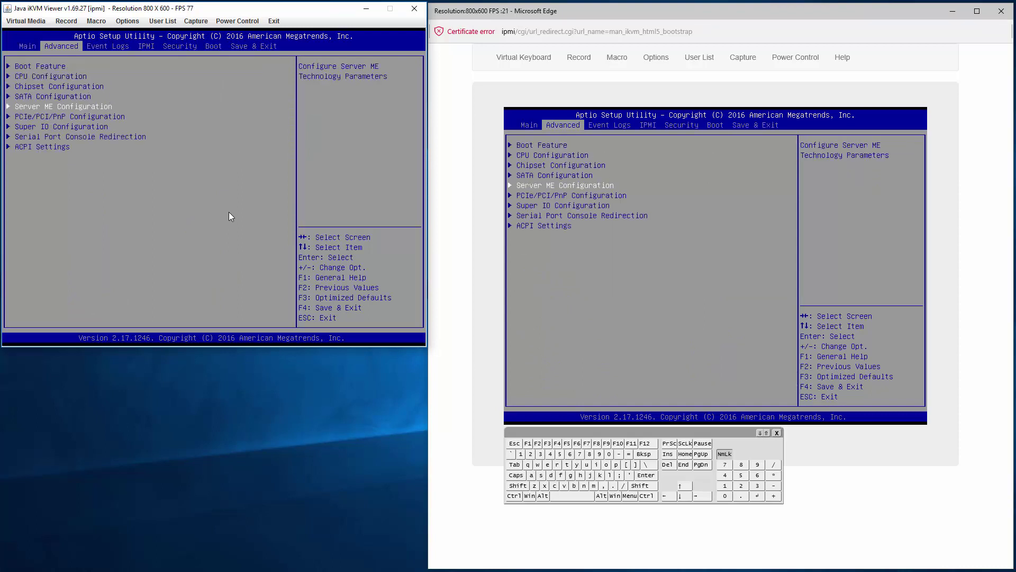
key(Return)
- Browse the PCIe/PCI/PnP, Super IO, Serial Port Console Redirection and ACPI Settings submenus
key(Escape)
key(Down)
key(Return)
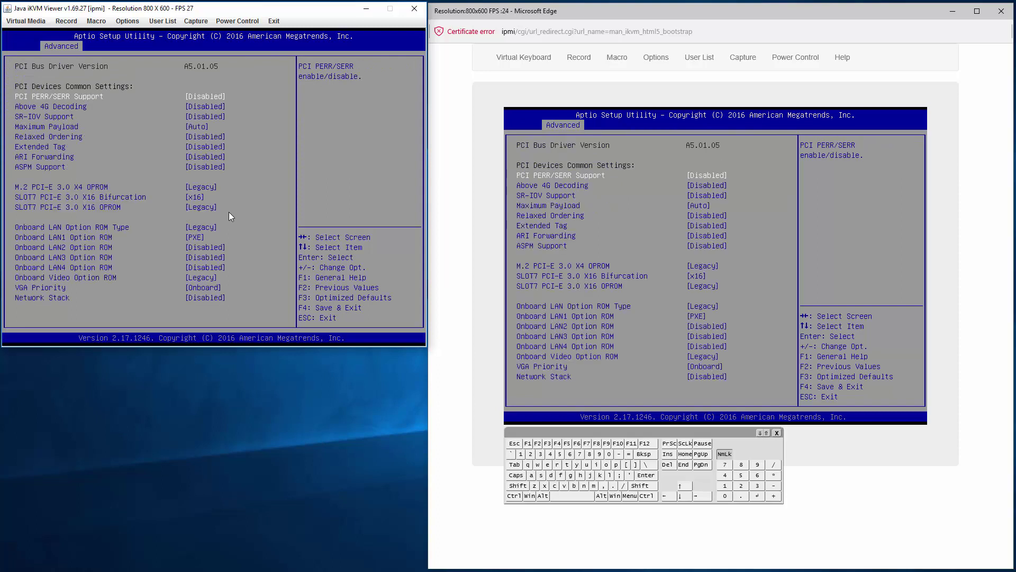
key(Up)
key(Down)
key(Escape)
key(Down)
key(Return)
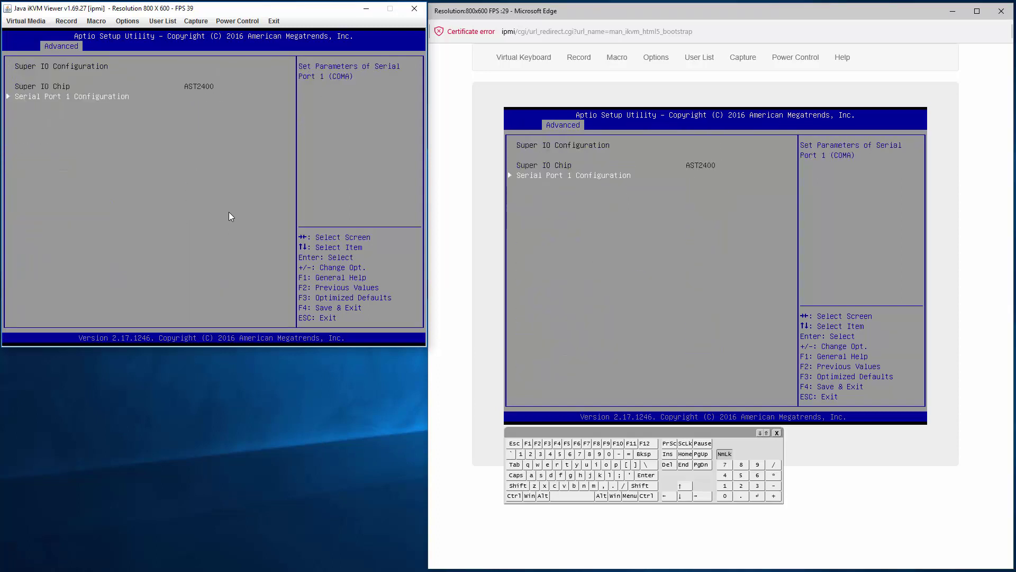
key(Escape)
key(Down)
key(Return)
key(Escape)
key(Down)
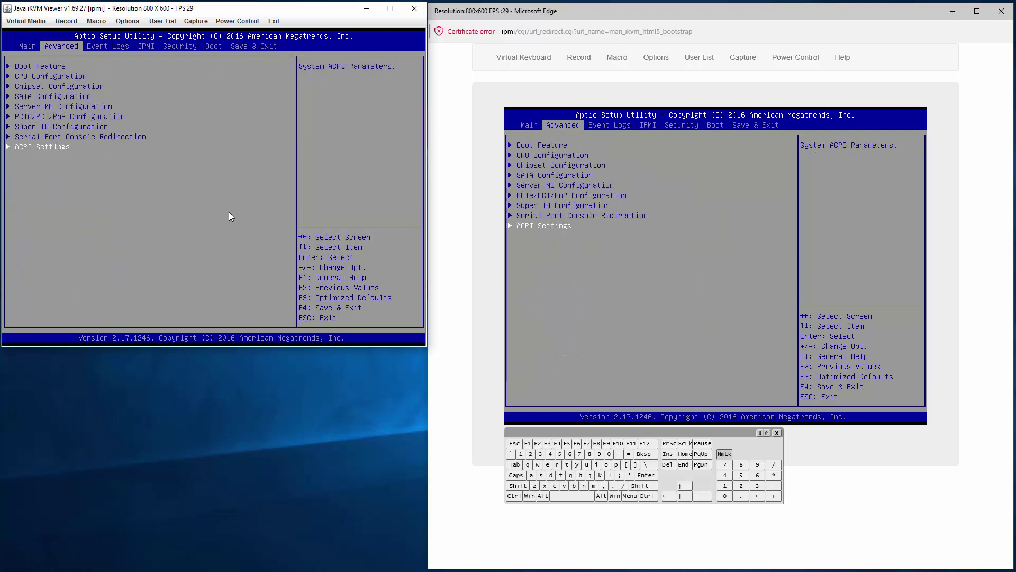
key(Return)
key(Escape)
- Step through the Event Logs, IPMI and Security pages to the Boot page
key(Right)
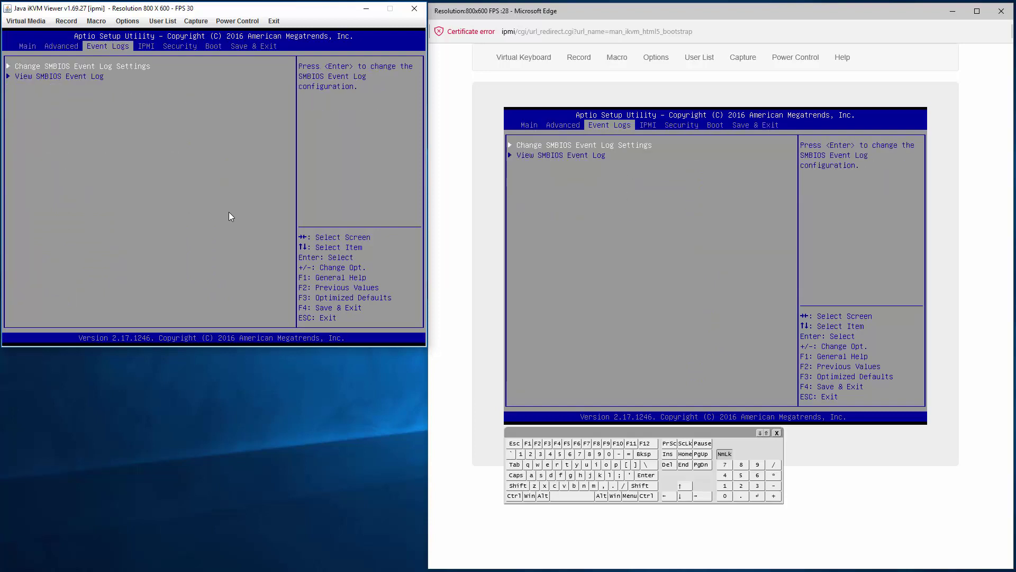
key(Right)
key(Right)
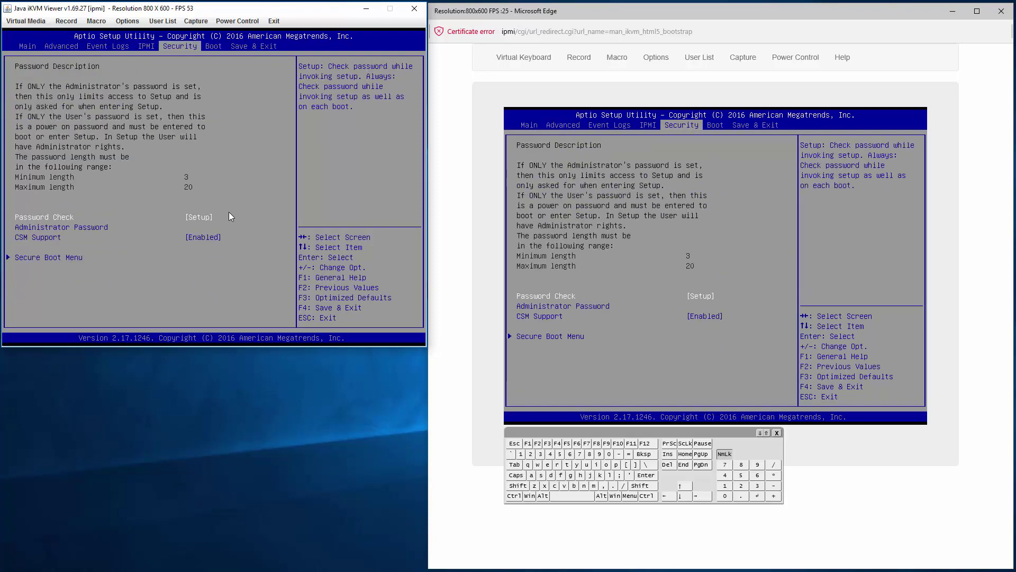
key(Down)
key(Down)
key(Down)
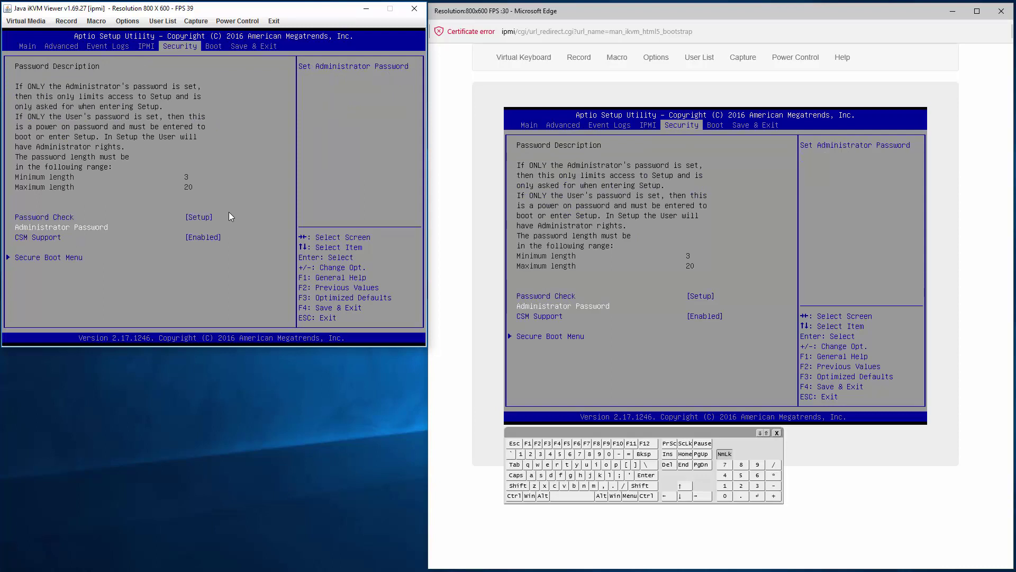
key(Right)
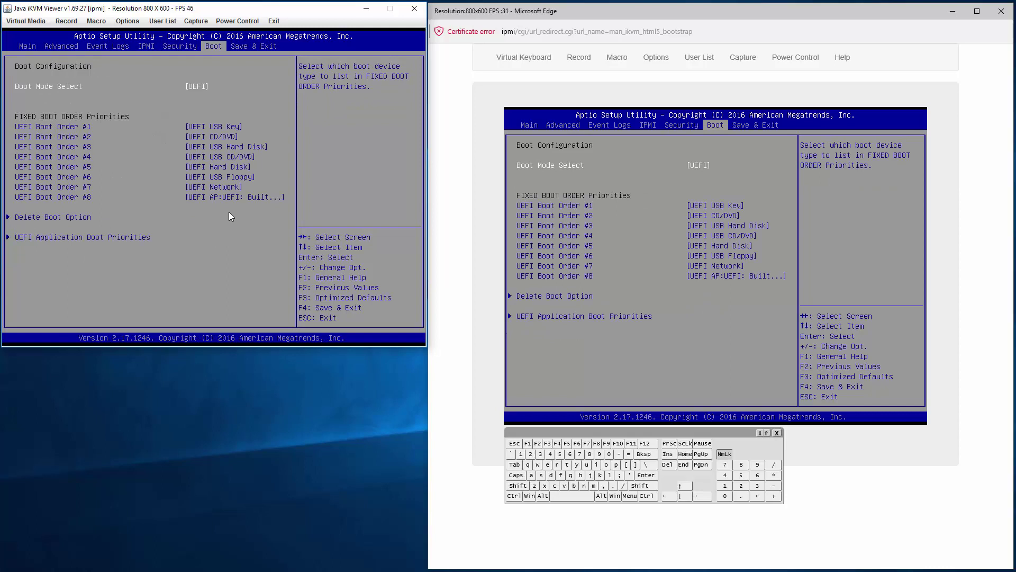
- Show the device choices for UEFI Boot Order #1, then bring up the HTML5 console's Power Control menu
key(Down)
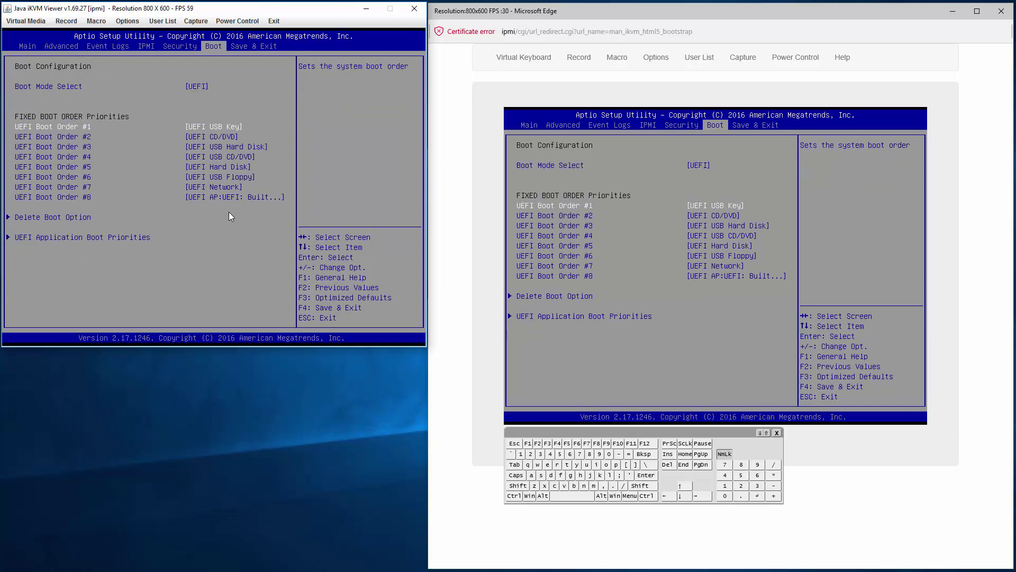
key(Return)
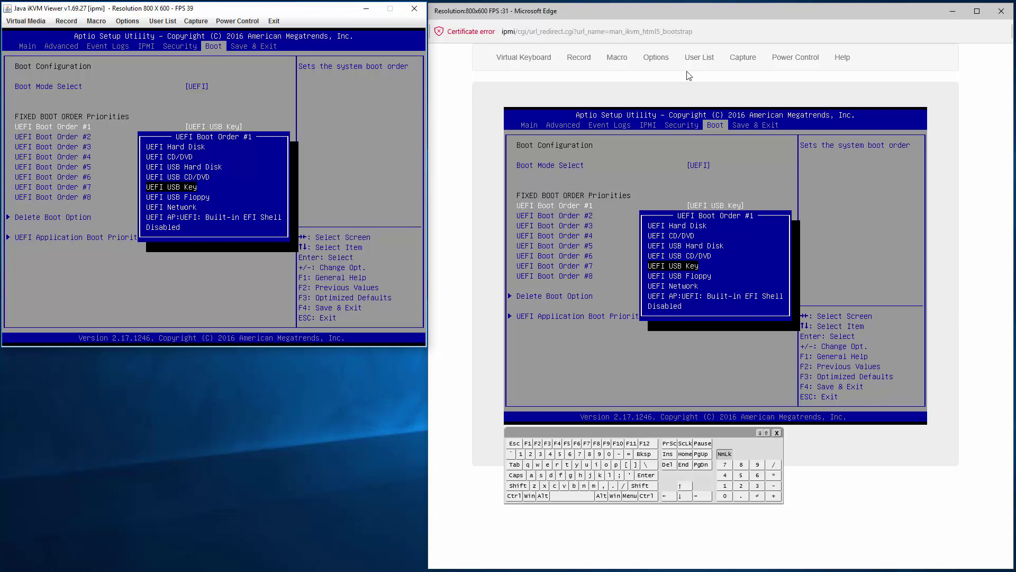
click(808, 58)
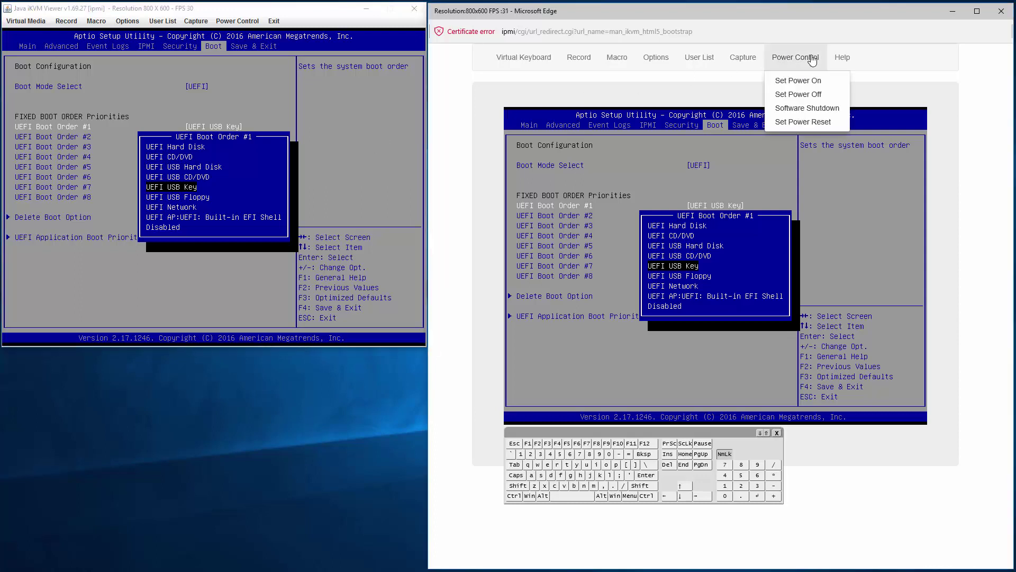
- Power-reset the server from the HTML5 console, then reset it again from the Java viewer during VMware loading
click(780, 123)
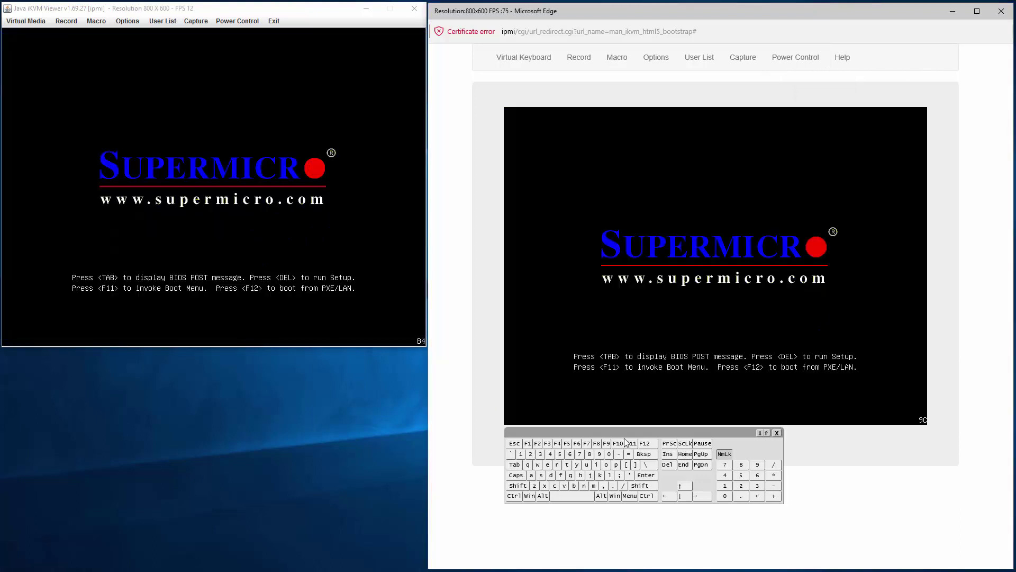
click(666, 464)
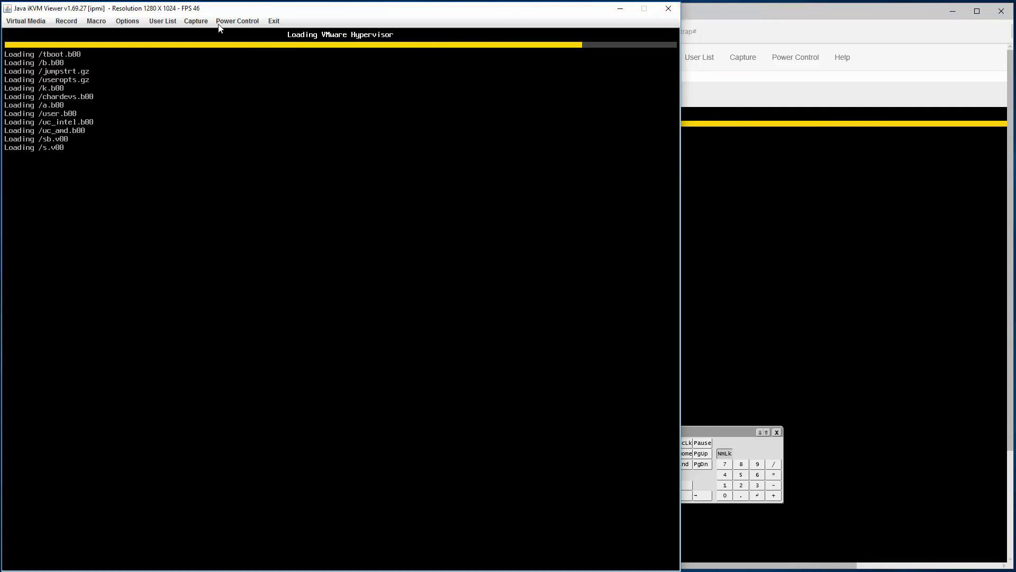
click(233, 21)
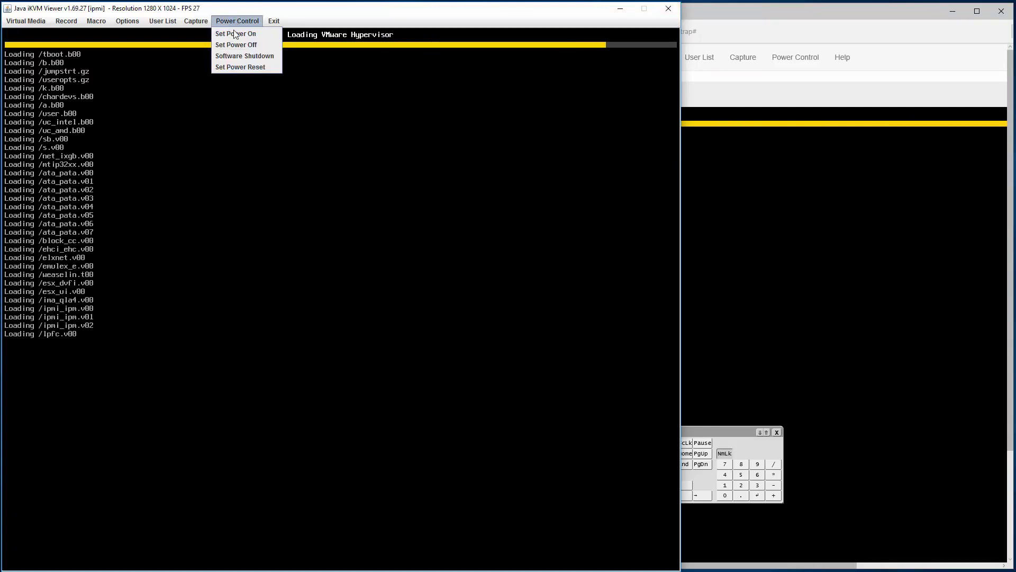
click(232, 66)
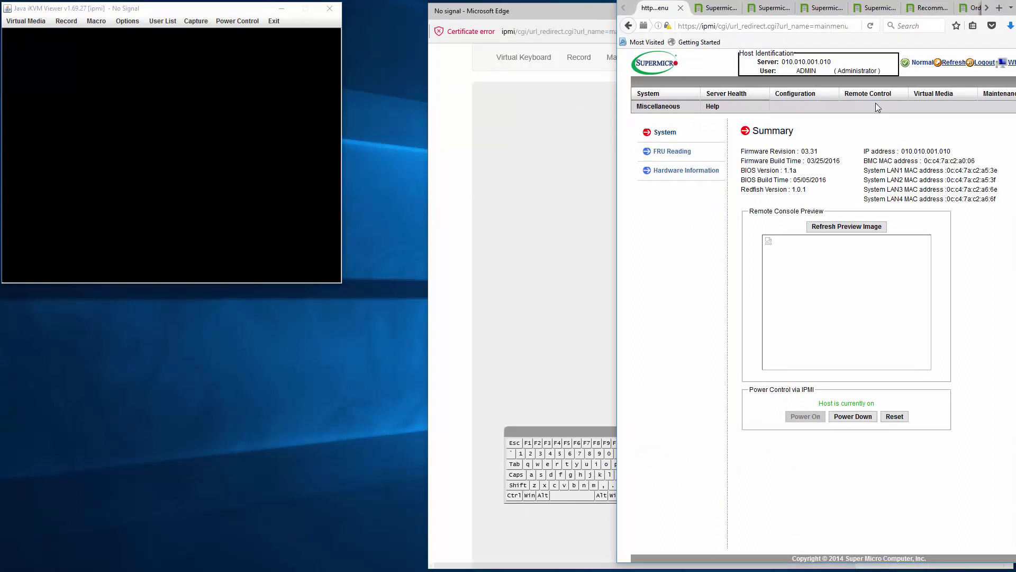
- Run Maintenance > IKVM Reset, dismiss the disconnection notice, and go back to the System summary
mouse_move(881, 99)
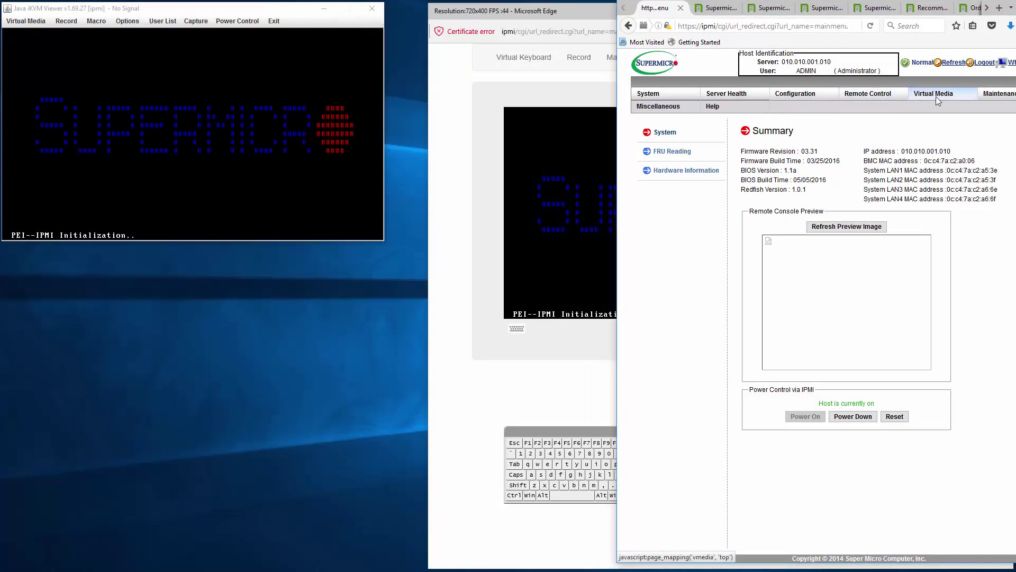
mouse_move(1002, 95)
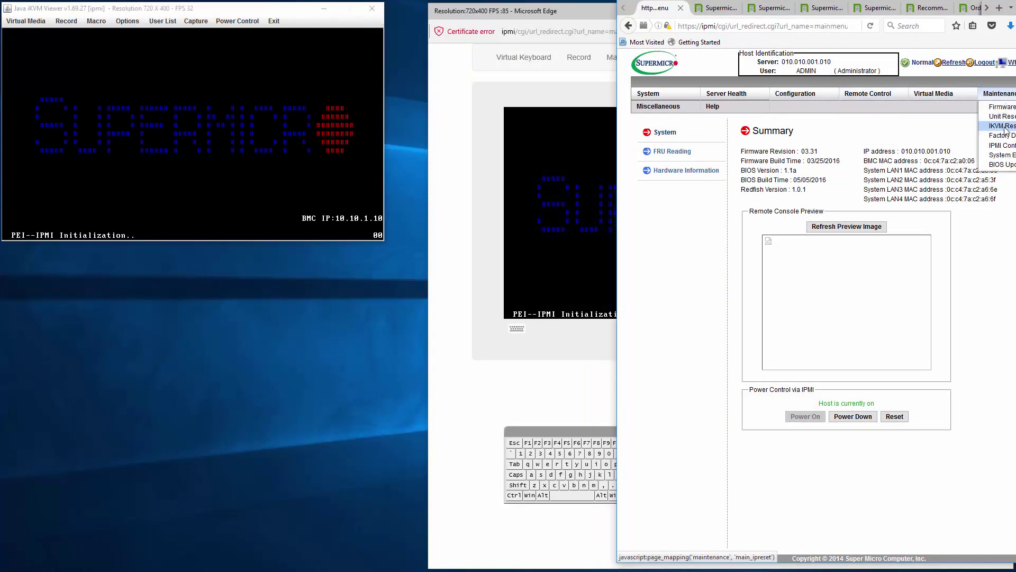
click(1002, 126)
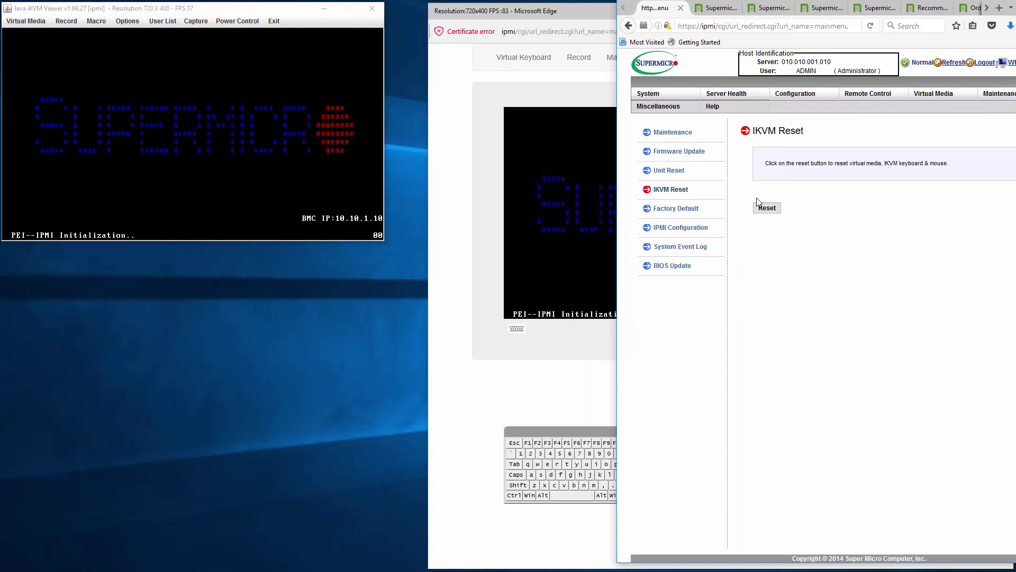
click(765, 207)
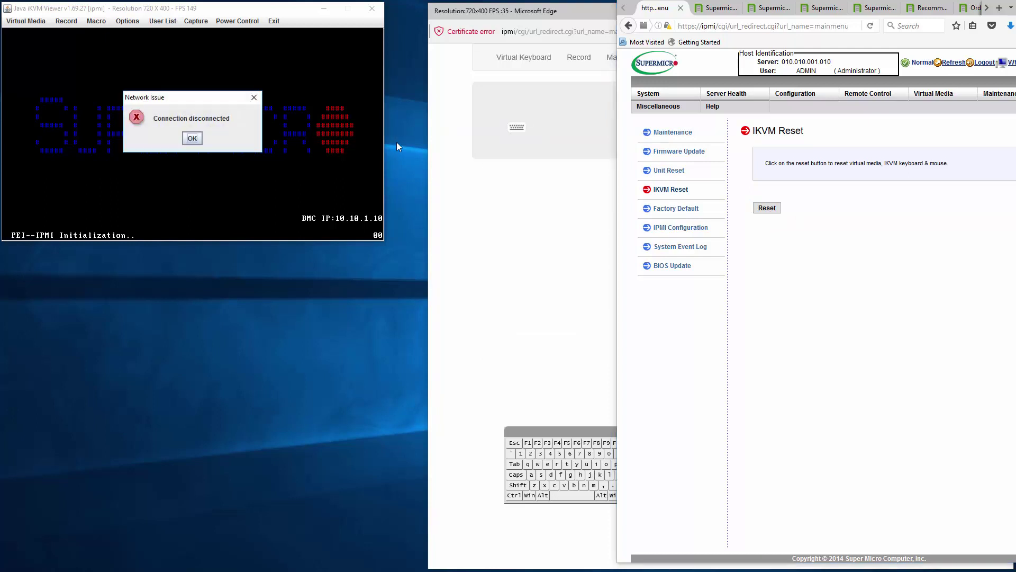
click(192, 139)
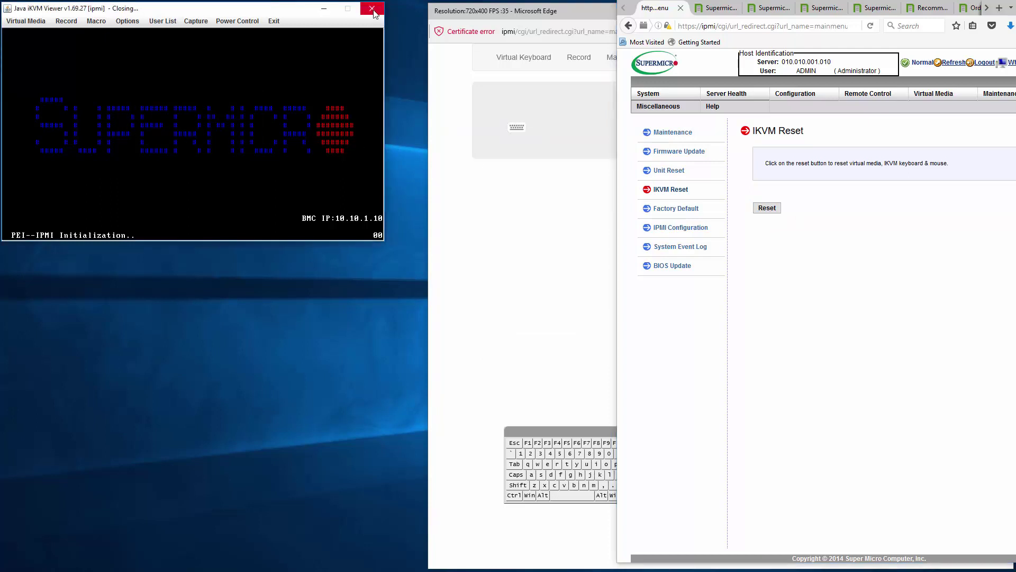
click(661, 93)
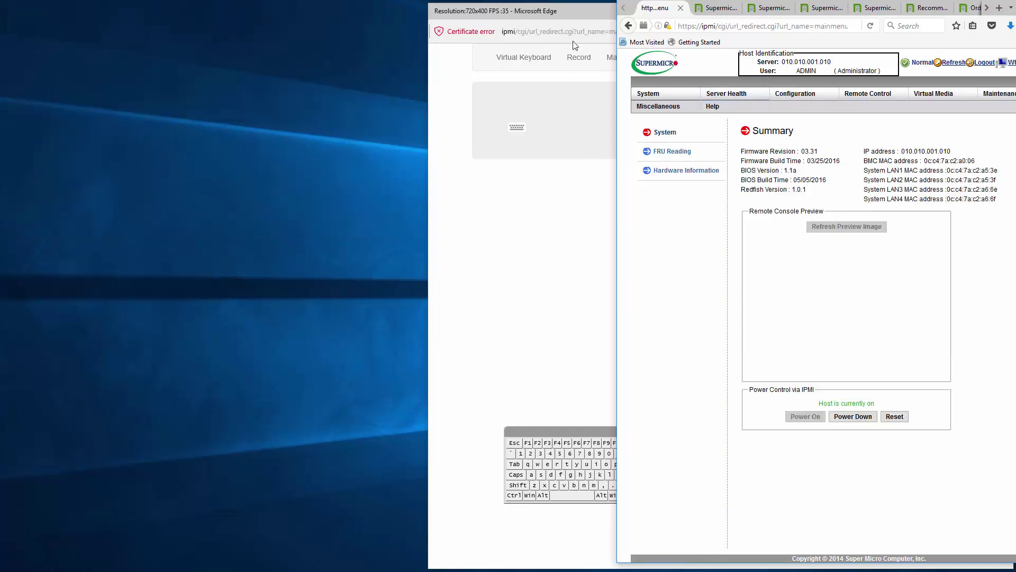
- Close the old HTML5 console and relaunch the Java iKVM viewer, placing it top-left
click(580, 15)
click(995, 17)
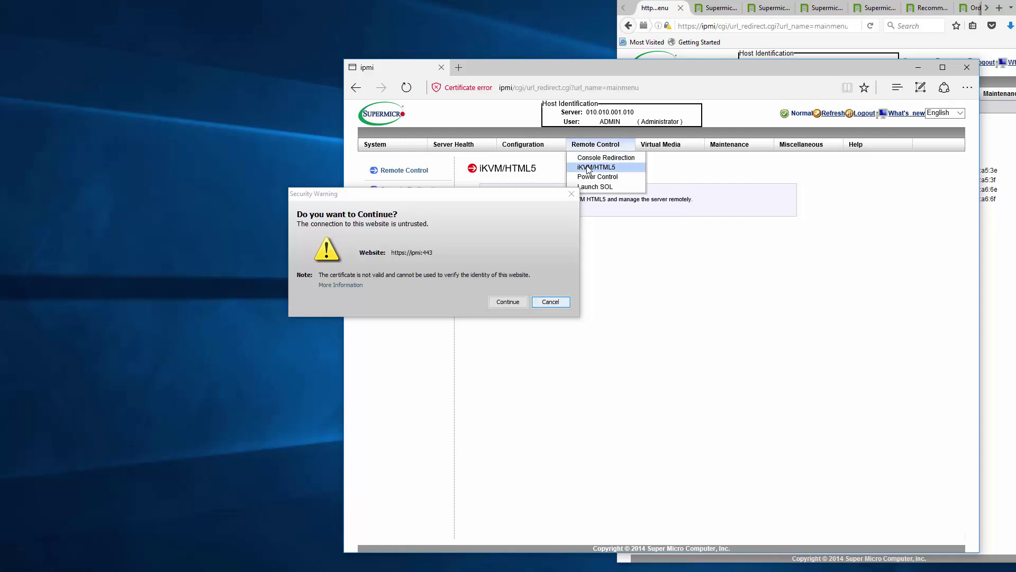
click(509, 302)
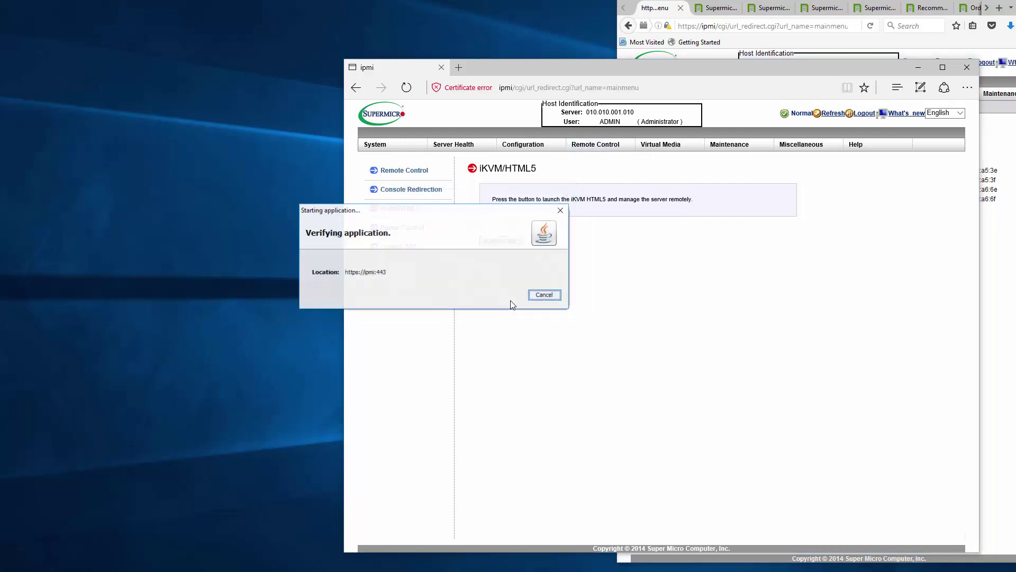
click(503, 313)
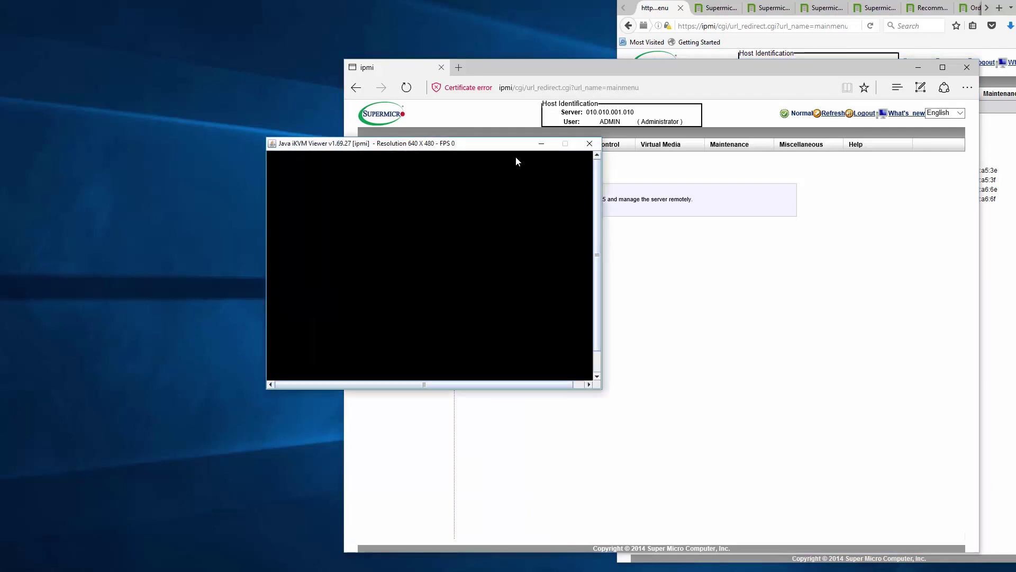
drag(488, 146, 226, 12)
- Launch the HTML5 console, place it on the right, and minimize the main IPMI window
click(501, 241)
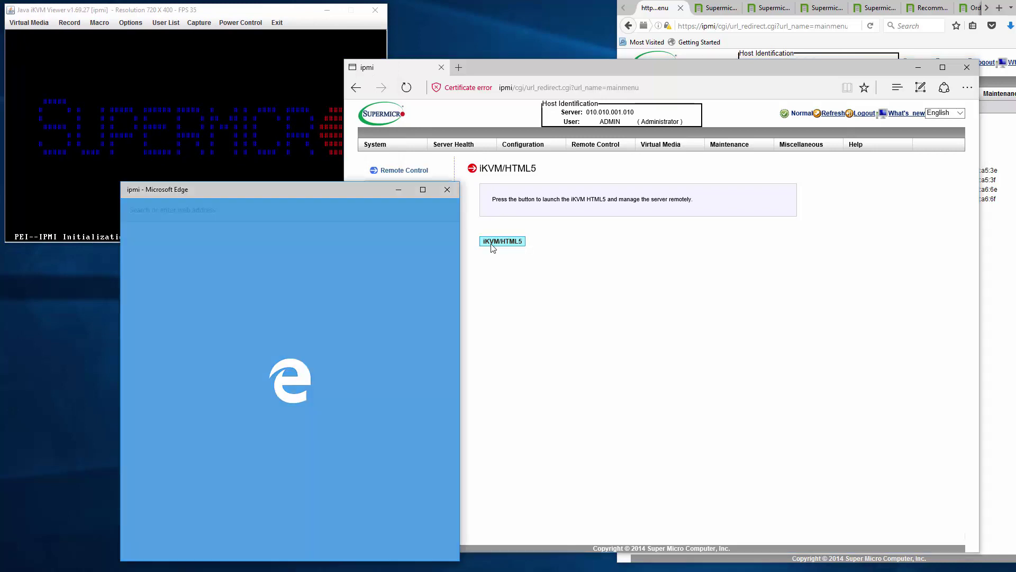
drag(357, 197, 664, 201)
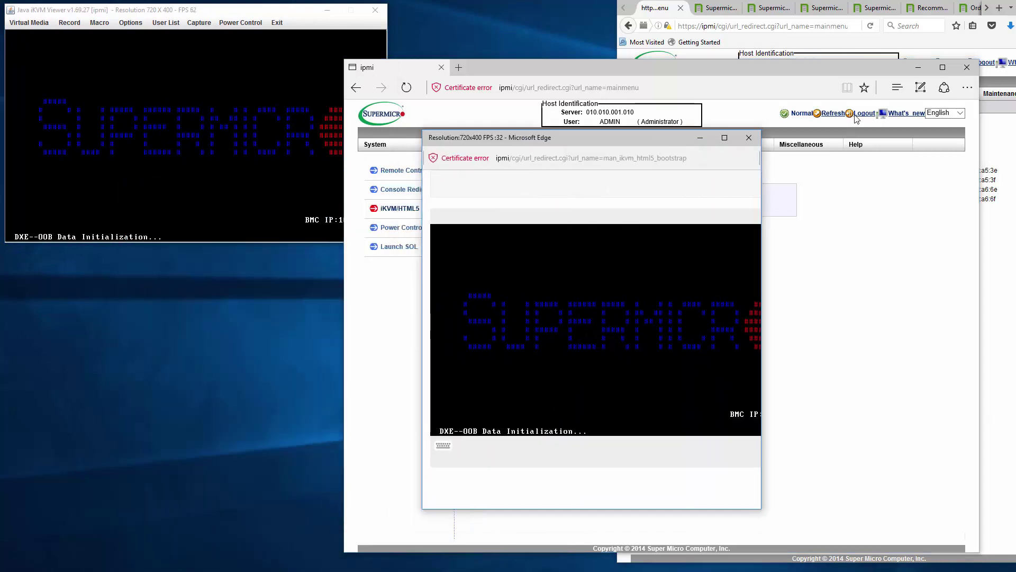
click(919, 67)
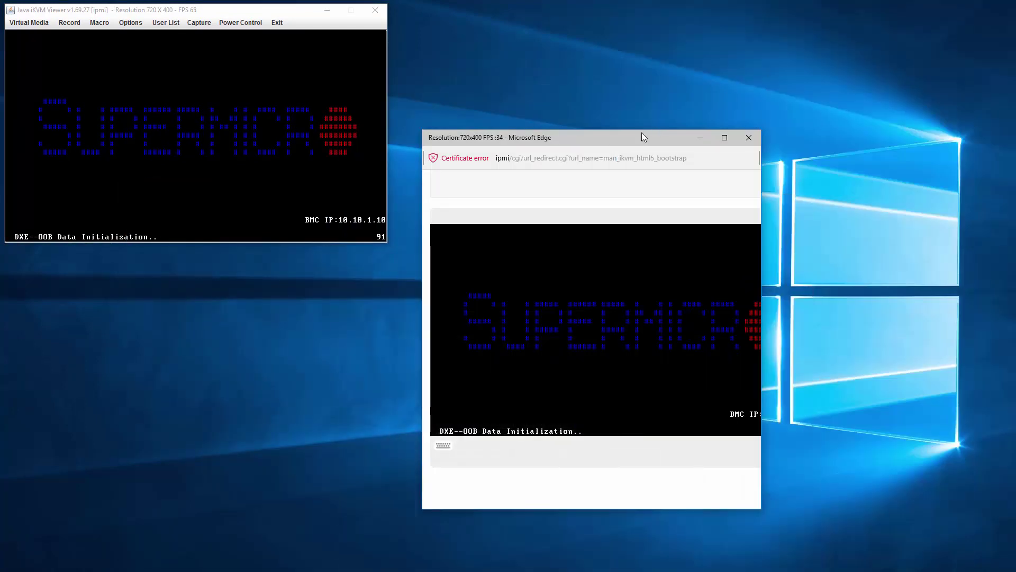
- Enlarge the HTML5 console across the top right and press Del at boot to enter BIOS setup
drag(642, 137, 632, 11)
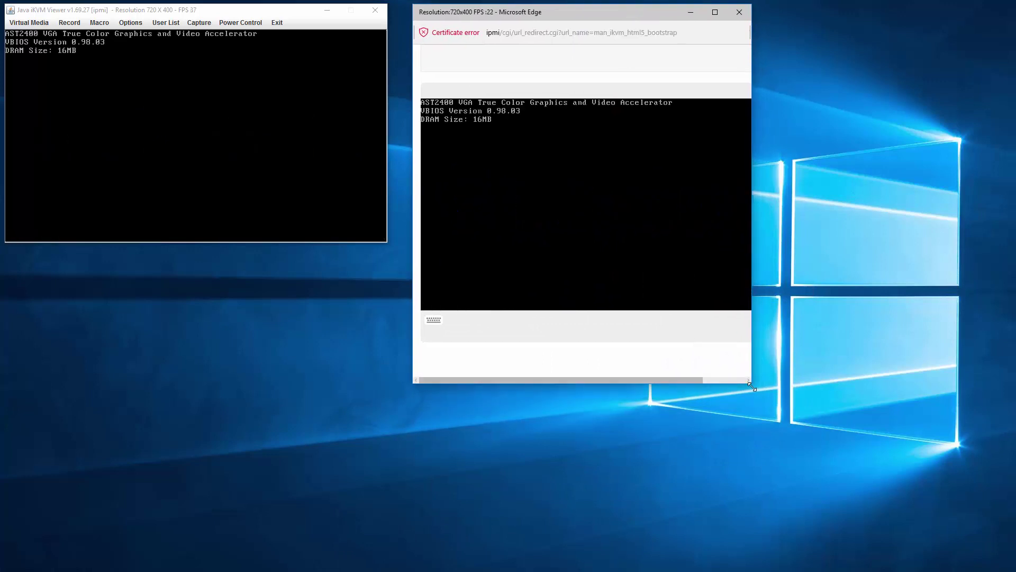
drag(753, 387, 996, 559)
key(Delete)
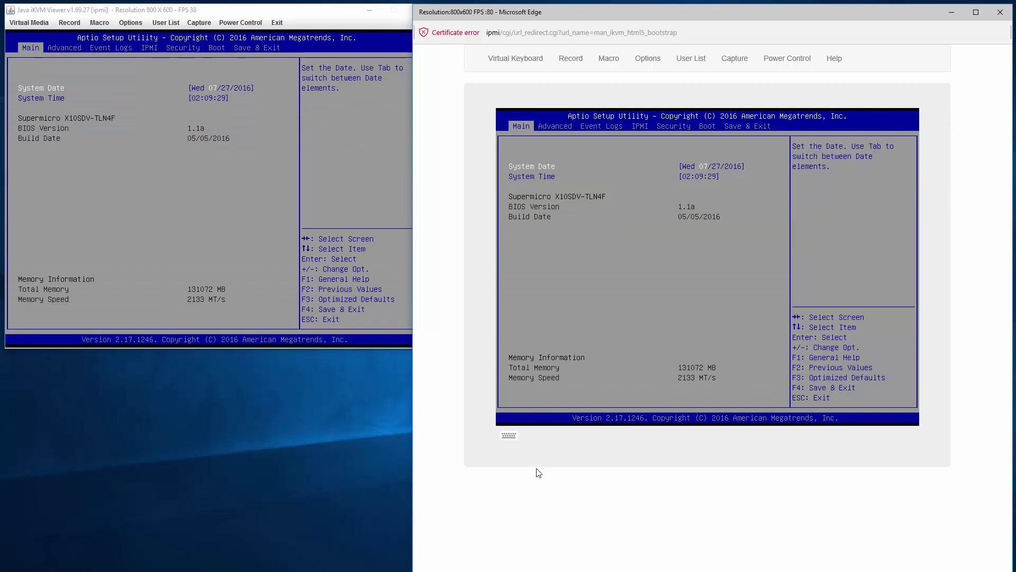
- Step through the BIOS tabs to Save & Exit and choose Discard Changes and Exit, confirming Yes
key(Right)
key(Right)
key(Right)
key(Right)
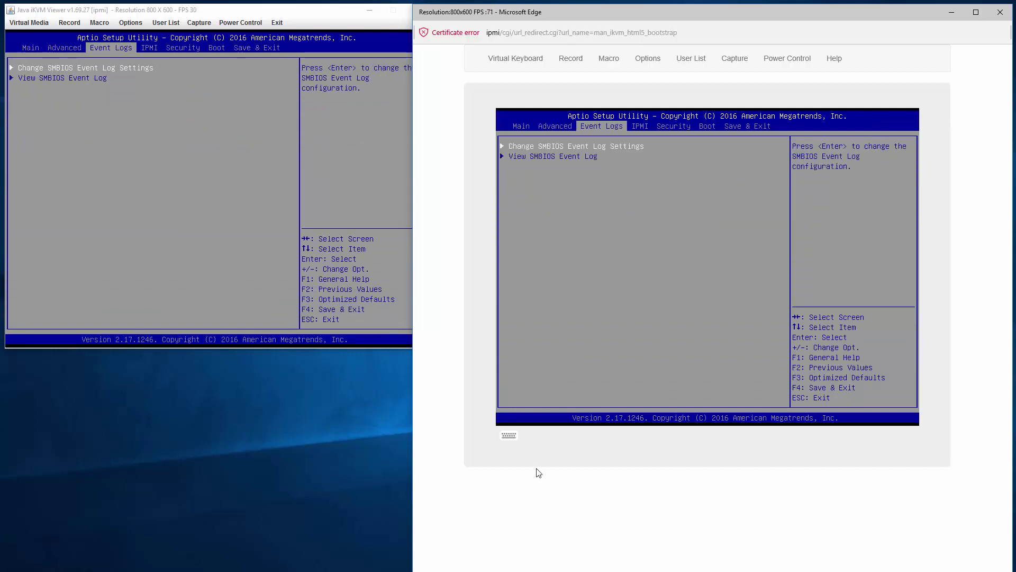
key(Right)
key(Right)
key(Down)
key(Up)
key(Return)
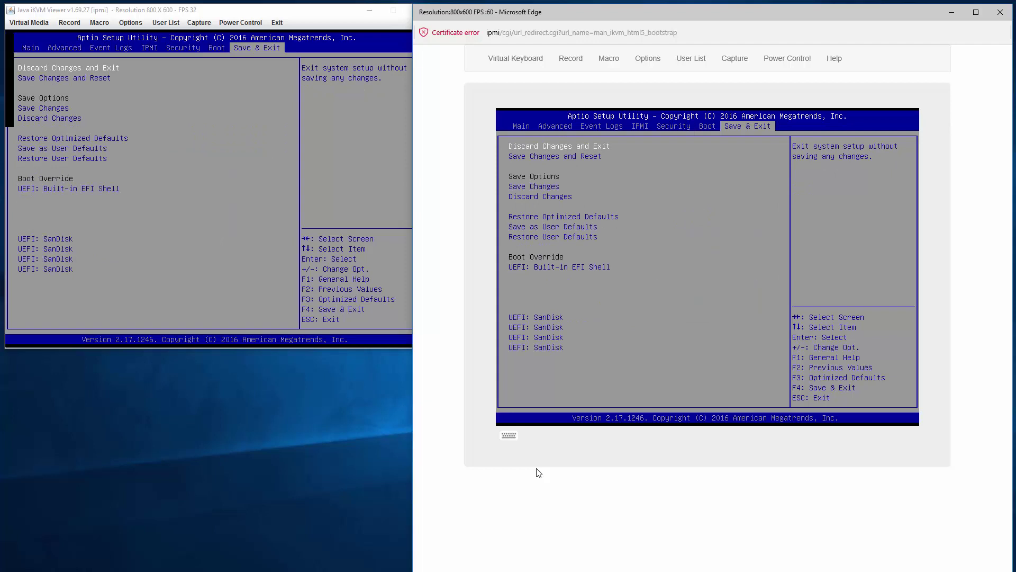
key(Return)
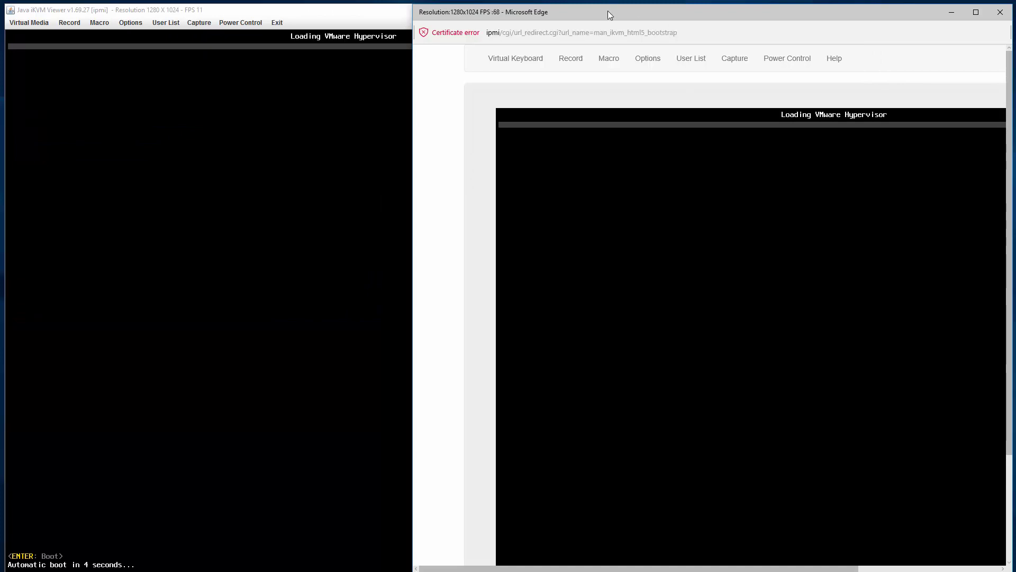
- Bring the Java viewer in front of the Edge console and check its Virtual Media > Virtual Storage settings
drag(607, 11, 391, 8)
click(161, 11)
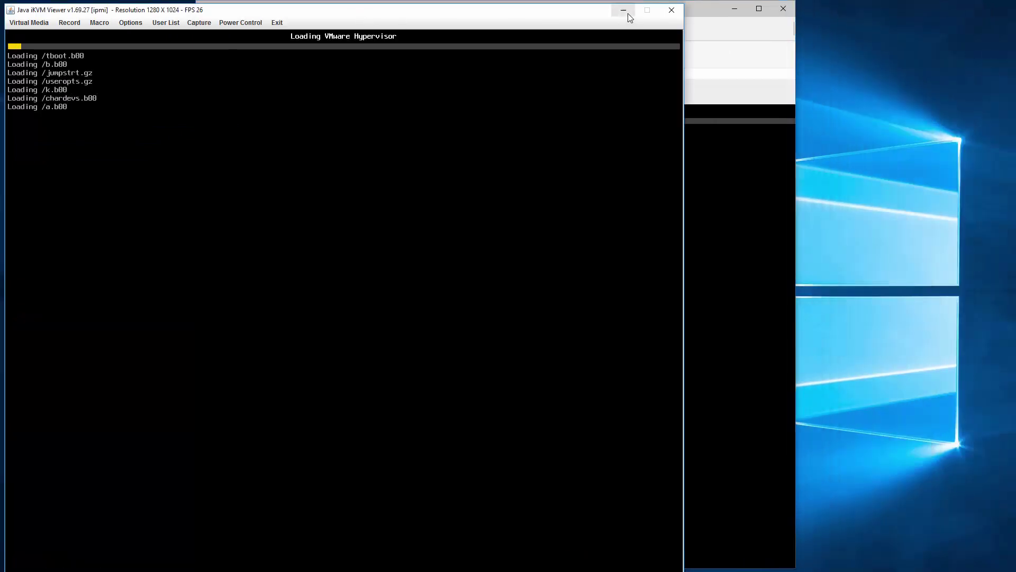
click(29, 22)
click(32, 33)
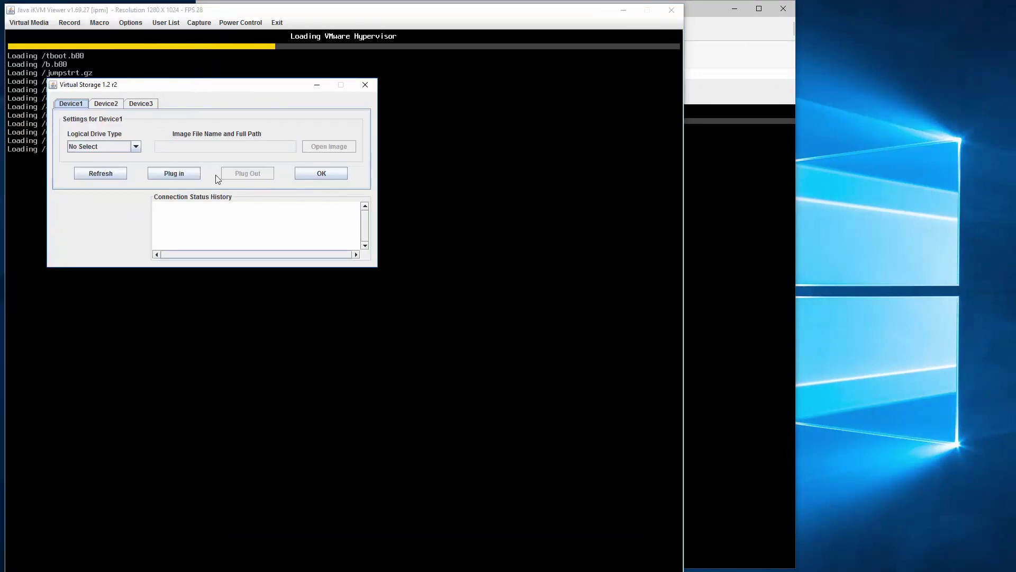
click(365, 86)
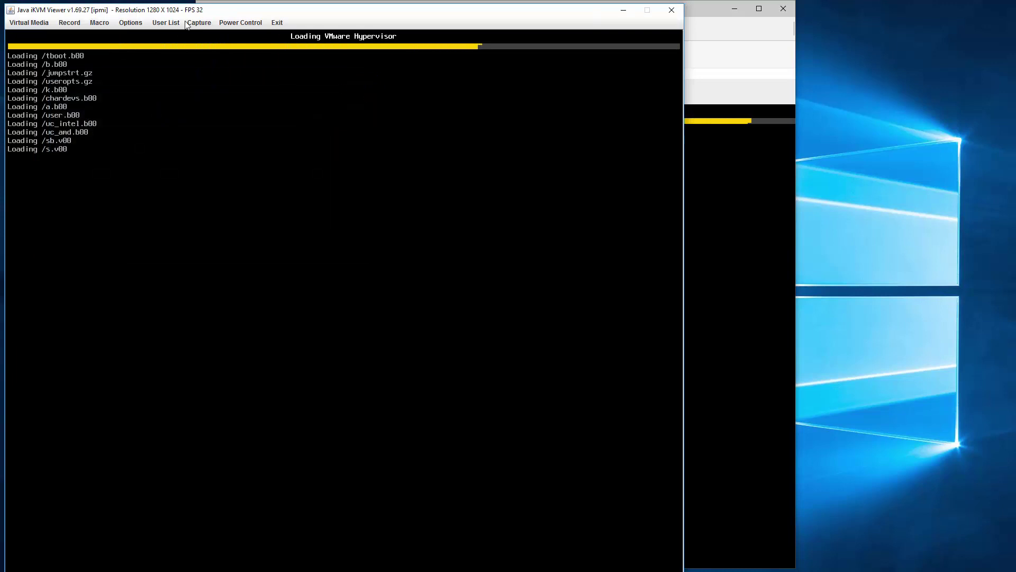
- Review the Display tab under Options > Preference in the Java viewer
click(223, 23)
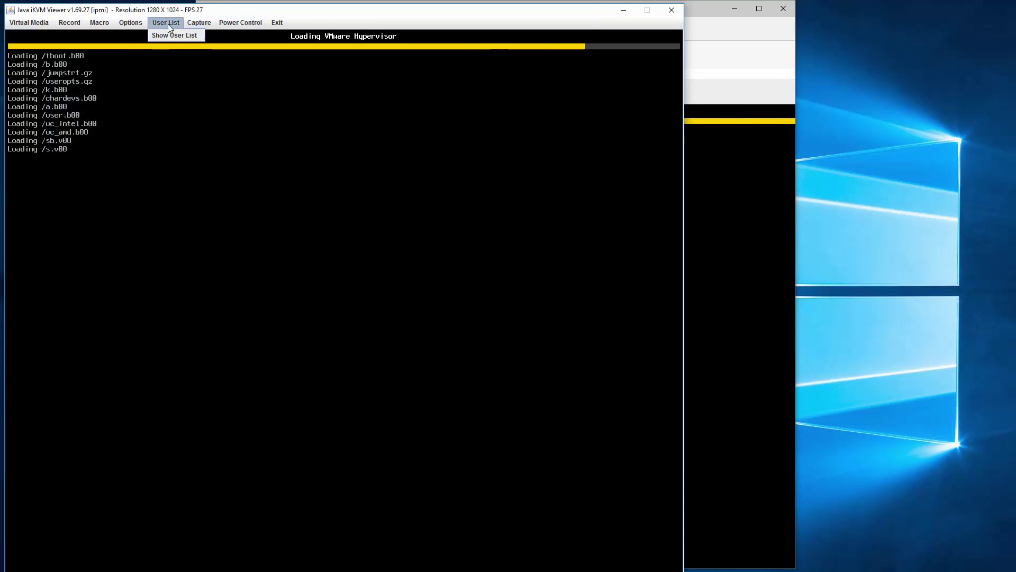
mouse_move(130, 23)
click(133, 47)
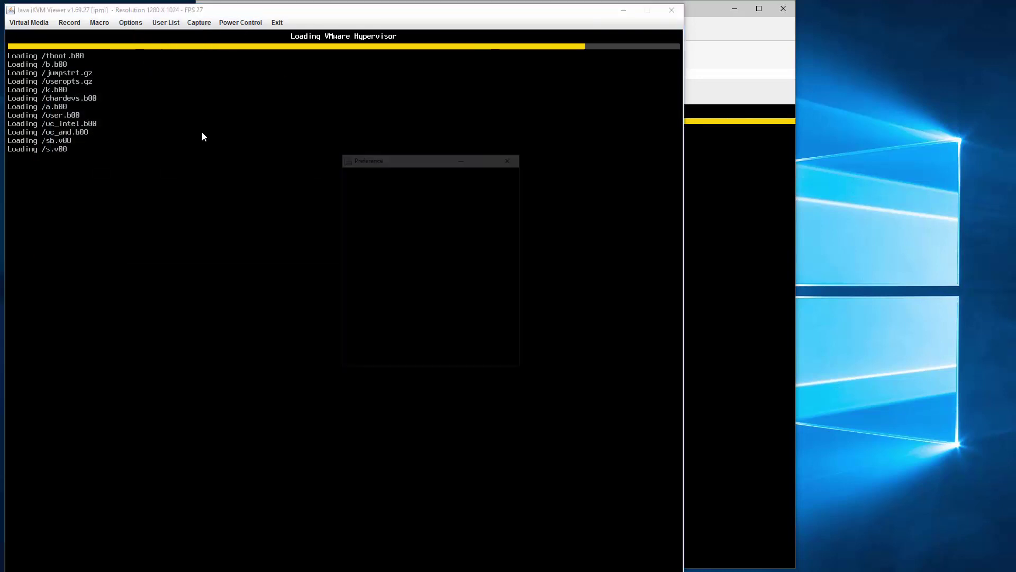
click(357, 170)
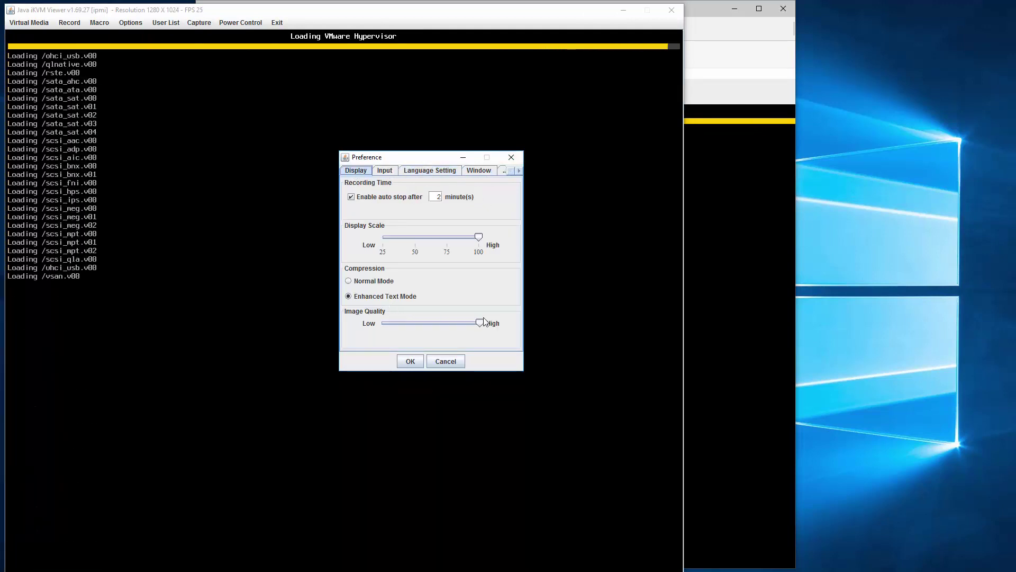
click(512, 160)
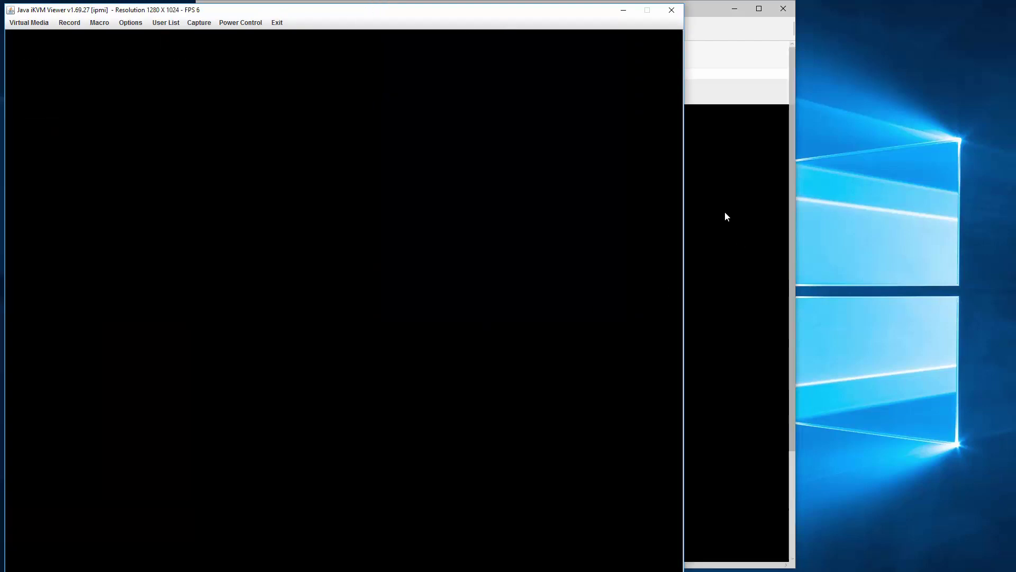
- Bring the HTML5 console forward, widen it, and set its Display Scale to 60%
click(725, 214)
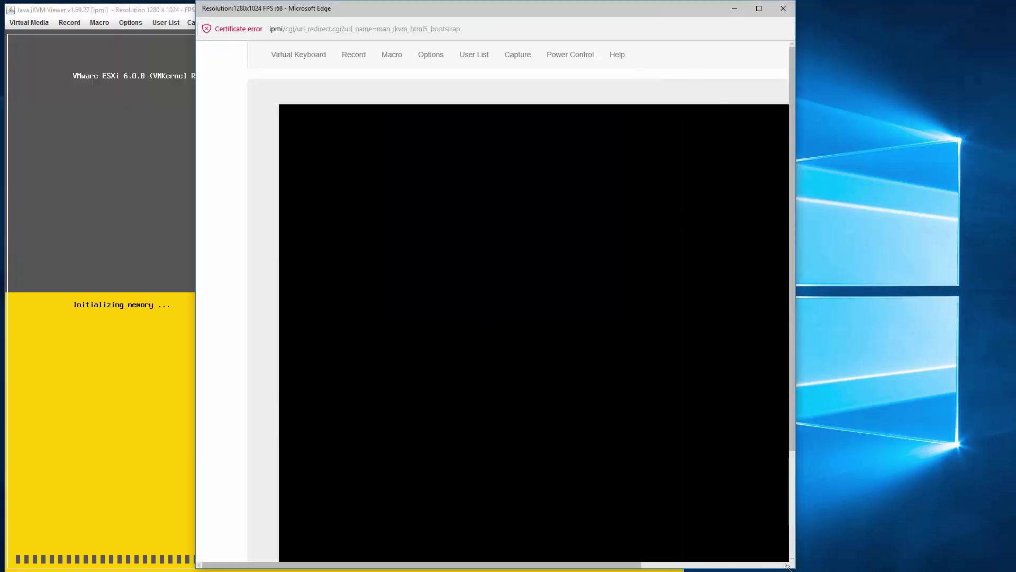
drag(791, 566, 1015, 571)
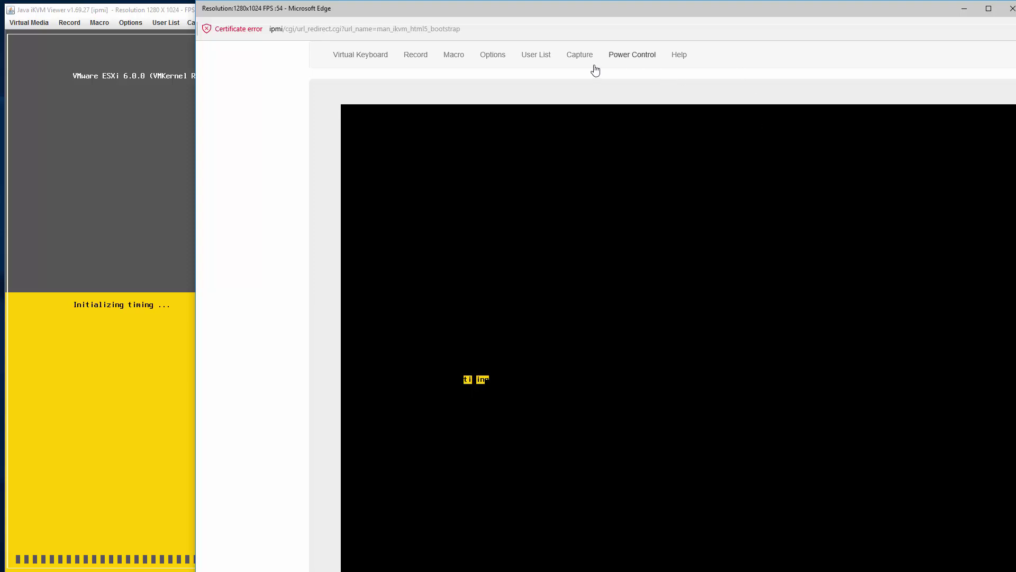
click(492, 55)
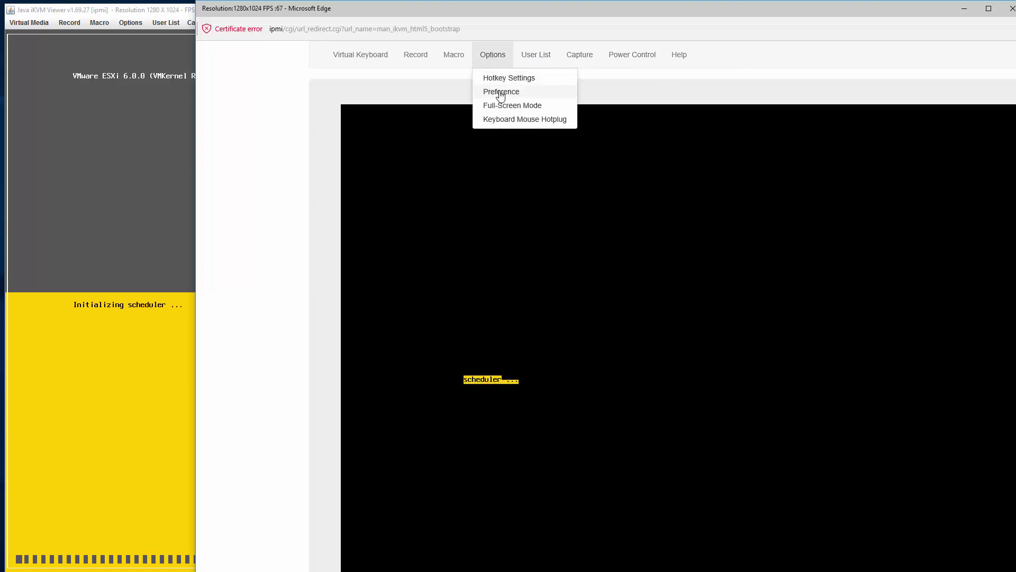
click(499, 92)
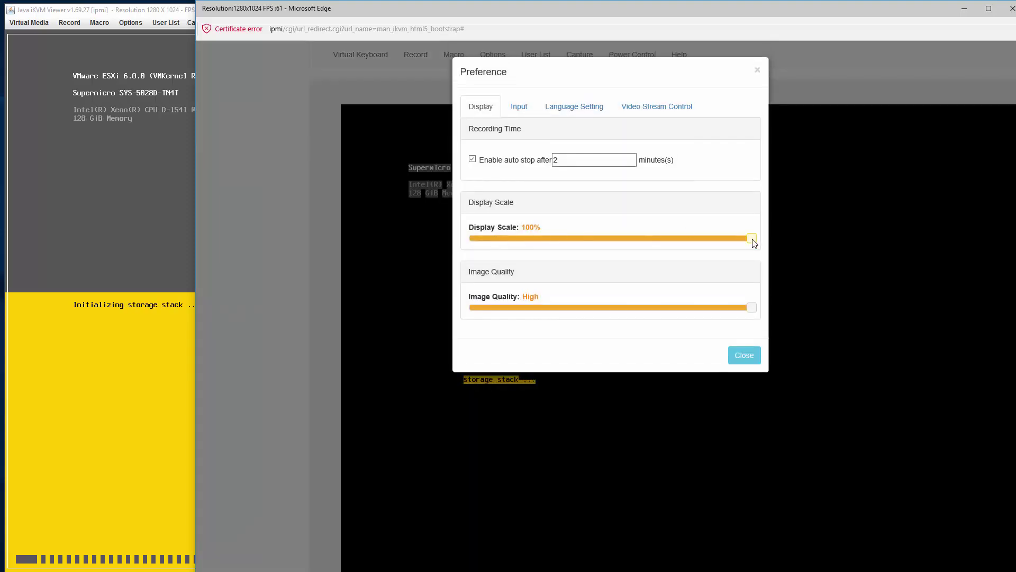
drag(752, 238, 638, 245)
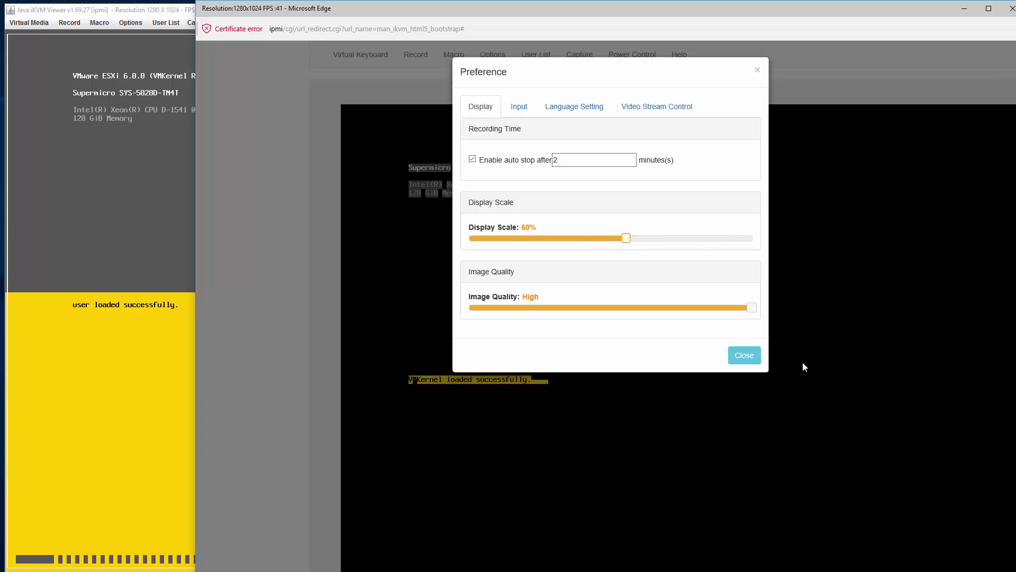
click(745, 357)
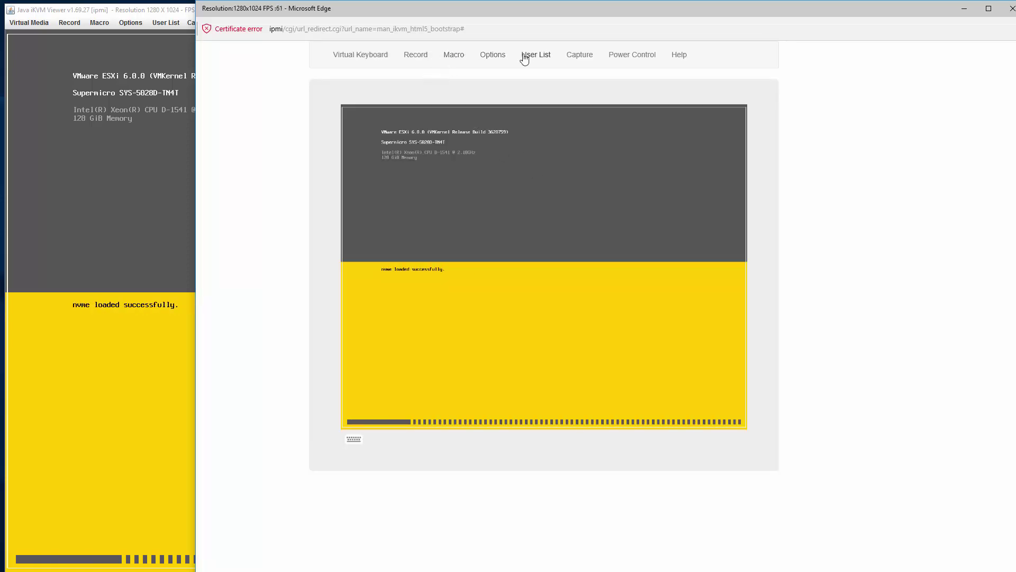
- Drop the console display scale to 50%, then restore it to 100%
click(491, 56)
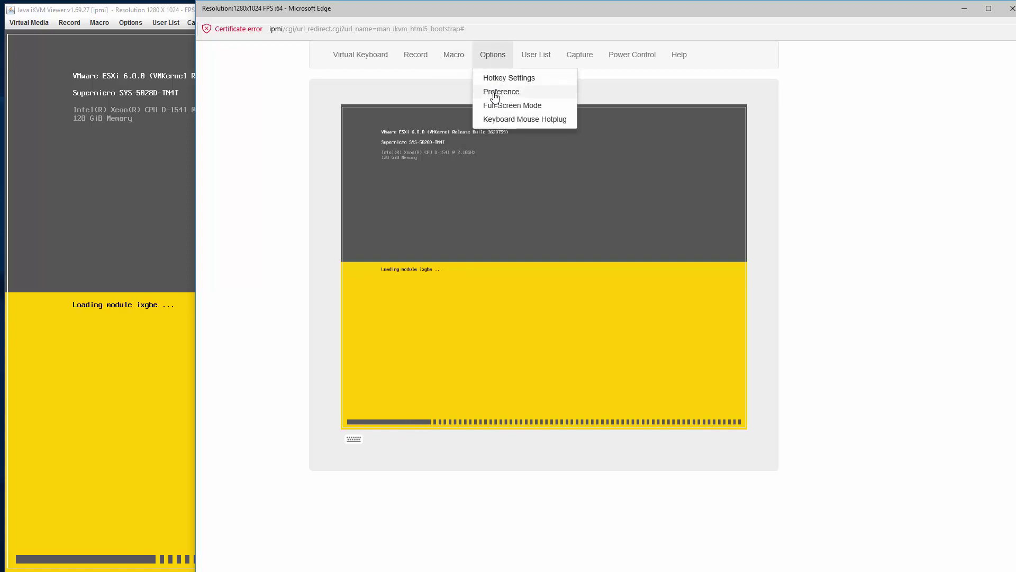
click(500, 92)
mouse_move(629, 241)
mouse_down()
mouse_move(685, 238)
mouse_move(610, 240)
mouse_up()
click(740, 354)
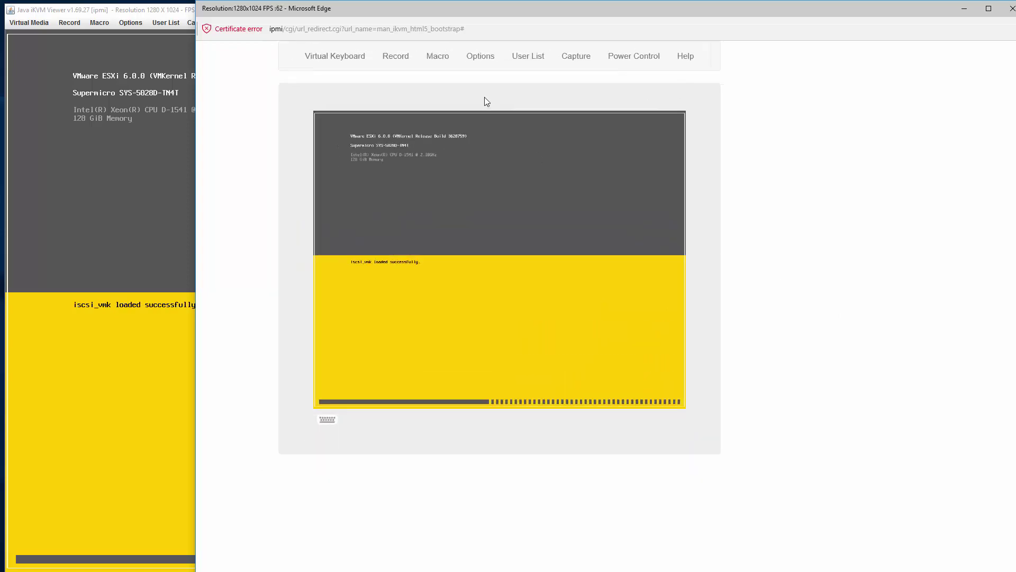
click(480, 56)
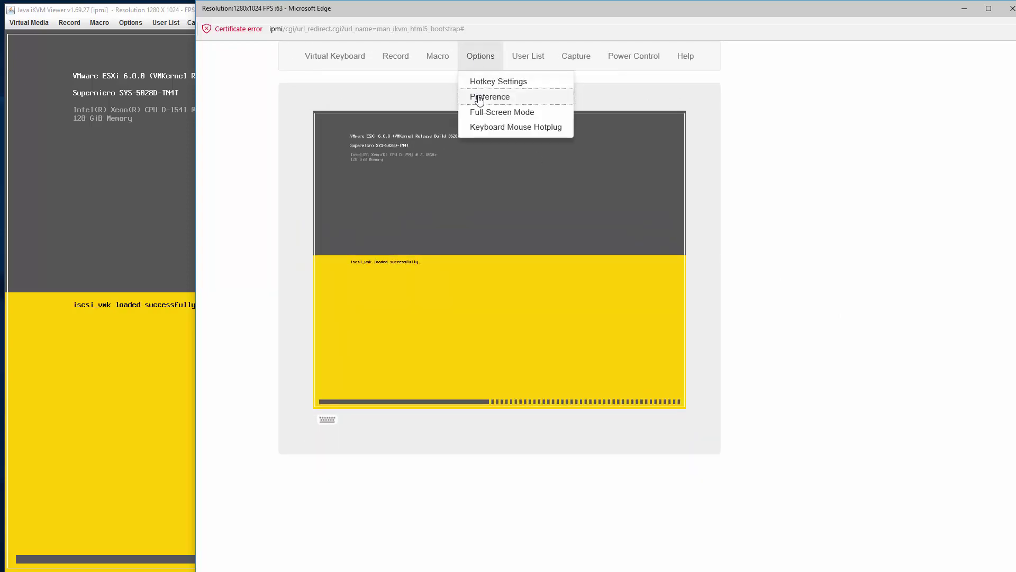
click(480, 97)
drag(594, 258, 780, 255)
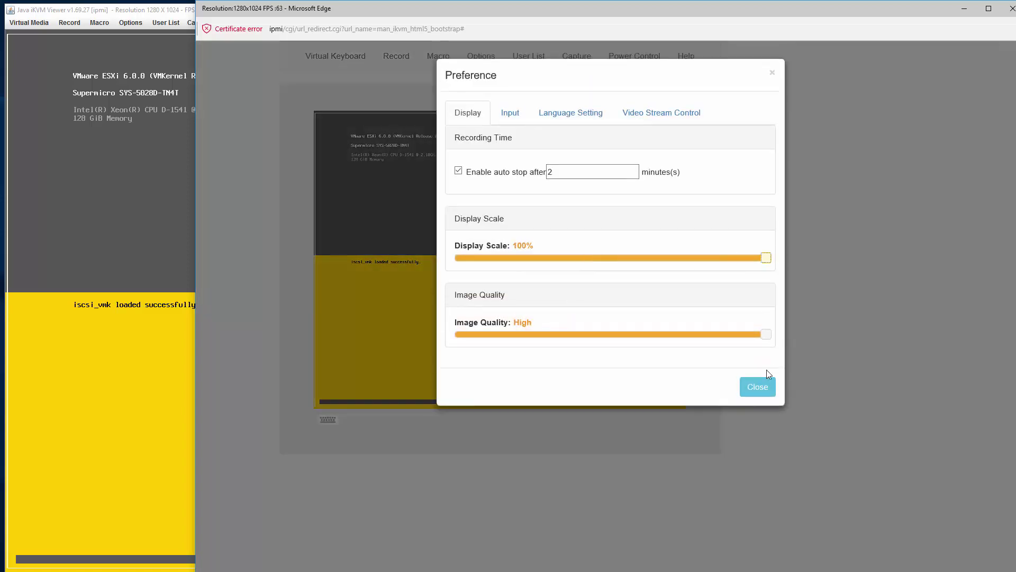
click(746, 392)
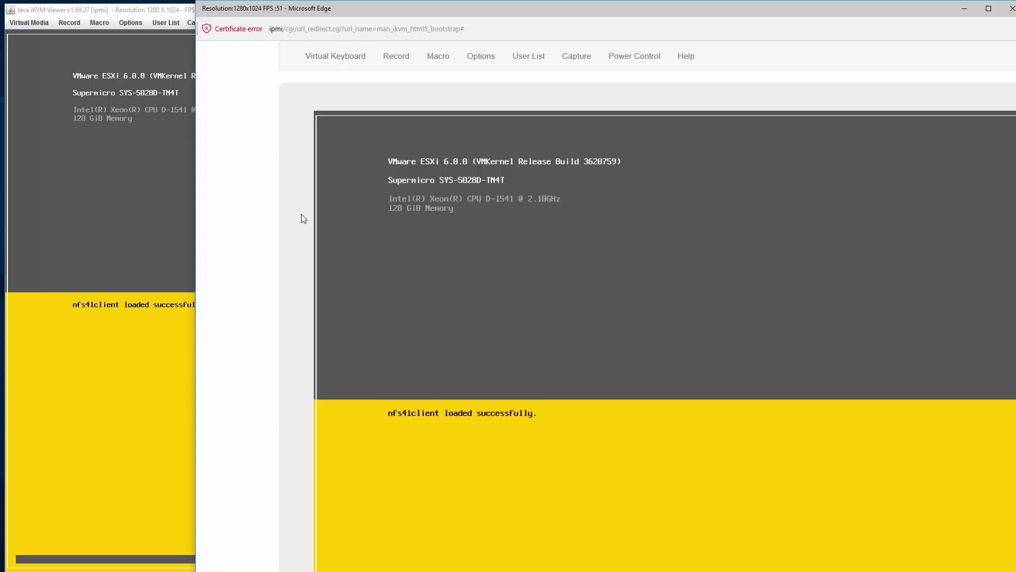
- Reset the page zoom and stretch the Edge console across the screen to watch ESXi finish booting
key(ctrl+minus)
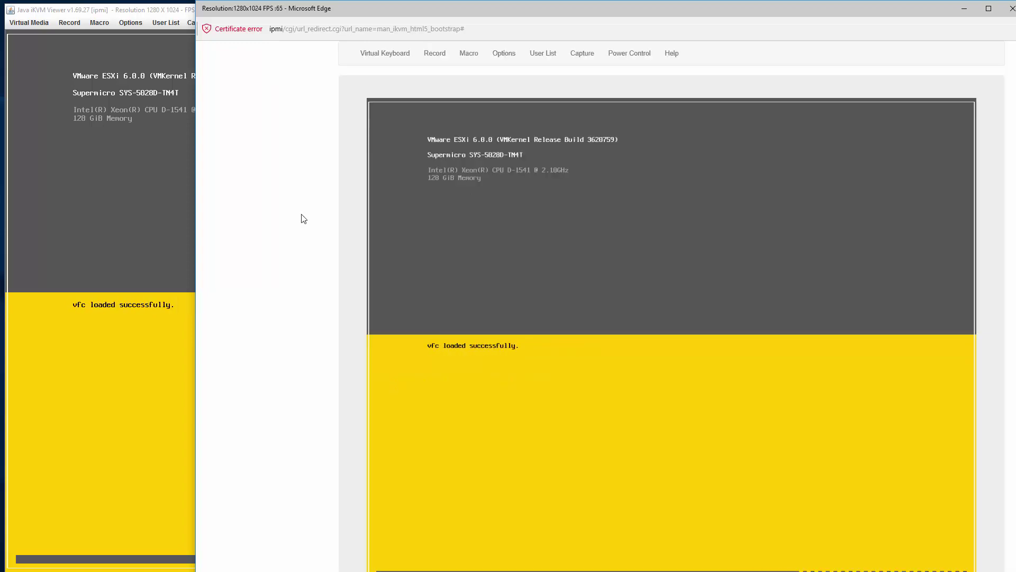
key(ctrl+plus)
key(ctrl+plus)
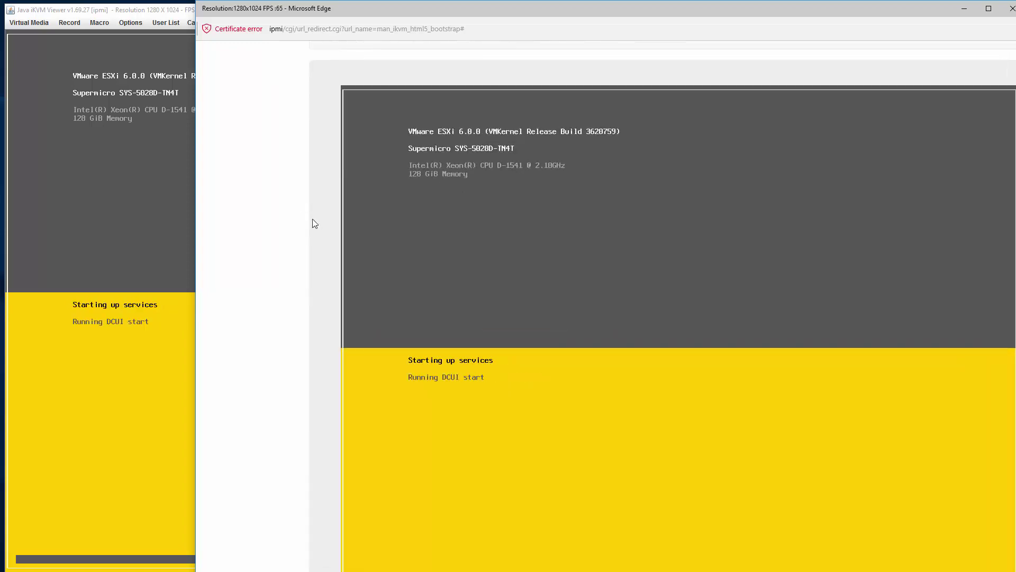
drag(623, 11, 543, 0)
drag(947, 190, 1008, 191)
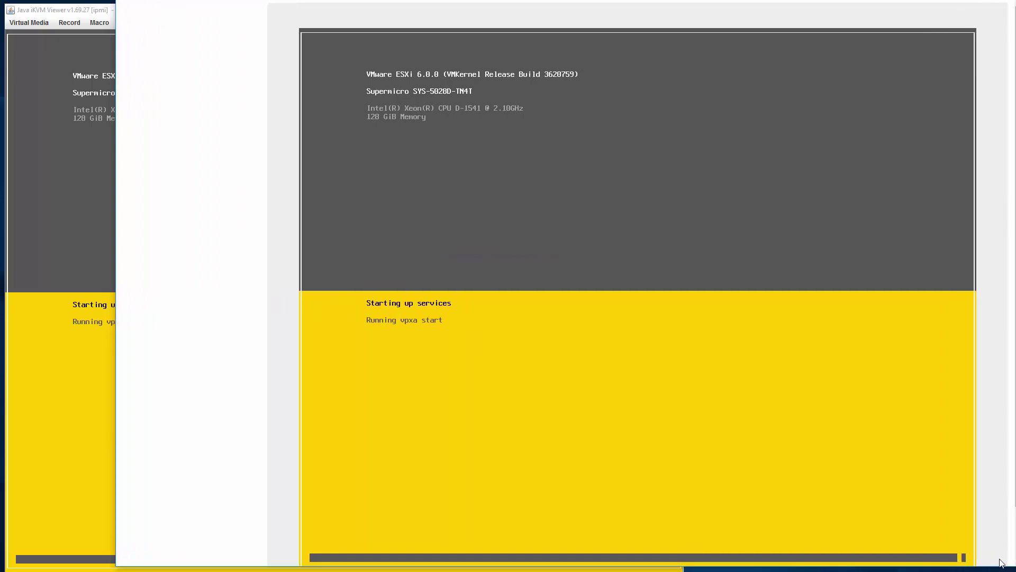
drag(988, 566, 987, 571)
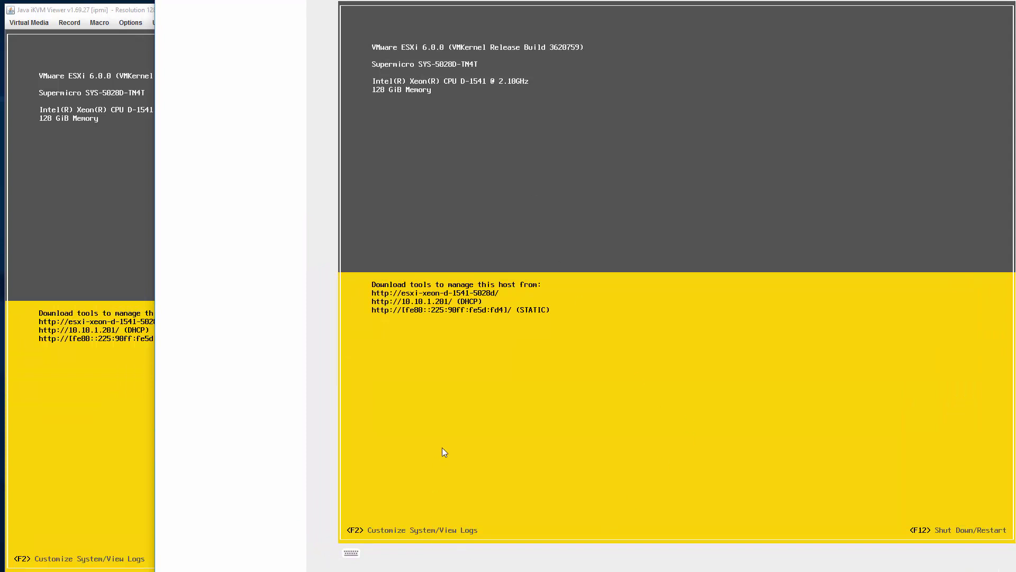
- Test the ESXi F2 login and restart prompts without acting, then close the Edge console window
key(F2)
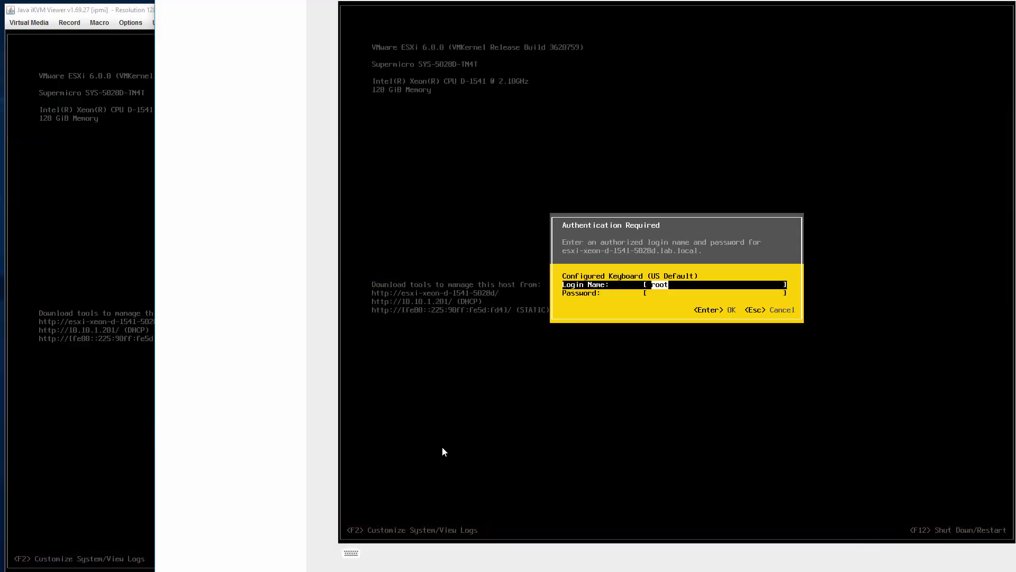
key(Tab)
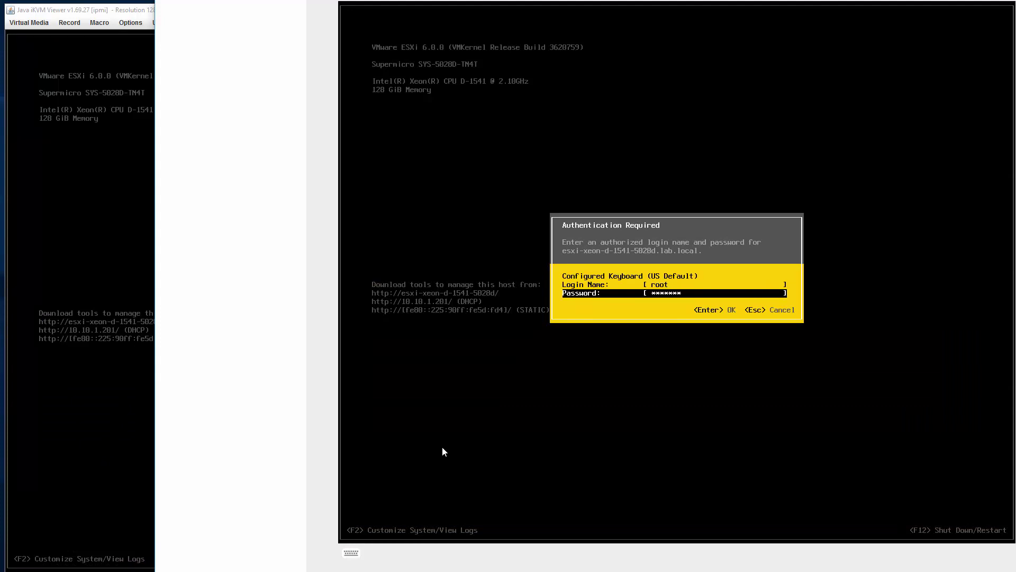
key(Return)
key(Return)
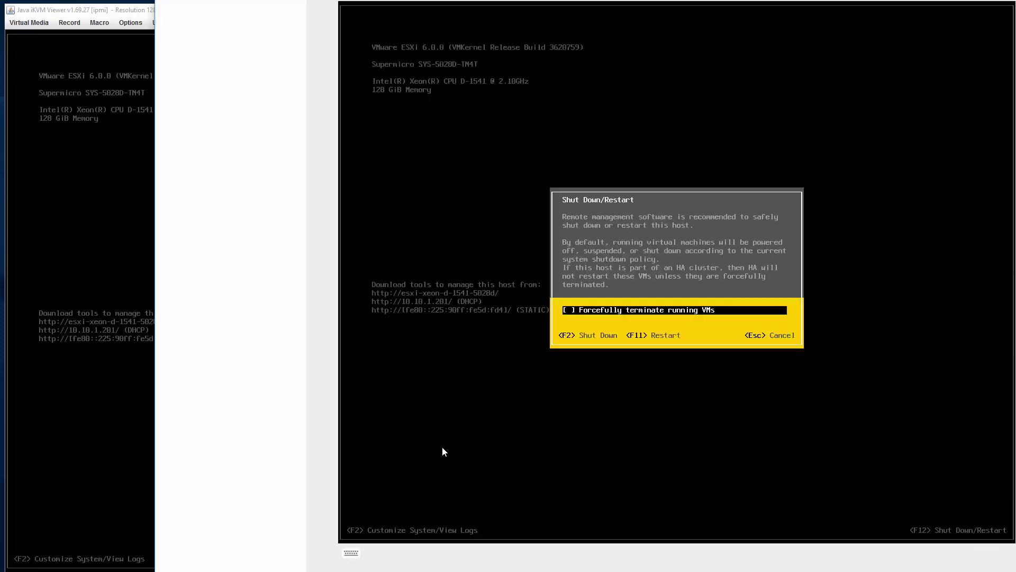
key(Escape)
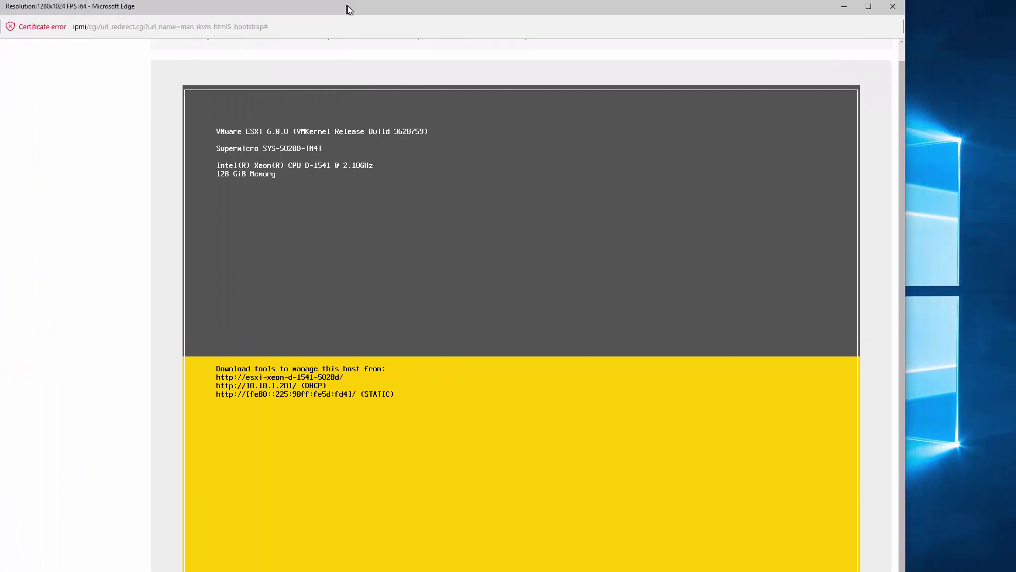
drag(346, 7, 493, 1)
click(853, 1)
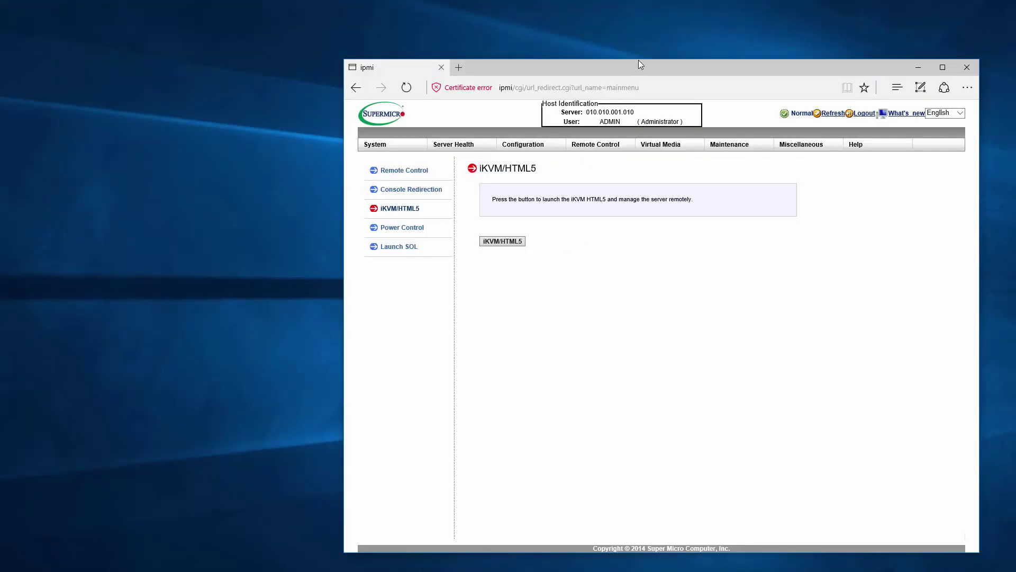
- Maximize the IPMI window and view the System summary, FRU Reading and Hardware Information pages
drag(629, 66, 283, 6)
drag(637, 495, 1015, 569)
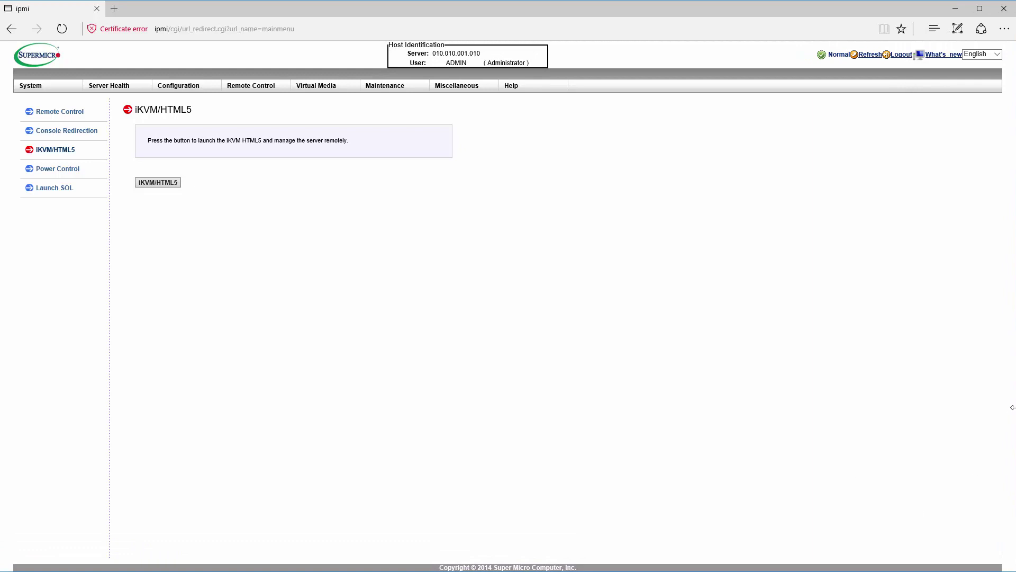
drag(1013, 407, 1013, 406)
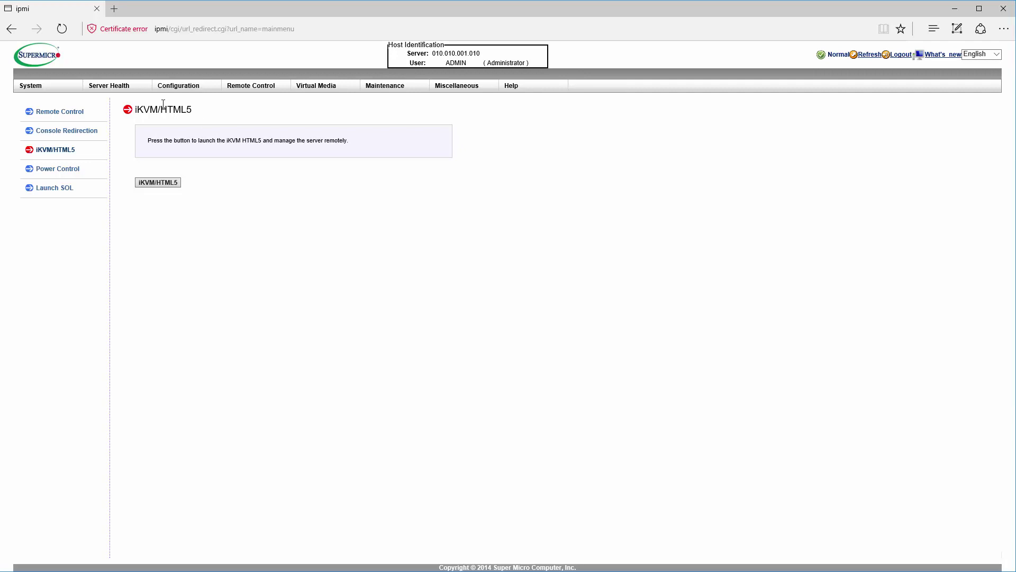
click(48, 84)
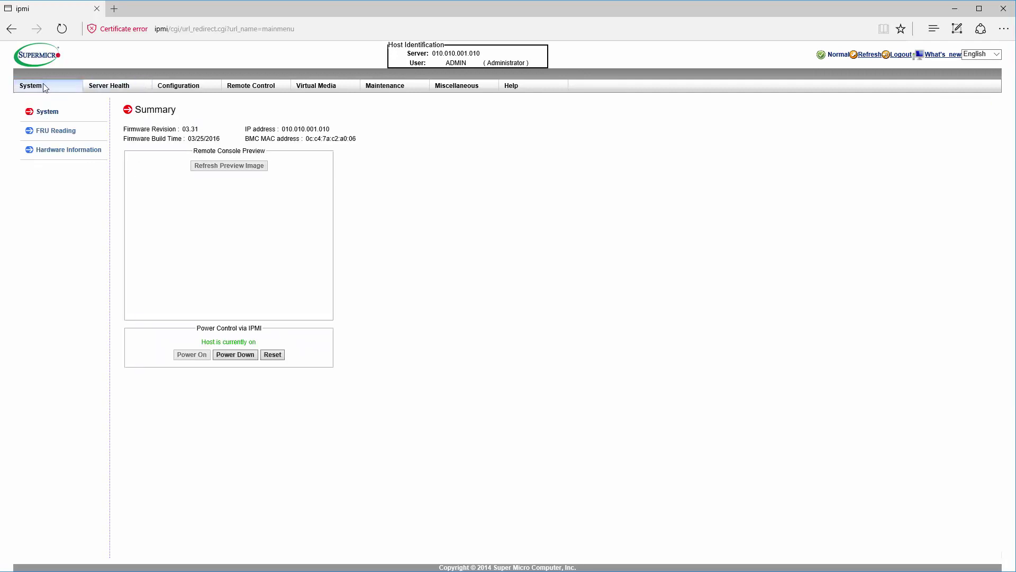
click(55, 132)
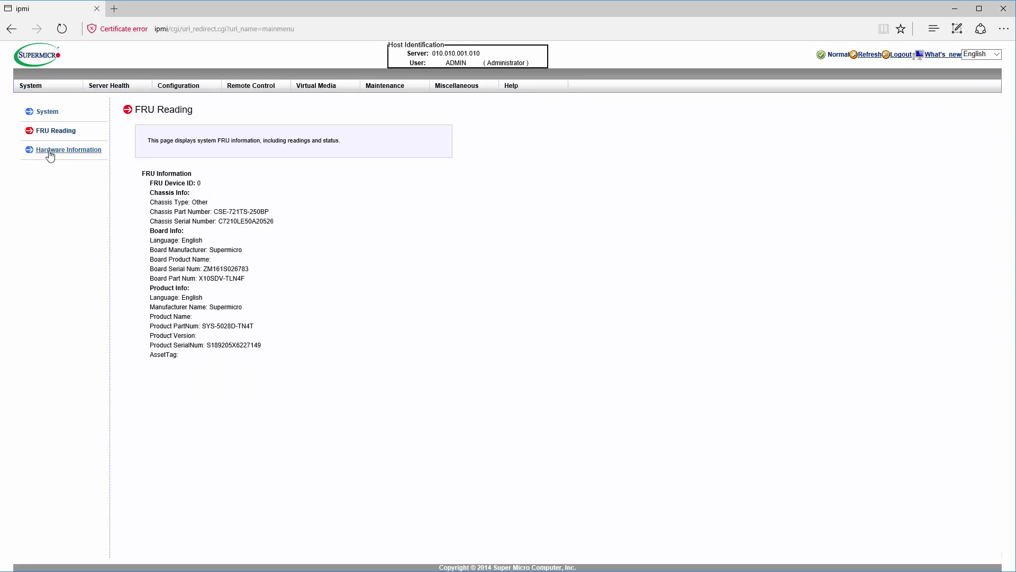
click(51, 151)
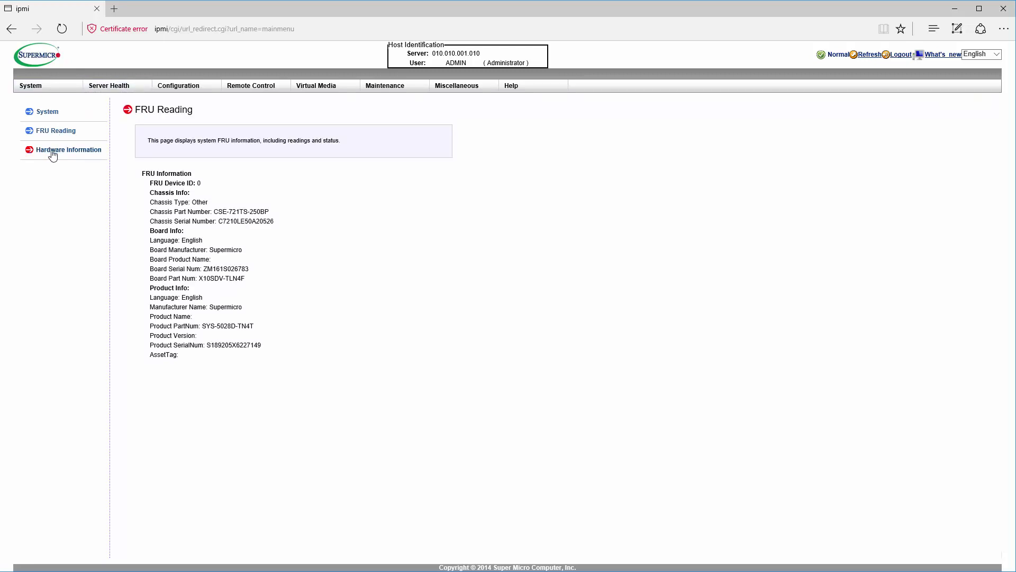
- Check Server Health sensor readings, then open the empty Event Log and dismiss its alert
click(126, 88)
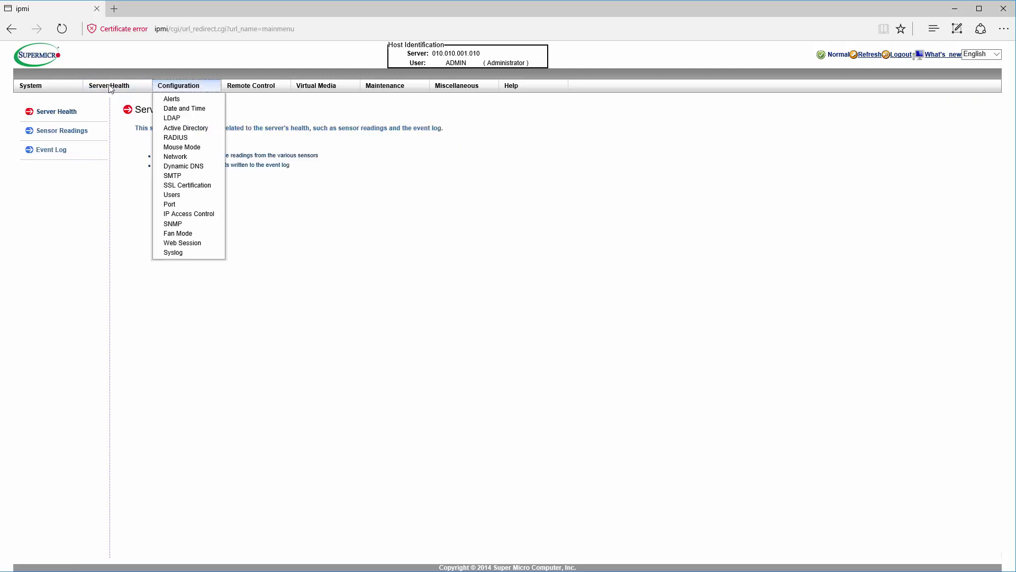
click(79, 133)
mouse_move(122, 90)
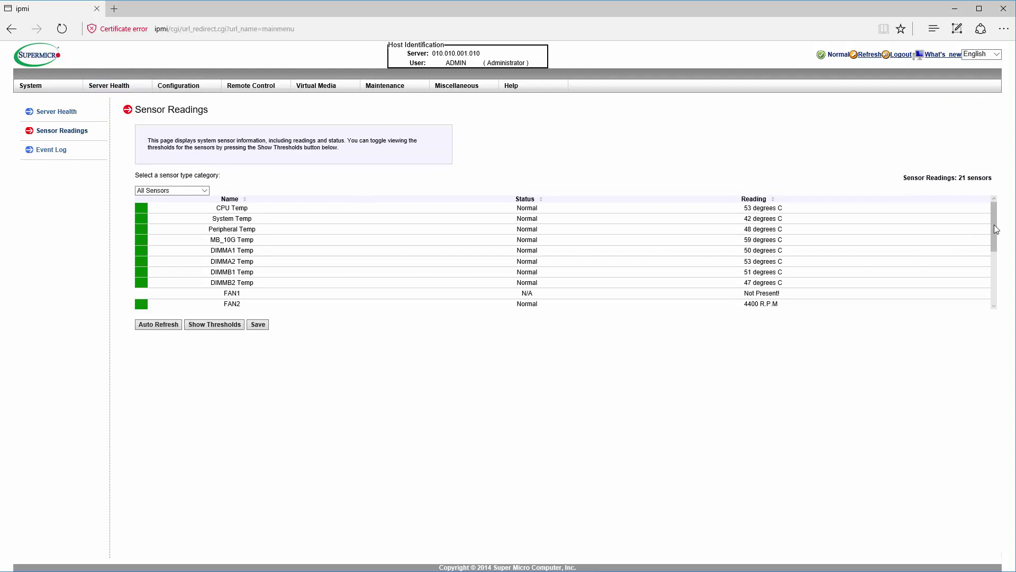
mouse_move(993, 231)
mouse_down()
mouse_move(998, 287)
mouse_move(993, 203)
mouse_up()
click(51, 150)
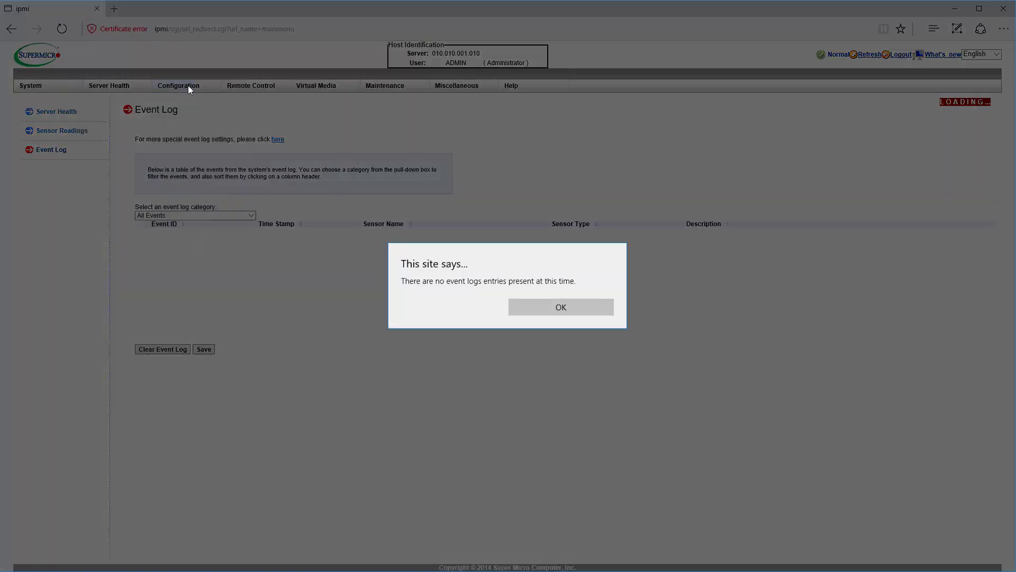
click(563, 311)
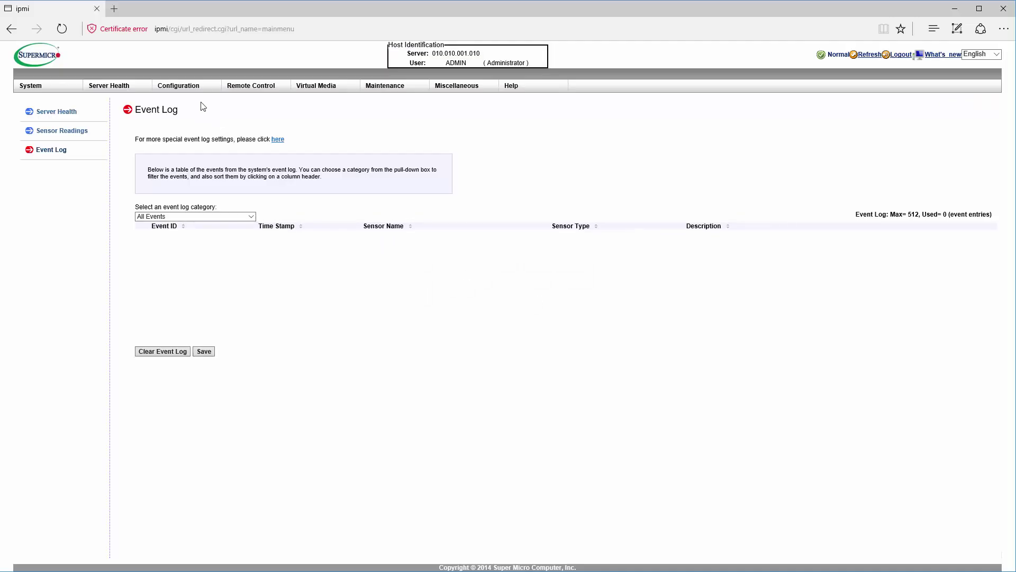
- Review the Configuration overview, SMTP, Dynamic DNS (acknowledging the NTP warning) and Fan Mode pages
click(177, 86)
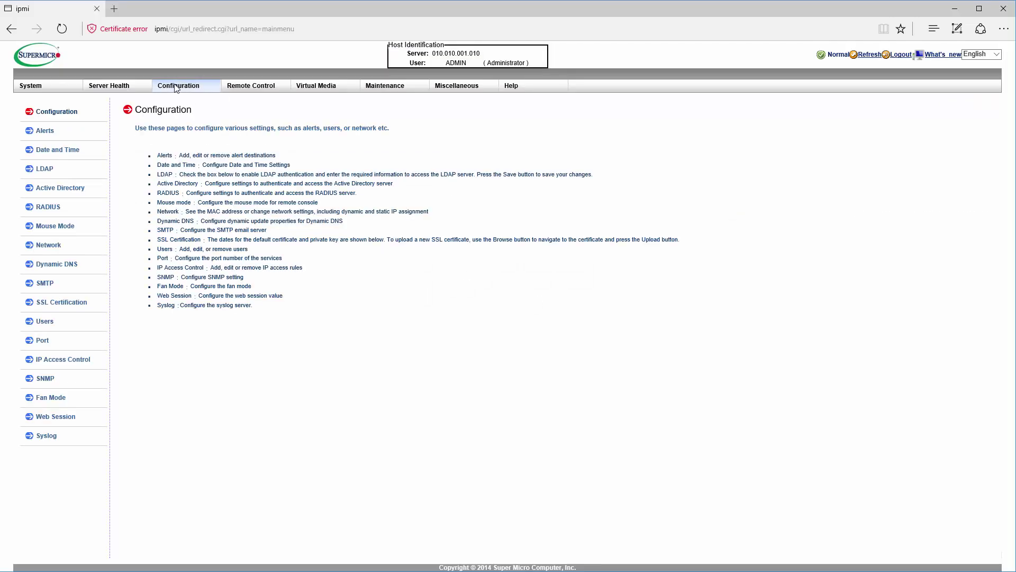
click(47, 285)
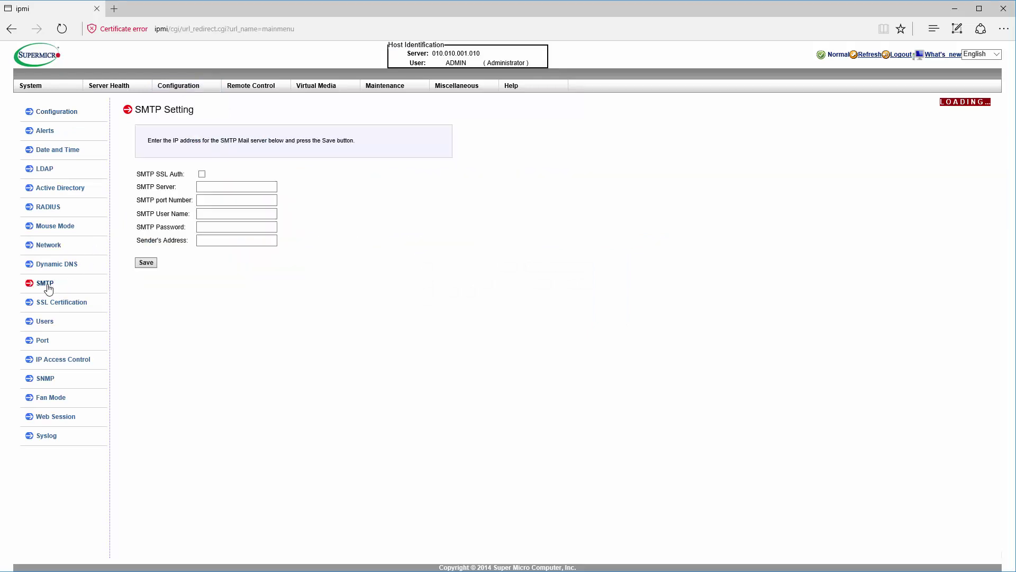
click(68, 260)
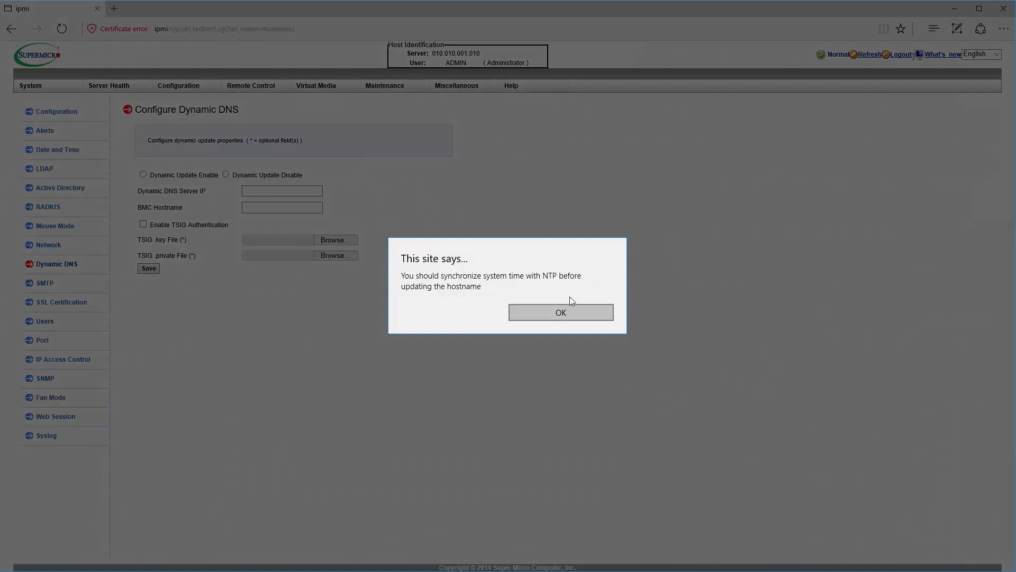
click(553, 313)
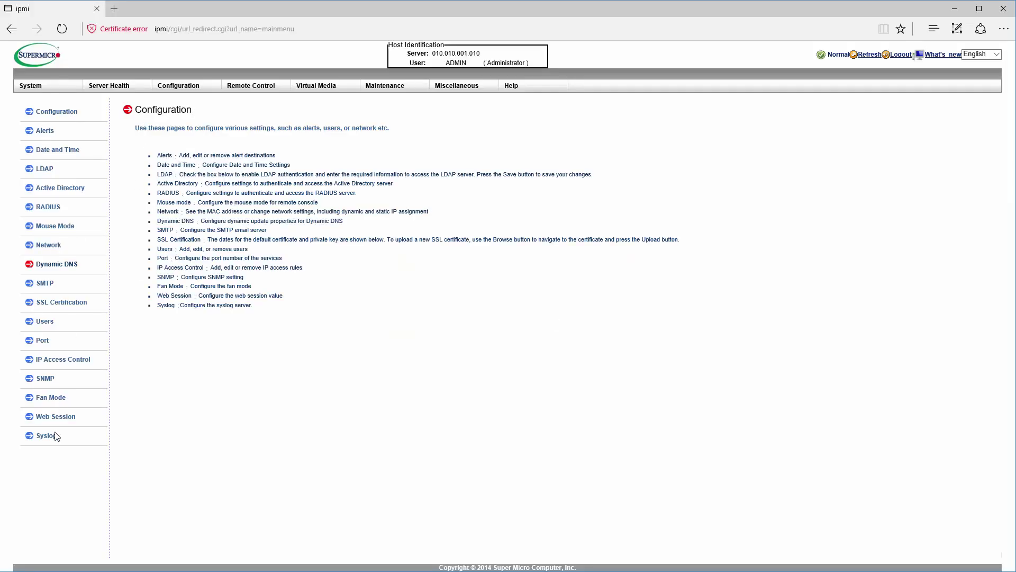
click(59, 397)
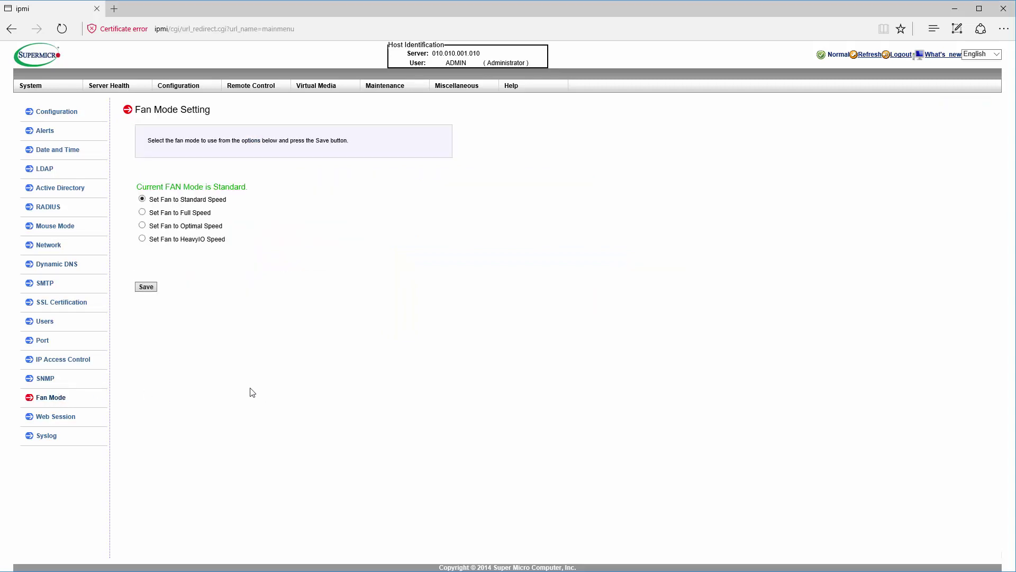
- Open the Virtual Media CD-ROM Image sharing page and show its miscellaneous options
click(243, 90)
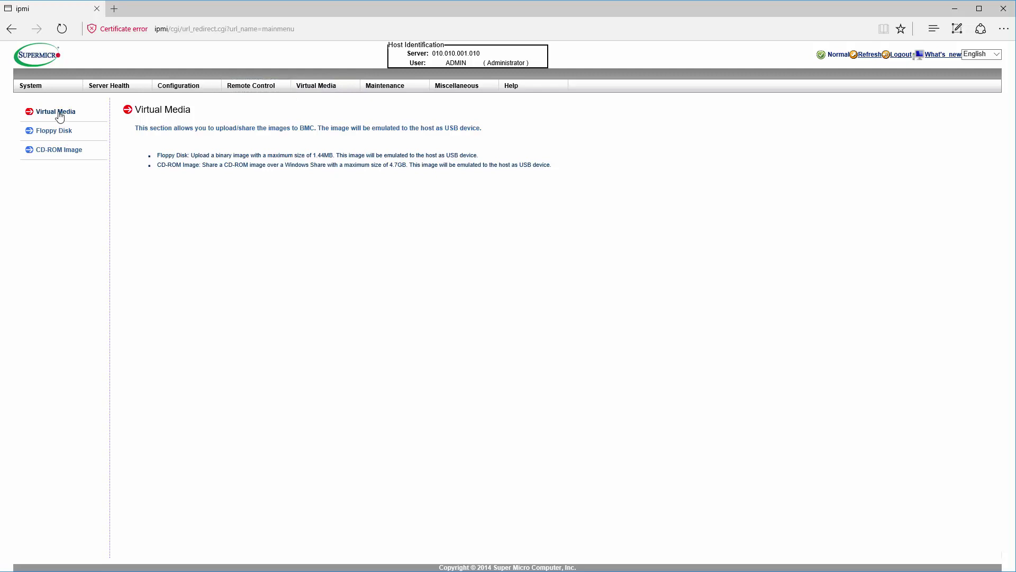
click(53, 153)
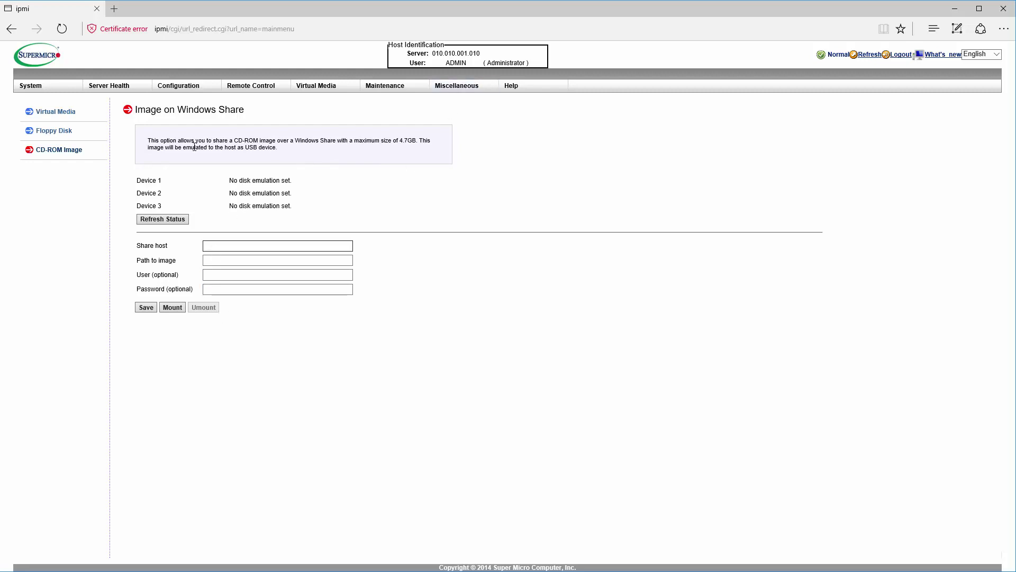
click(454, 91)
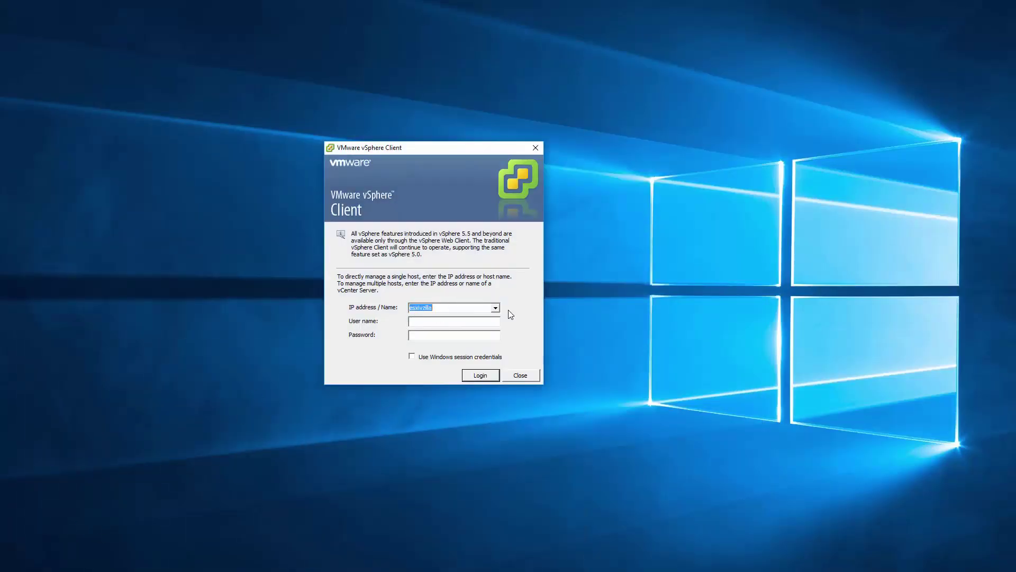
- Log in to the ESXi host esxi-1541-5028d with the root user credentials
click(496, 309)
click(462, 325)
click(430, 323)
text(ro)
key(Return)
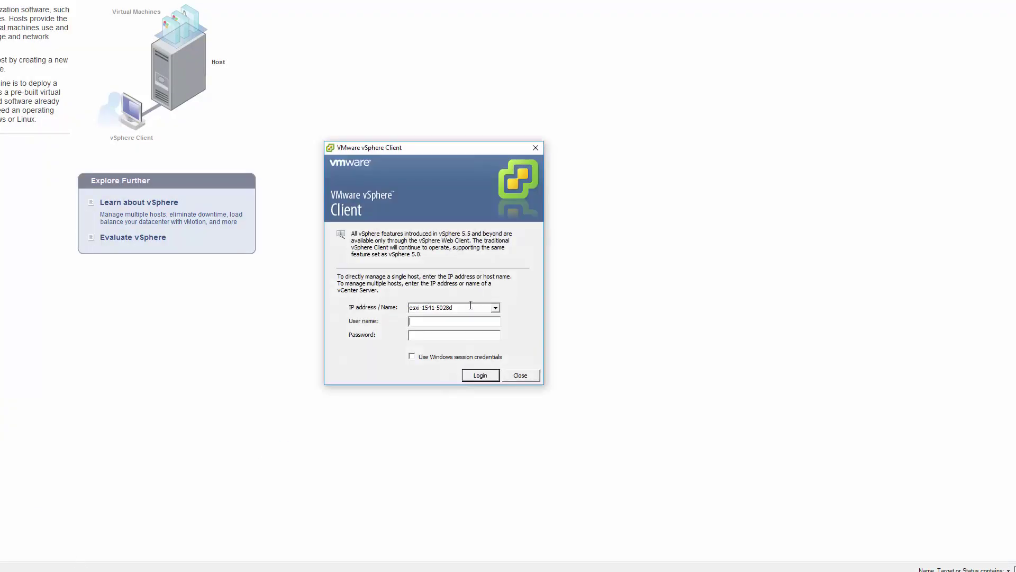
- Start a second vSphere Client login, this time to the vcenter server
click(496, 308)
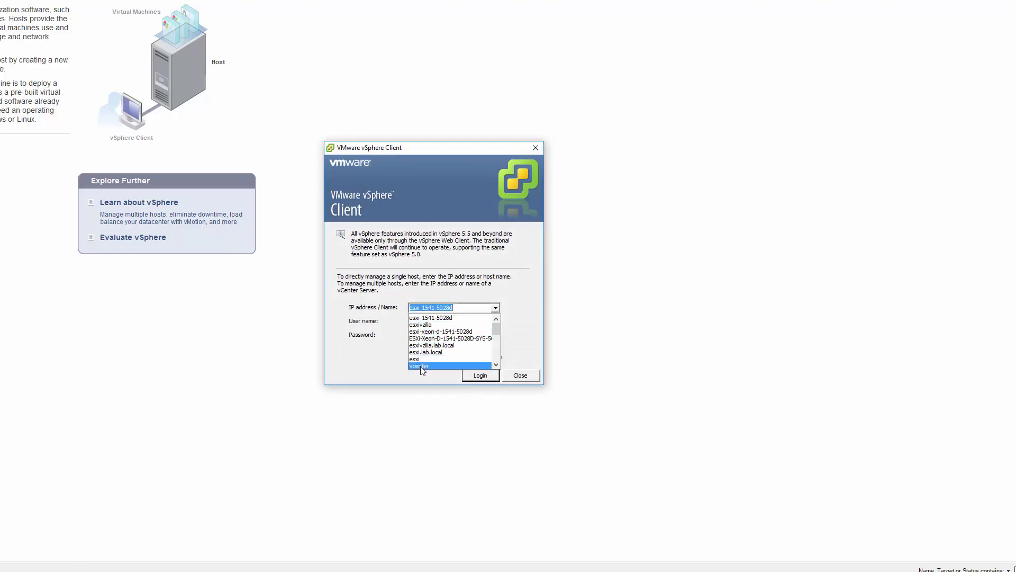
click(420, 365)
click(439, 323)
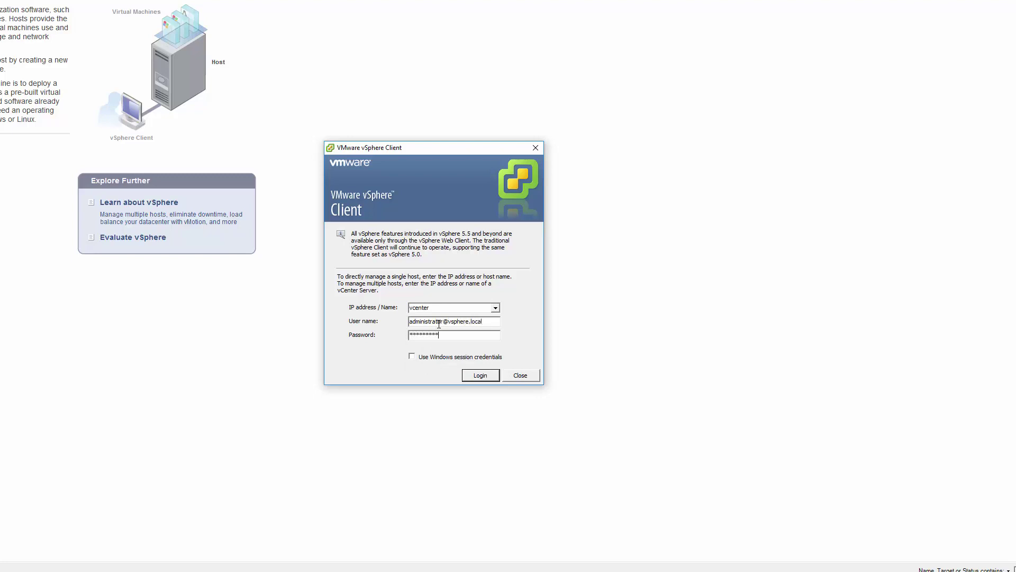
key(Return)
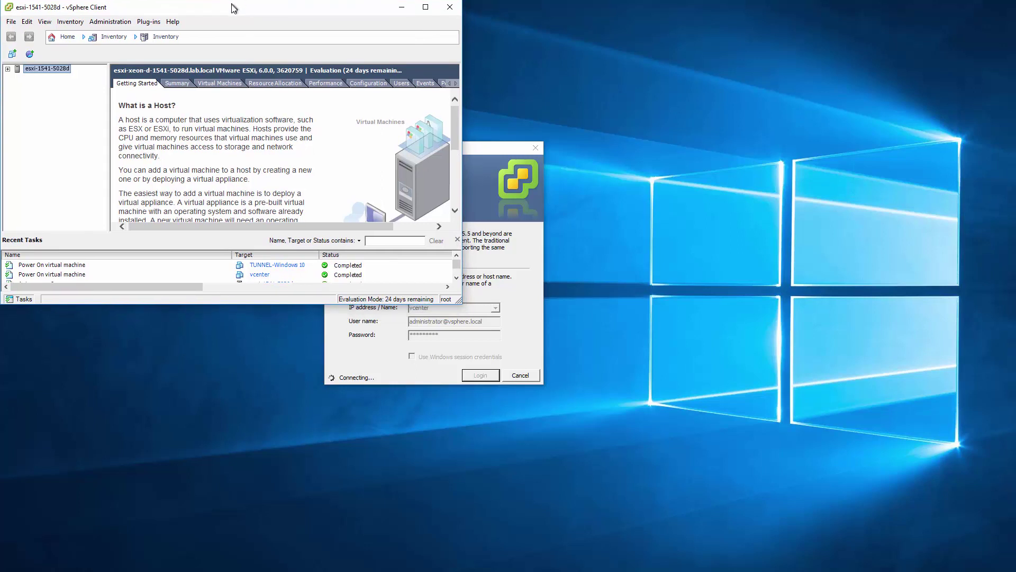
drag(234, 8, 234, 9)
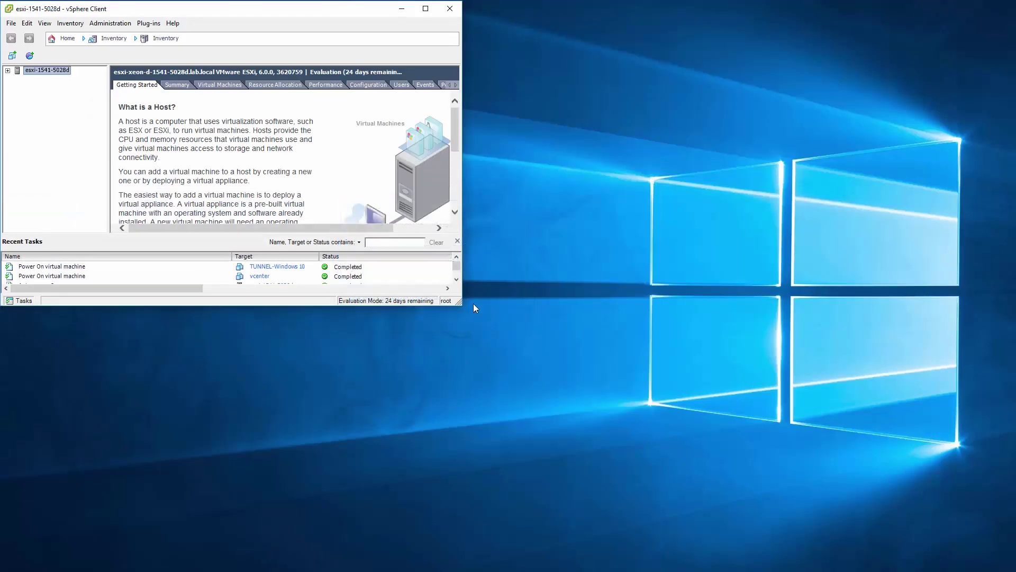
- Enlarge the vSphere Client window and show the esxi-1541-5028d host's Summary tab
drag(460, 304, 1009, 566)
drag(607, 500, 599, 456)
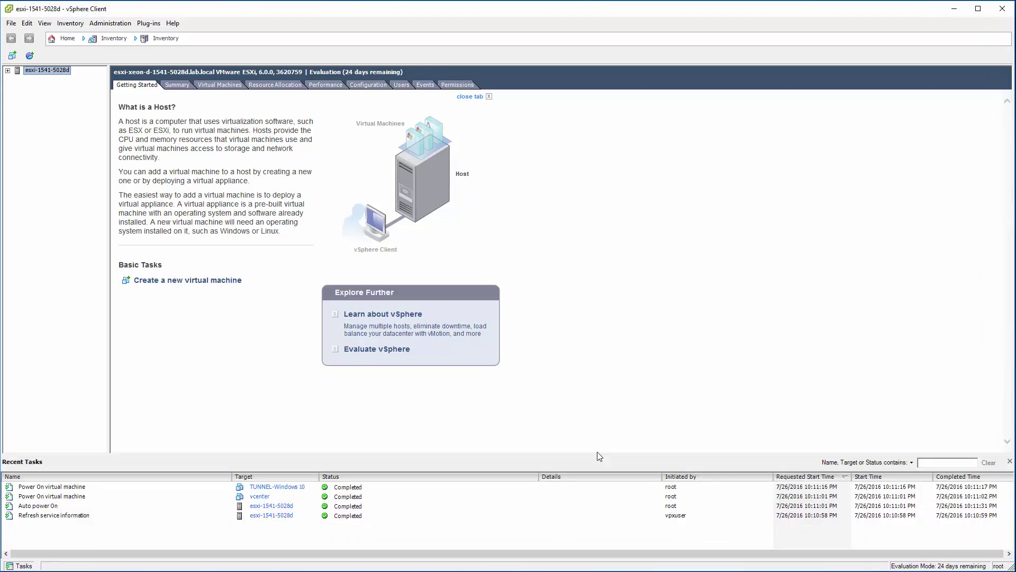
click(7, 71)
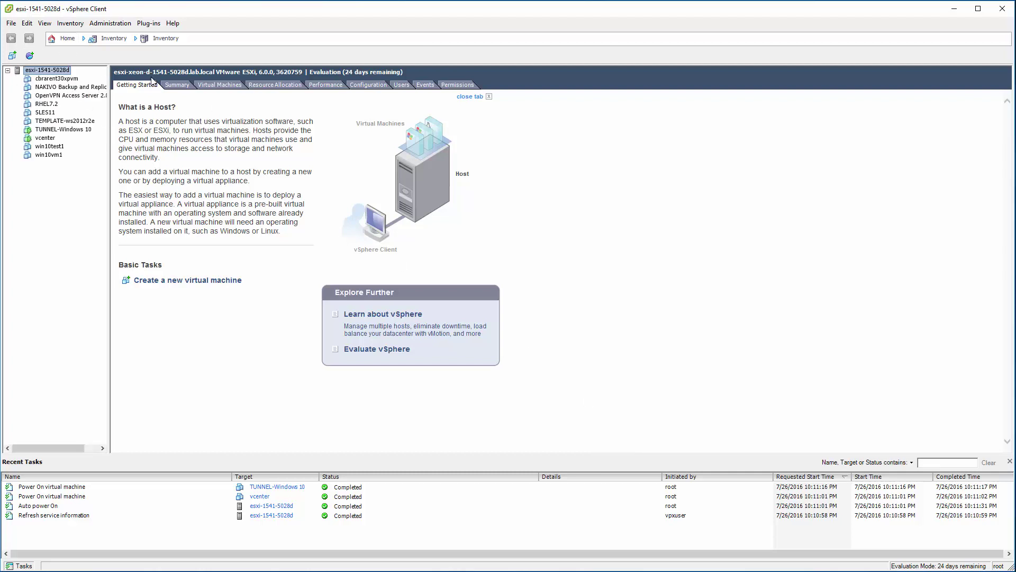
click(177, 86)
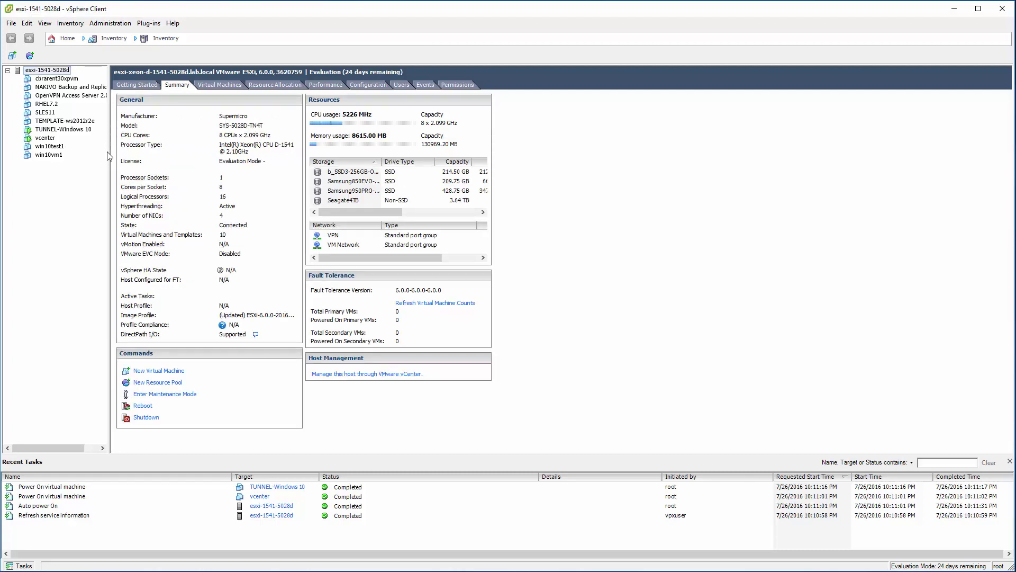
drag(109, 151, 142, 148)
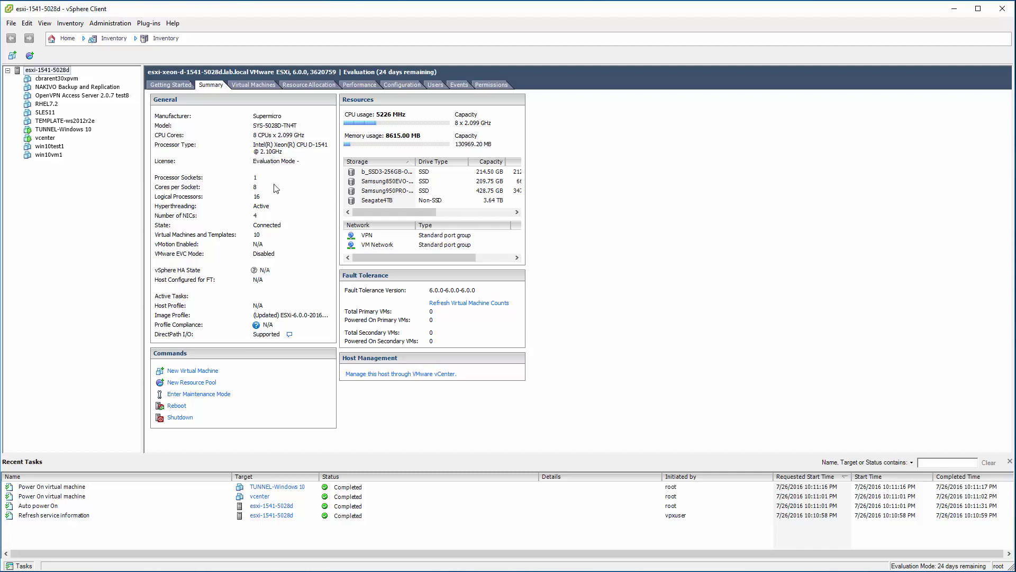
- Expand the Health Status processor, voltage, fan, temperature and chassis sensors, widening the Sensor column
click(400, 86)
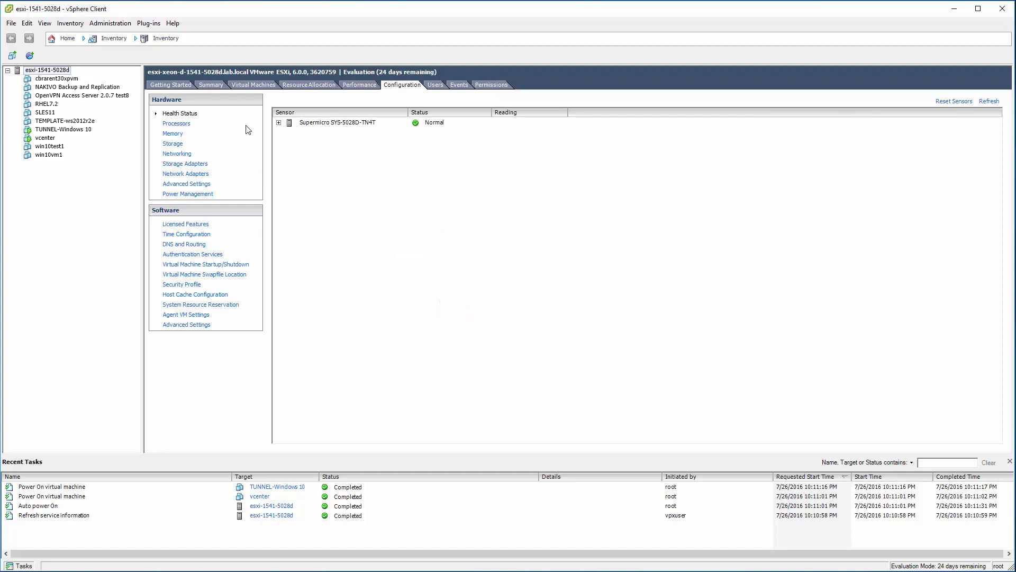
click(279, 123)
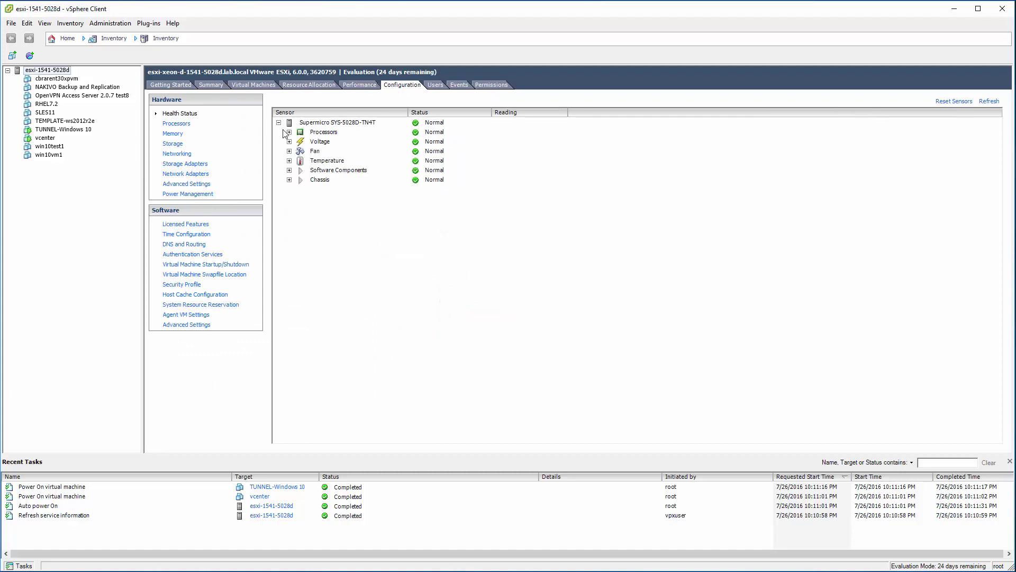
click(289, 132)
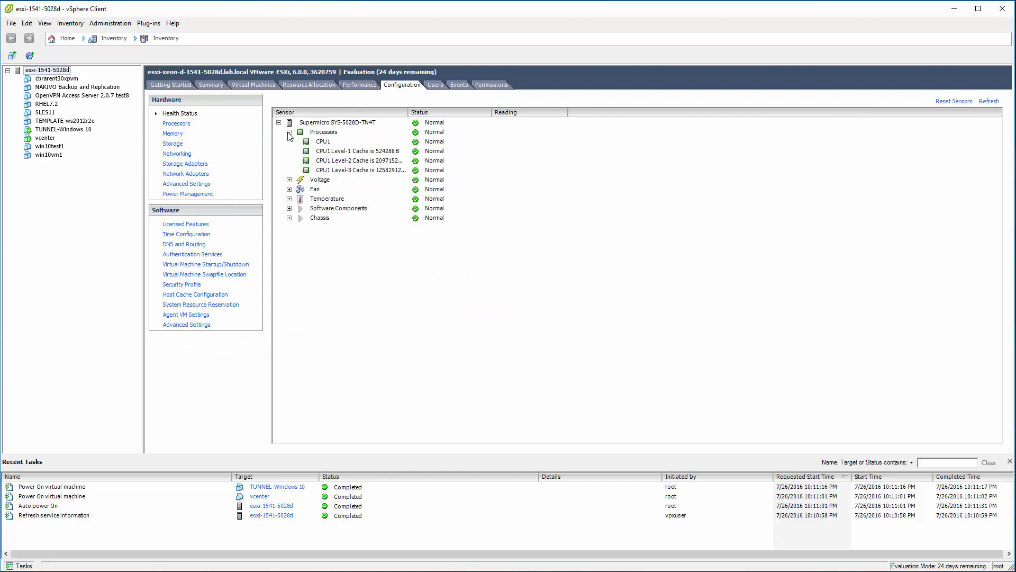
click(289, 180)
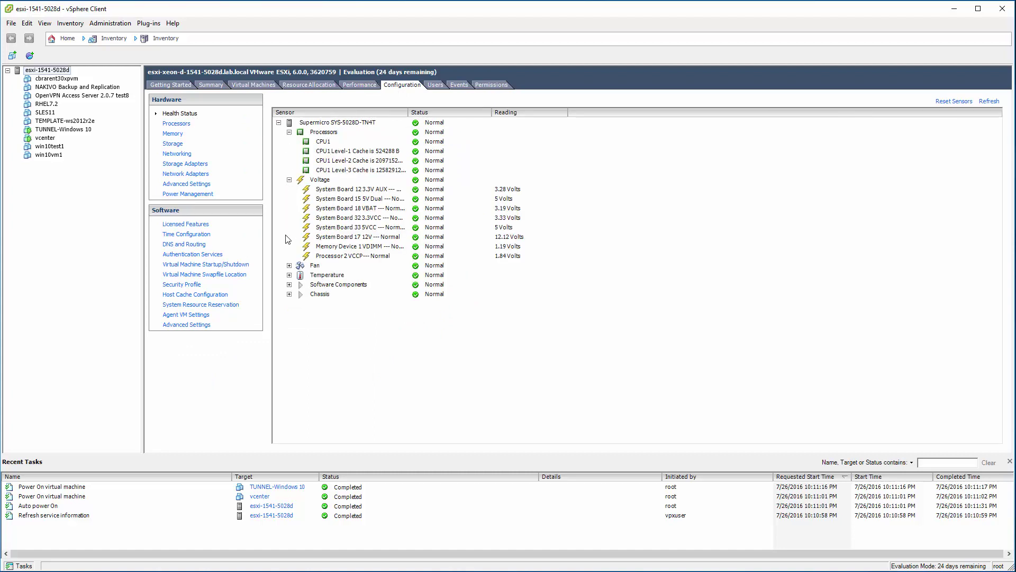
double_click(408, 113)
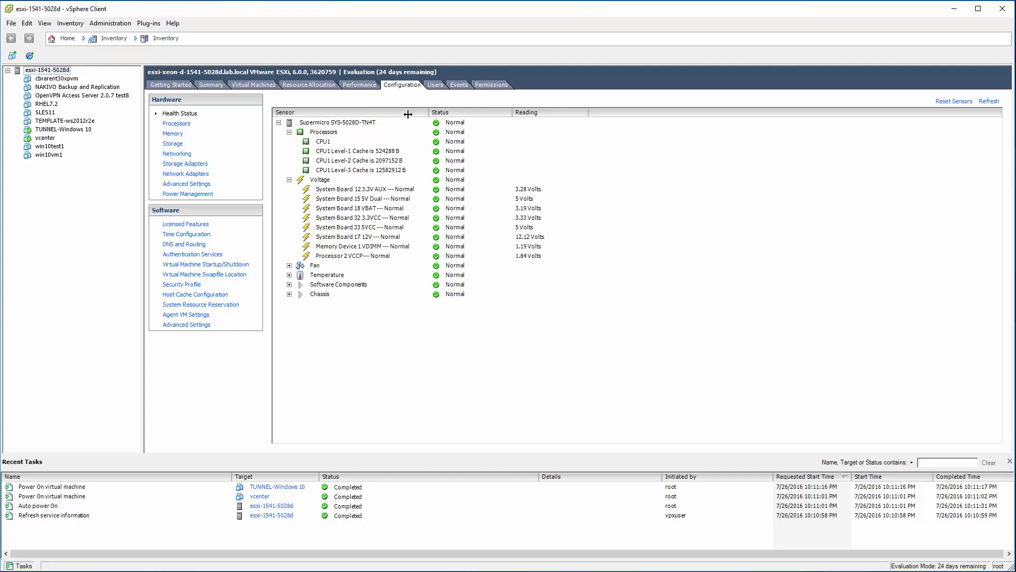
click(289, 266)
click(289, 295)
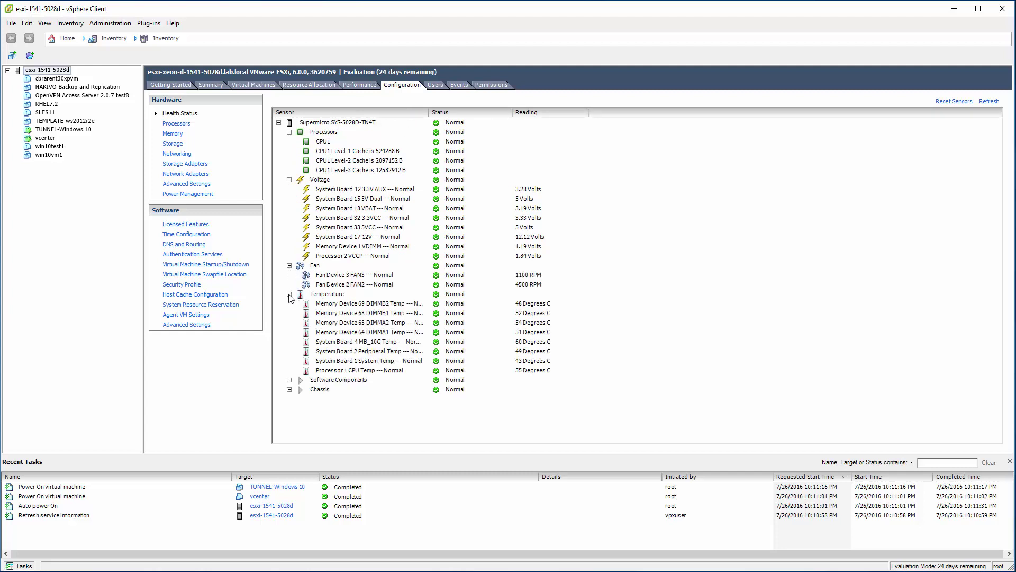
double_click(428, 112)
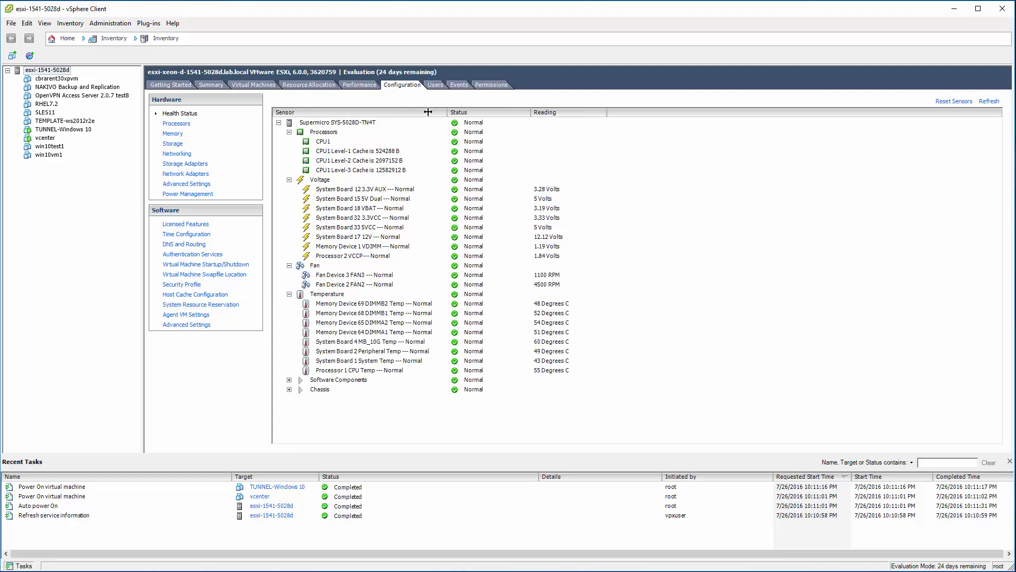
click(289, 379)
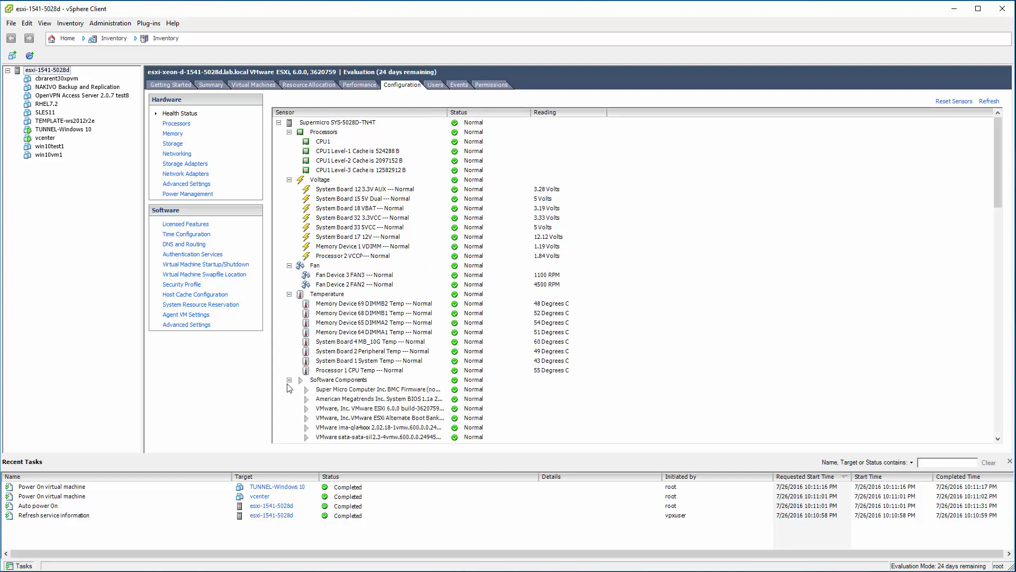
click(289, 379)
click(289, 389)
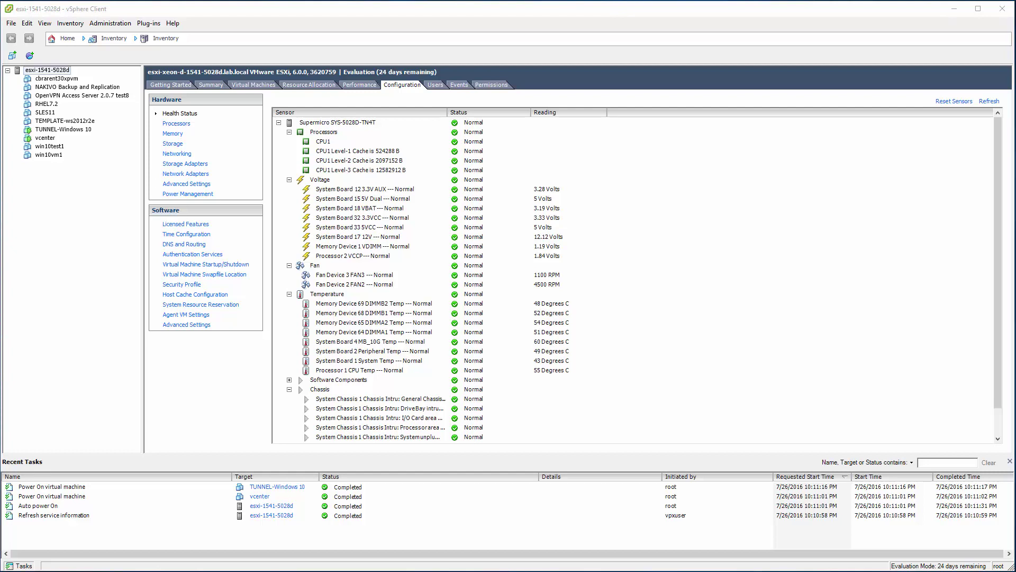
- Proceed past the certificate warning and log in to the ESXi Host Client as root
click(214, 328)
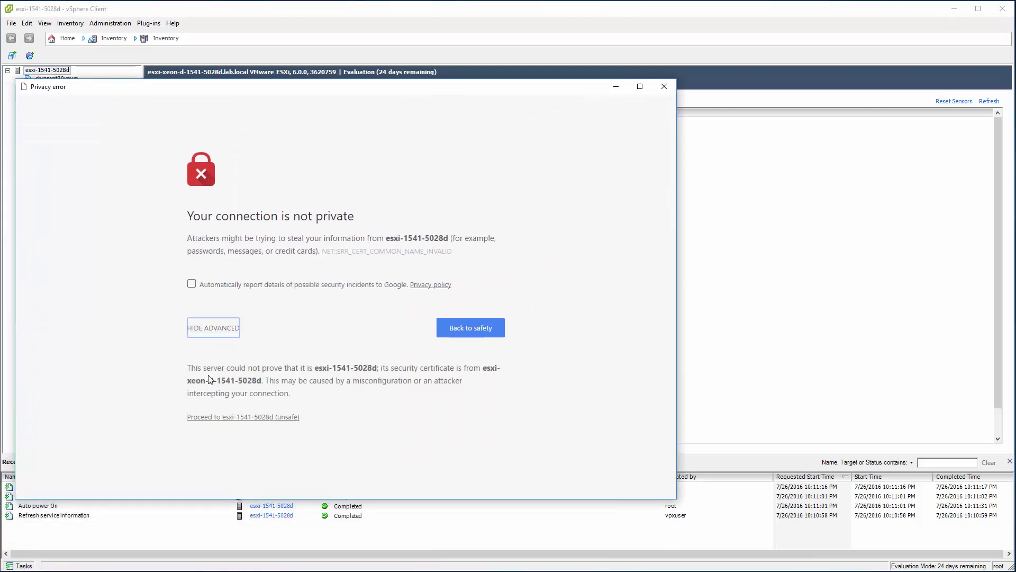
click(216, 417)
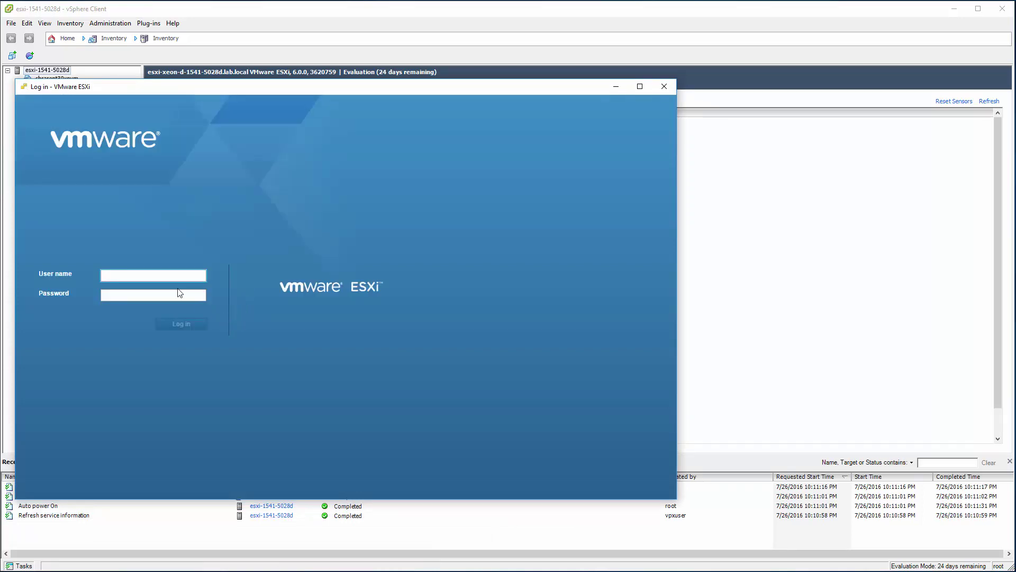
text(root)
key(Tab)
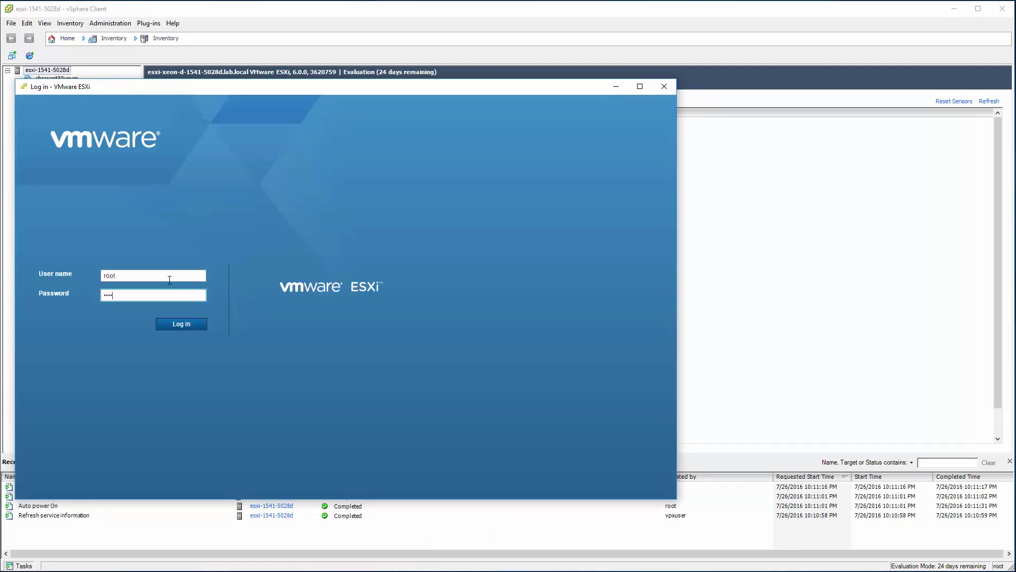
key(Return)
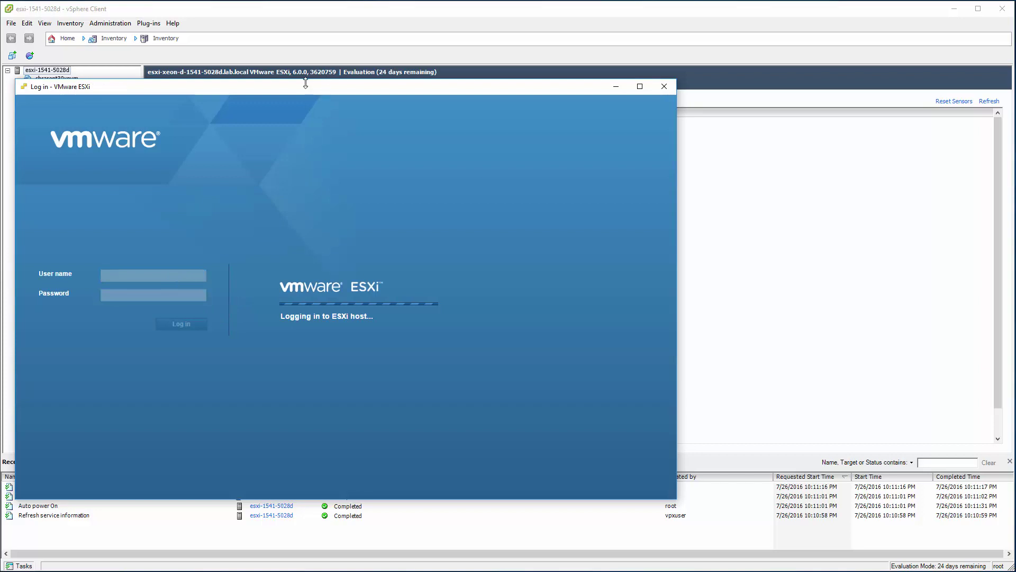
- Expand the ESXi Host Client window to full screen and dismiss the info banner
drag(306, 83, 291, 11)
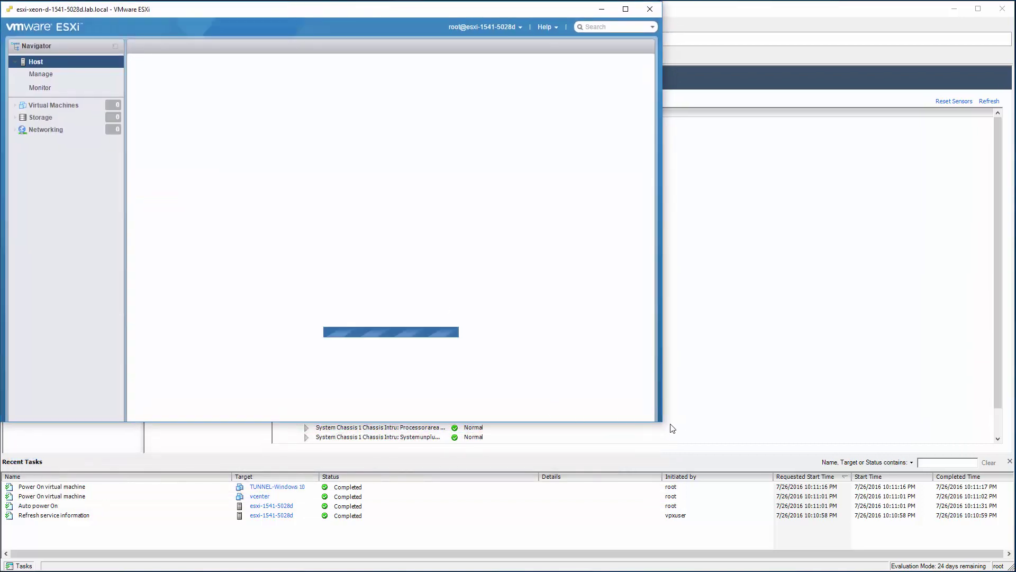
drag(664, 421, 1012, 569)
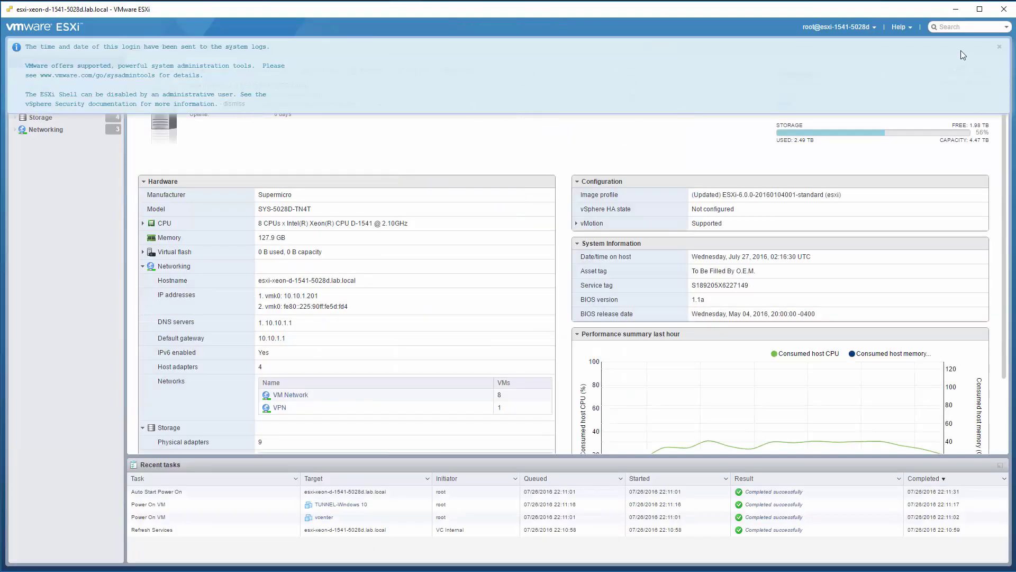
click(1000, 47)
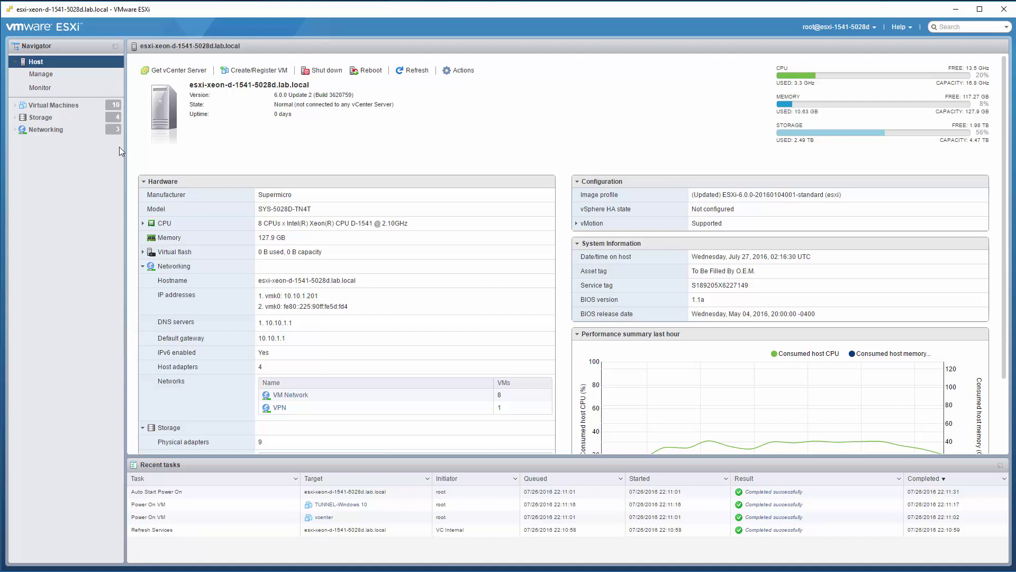
- Check the host's High performance power policy and PCI Devices under Manage > Hardware
click(55, 76)
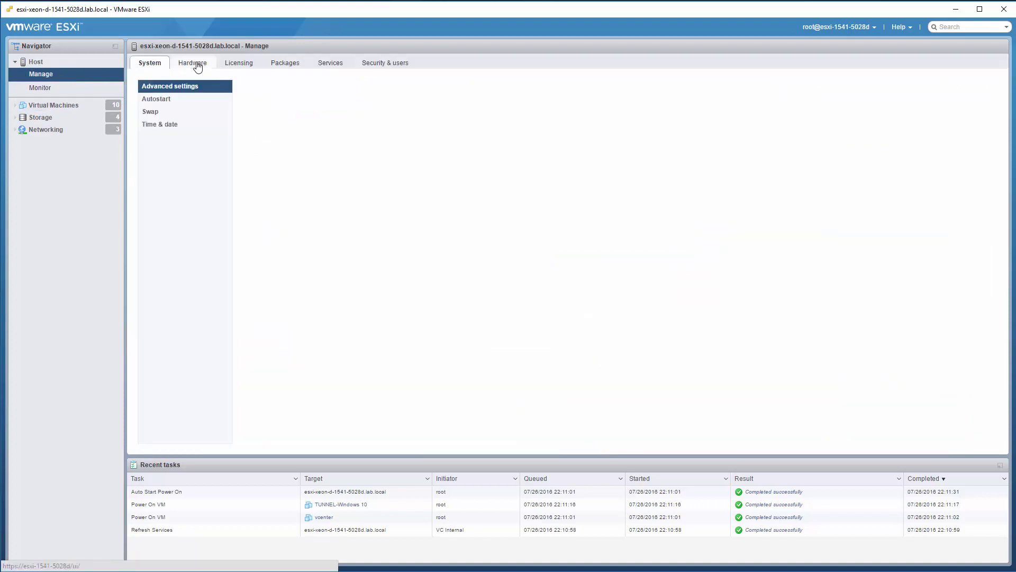
click(204, 71)
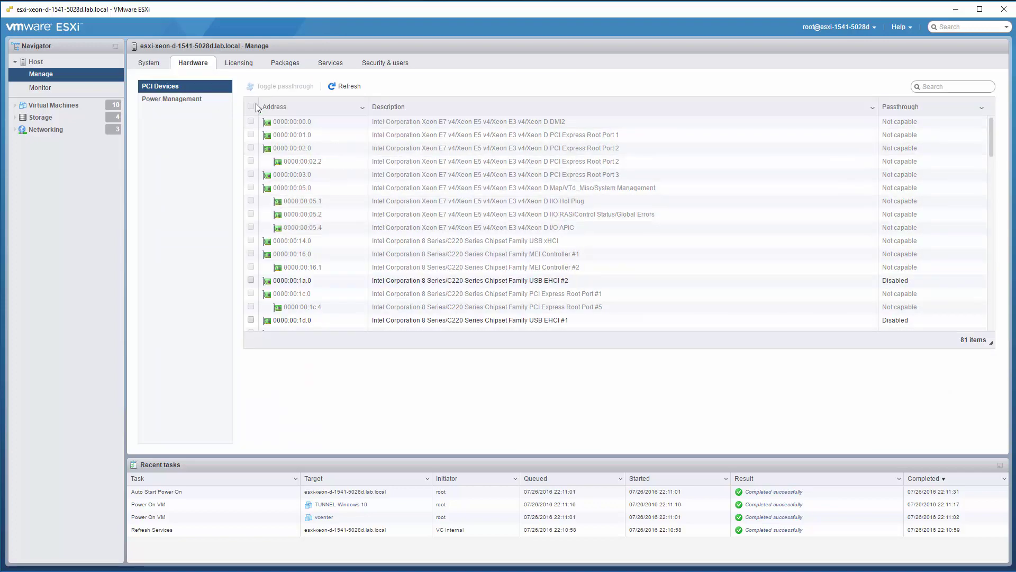
click(179, 101)
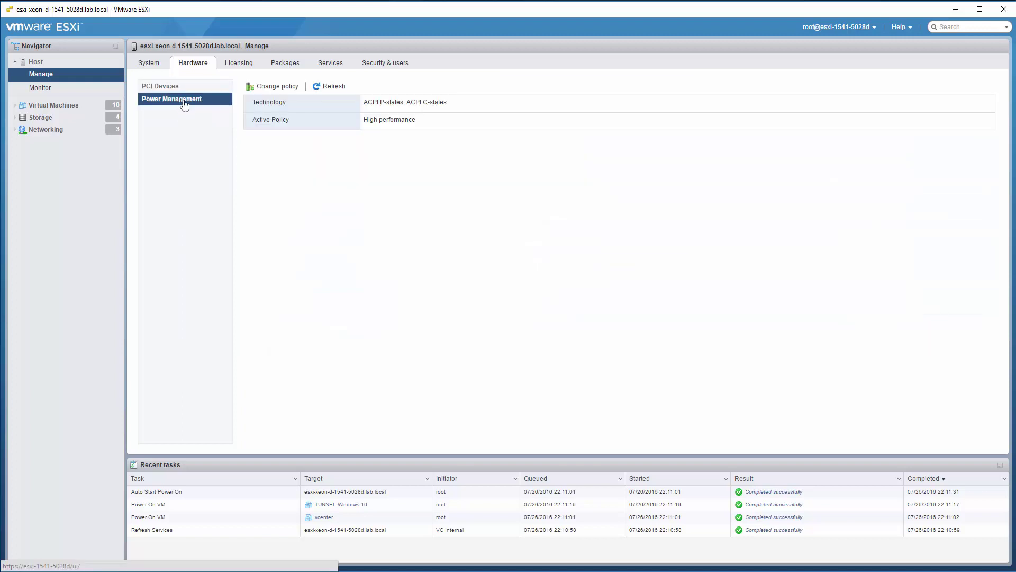
click(185, 88)
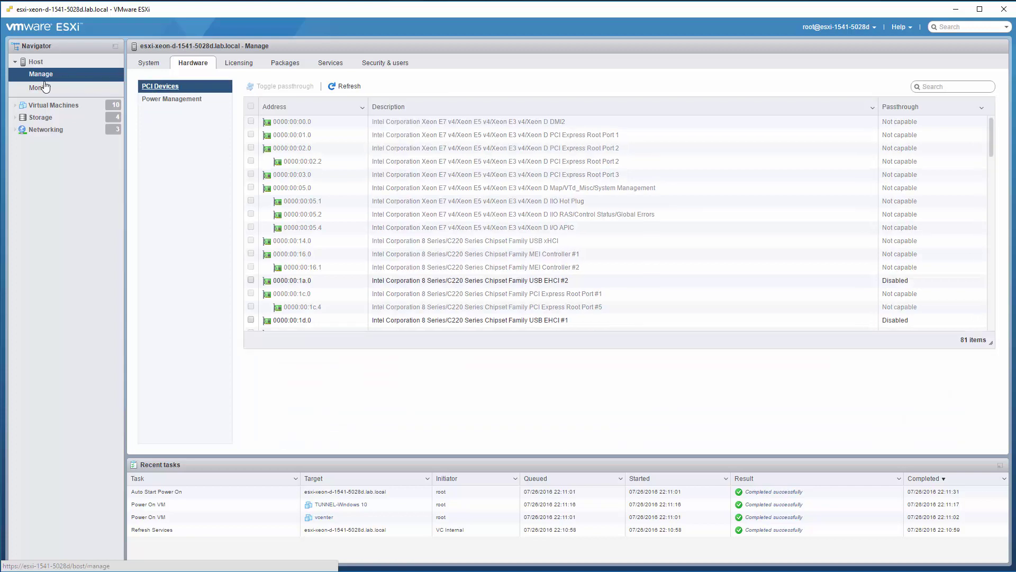
- View the host's hardware sensor readings under Monitor > Hardware
click(41, 87)
click(210, 63)
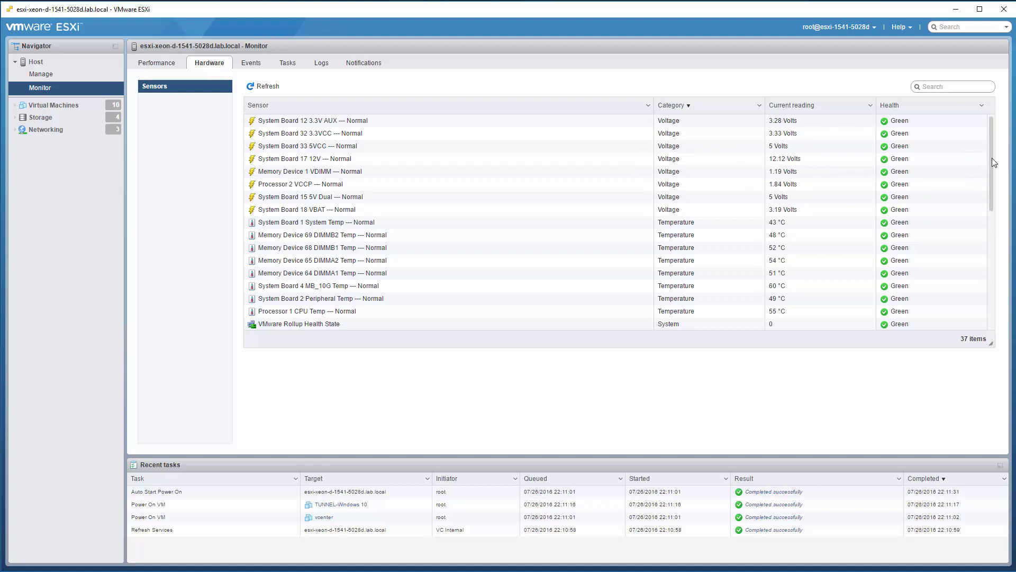
mouse_move(991, 158)
mouse_down()
mouse_move(978, 305)
mouse_move(992, 146)
mouse_up()
- Hide the ESXi client, then centre and widen the browser showing the firmware 03.31 summary
click(955, 9)
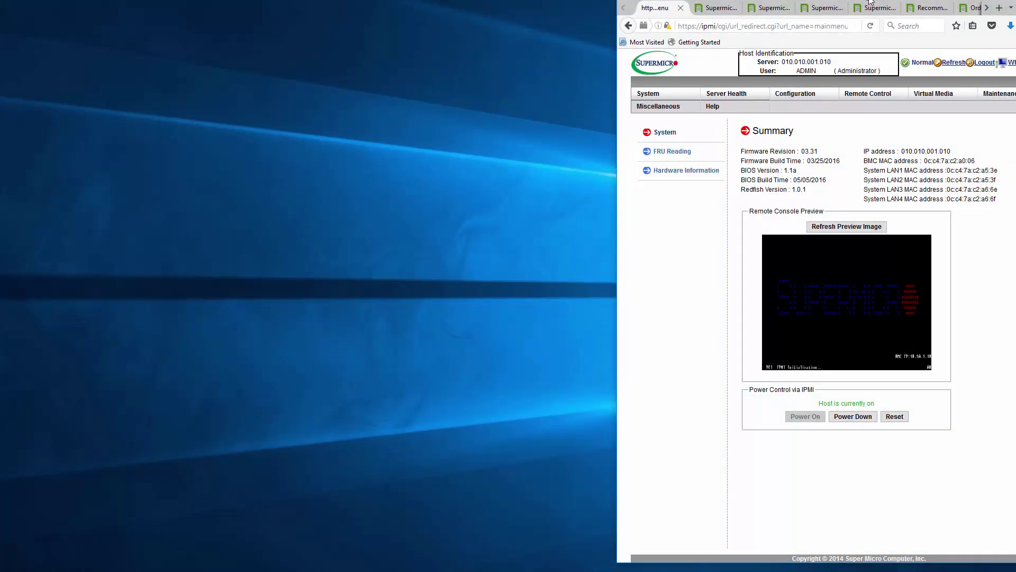
drag(870, 2, 547, 7)
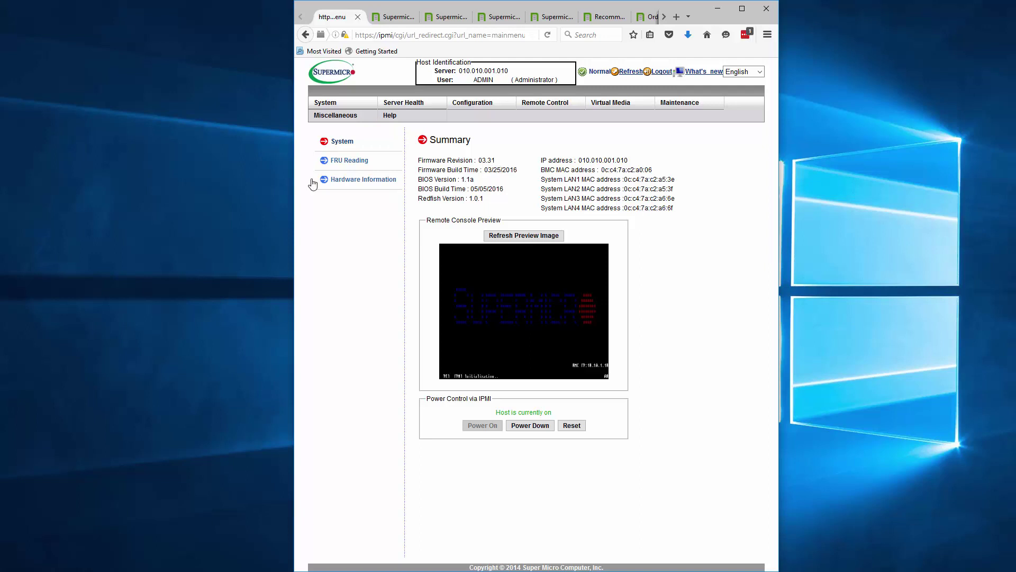
drag(292, 175, 58, 182)
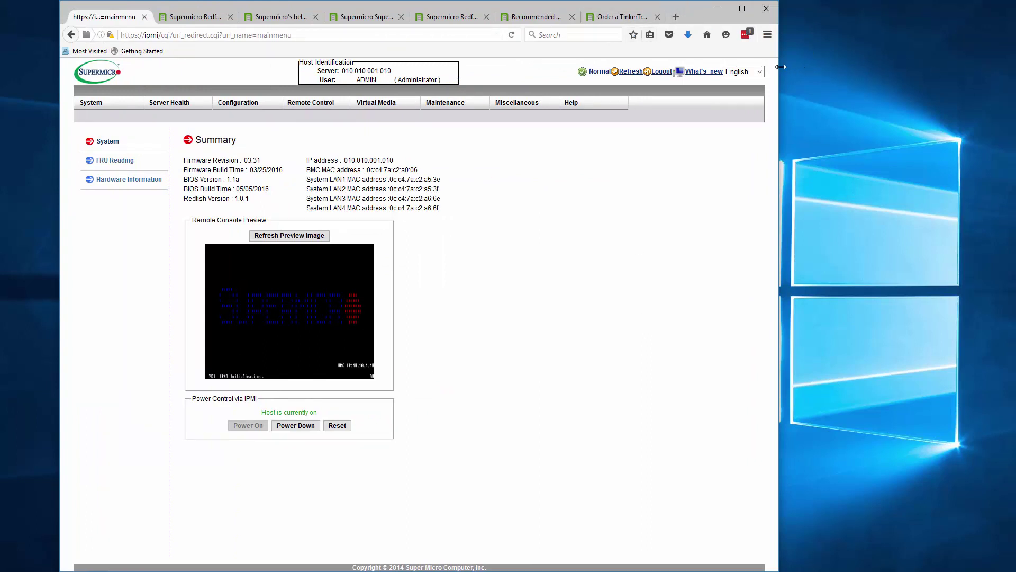
drag(782, 67, 916, 67)
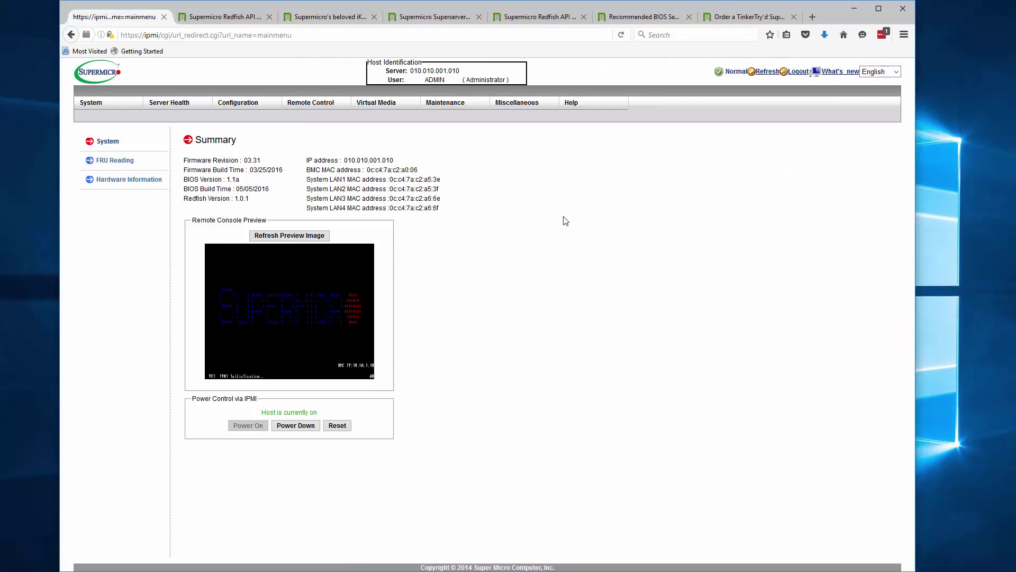
- Go from the Redfish API article tab to the TinkerTry home page via its logo
click(201, 17)
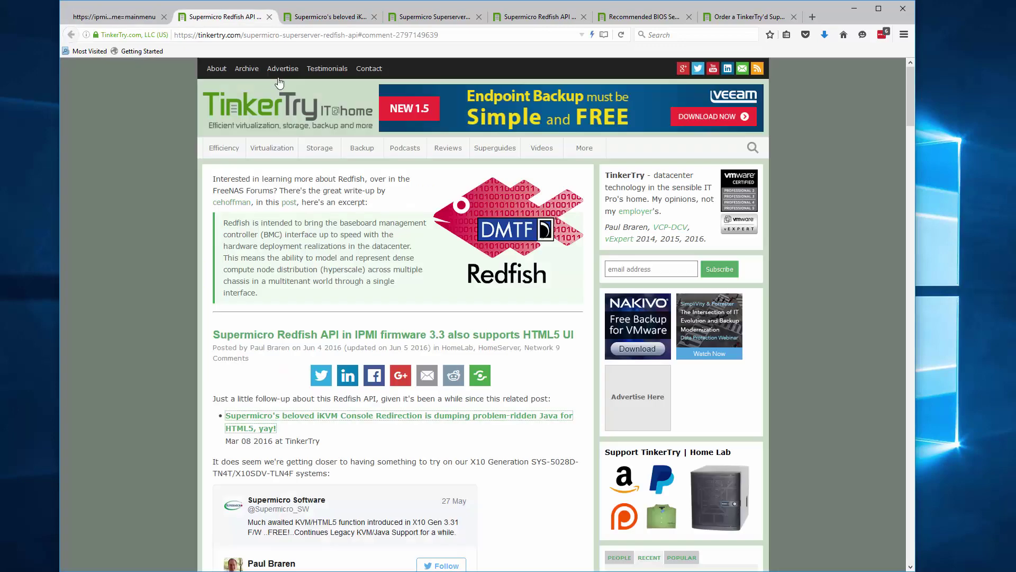
click(253, 110)
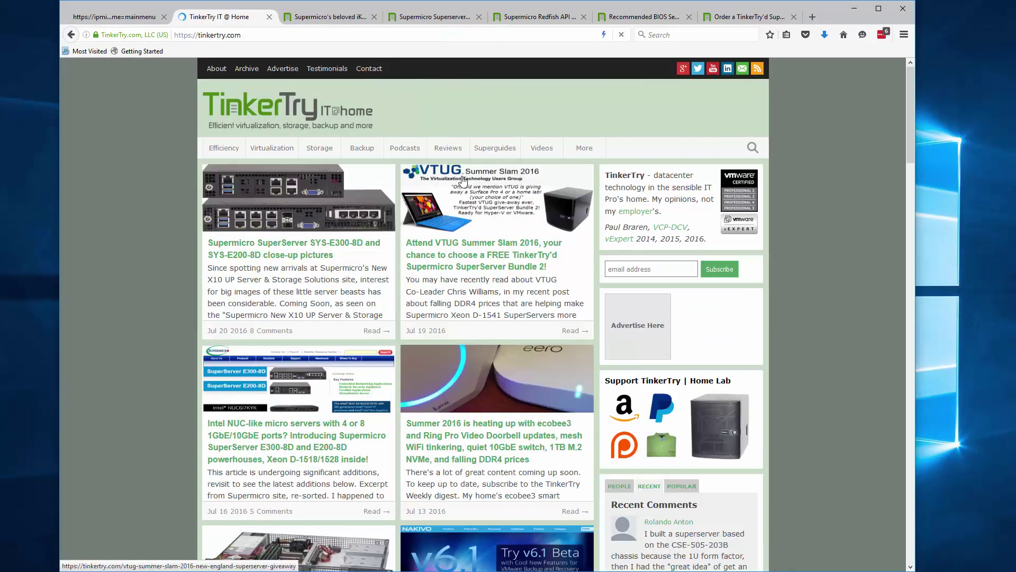